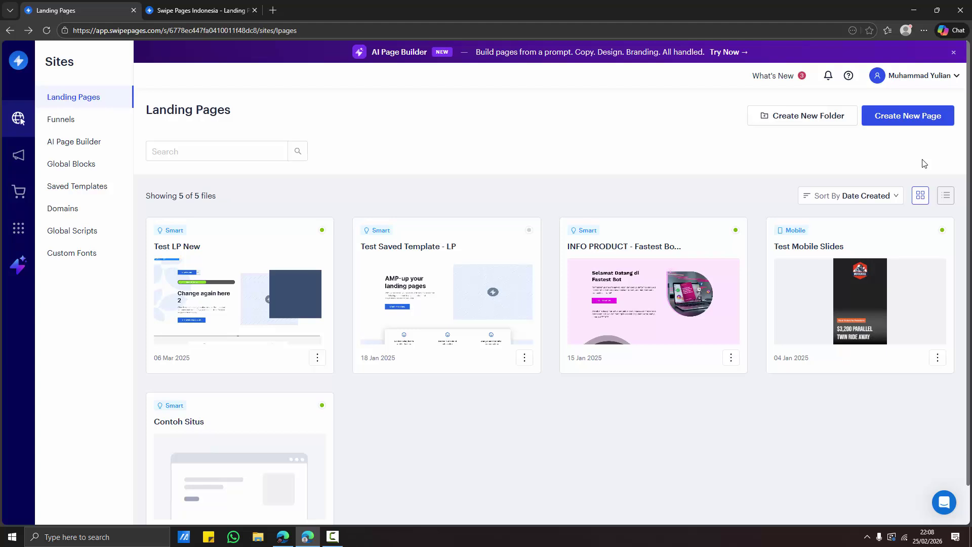
Step: Start creating a new landing page named "Fastest Host" and proceed to choosing its page type
click(934, 115)
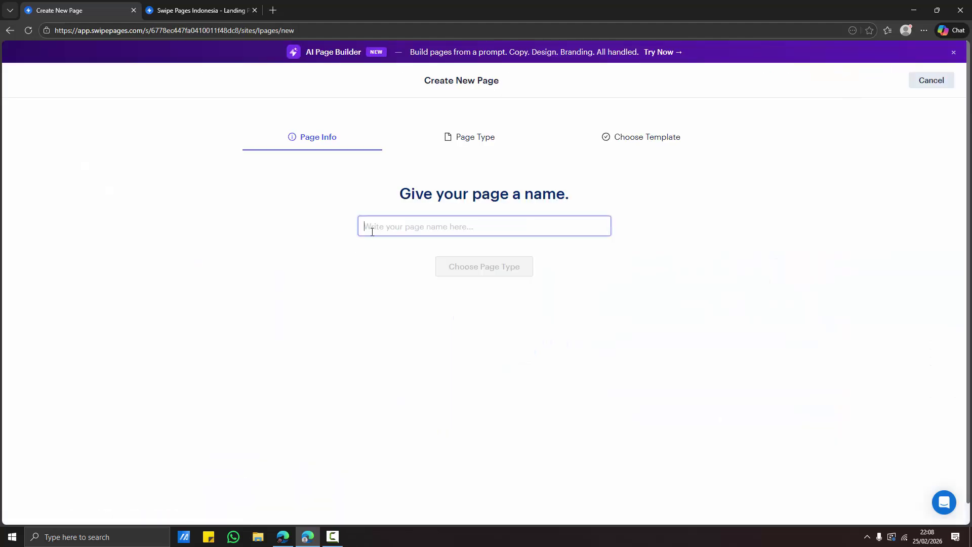
text(Fastest)
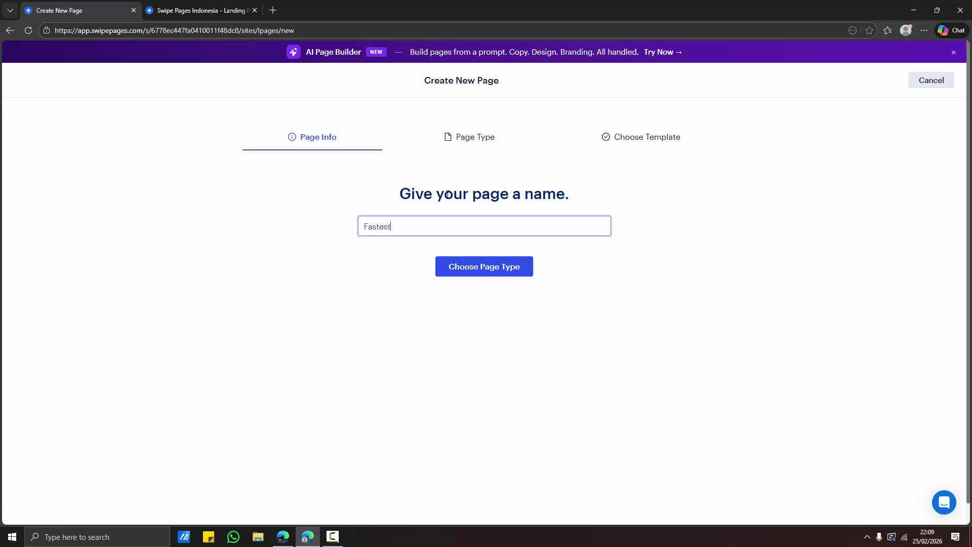
text( Host)
click(500, 269)
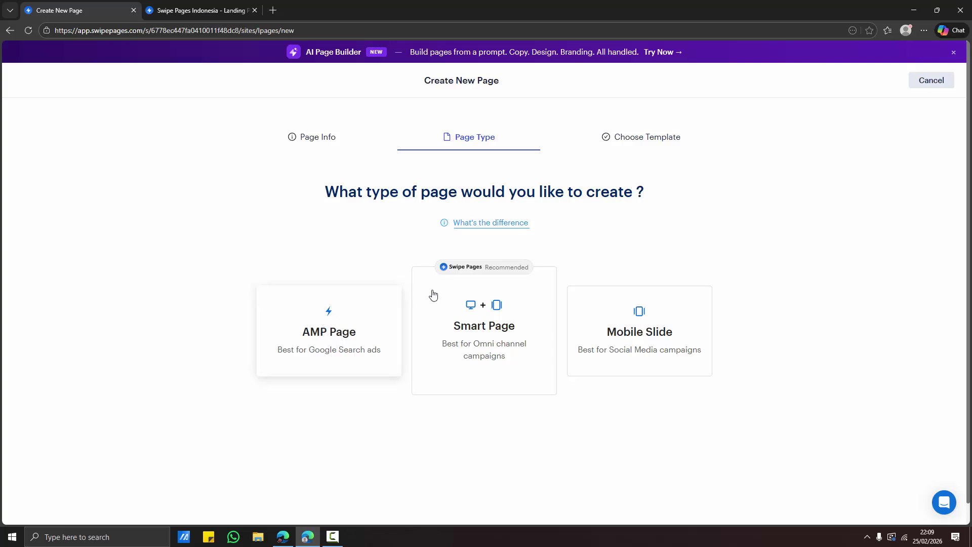
Step: Choose the AMP Page type and browse the templates offered for it
click(340, 333)
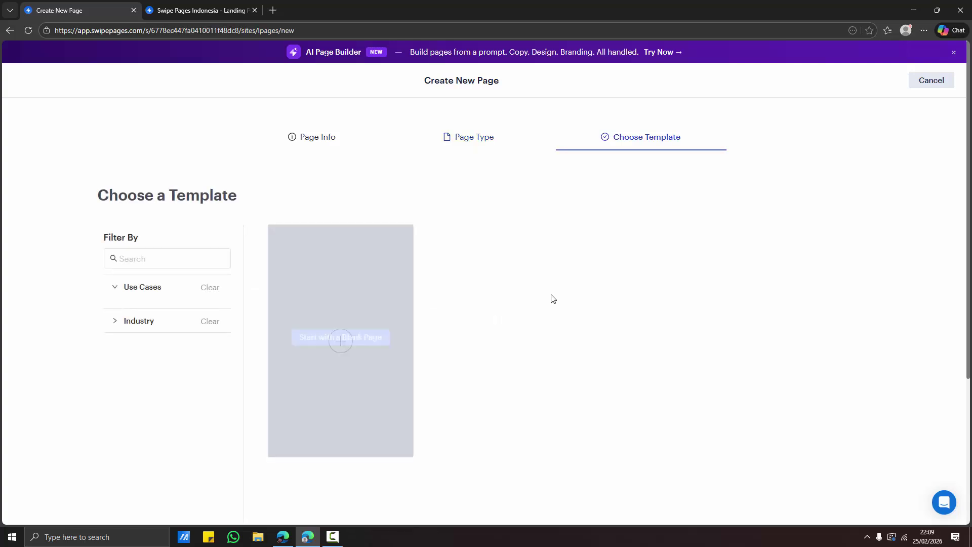
scroll(569, 324, down, 15)
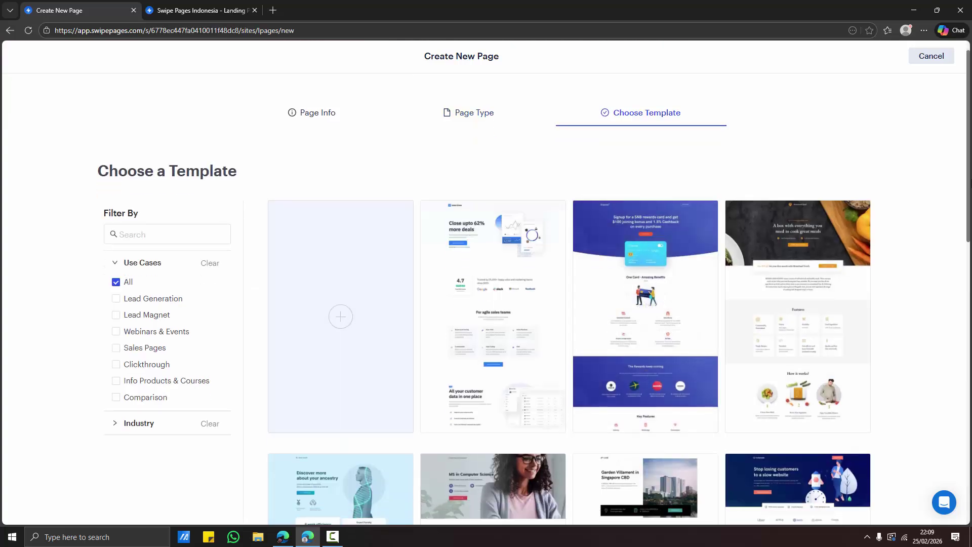
scroll(569, 324, up, 15)
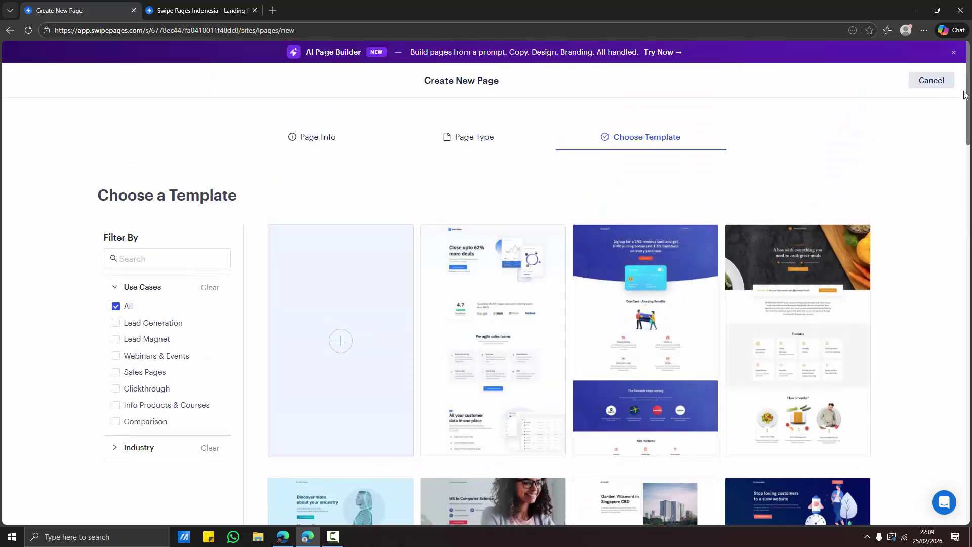
mouse_move(970, 108)
mouse_down()
mouse_move(968, 340)
mouse_move(954, 112)
mouse_up()
scroll(954, 113, up, 2)
scroll(952, 125, down, 3)
scroll(571, 322, down, 10)
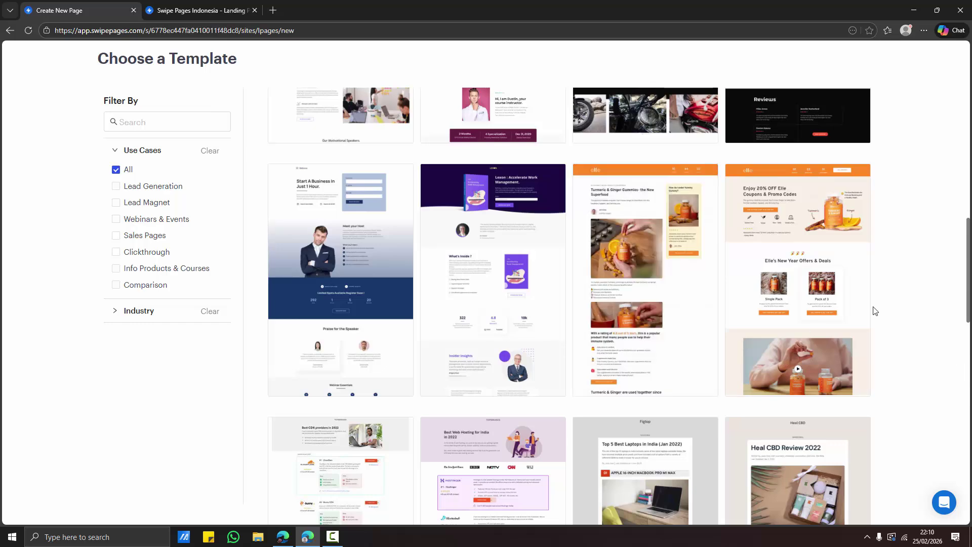
scroll(911, 304, down, 5)
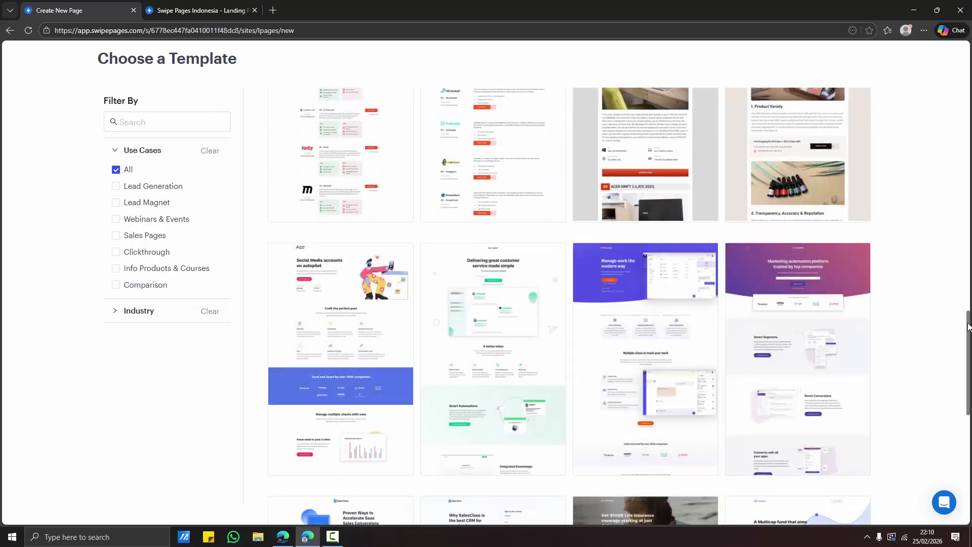
scroll(956, 407, down, 3)
scroll(956, 406, down, 5)
scroll(962, 304, up, 15)
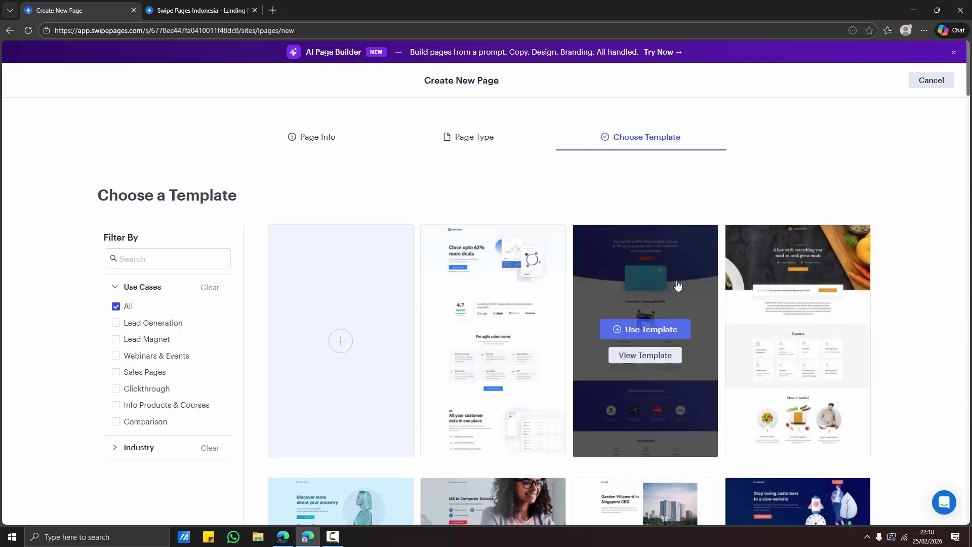
Step: Go back to the page types, choose Smart Page and look through its template gallery
click(473, 137)
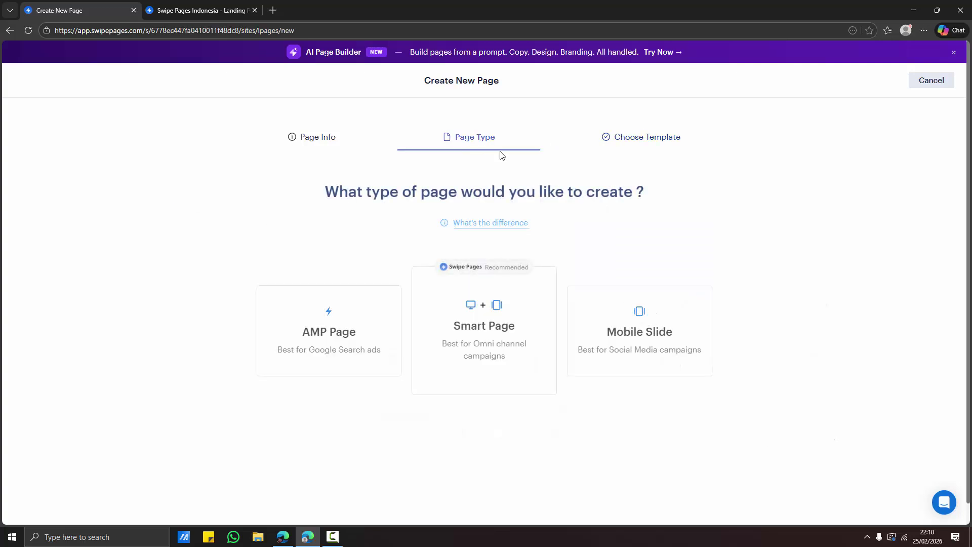
click(495, 369)
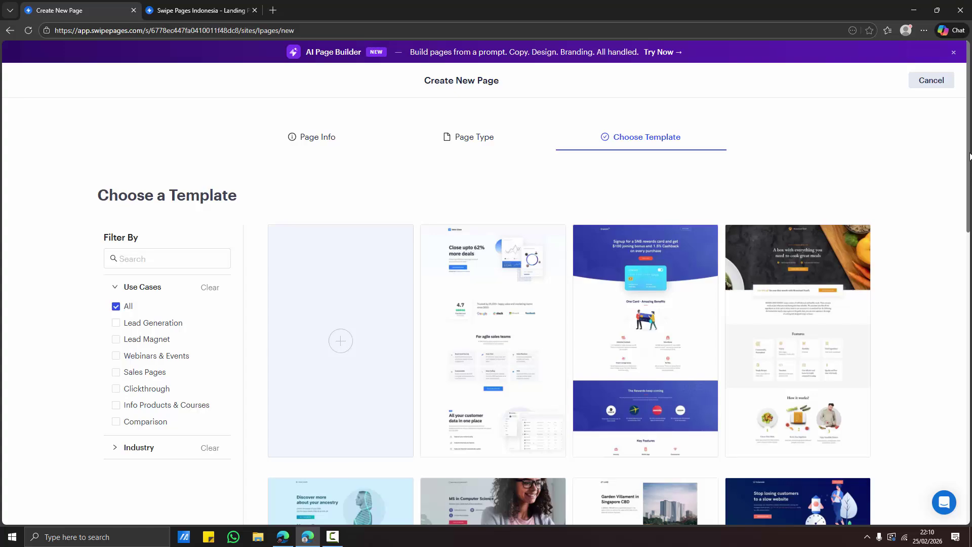
scroll(969, 172, down, 15)
scroll(567, 304, up, 15)
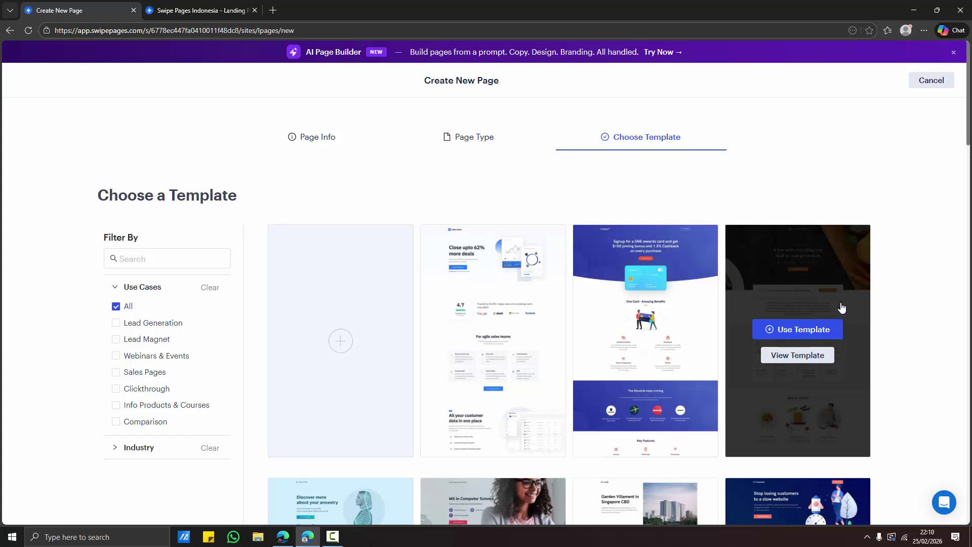
scroll(570, 304, down, 20)
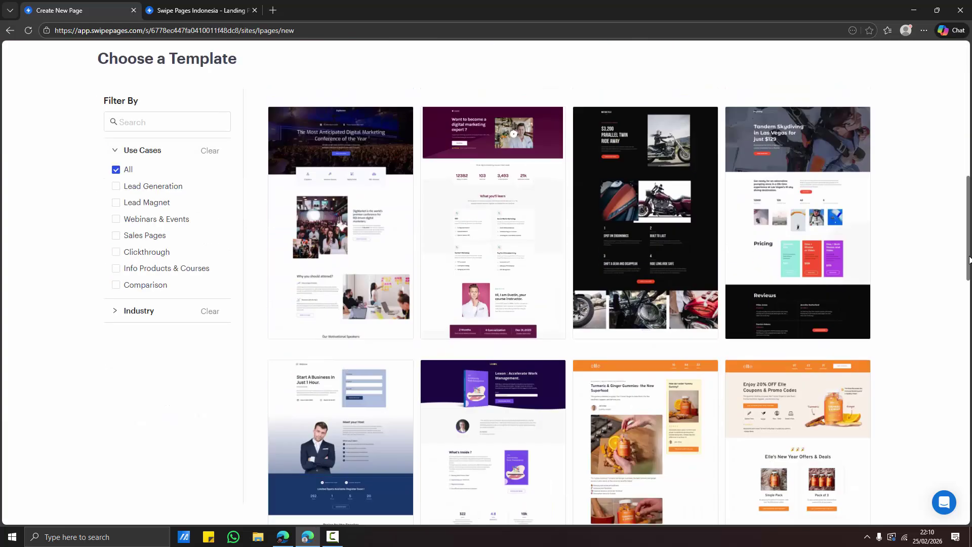
scroll(741, 307, up, 20)
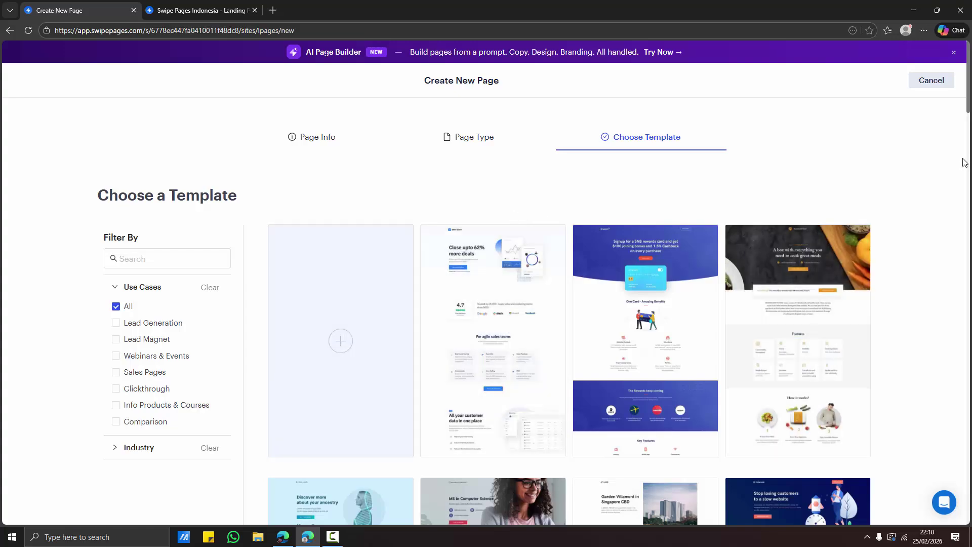
scroll(949, 90, down, 10)
scroll(949, 91, up, 10)
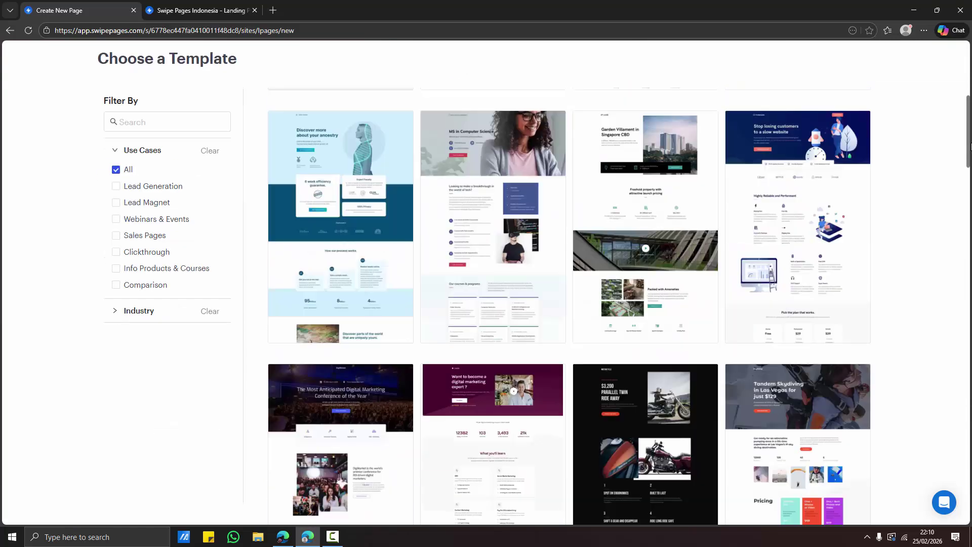
Step: Change the page type to Mobile Slide and bring up its templates
click(486, 143)
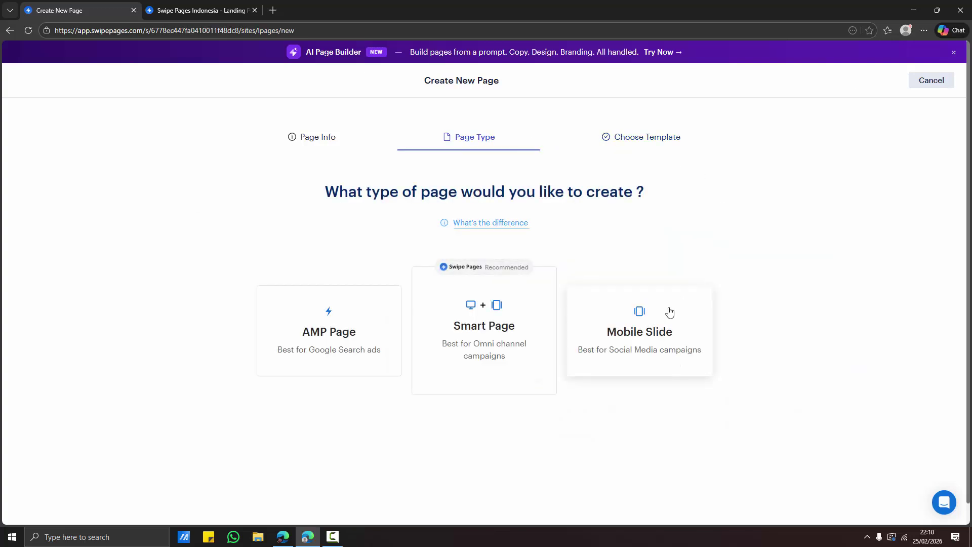
click(648, 324)
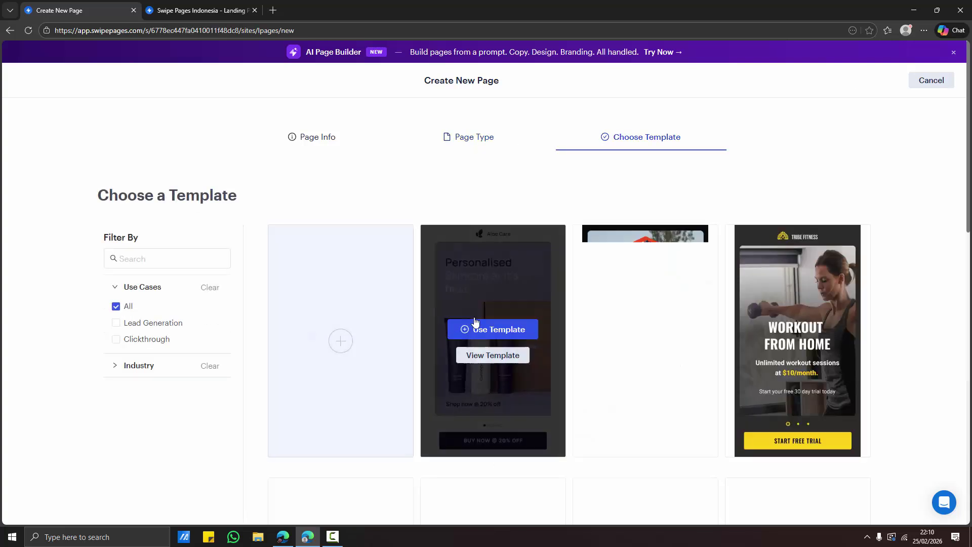
scroll(928, 175, down, 2)
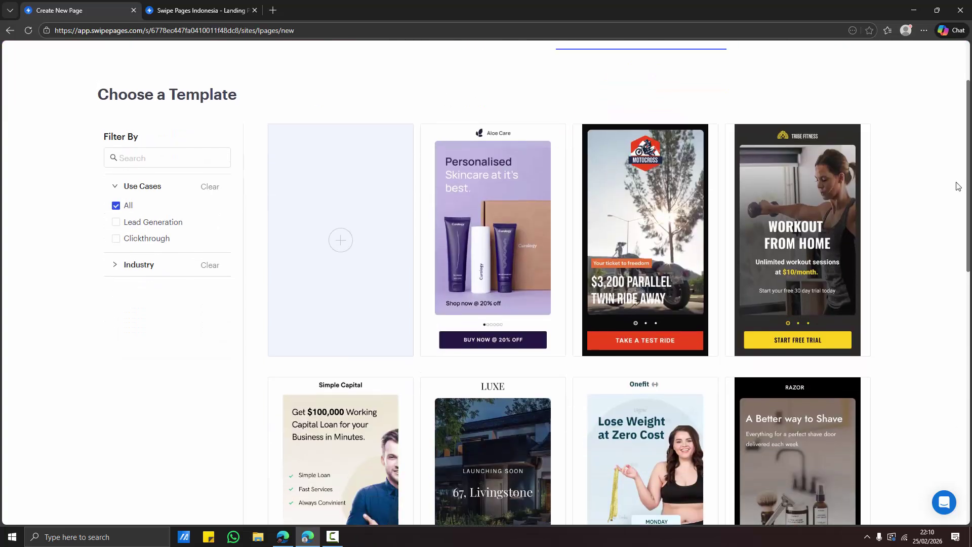
Step: Preview the Motor Cycle template, swipe forward and back through its slides, and close the preview
mouse_move(656, 223)
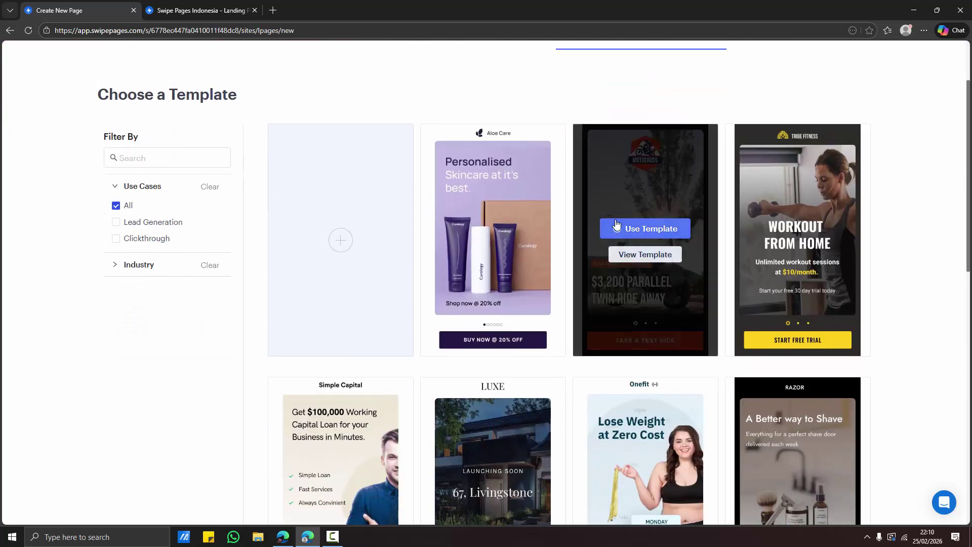
click(657, 255)
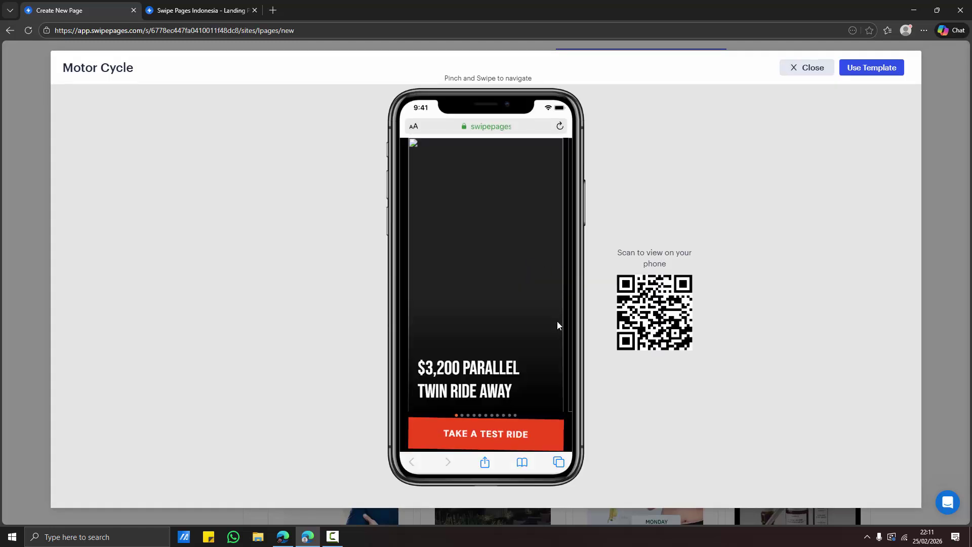
drag(545, 319, 466, 285)
drag(560, 291, 447, 298)
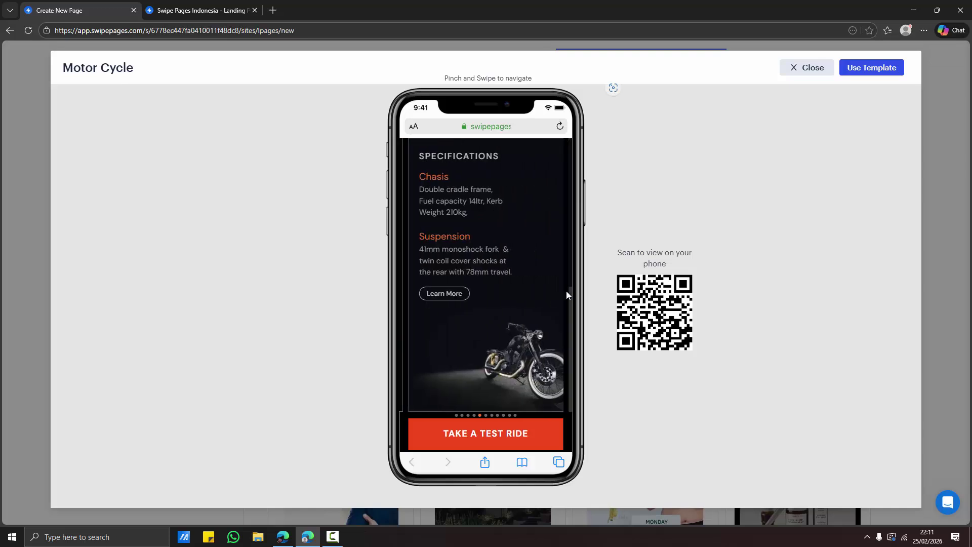
drag(566, 294, 442, 277)
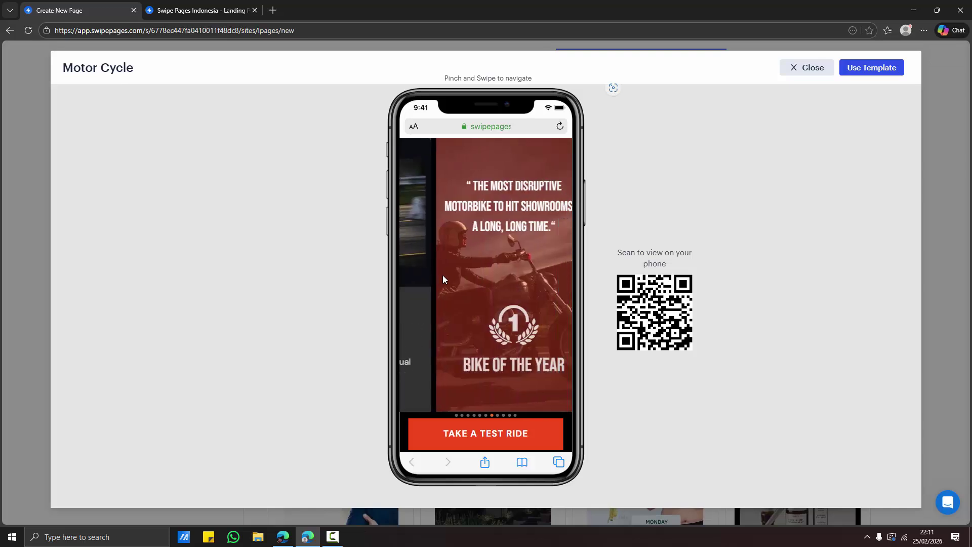
drag(571, 280, 415, 272)
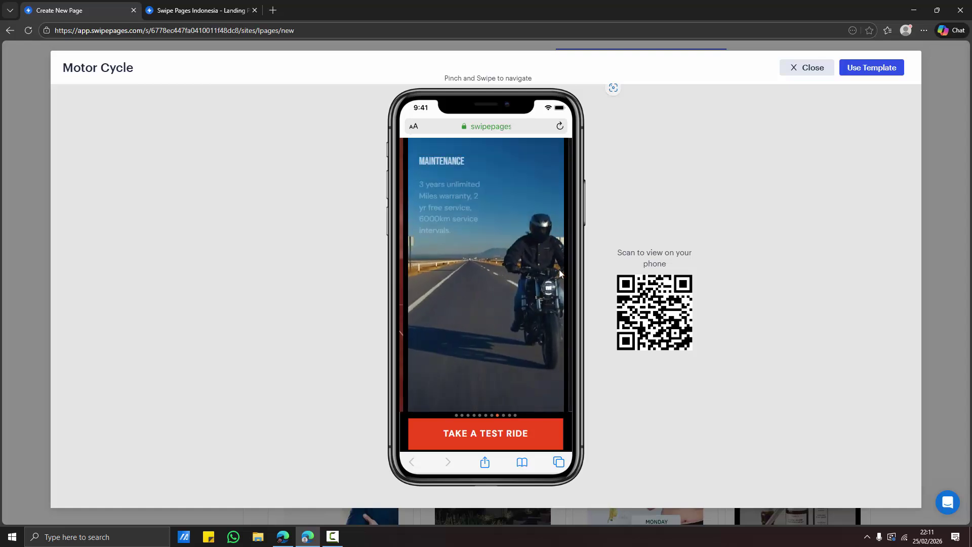
drag(560, 273, 639, 275)
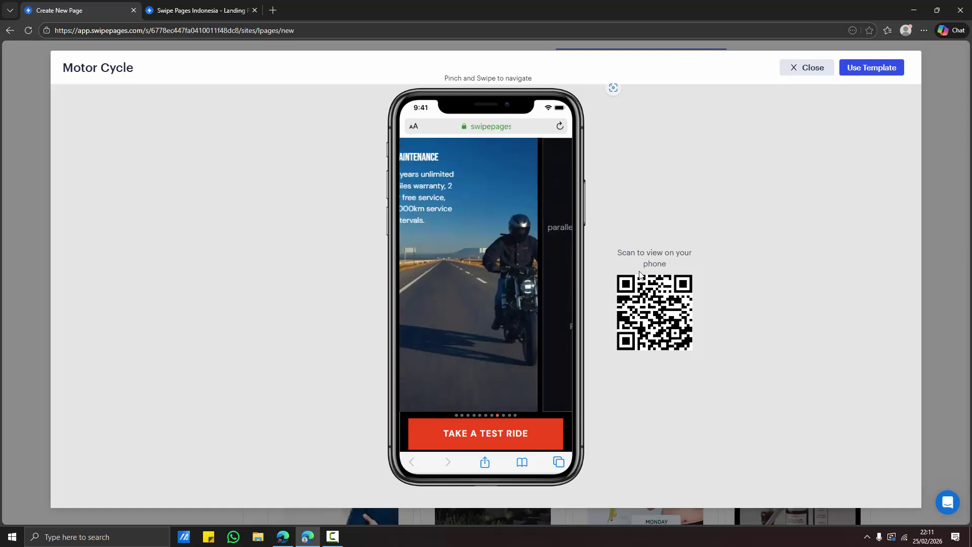
drag(460, 270, 695, 289)
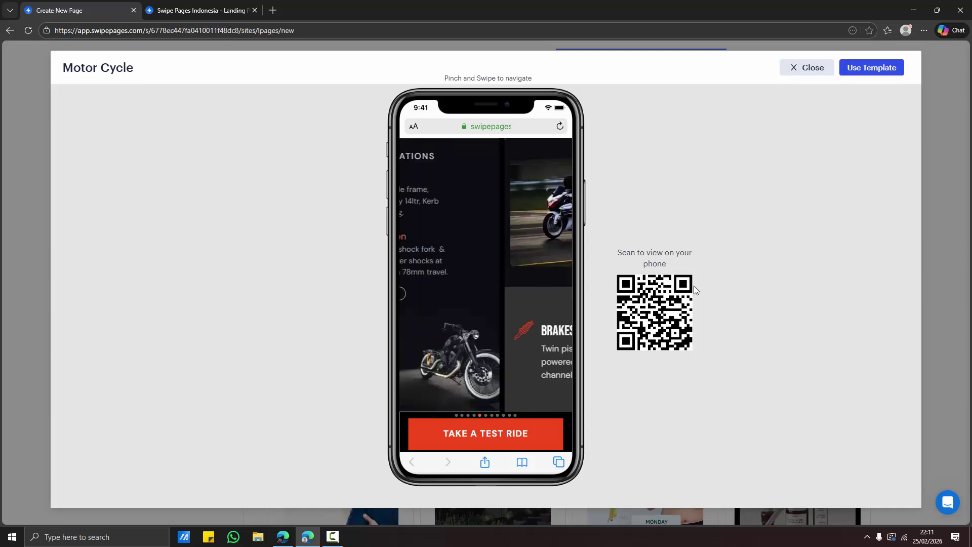
drag(466, 287, 511, 294)
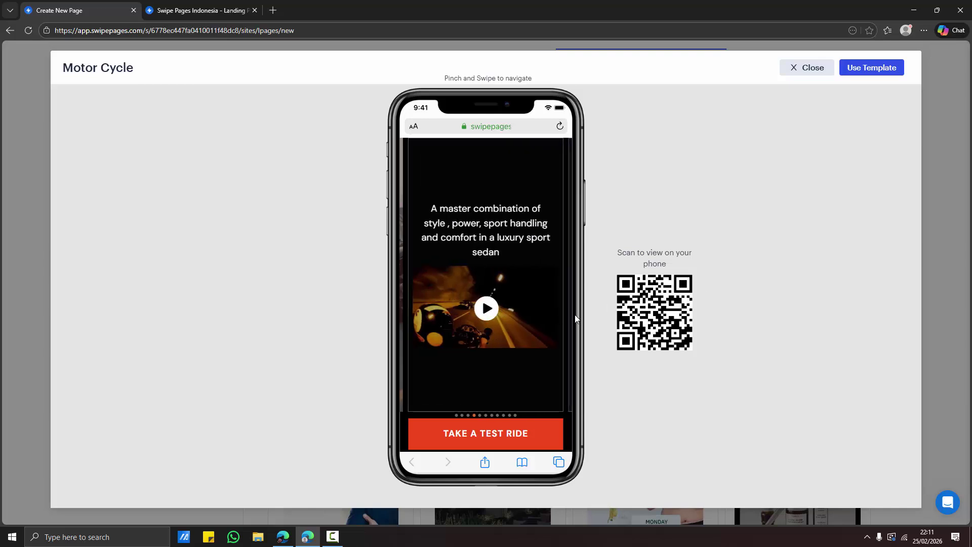
drag(501, 221, 704, 216)
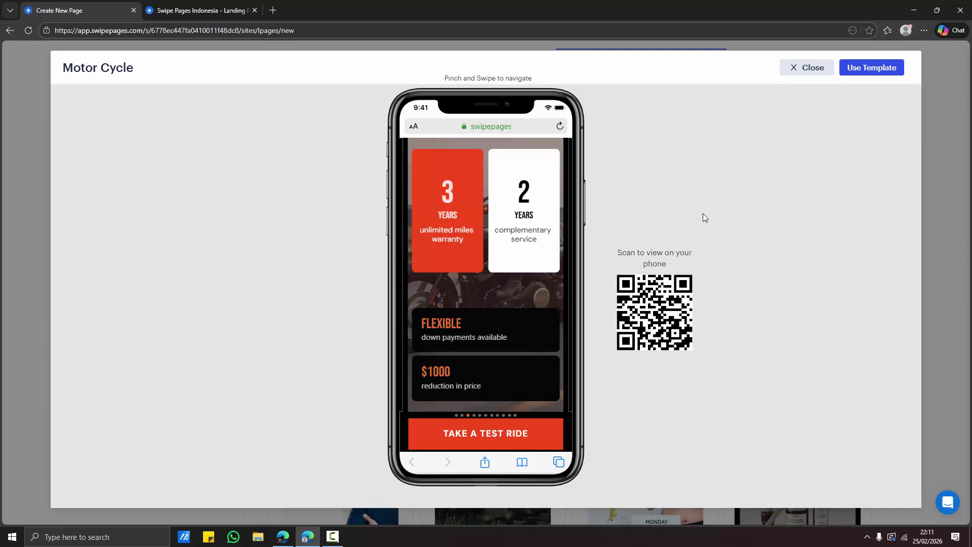
click(813, 67)
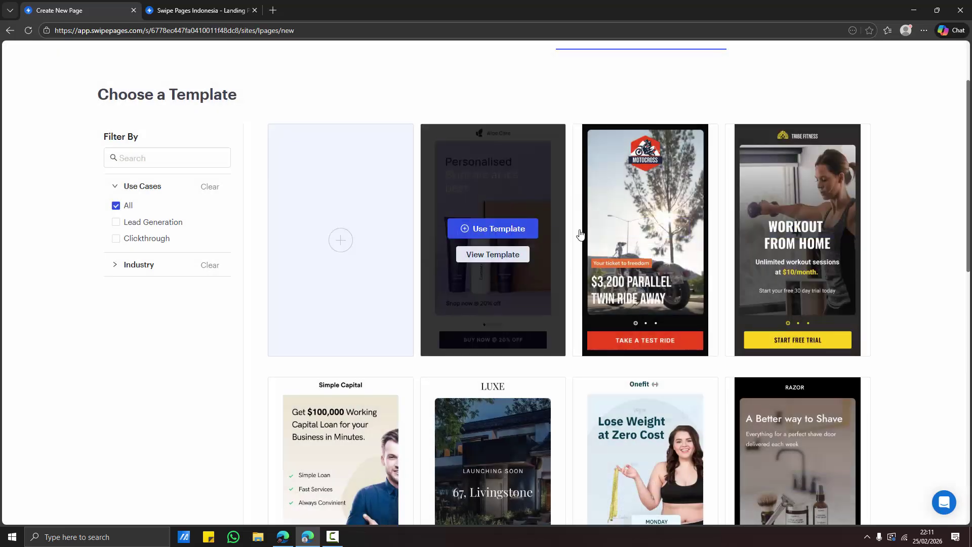
Step: Browse the Mobile Slide template gallery and return to the blank page option
scroll(922, 229, down, 3)
scroll(960, 211, down, 8)
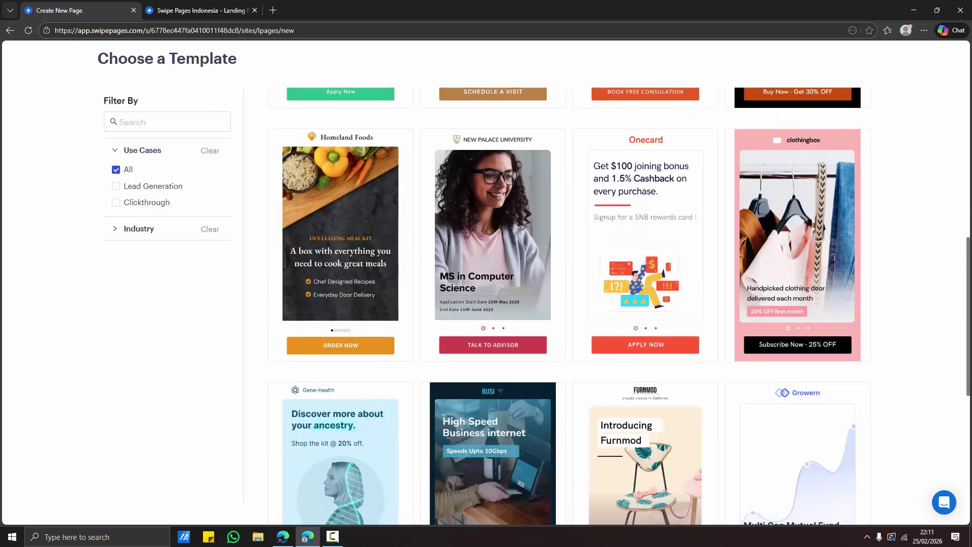
scroll(961, 210, up, 10)
scroll(961, 210, up, 2)
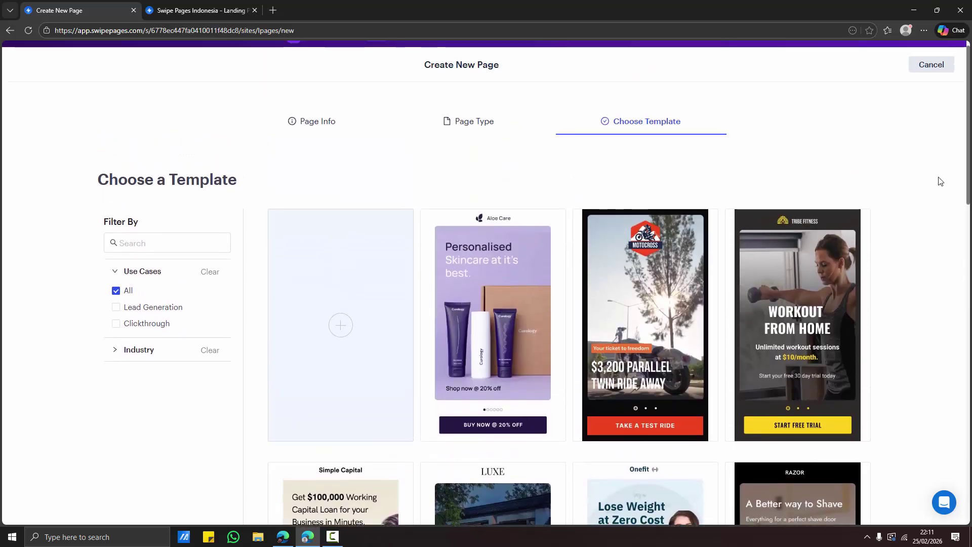
scroll(969, 166, down, 2)
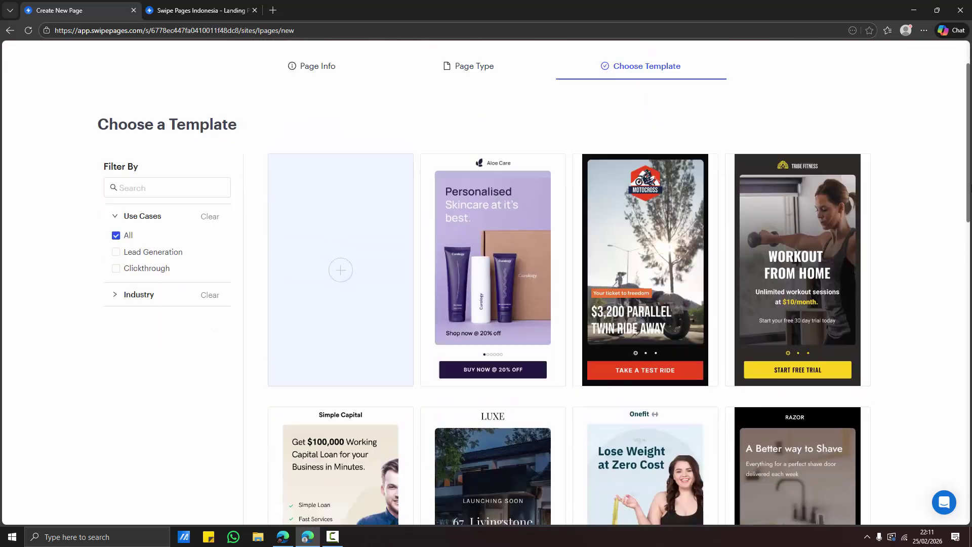
scroll(699, 223, up, 3)
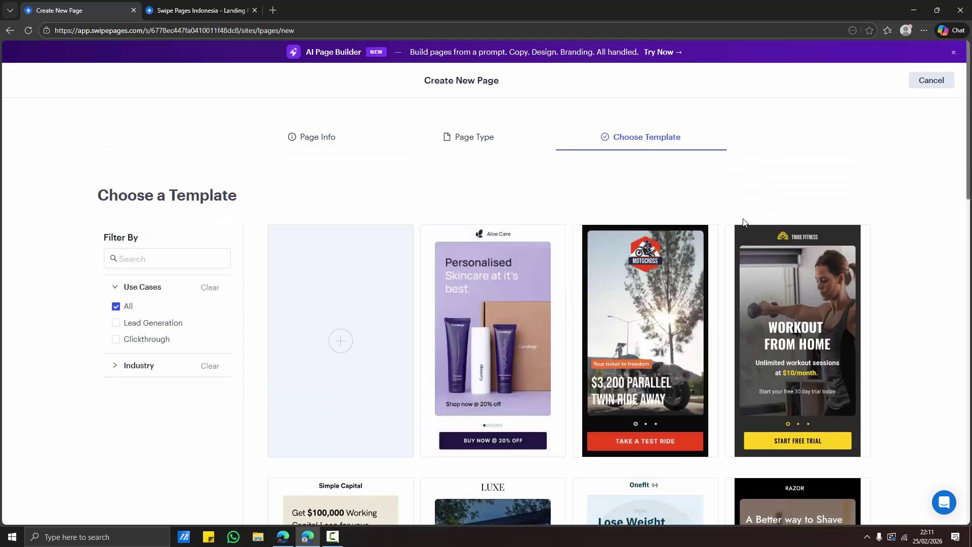
scroll(969, 221, down, 3)
scroll(968, 221, down, 9)
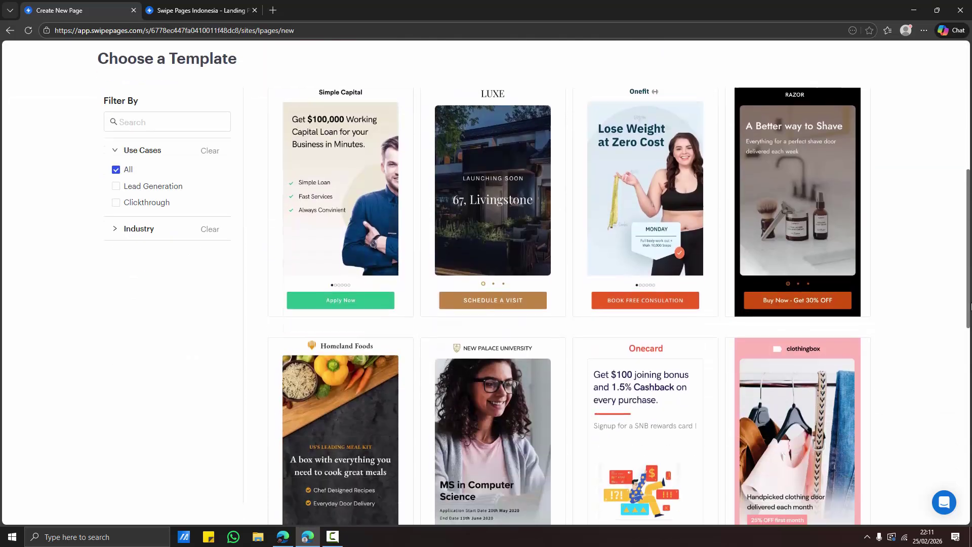
scroll(969, 222, up, 12)
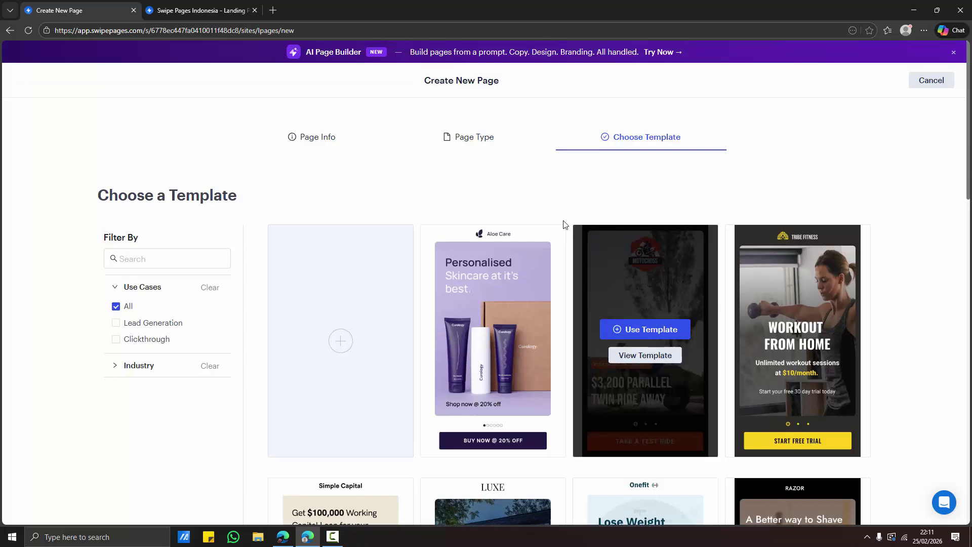
mouse_move(286, 321)
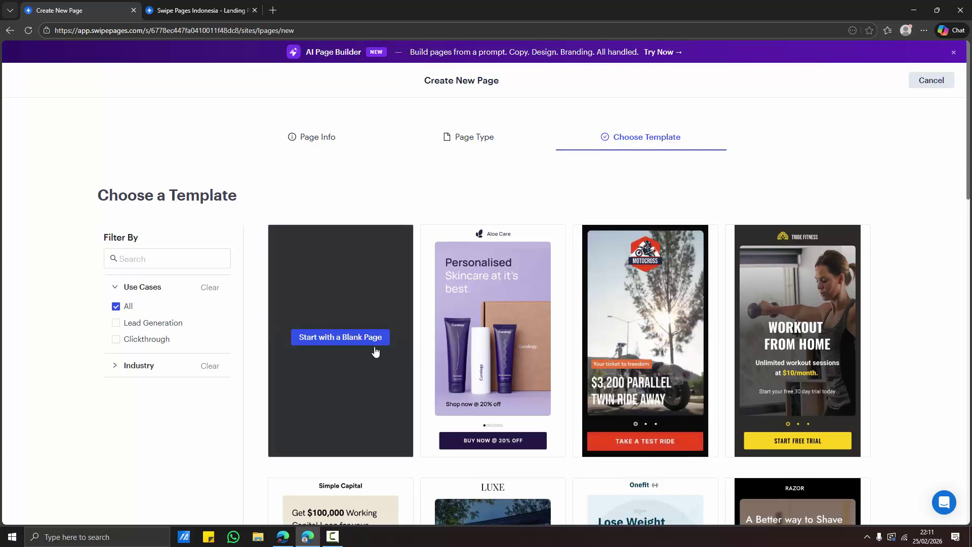
Step: Preview the Skincare template, swipe back through its slides to the first one, and close the preview
mouse_move(565, 304)
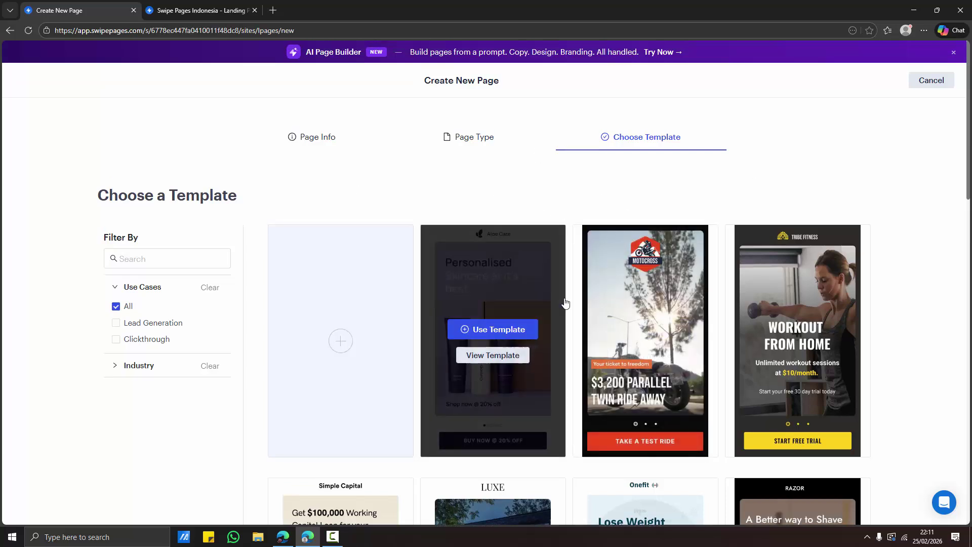
click(494, 356)
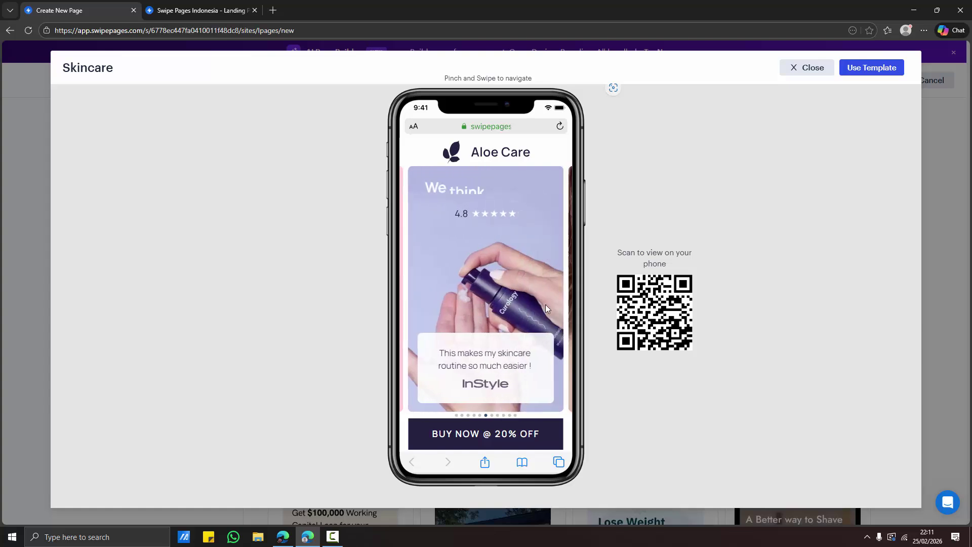
drag(464, 289, 638, 263)
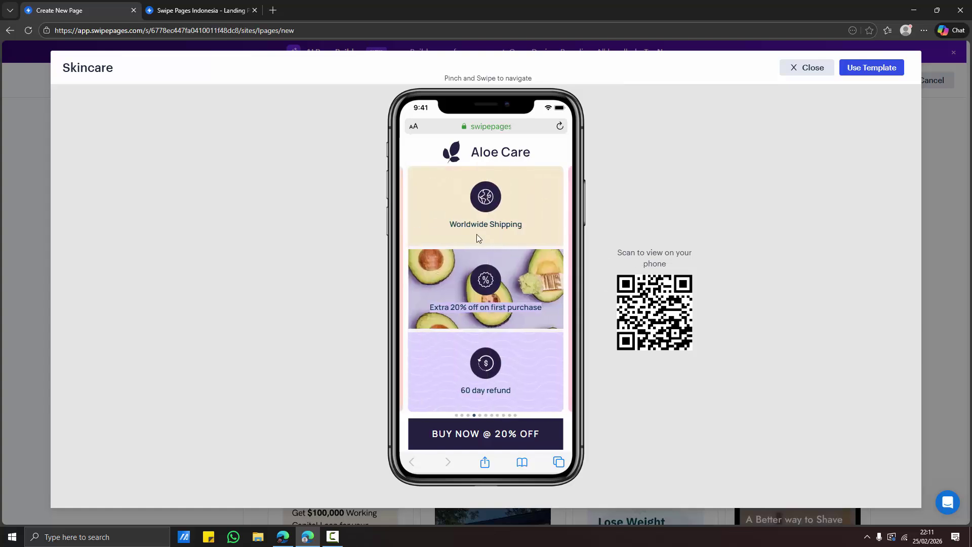
drag(463, 279, 521, 277)
drag(452, 271, 666, 299)
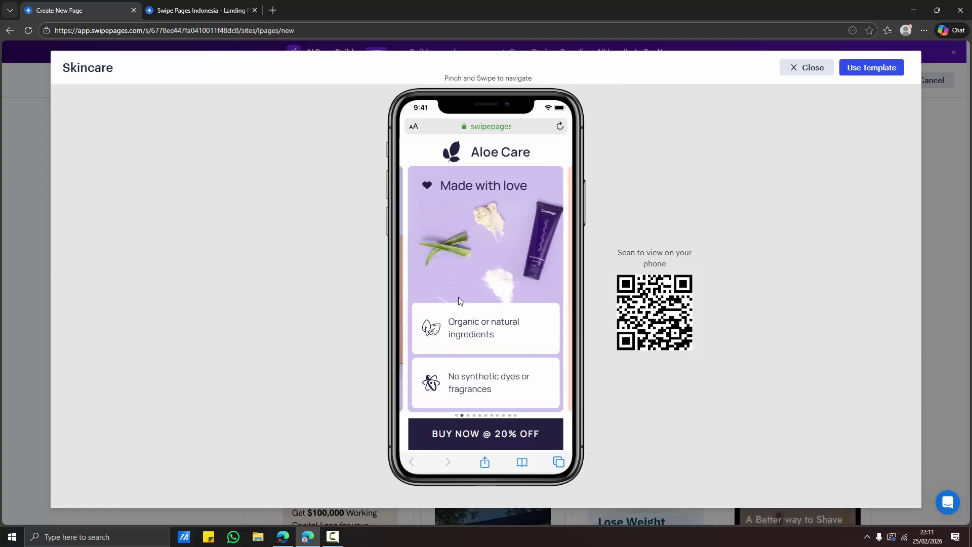
drag(521, 260, 608, 253)
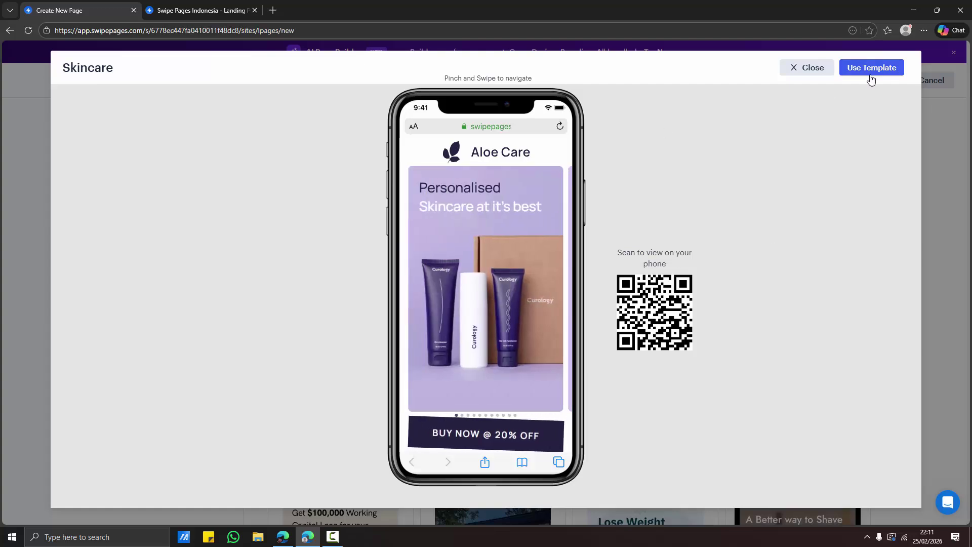
click(811, 66)
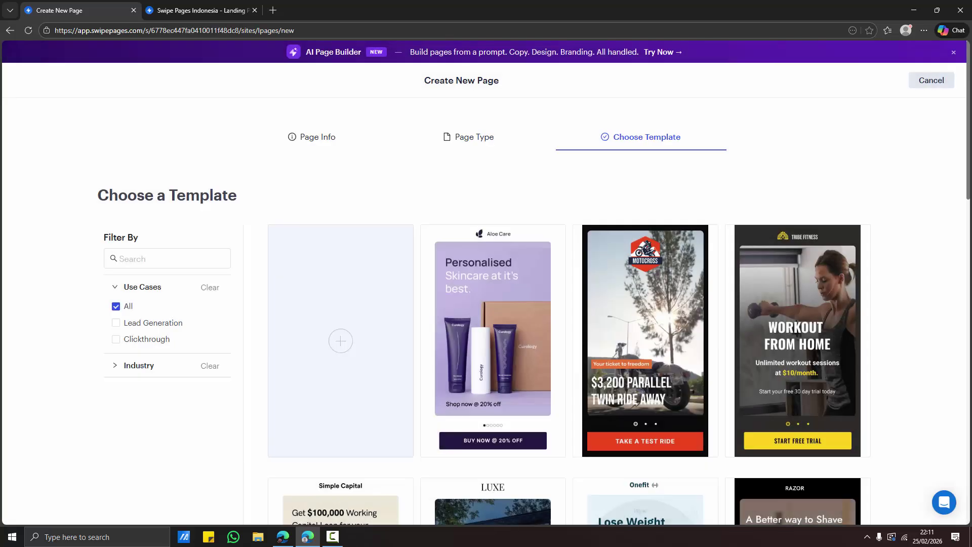
Step: Go back to the page info stage of the new page setup
click(306, 142)
click(922, 81)
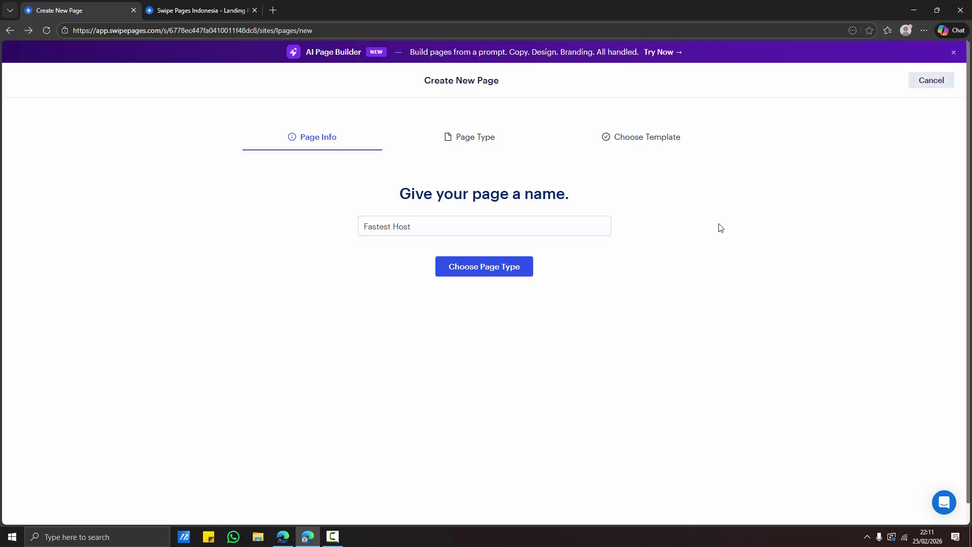
click(933, 80)
Step: Open lovable.dev in a new browser tab
click(273, 10)
text(lovable.dev)
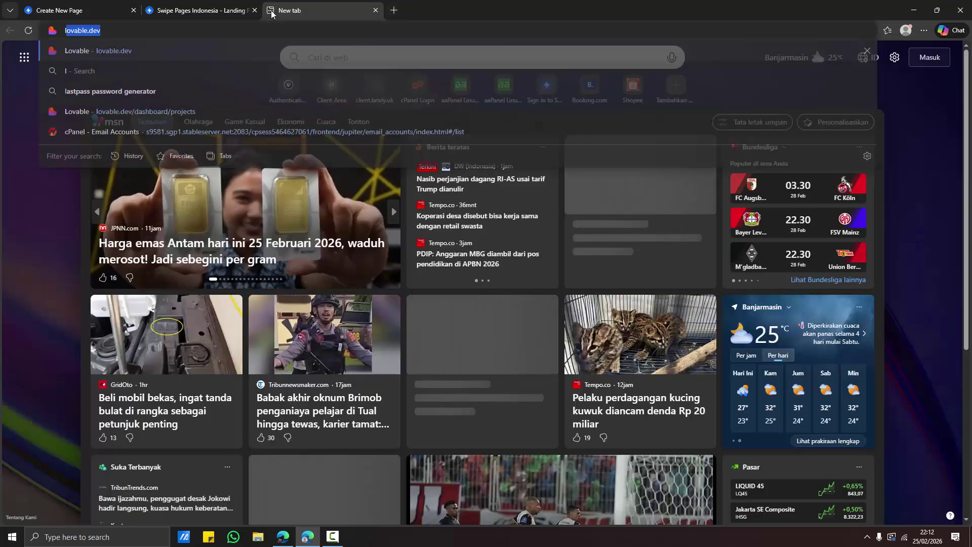
key(Return)
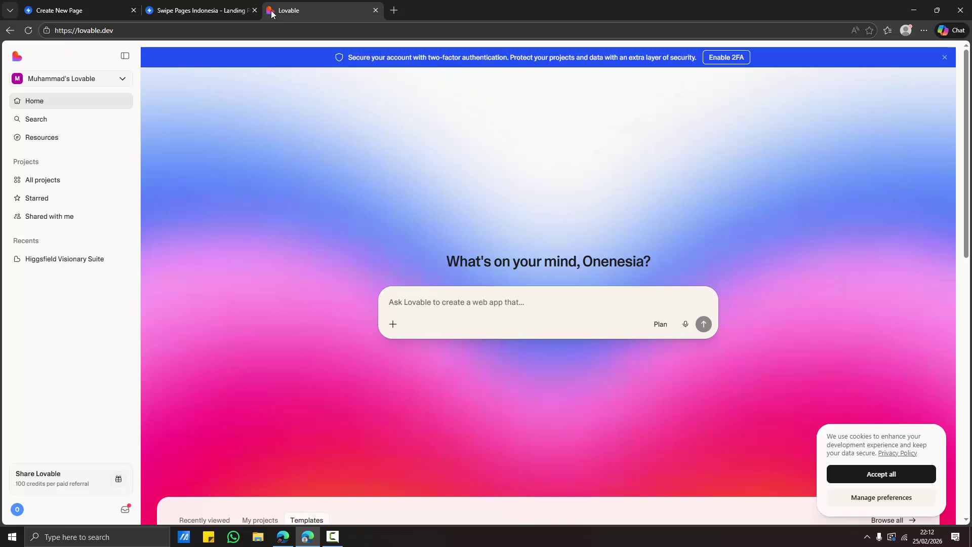
Step: Submit the prompt "buatkan saya situs kecantikan dengan pasar indonesia dengan nama produk Mustika Ratu dan harganya 50.000" and postpone notifications
text(bn)
text(atkan )
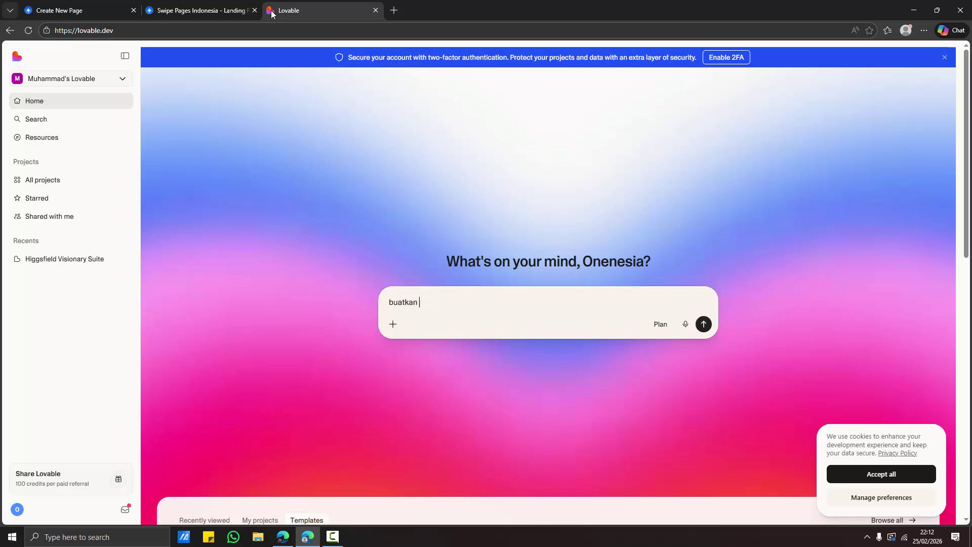
text(saya situs kecantikan)
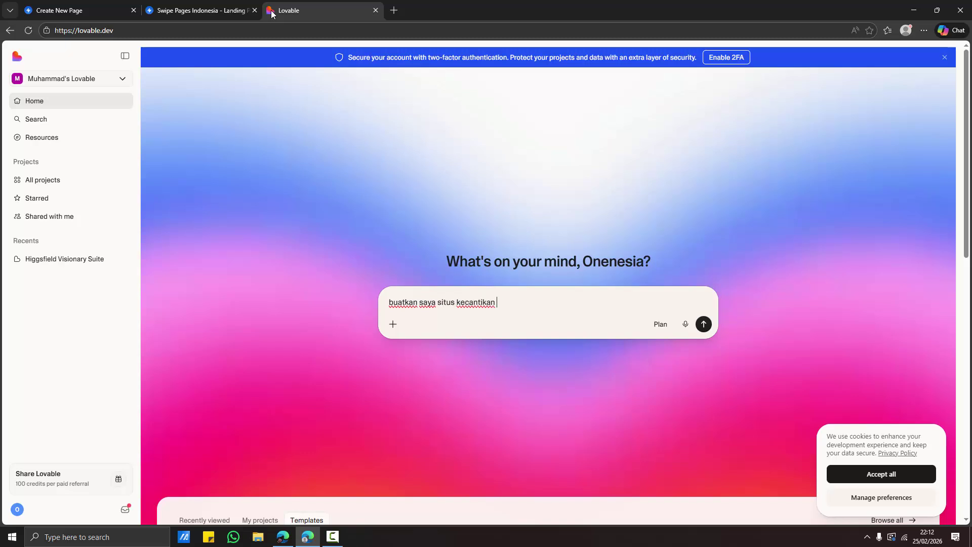
text( dengan pasar indonesia ds)
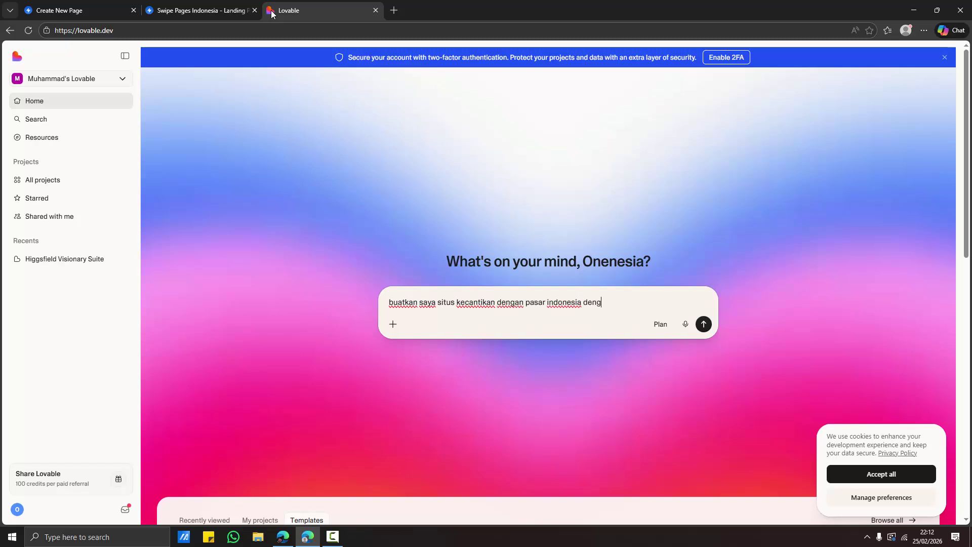
text(ngan nama produk Mustika Ratu)
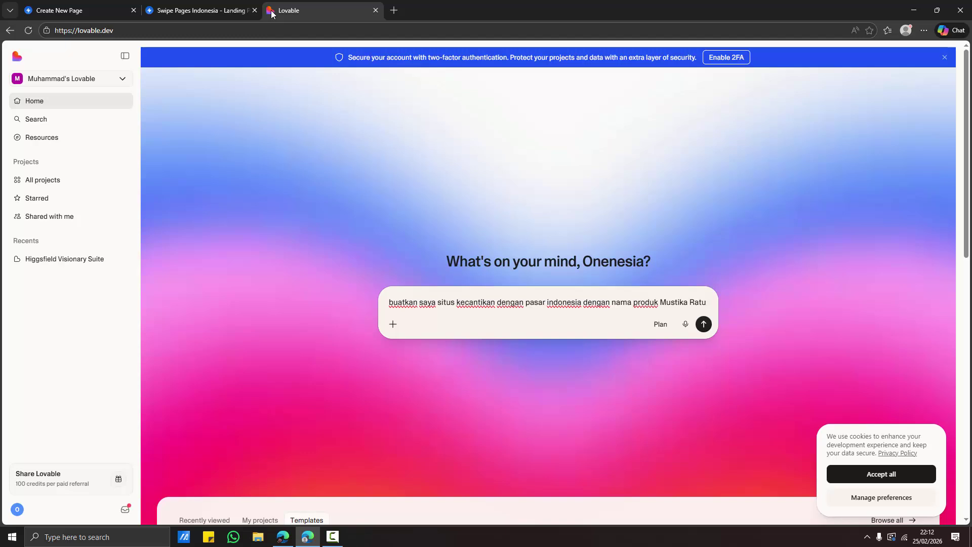
text( dan h)
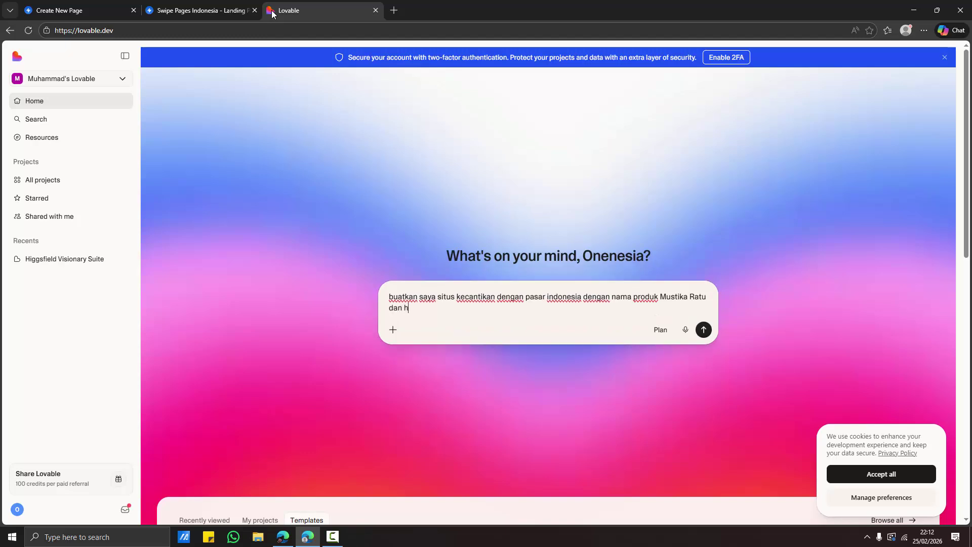
text(arganya 50.000)
key(ctrl+a)
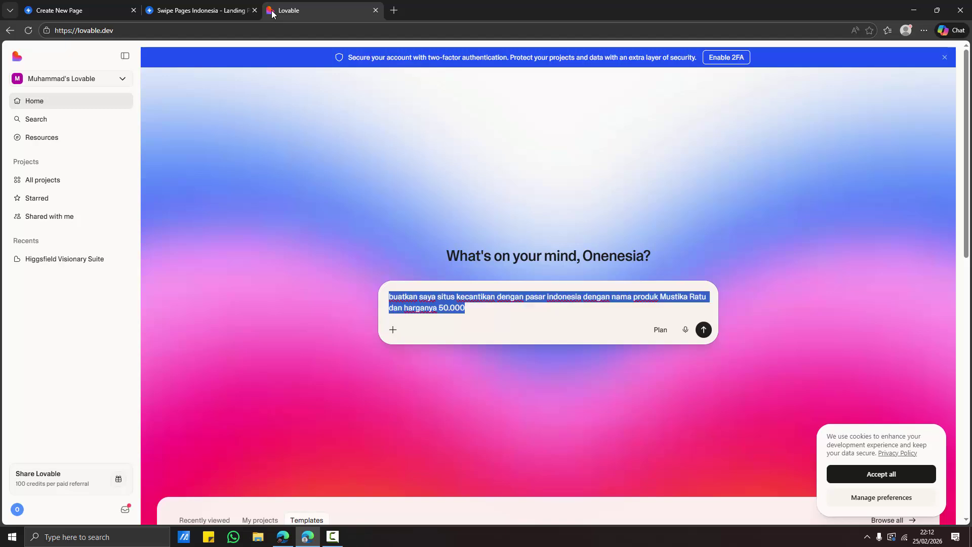
key(Return)
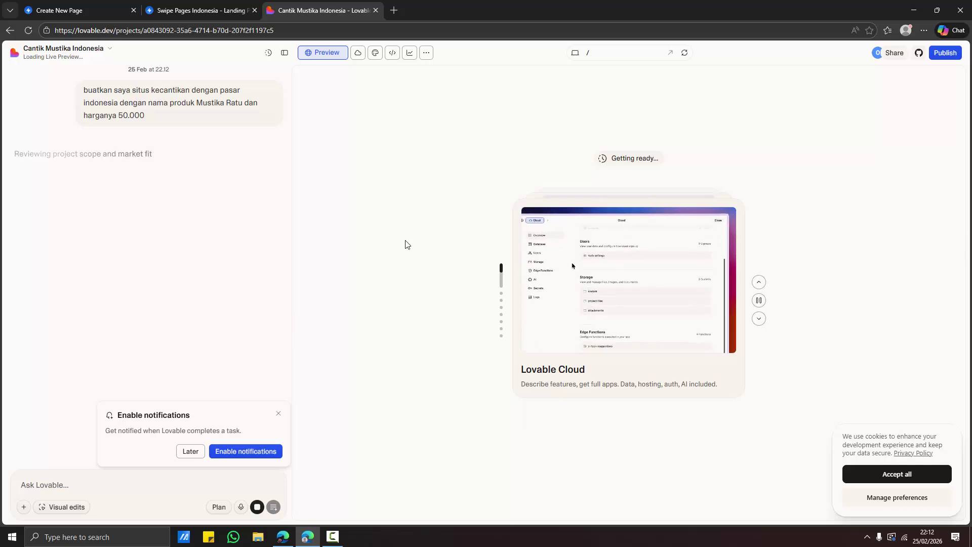
click(187, 452)
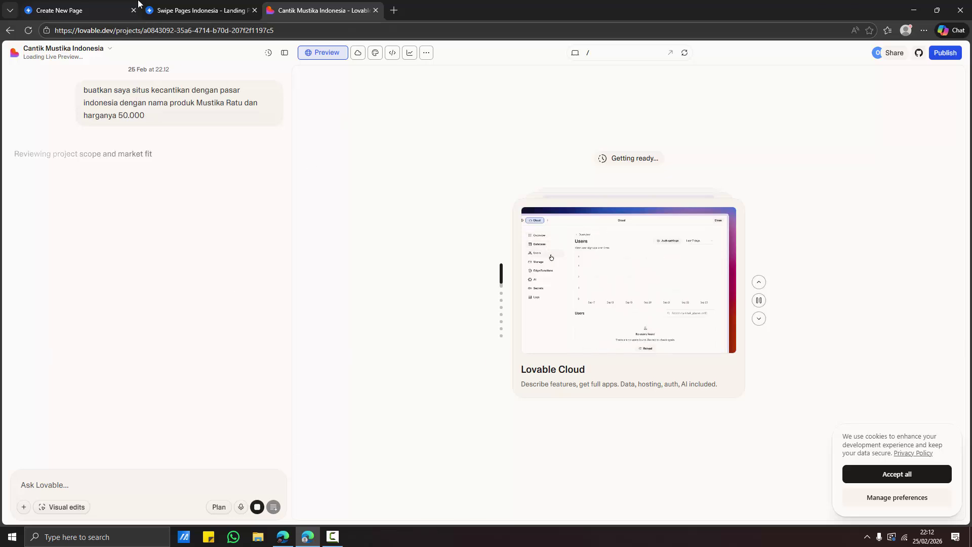
Step: Switch back to Swipe Pages and cancel the new page setup to return to the landing pages list
click(180, 10)
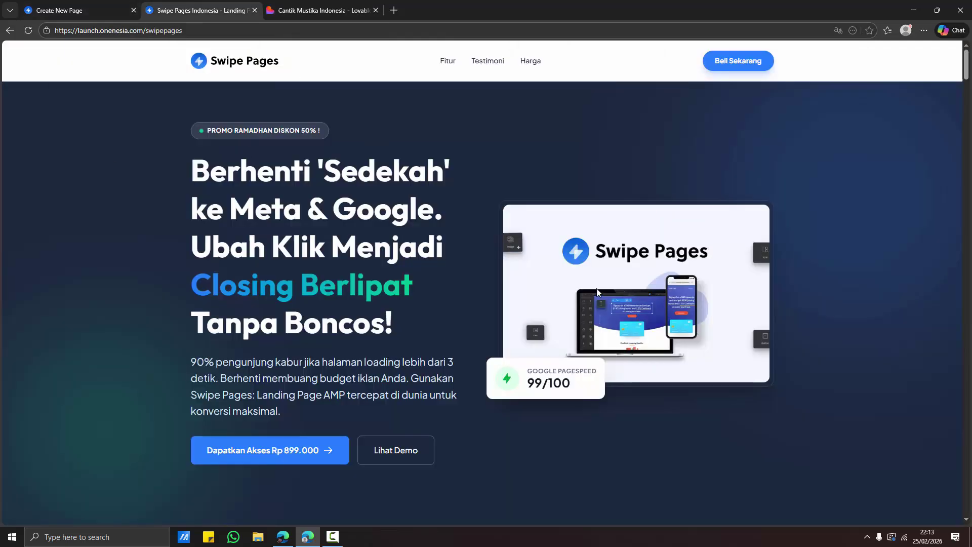
click(90, 11)
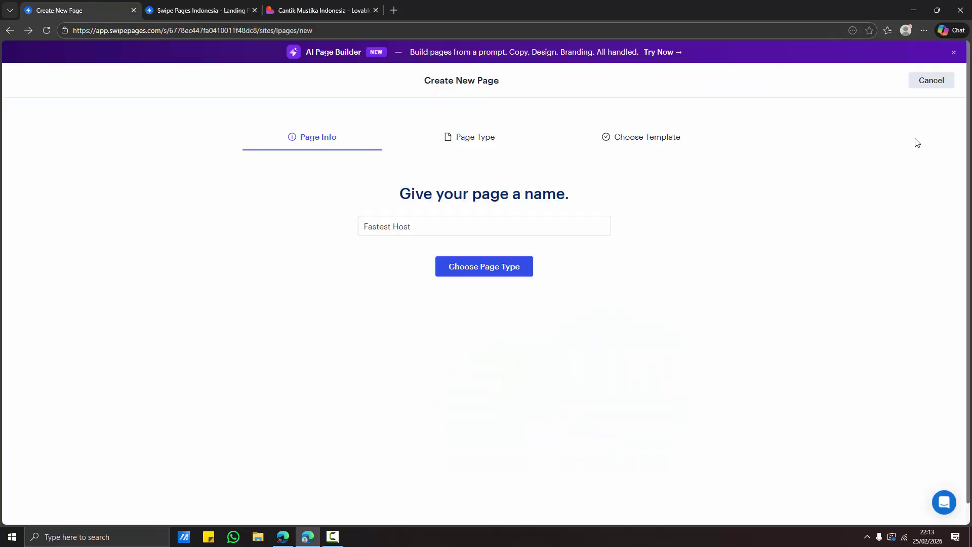
click(509, 232)
click(317, 6)
click(72, 9)
click(923, 82)
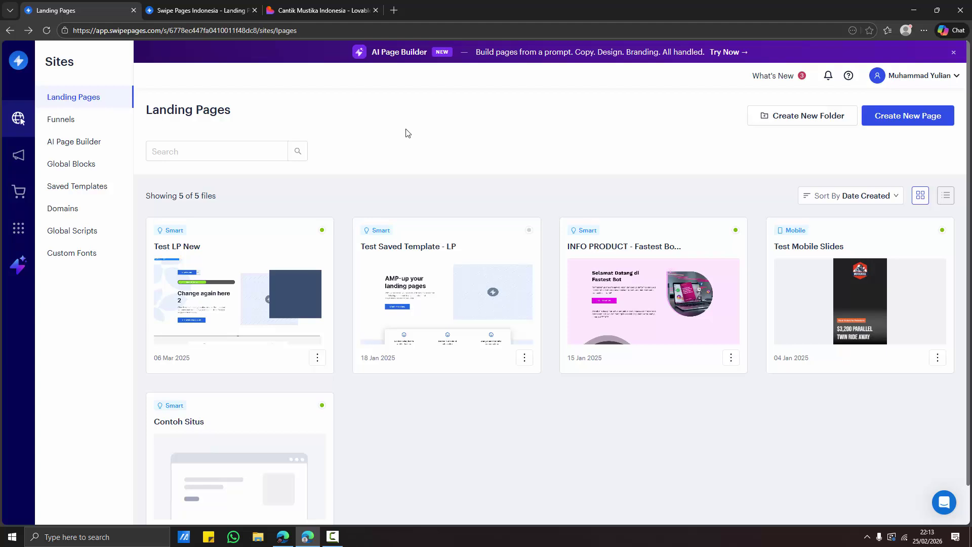
Step: Check the build progress and submitted prompt of the Mustika Ratu site in Lovable, and return to the Swipe Pages landing pages list
click(335, 4)
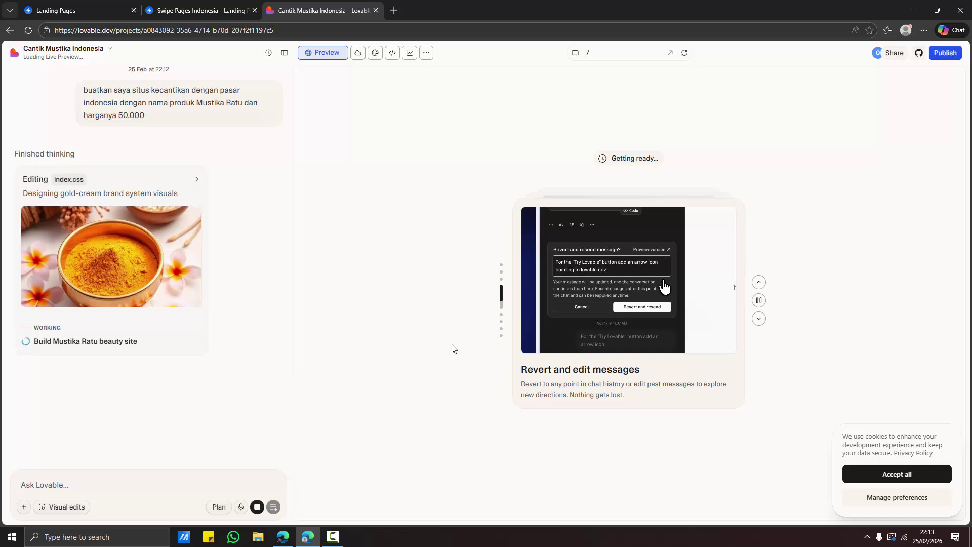
click(98, 6)
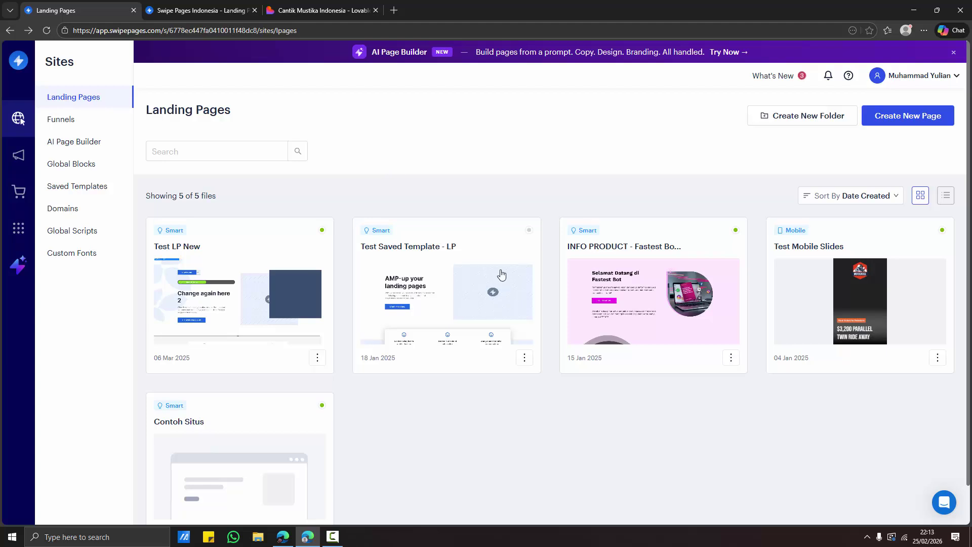
click(311, 9)
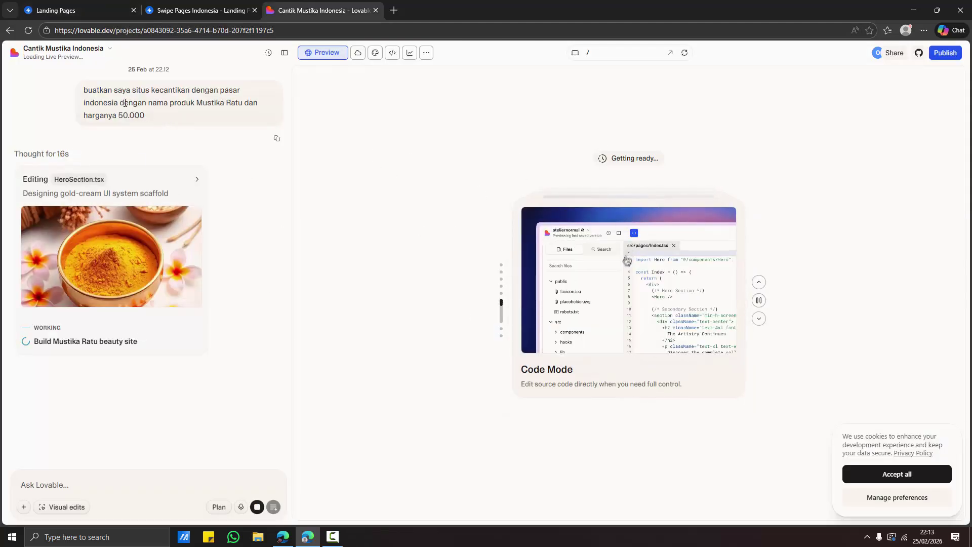
triple_click(212, 102)
right_click(217, 99)
key(Escape)
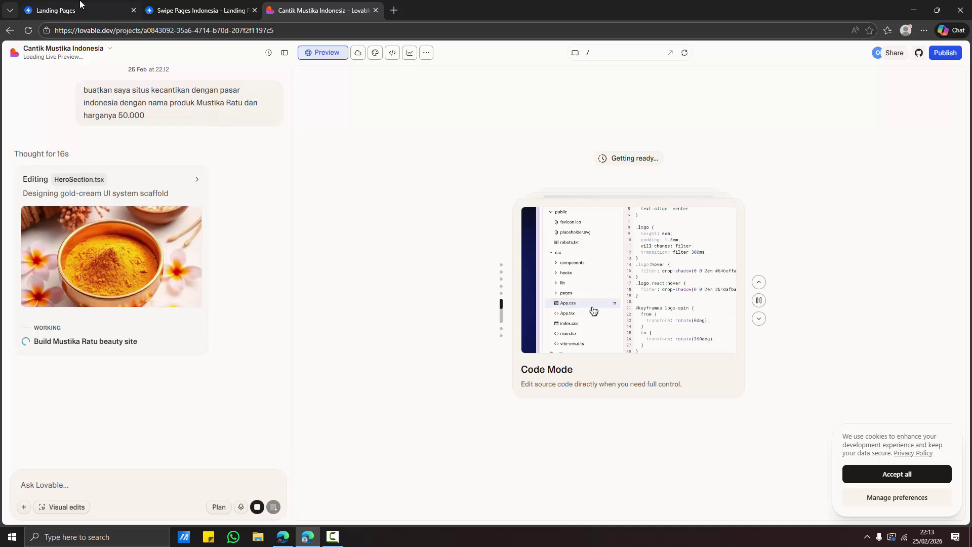
click(56, 10)
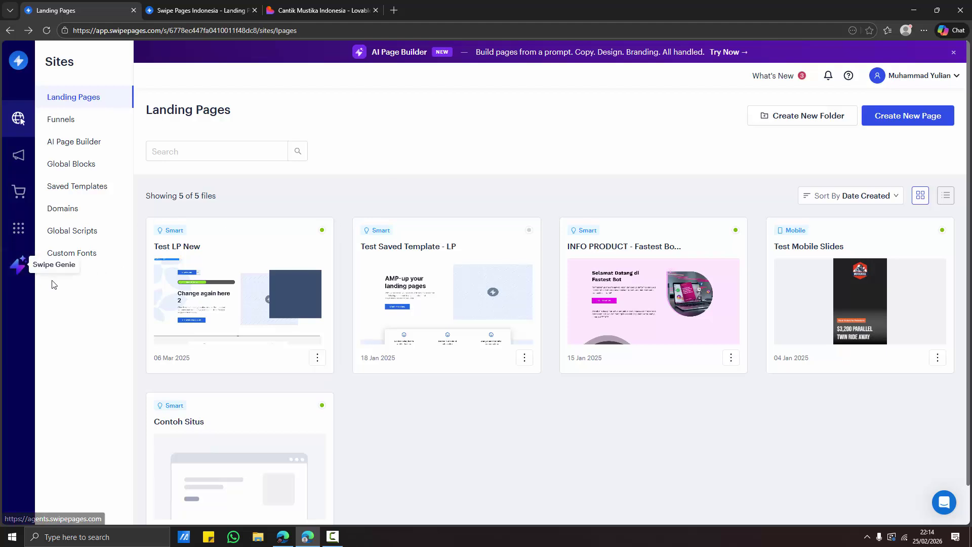
Step: Open Swipe Genie from Swipe Pages and display its Strategize options
click(22, 272)
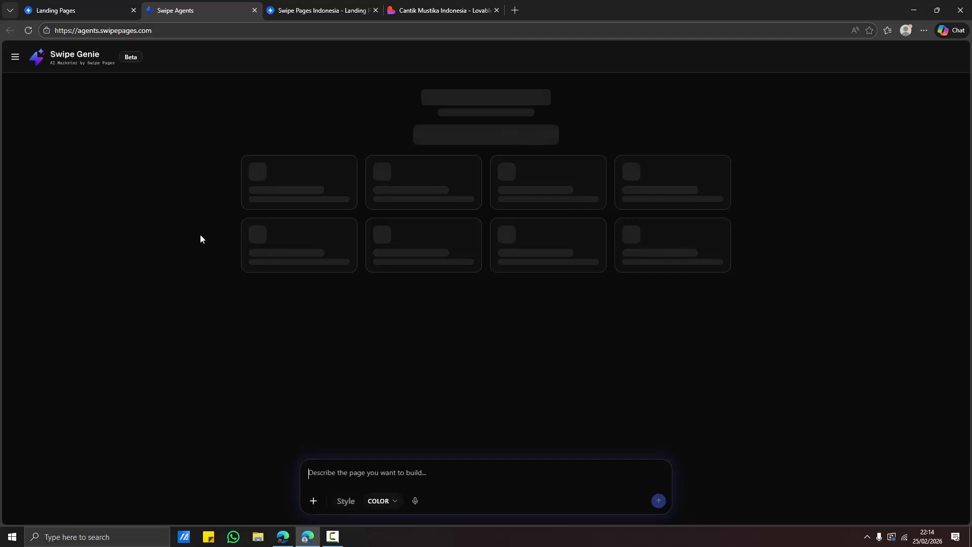
click(409, 10)
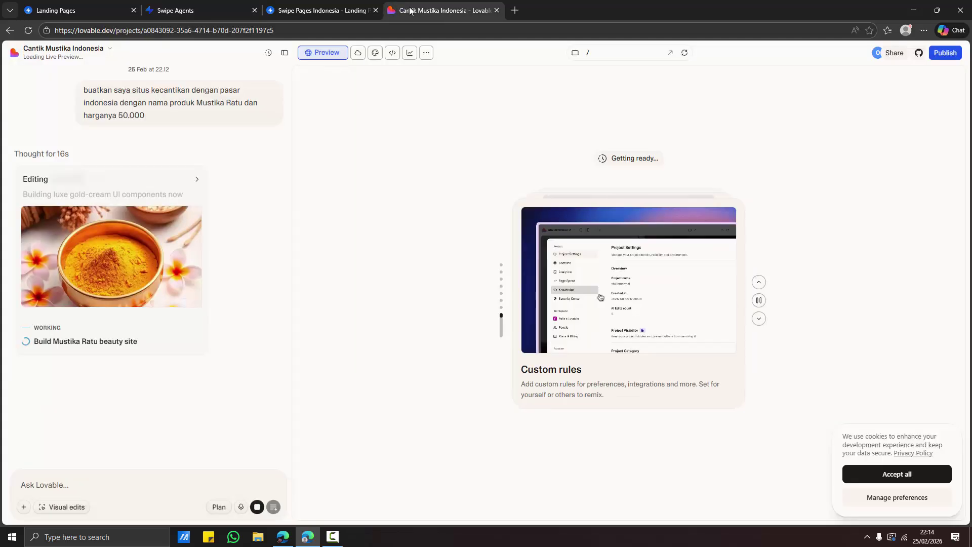
click(203, 10)
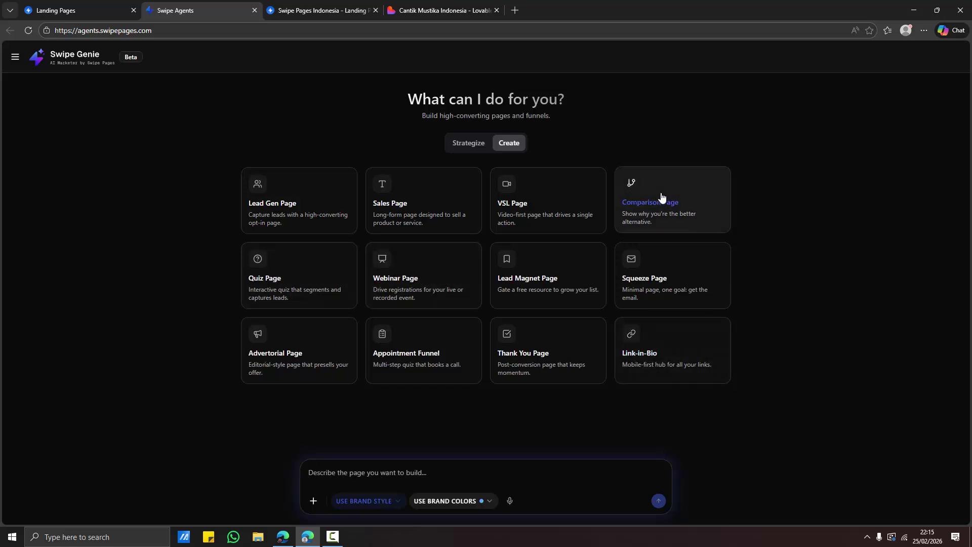
click(458, 143)
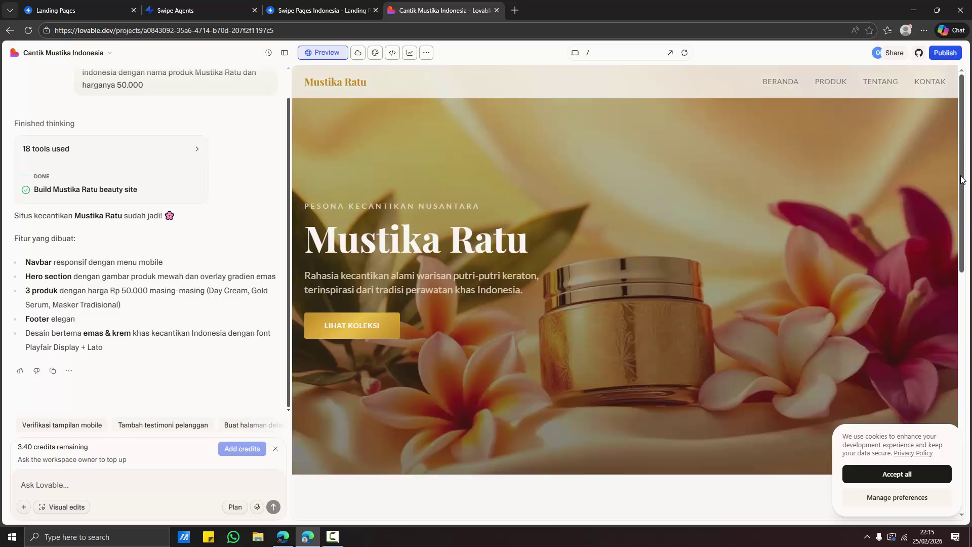
Step: Review the generated Mustika Ratu site in the Lovable preview, from the hero down to the products and back up
drag(964, 181, 962, 373)
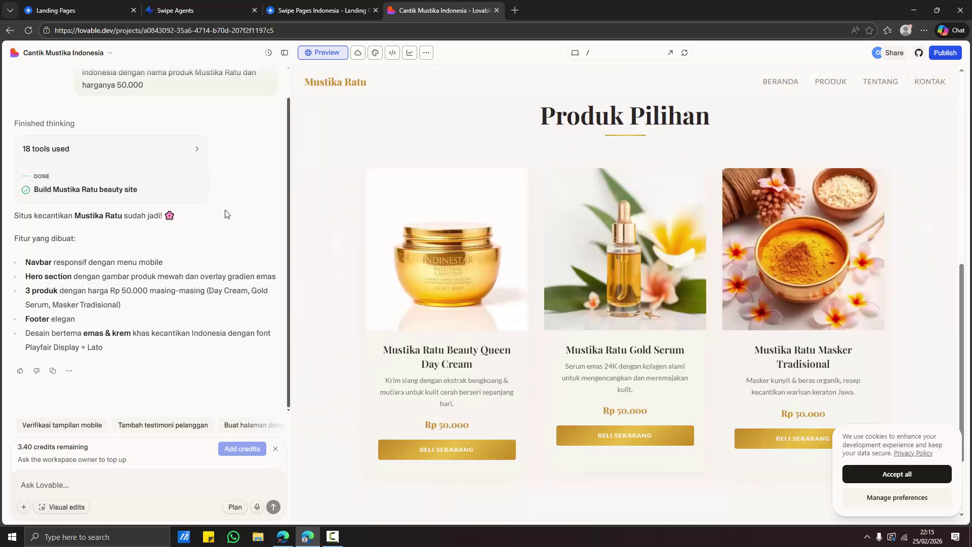
scroll(228, 211, up, 1)
drag(962, 317, 969, 119)
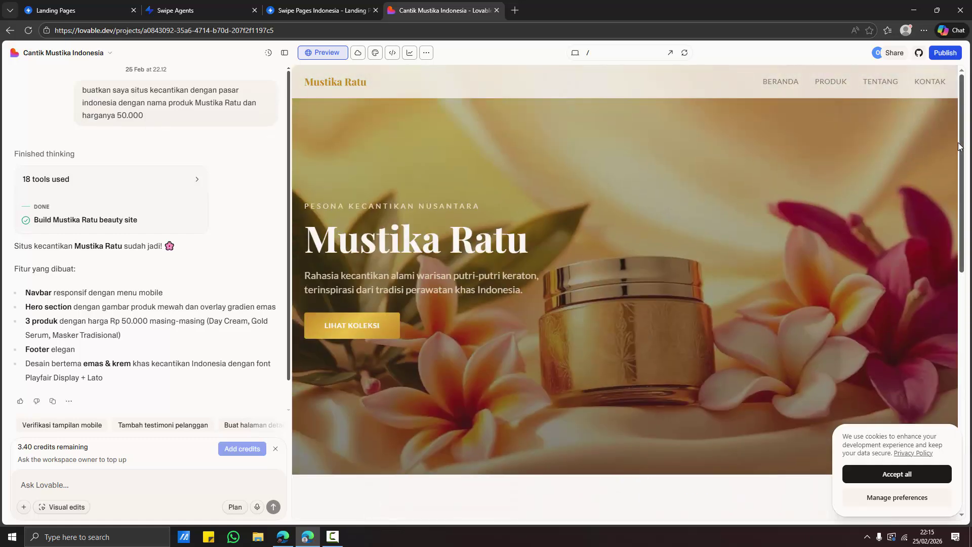
drag(954, 172, 869, 161)
click(636, 236)
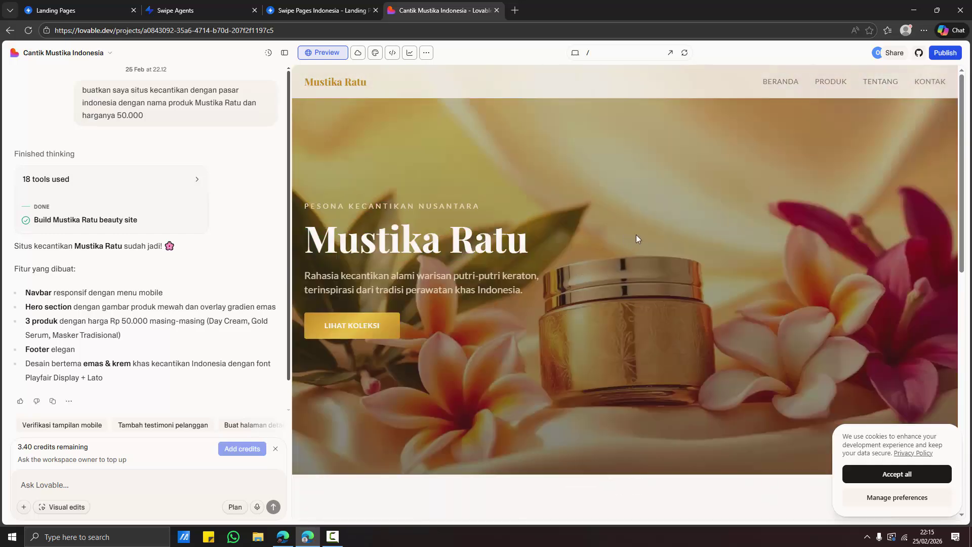
Step: Compare the Swipe Genie start page with the Lovable project and return to Swipe Genie
click(198, 12)
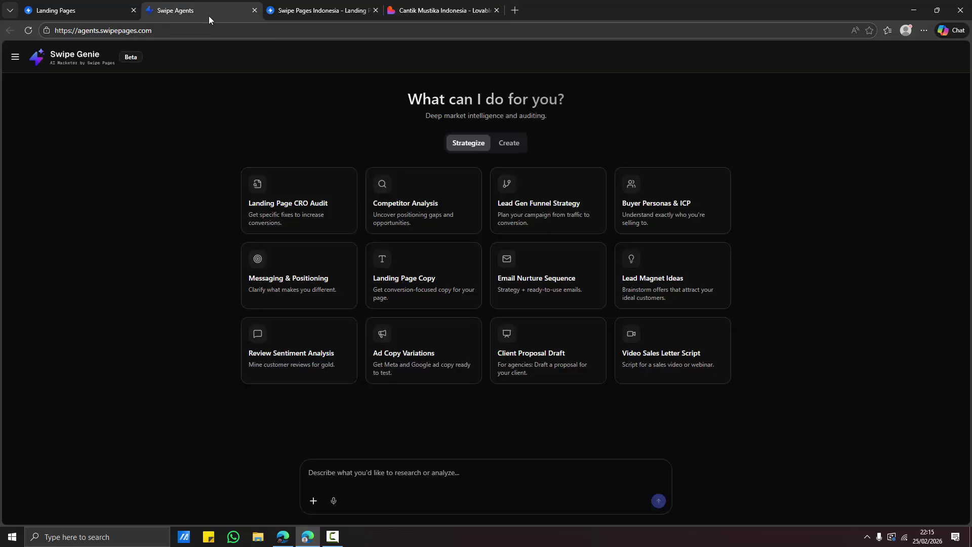
click(439, 10)
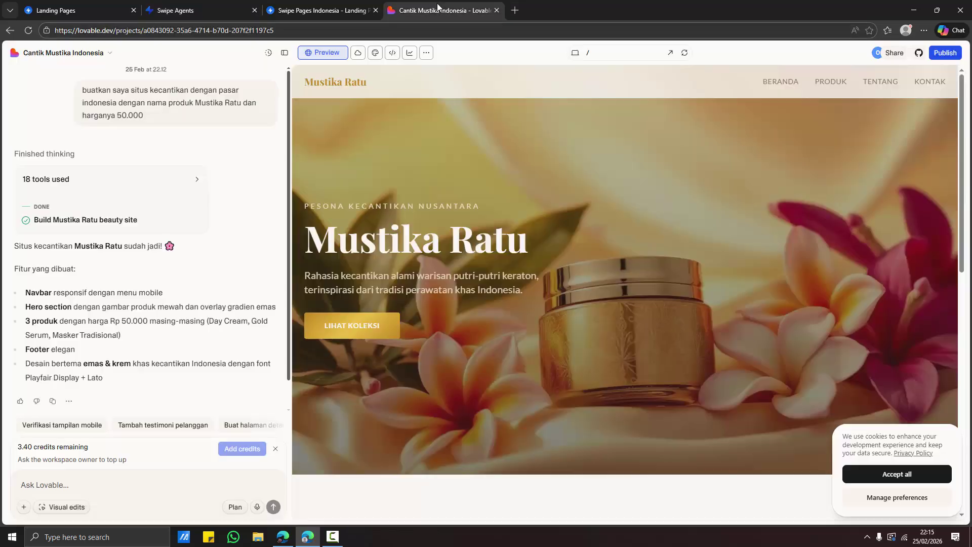
click(187, 6)
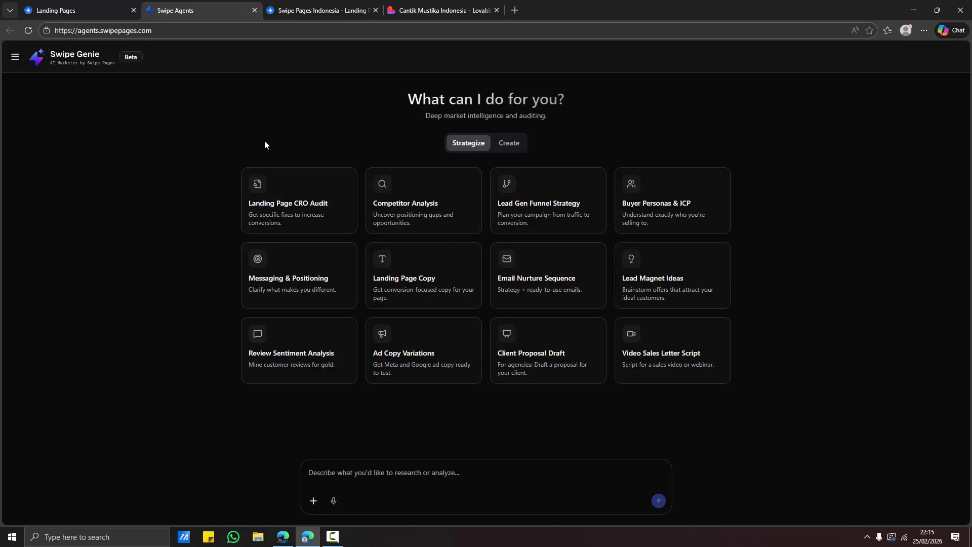
Step: Compare the Strategize and Create options of Swipe Genie, ending on the Create page types
click(511, 144)
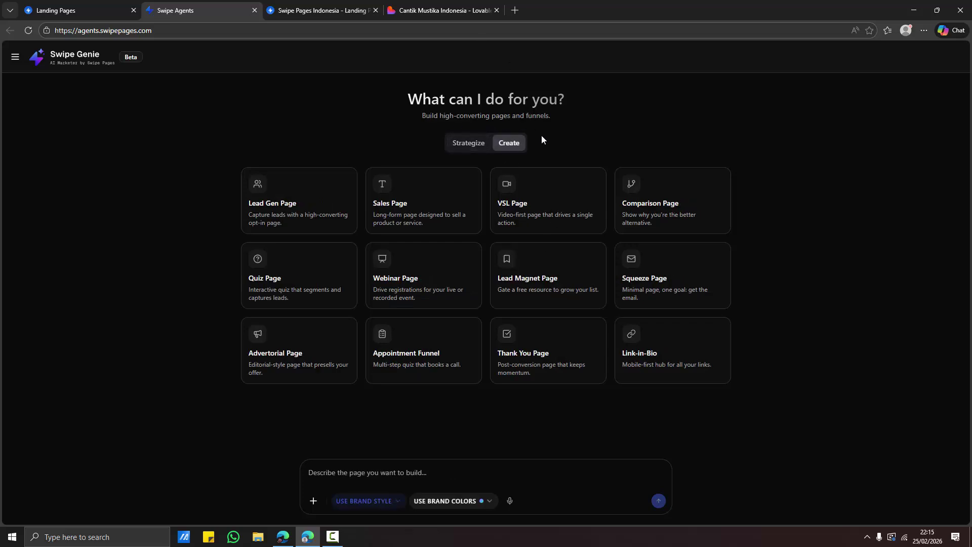
click(470, 143)
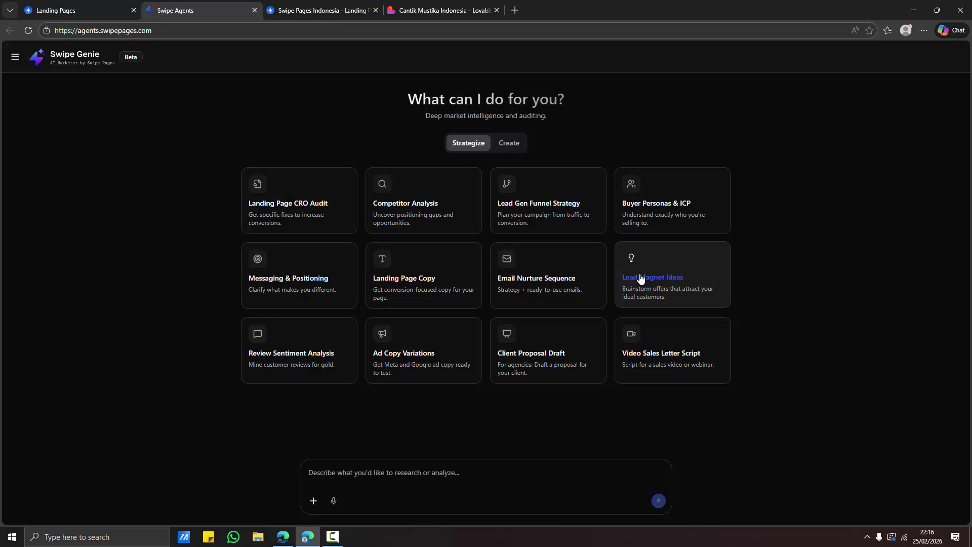
click(510, 143)
click(472, 142)
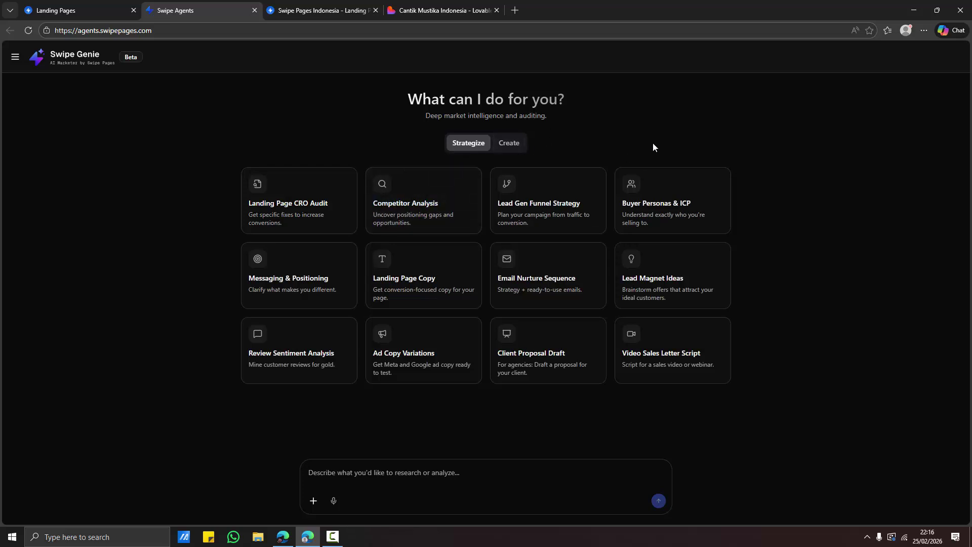
click(508, 145)
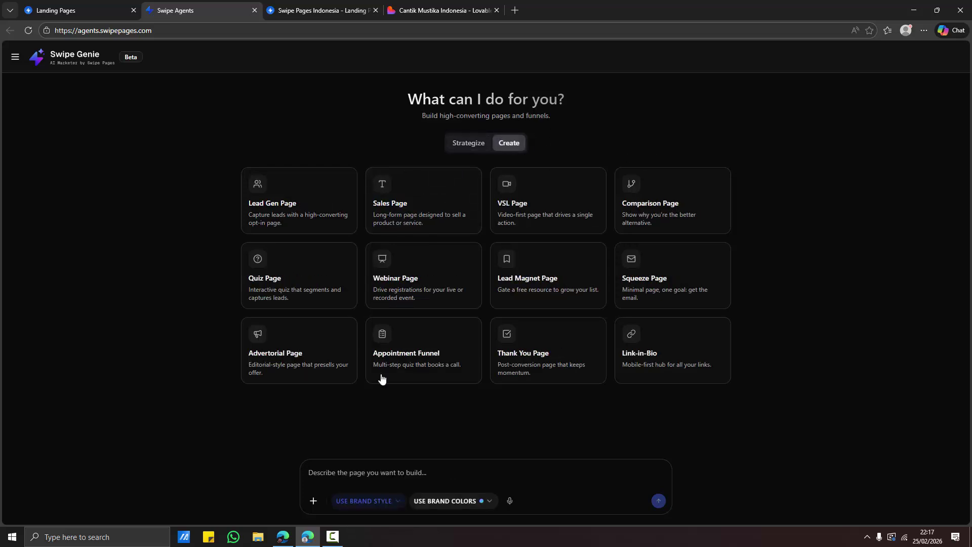
Step: Switch to the Lovable project and review the Mustika Ratu site preview and its submitted prompt
click(431, 7)
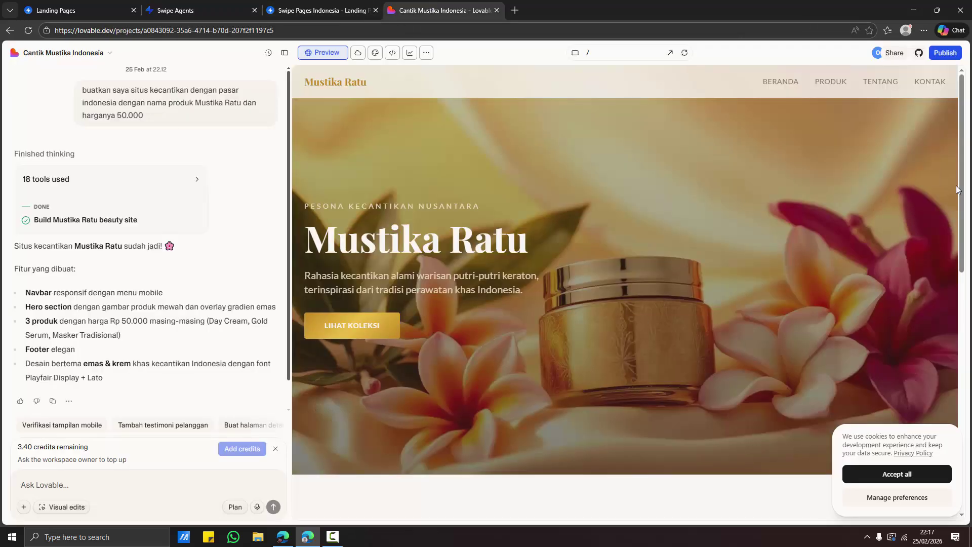
mouse_move(960, 190)
mouse_down()
mouse_move(969, 459)
mouse_move(962, 187)
mouse_up()
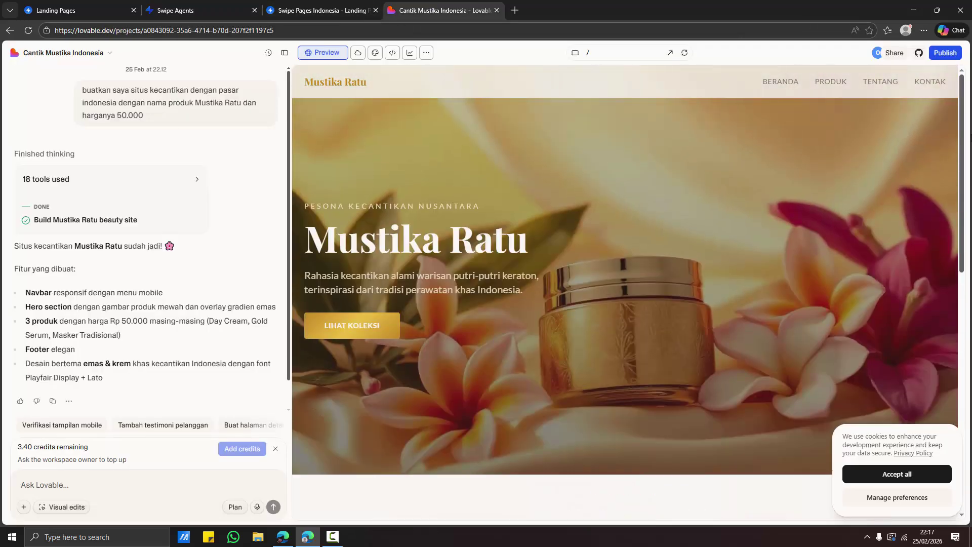
triple_click(162, 121)
click(57, 96)
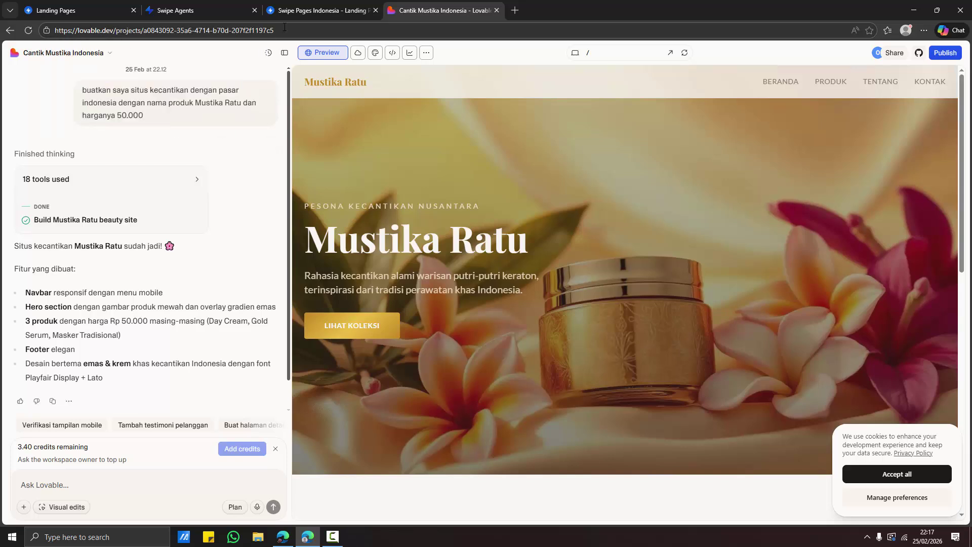
click(314, 4)
Step: Return to Swipe Genie and start a Sales Page prompt
click(230, 5)
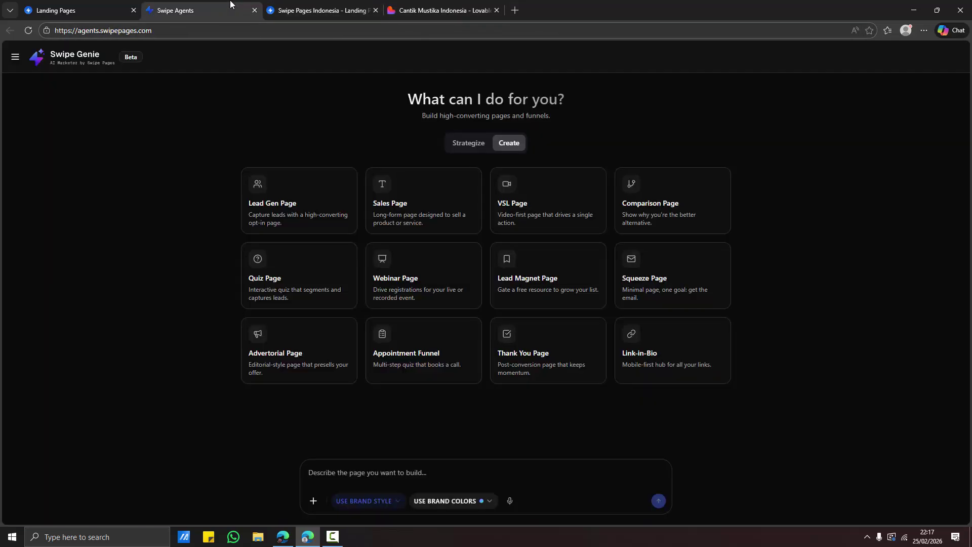
click(398, 206)
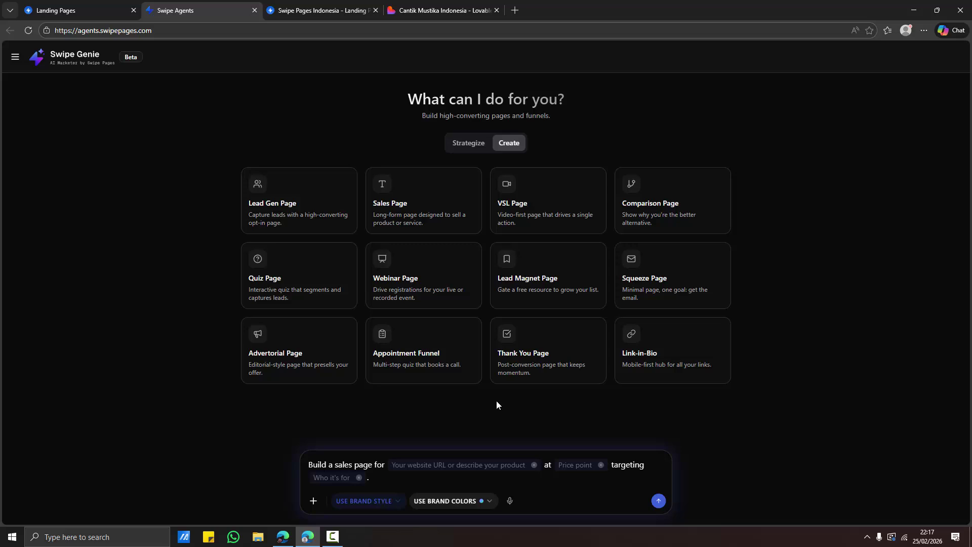
Step: Switch to the Mustika Ratu project in Lovable and accept all cookies
click(421, 9)
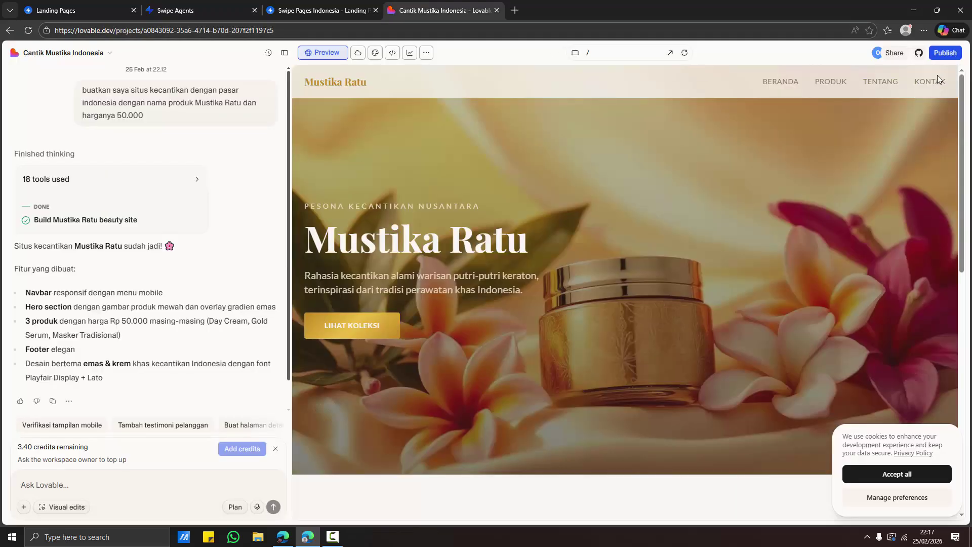
click(945, 56)
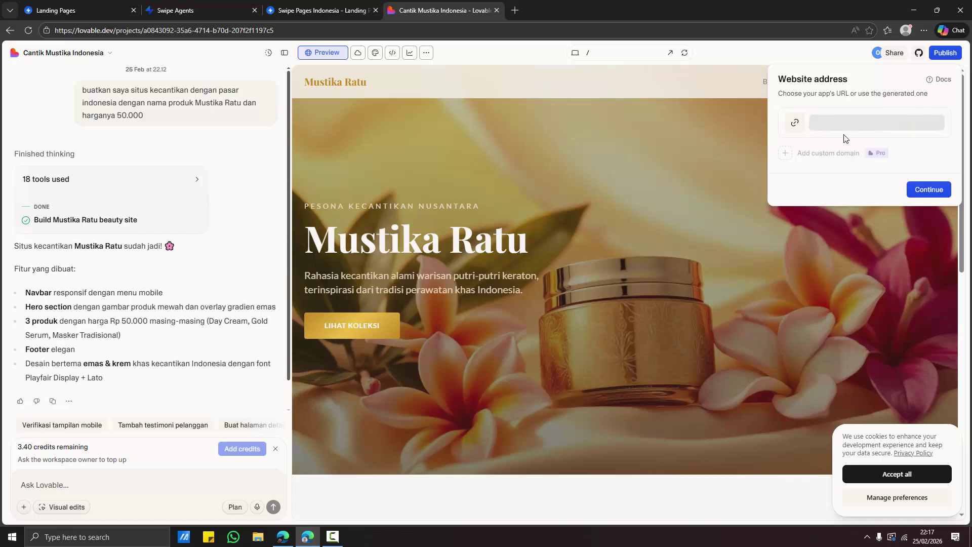
click(947, 58)
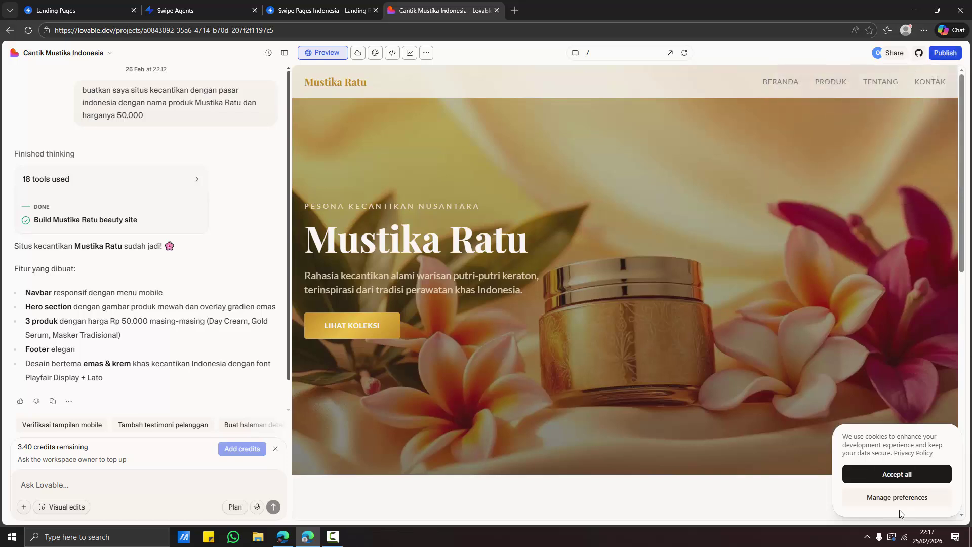
click(909, 475)
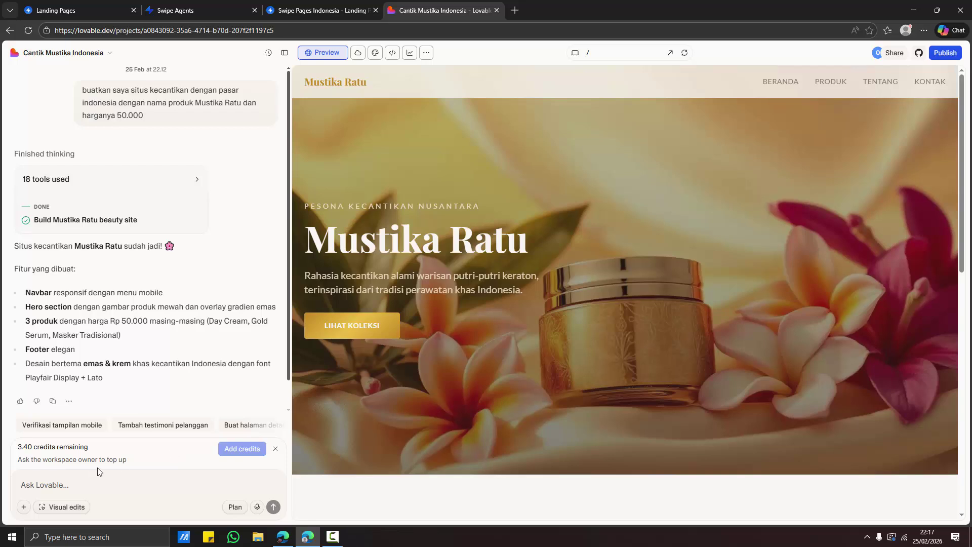
Step: Publish the Mustika Ratu site at cantika-nusantara-mart.lovable.app with Public access and the suggested website info
click(945, 53)
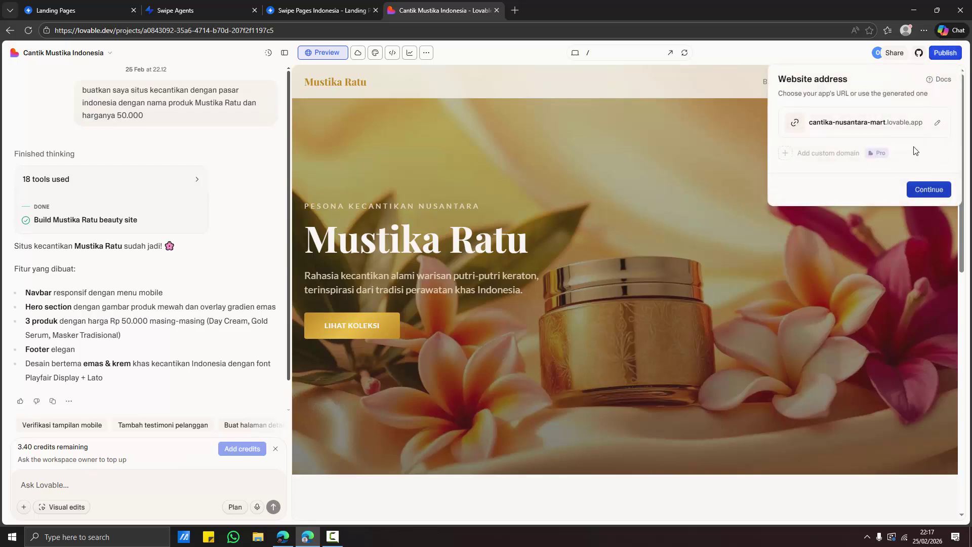
click(929, 192)
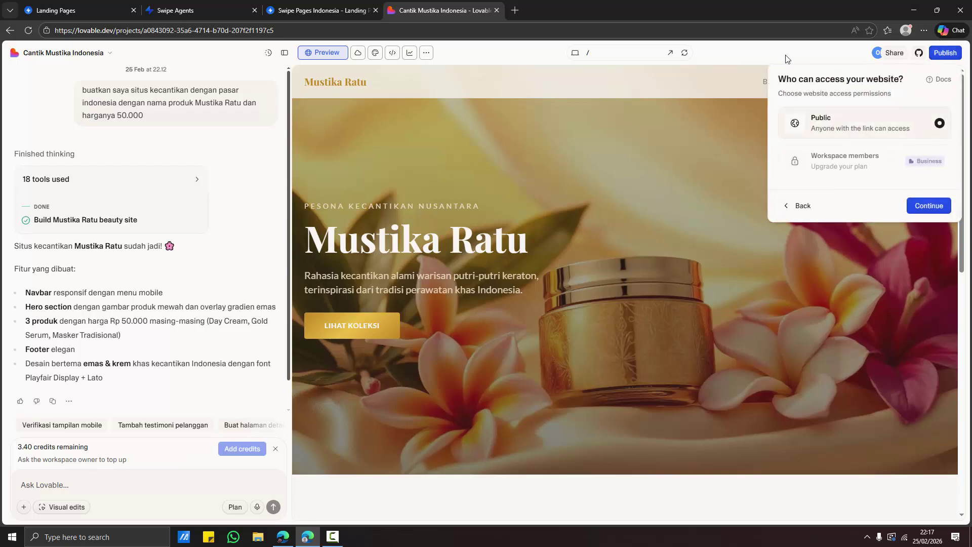
click(929, 204)
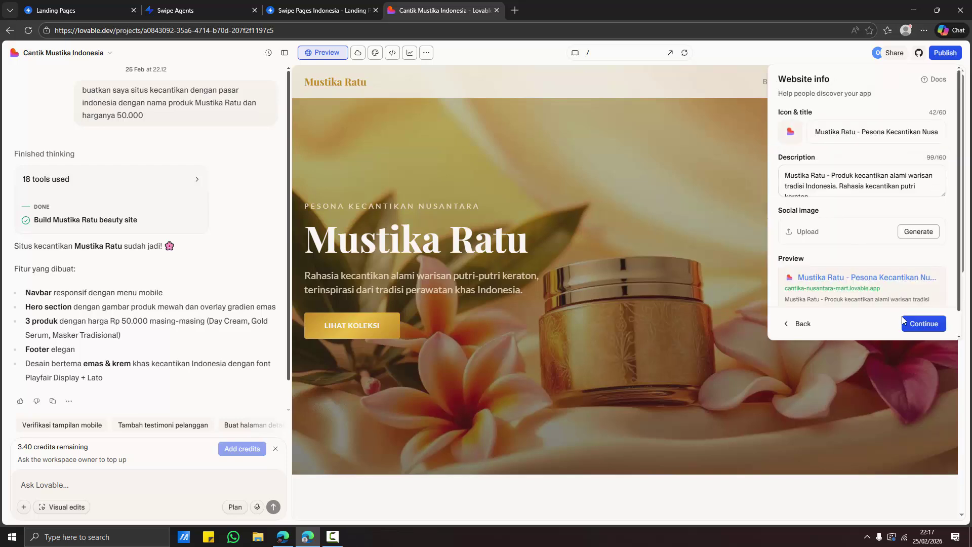
click(926, 324)
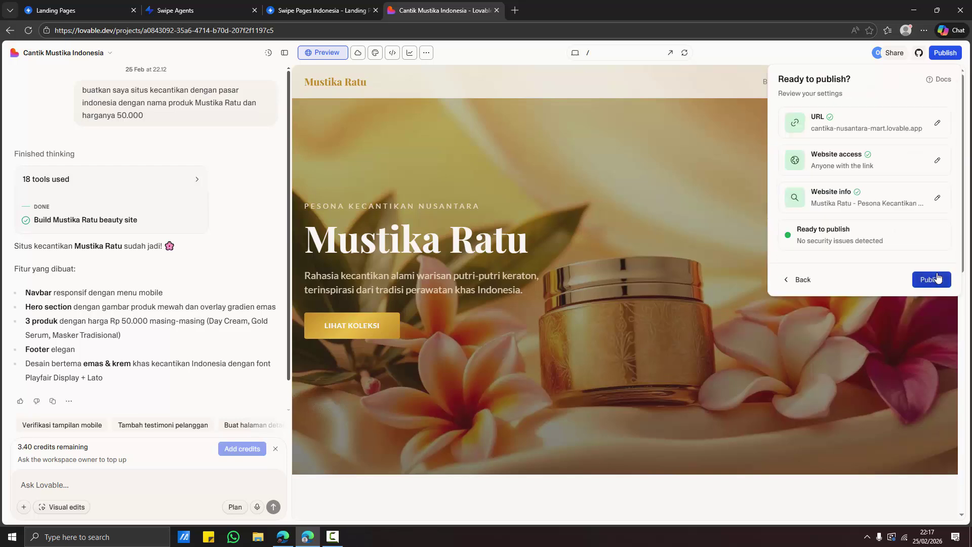
click(930, 280)
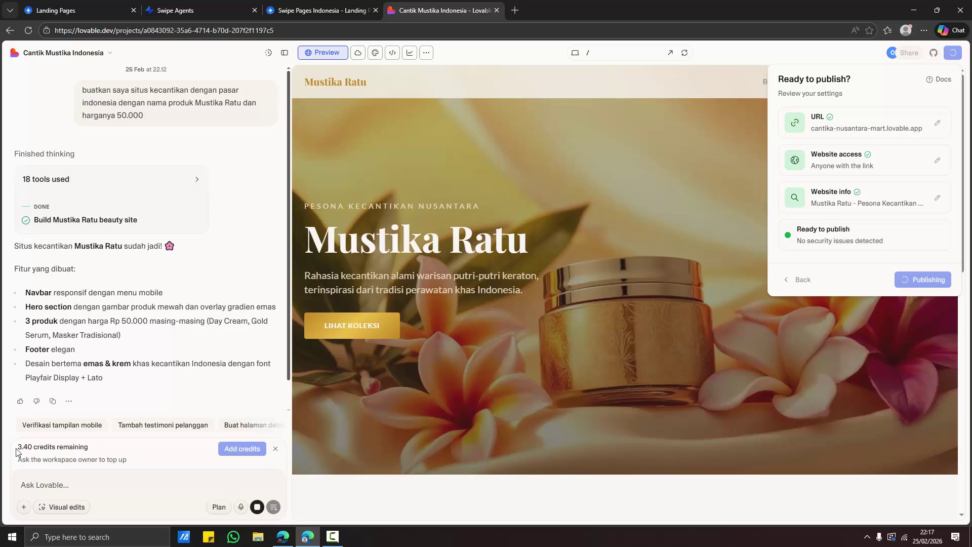
Step: Check Lovable's remaining credits and revisit the Swipe Genie and Swipe Pages Indonesia pages while the site publishes
drag(16, 449, 113, 448)
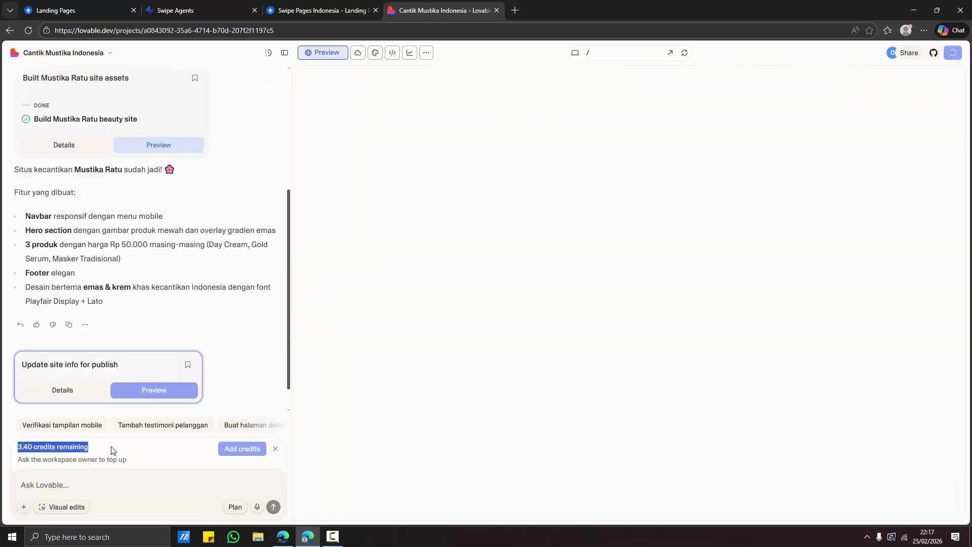
click(421, 253)
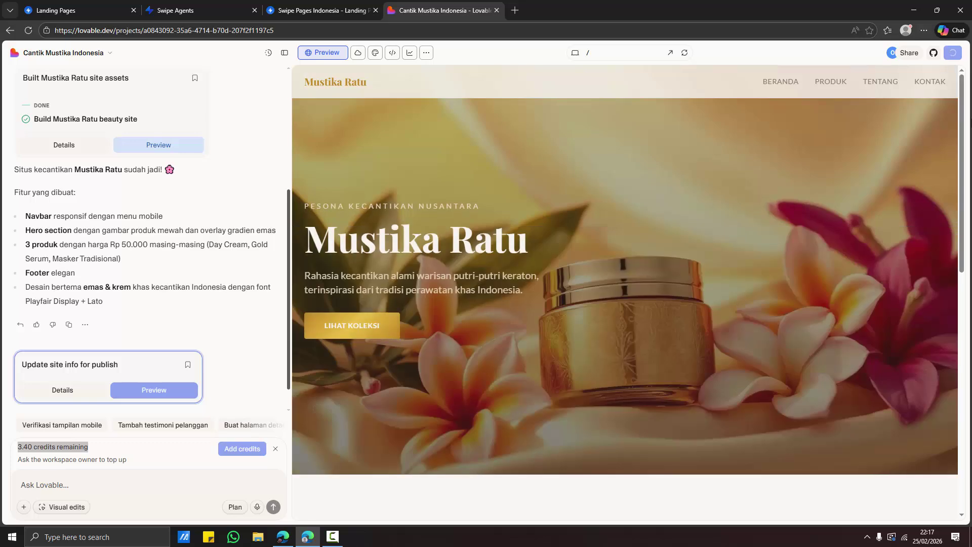
click(225, 6)
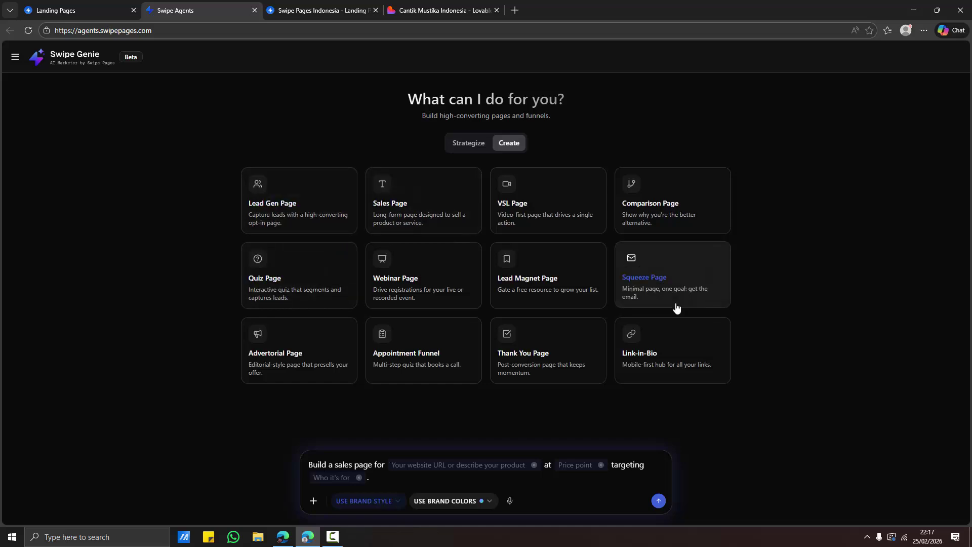
click(318, 8)
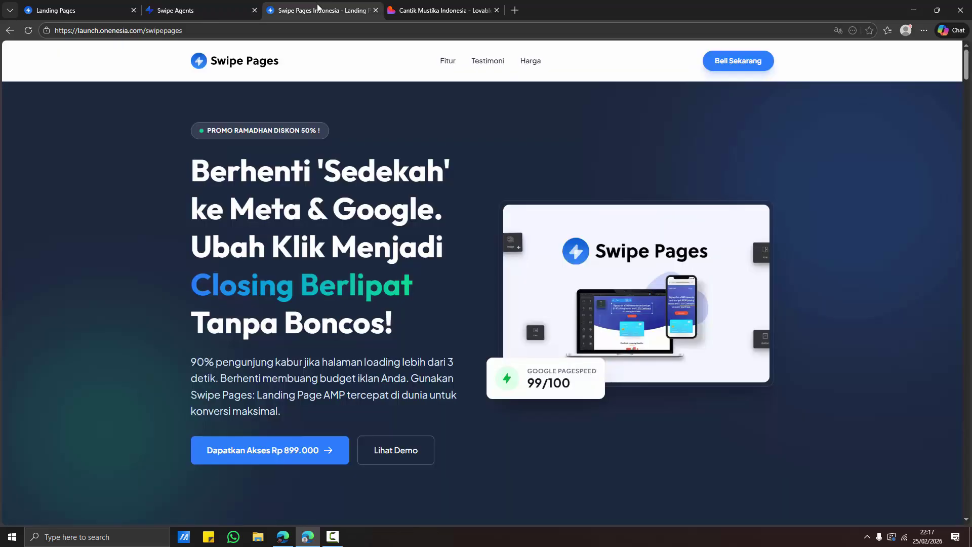
click(444, 10)
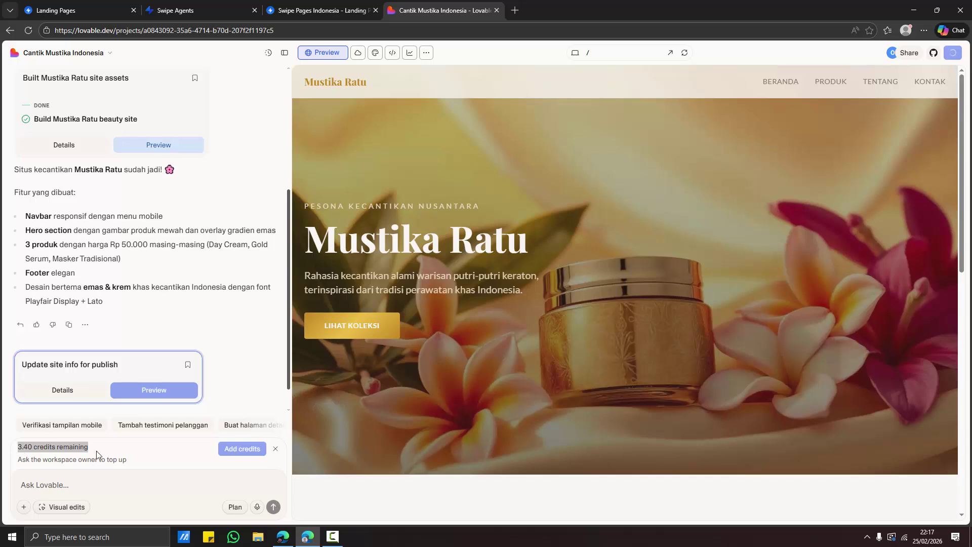
click(24, 448)
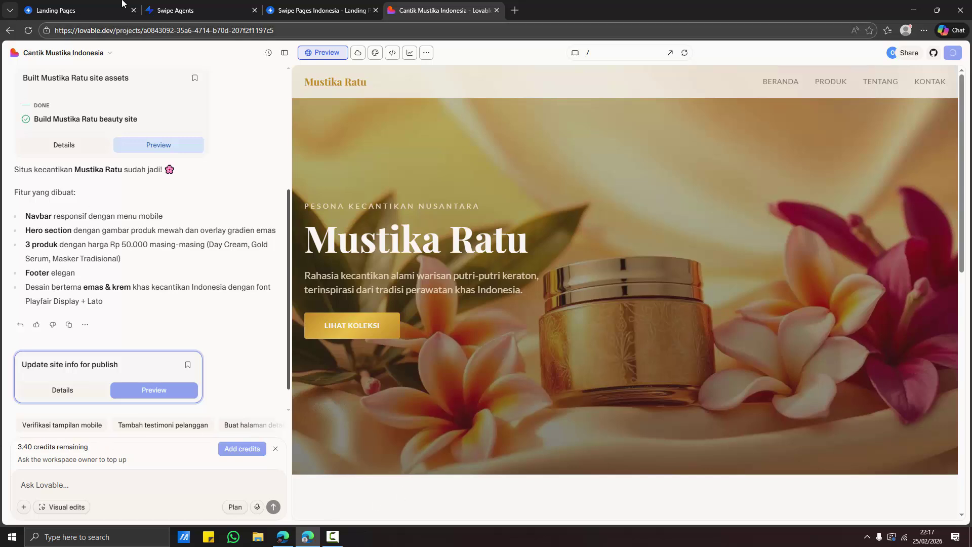
click(234, 7)
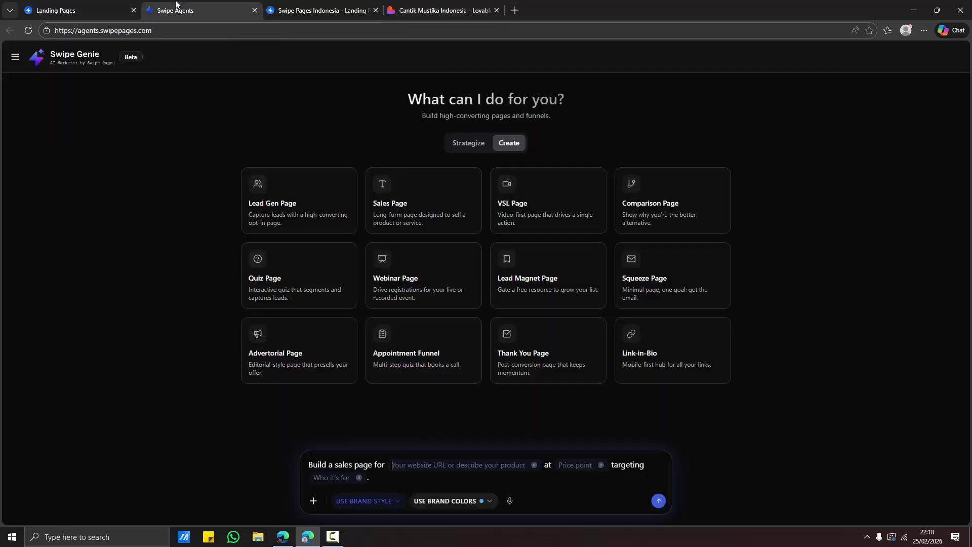
click(435, 5)
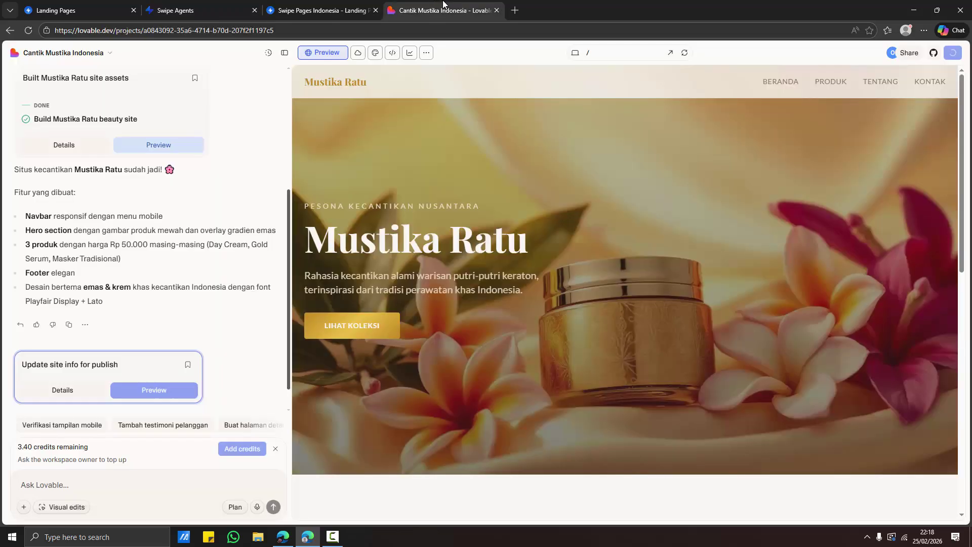
click(953, 55)
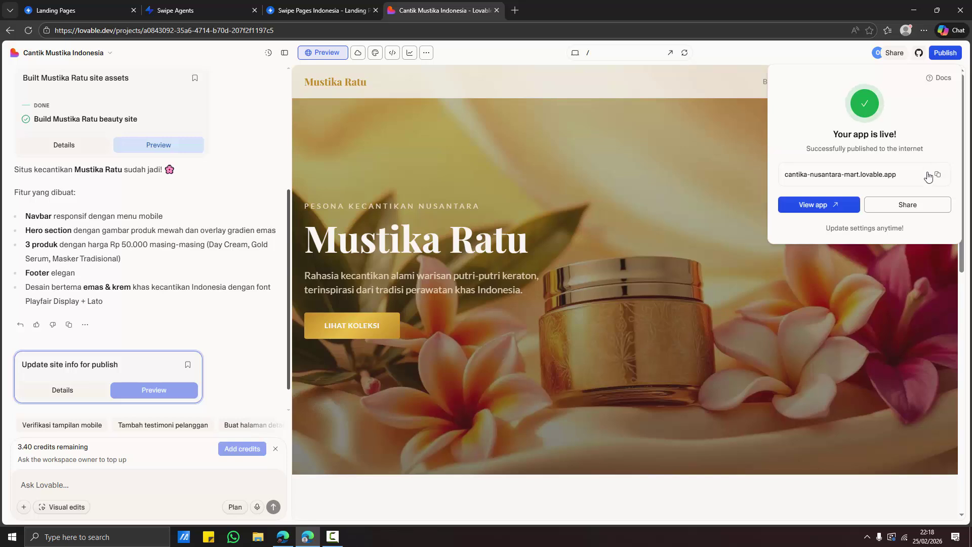
click(182, 6)
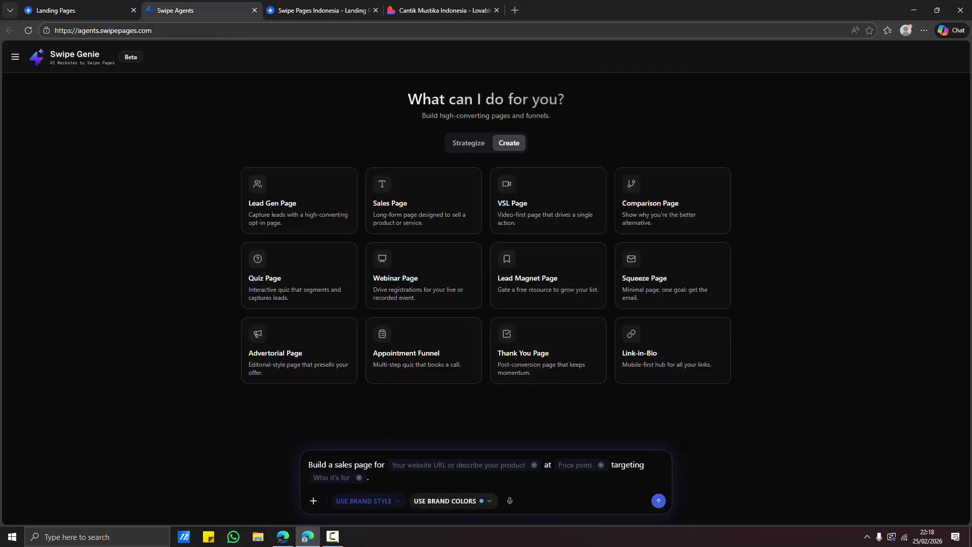
text(https://cantika-nusantara-mart.lovable.app)
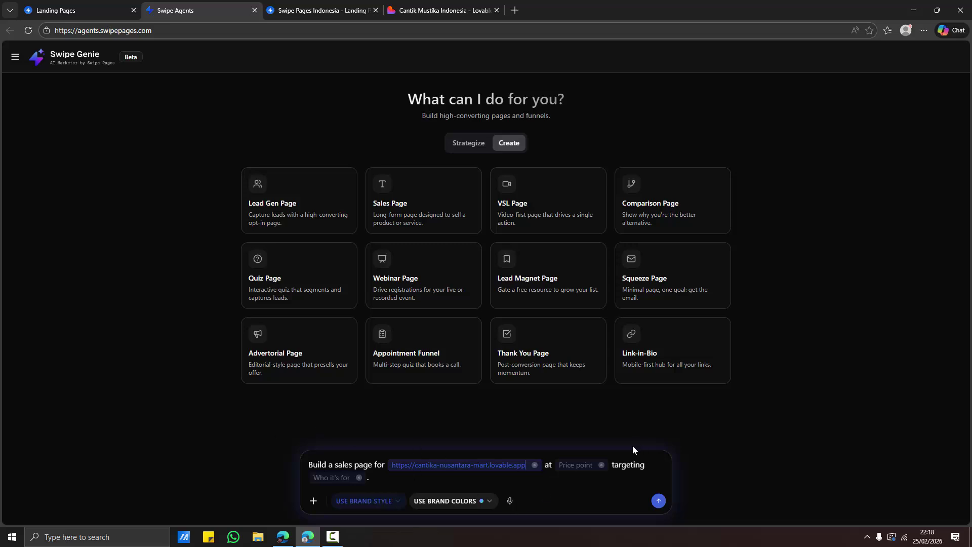
Step: Set the sales page prompt's price point to 50.000/ and its target audience to wanita muda
click(567, 465)
text(50.000/)
key(Tab)
text(wanita muda)
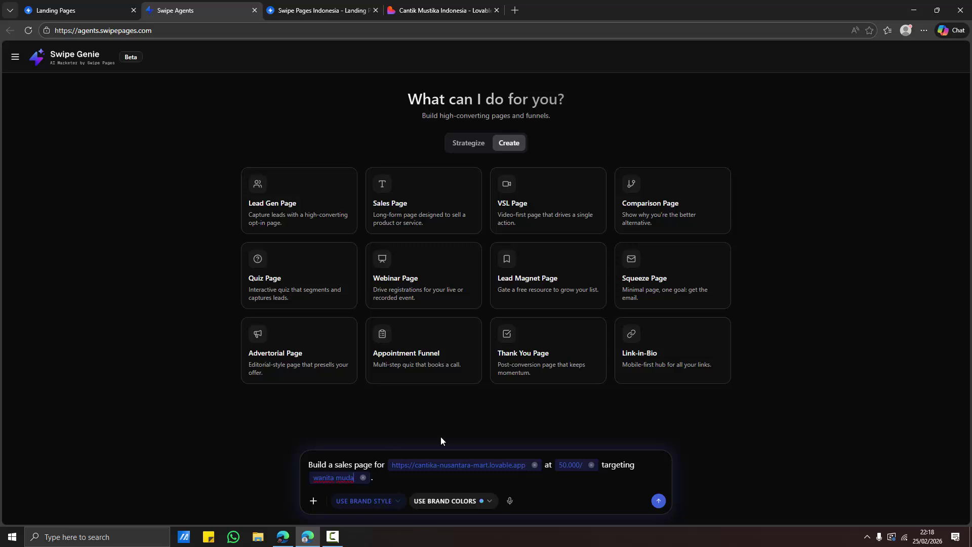
Step: Try the Let Agent decide visual style, and switch back to Use brand style
click(387, 504)
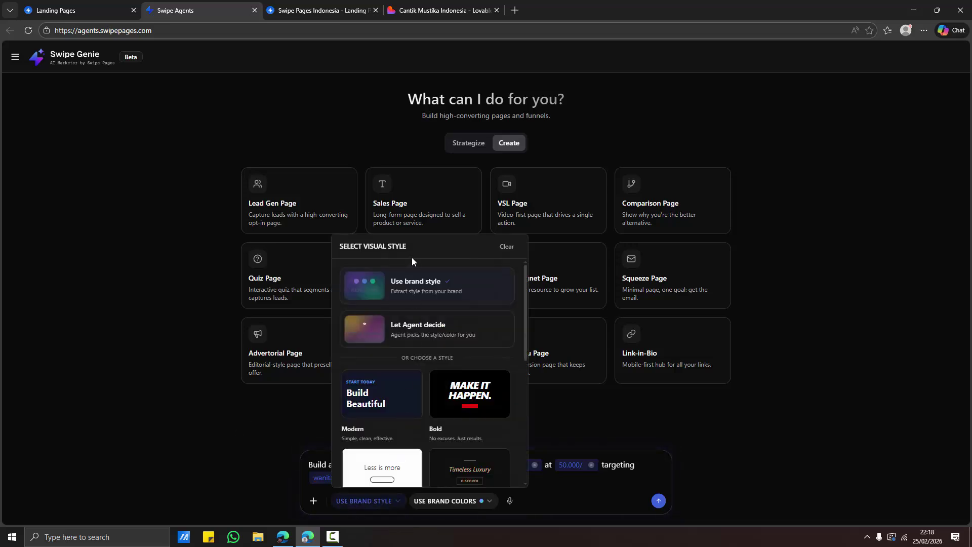
click(445, 334)
click(368, 501)
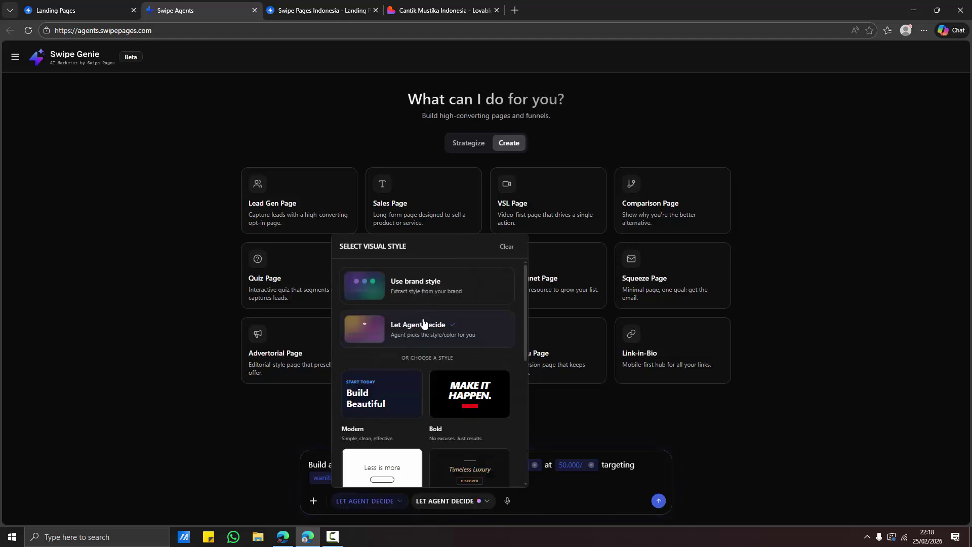
click(432, 282)
Step: Browse the visual styles offered for the sales page, from Modern and Bold down to Glass and Elegant
click(385, 501)
scroll(409, 383, down, 2)
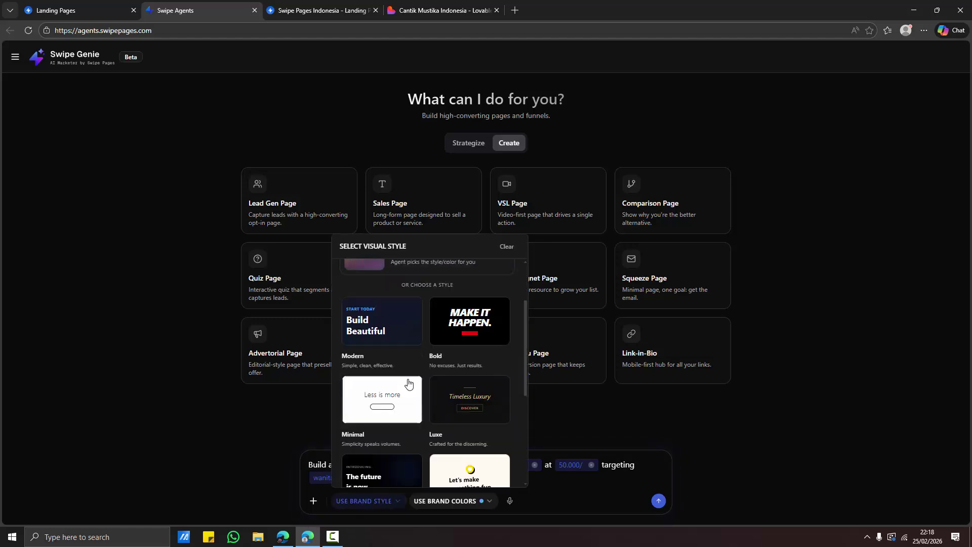
scroll(409, 384, down, 4)
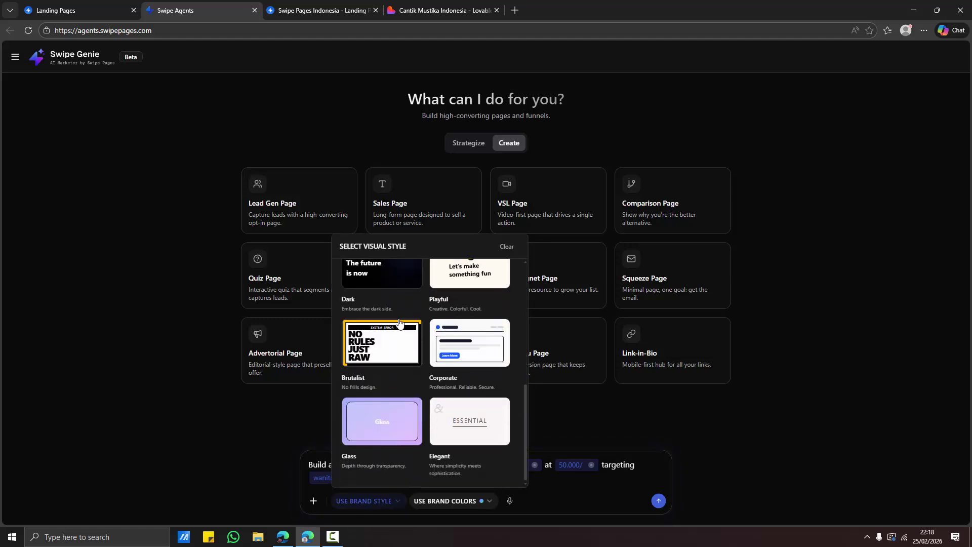
scroll(393, 354, up, 4)
scroll(438, 361, up, 3)
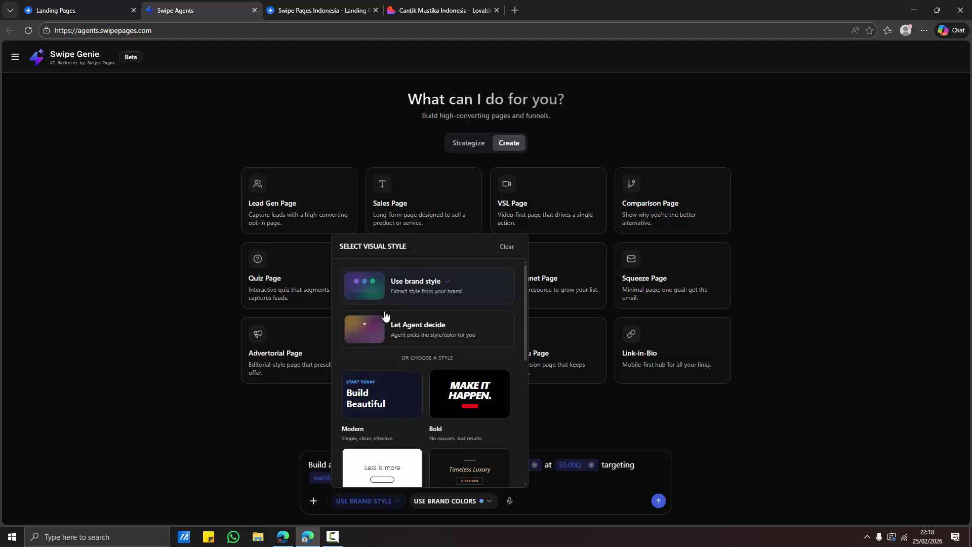
Step: Let the agent decide both the visual style and the colors of the sales page
click(458, 332)
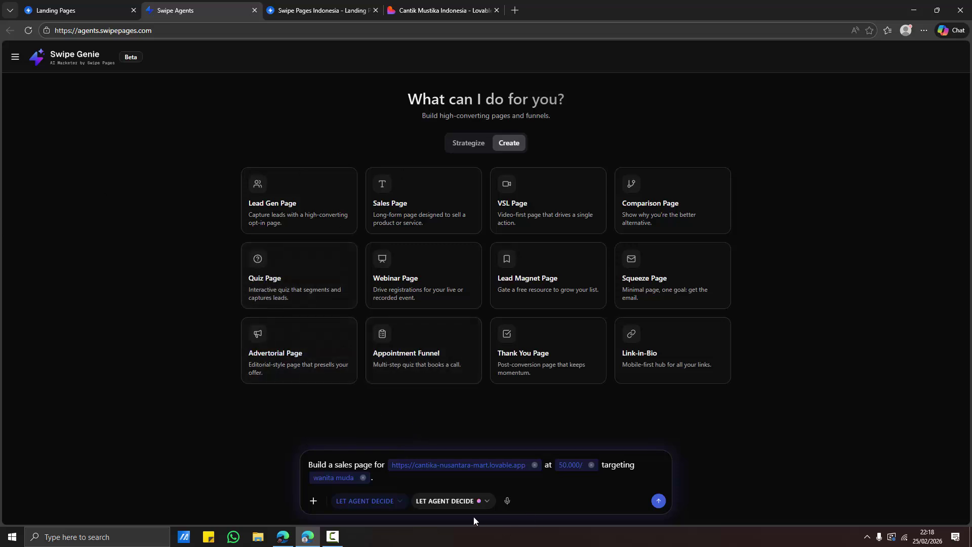
click(466, 505)
click(461, 311)
Step: Try adding the published site's URL to the end of the sales page prompt, and look up the original beauty-site prompt in Lovable's chat
text(https://cantika-nusantara-mart.lovable.app)
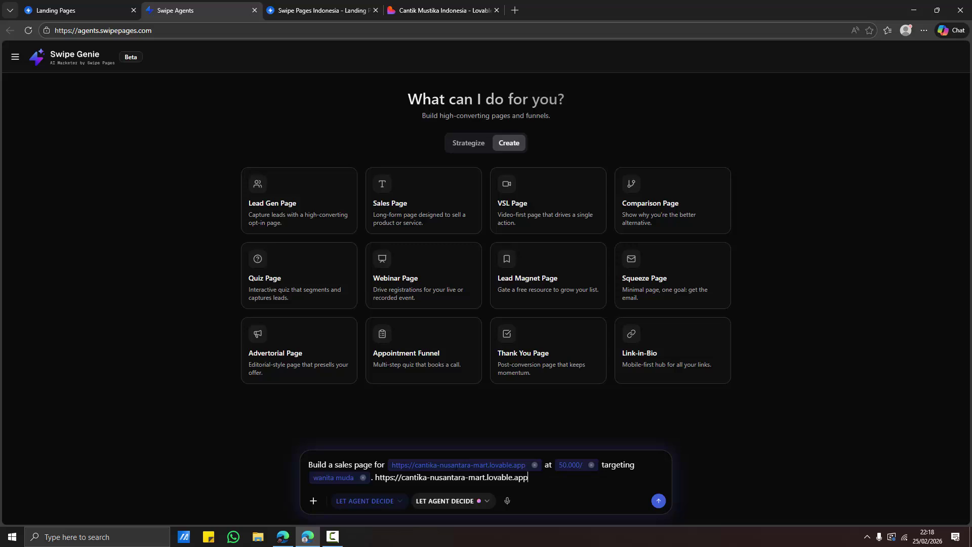
click(455, 7)
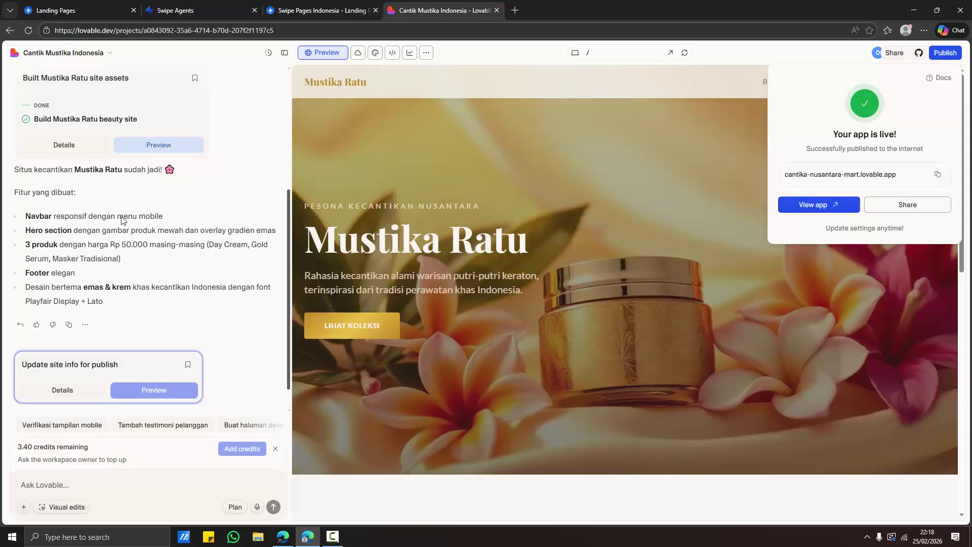
drag(291, 317, 278, 101)
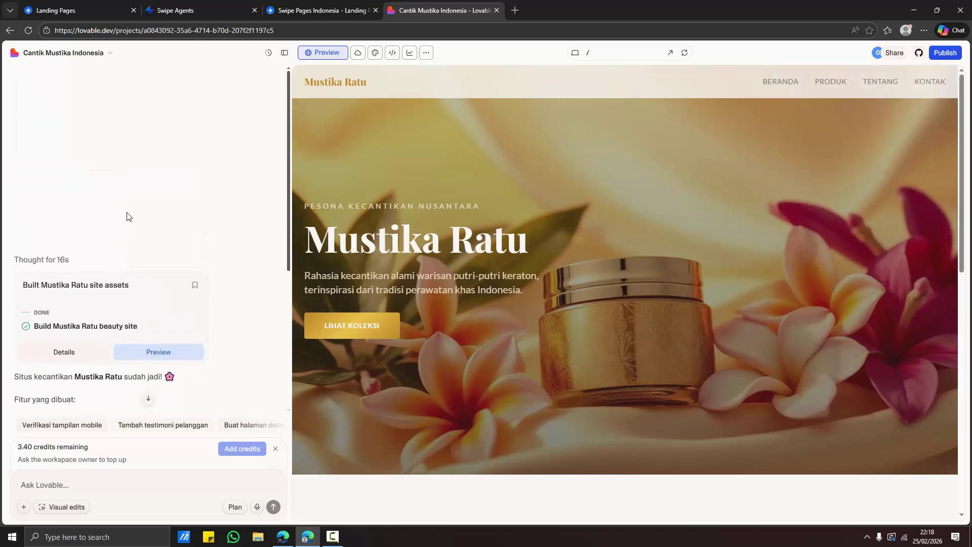
drag(288, 260, 287, 413)
scroll(273, 355, up, 3)
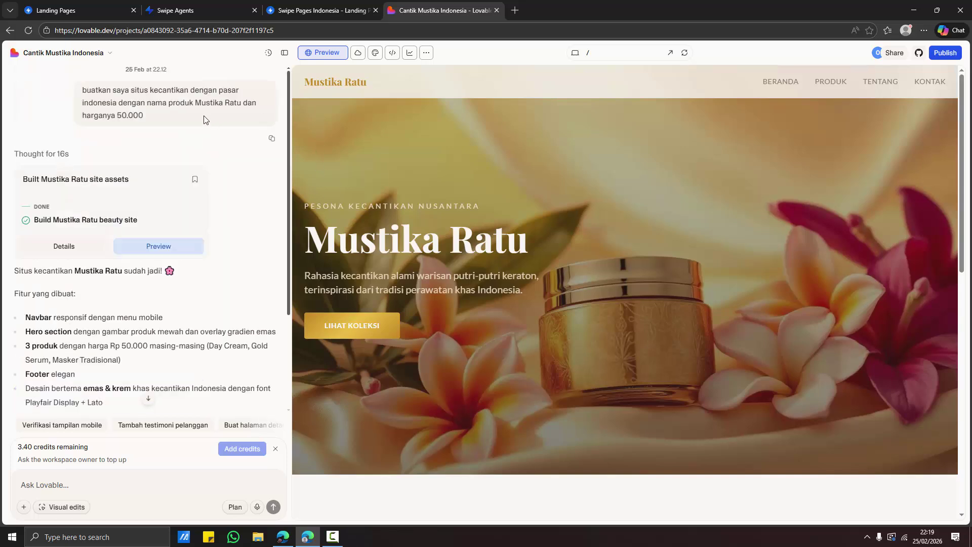
click(214, 9)
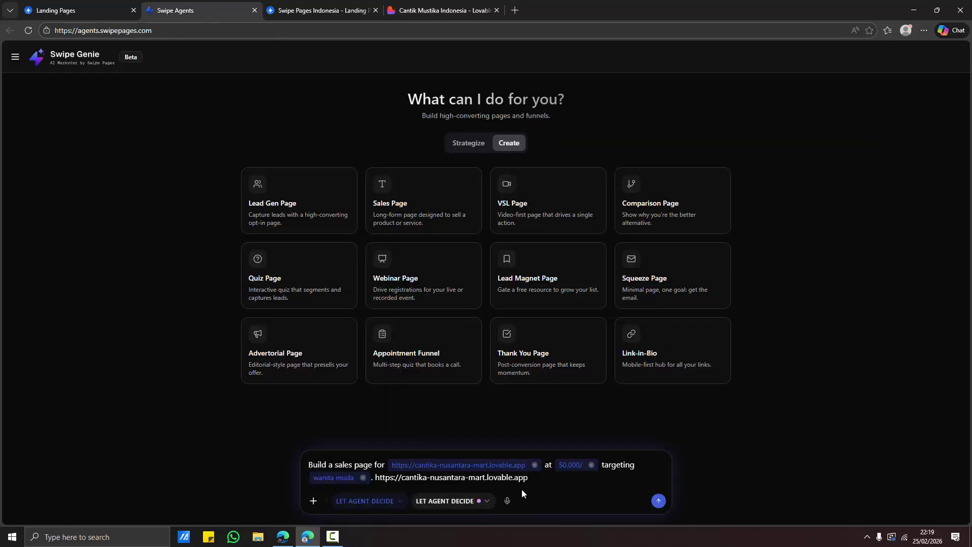
Step: Delete the extra site URL from the end of the sales page prompt, declining the browser's developer tools
key(F12)
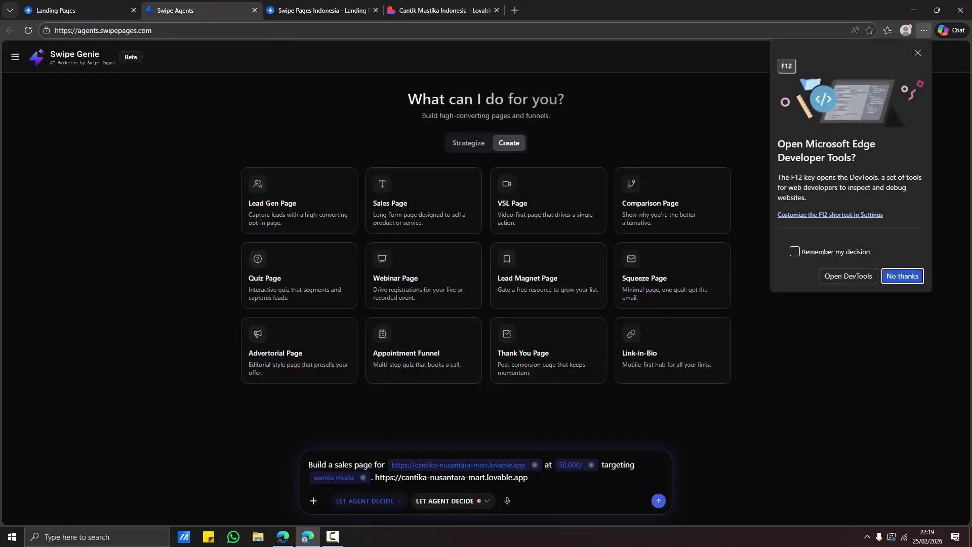
click(913, 277)
key(BackSpace)
key(BackSpace)
key(BackSpace)
key(BackSpace)
key(BackSpace)
key(BackSpace)
key(BackSpace)
key(BackSpace)
key(BackSpace)
key(BackSpace)
key(BackSpace)
key(BackSpace)
key(BackSpace)
key(BackSpace)
key(BackSpace)
key(BackSpace)
key(BackSpace)
key(BackSpace)
key(BackSpace)
key(BackSpace)
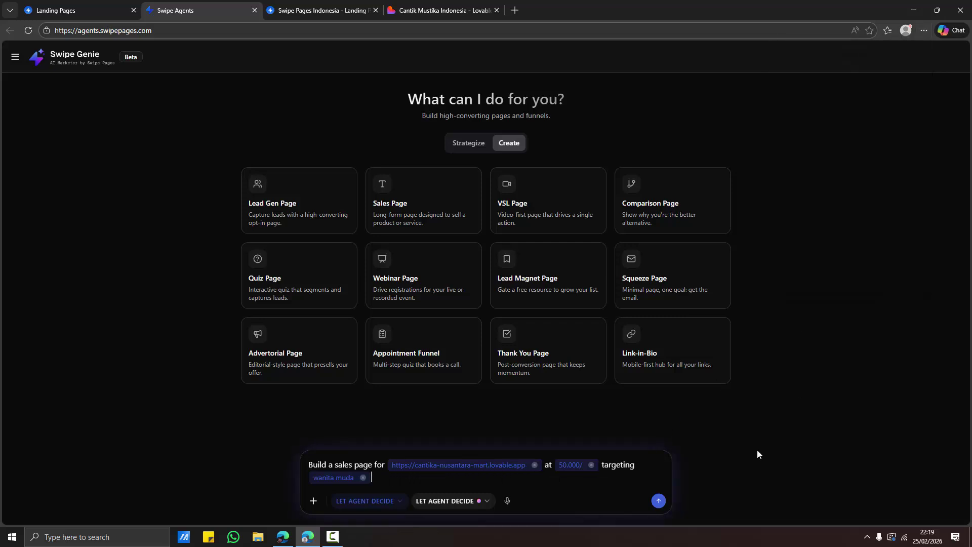
Step: Try replacing the sales page prompt with Lovable's "buatkan saya situs kecantikan" text for Mustika Ratu at 50.000, and undo the replacement
key(ctrl+a)
key(BackSpace)
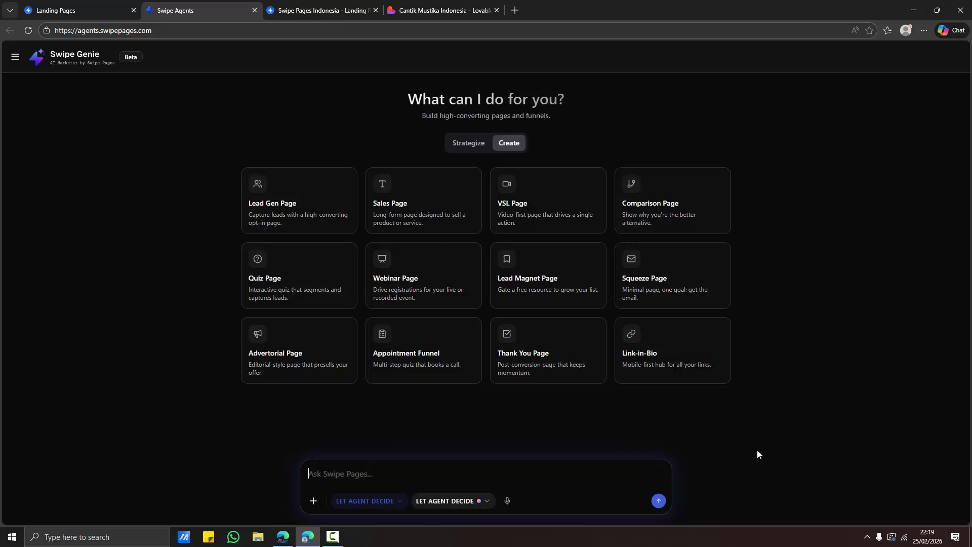
text(buatkan saya situs kecantikan dengan pasar indonesia dengan nama produk Mustika Ratu dan harganya 50.000)
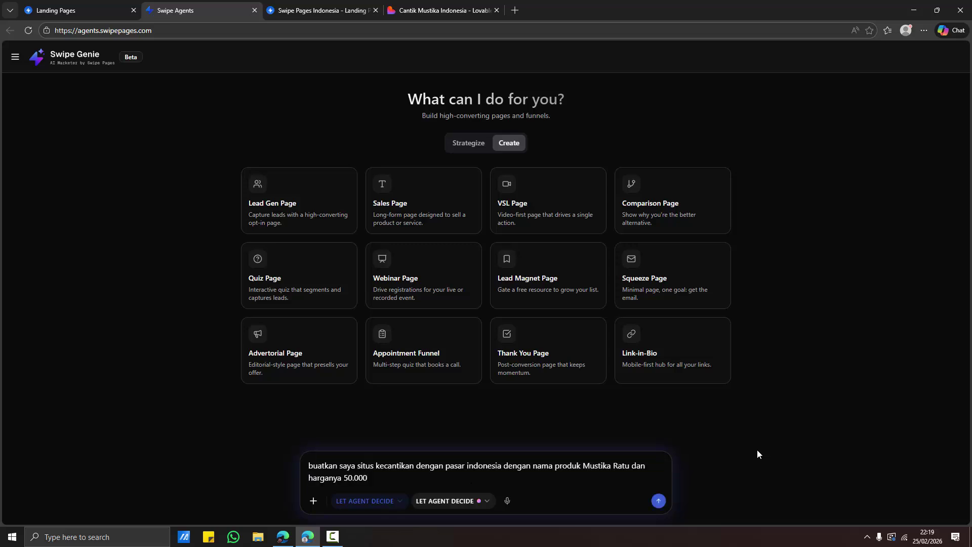
key(ctrl+z)
key(ctrl+z)
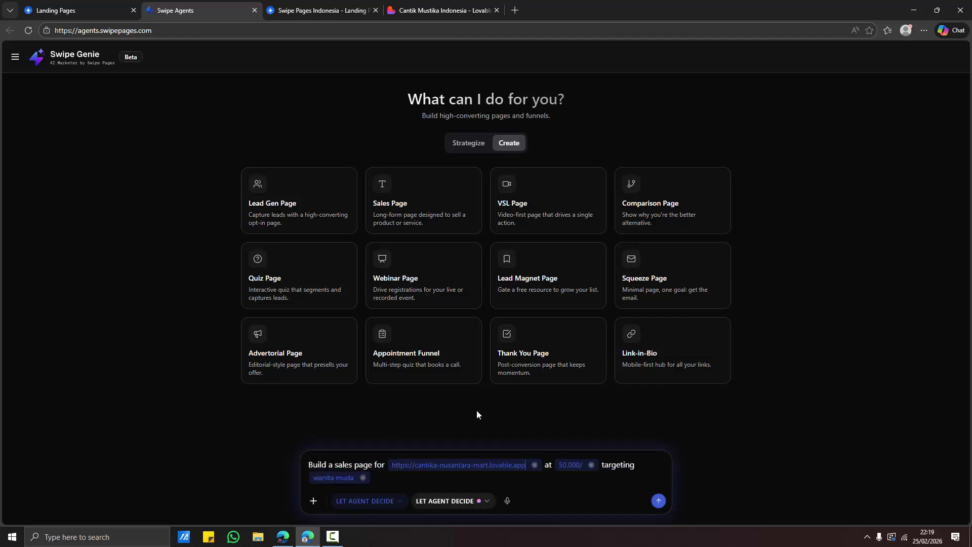
Step: Submit the sales page prompt so Swipe Genie generates the page
click(656, 501)
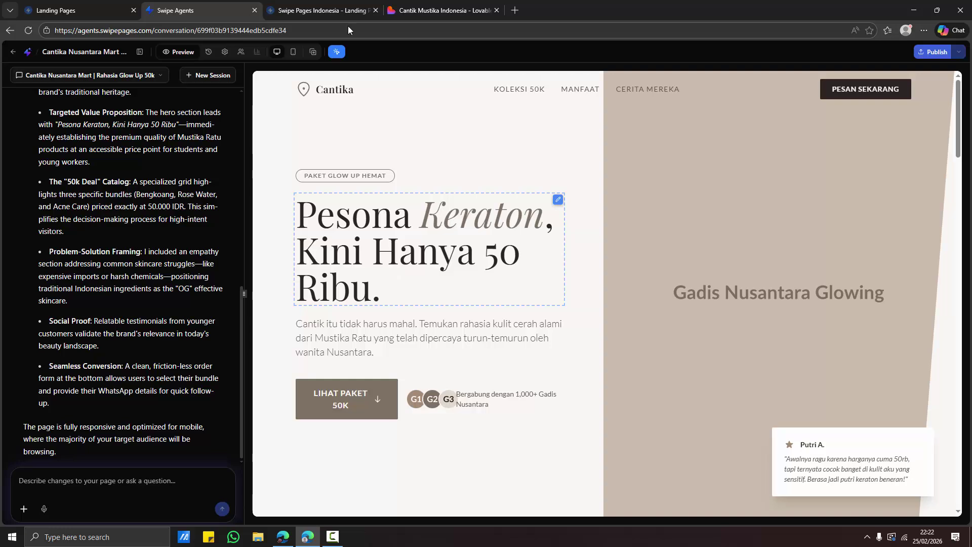
Step: Copy the published site's live URL from Lovable and open it in a new browser tab, declining the page translation
click(441, 11)
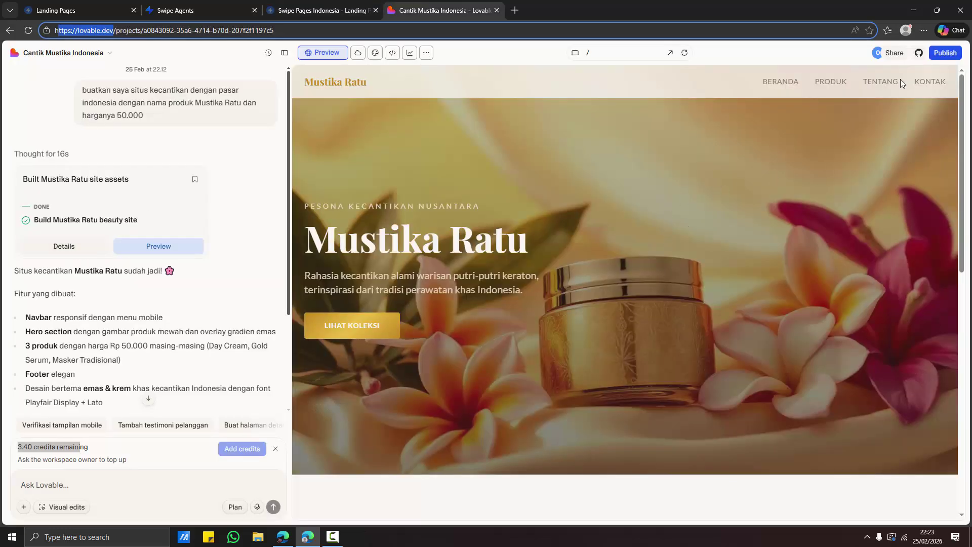
click(945, 53)
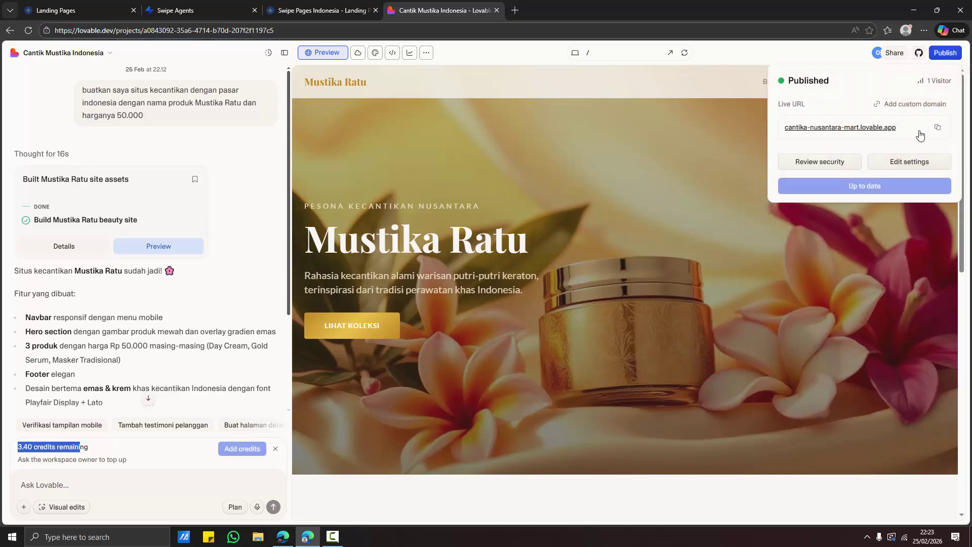
click(937, 127)
click(515, 10)
key(ctrl+v)
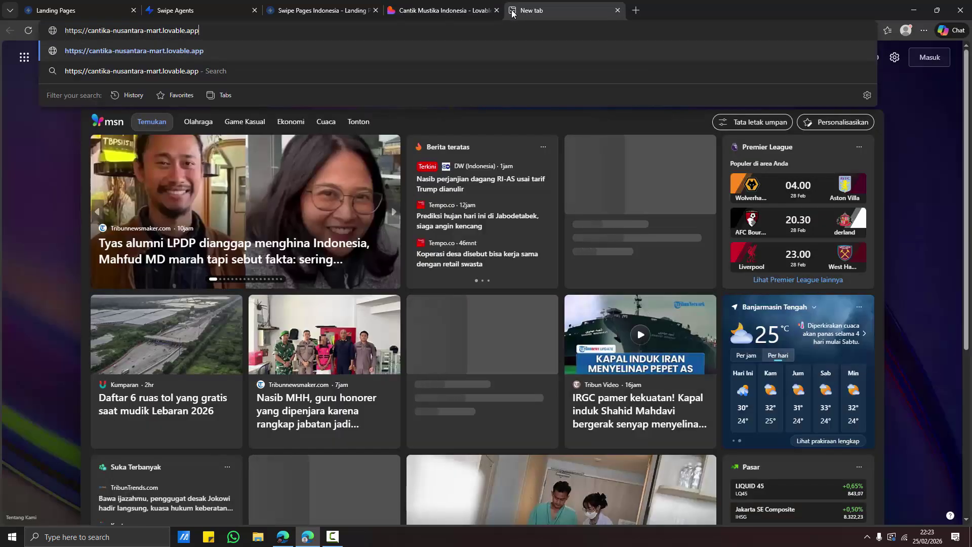
key(Return)
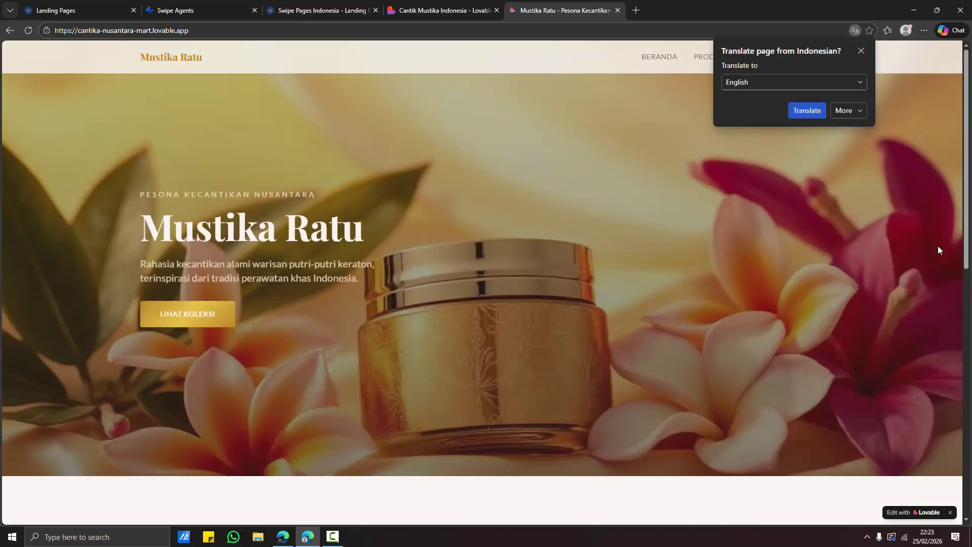
click(844, 113)
click(851, 126)
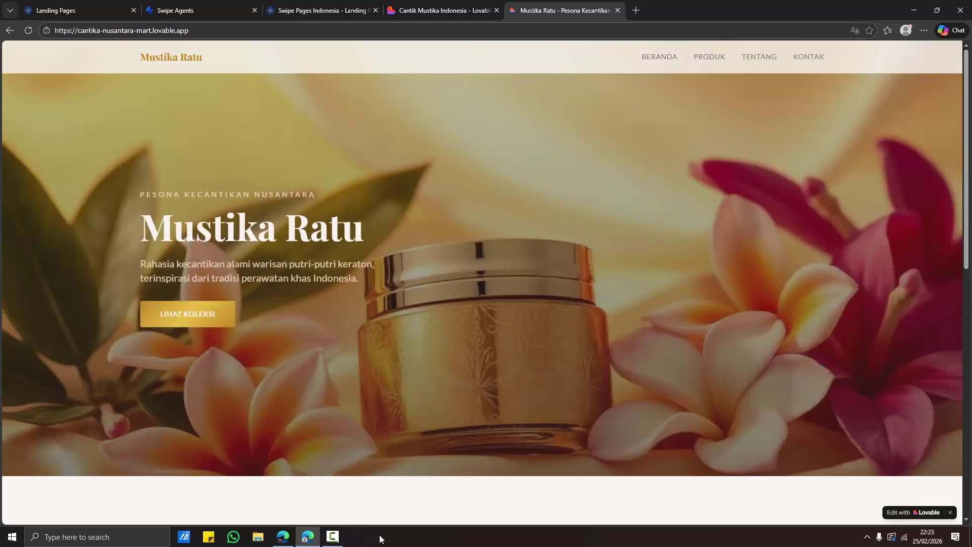
Step: Examine the live Mustika Ratu site from its hero section through the content further down the page
click(332, 538)
click(333, 538)
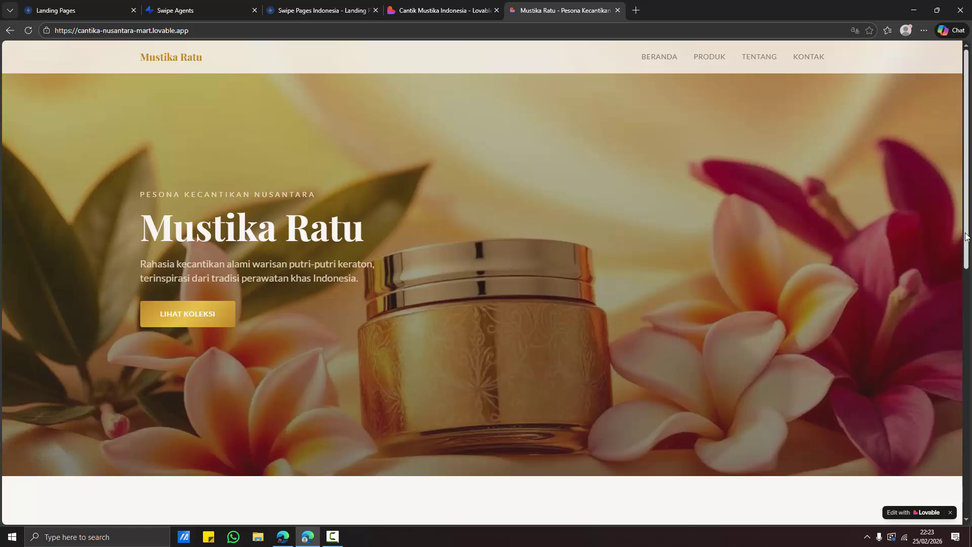
scroll(965, 177, down, 2)
scroll(965, 177, up, 2)
scroll(967, 209, down, 6)
scroll(965, 210, down, 4)
scroll(965, 210, up, 10)
scroll(964, 210, down, 9)
scroll(537, 227, up, 7)
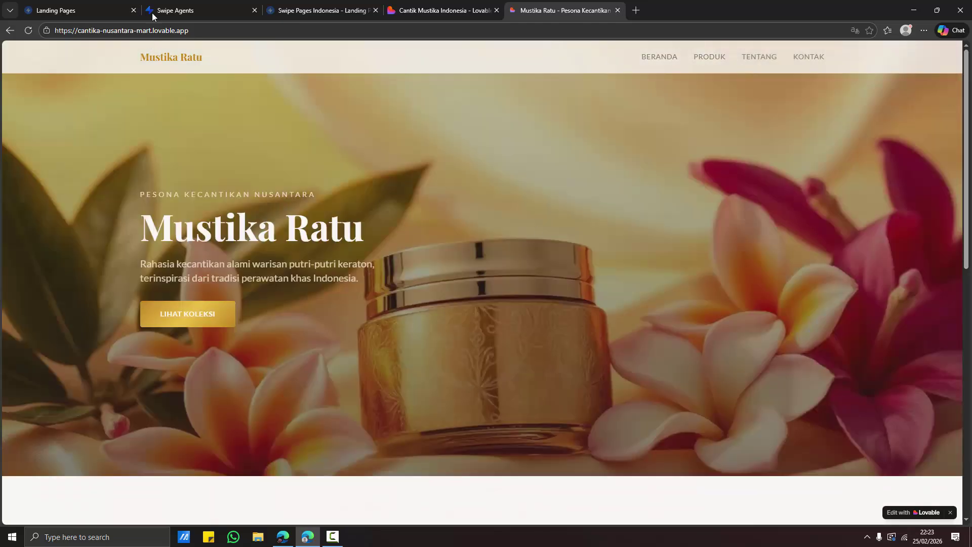
Step: Compare the hero section of Swipe Genie's generated sales page with that of the live Mustika Ratu site
click(217, 4)
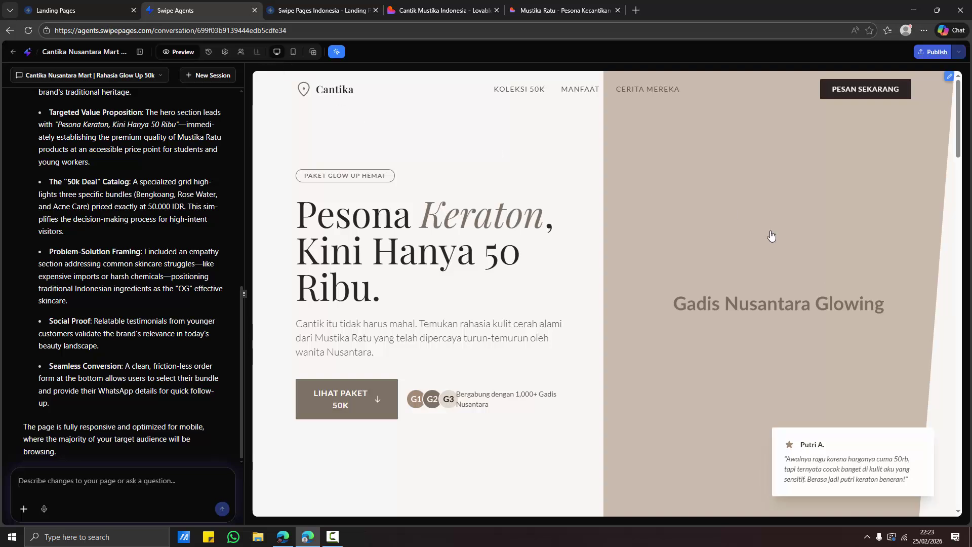
drag(964, 100, 806, 87)
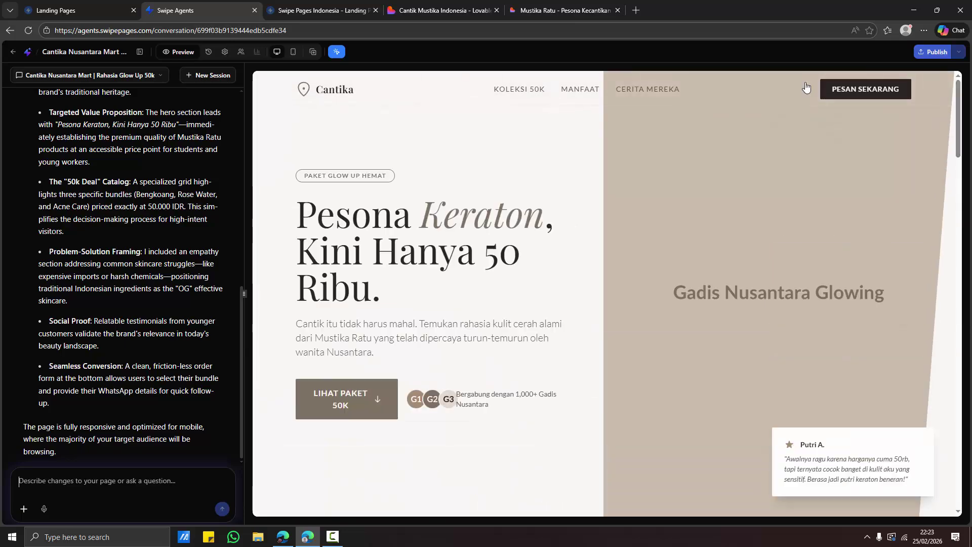
click(552, 4)
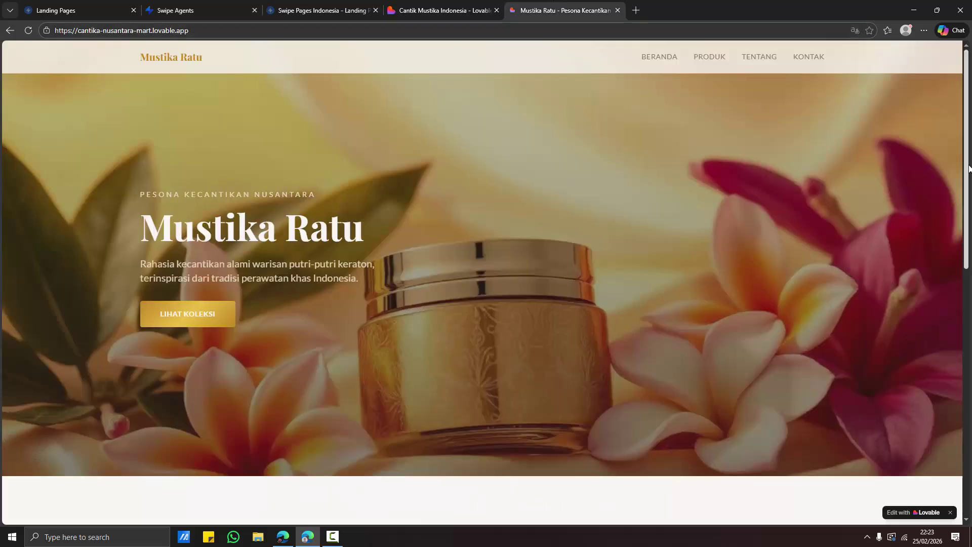
drag(969, 169, 265, 128)
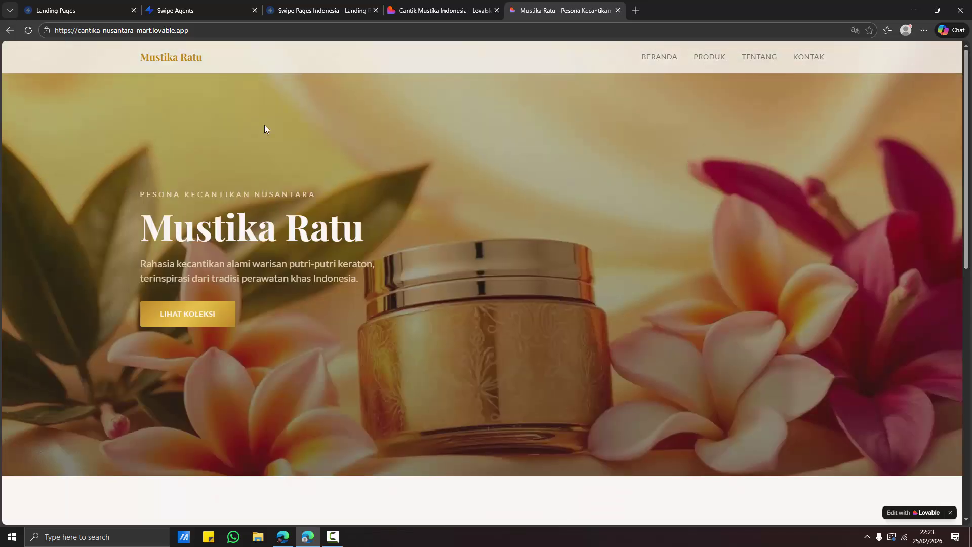
Step: Review the original prompt in Lovable's chat and compare it with the sales page prompt at the start of the Swipe Genie conversation
click(440, 4)
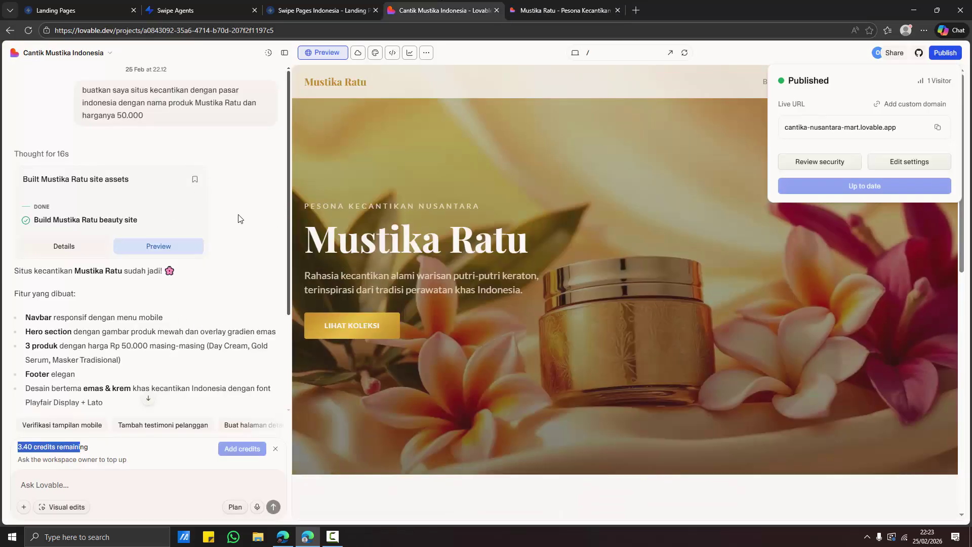
drag(147, 128, 83, 86)
key(ctrl+c)
click(221, 113)
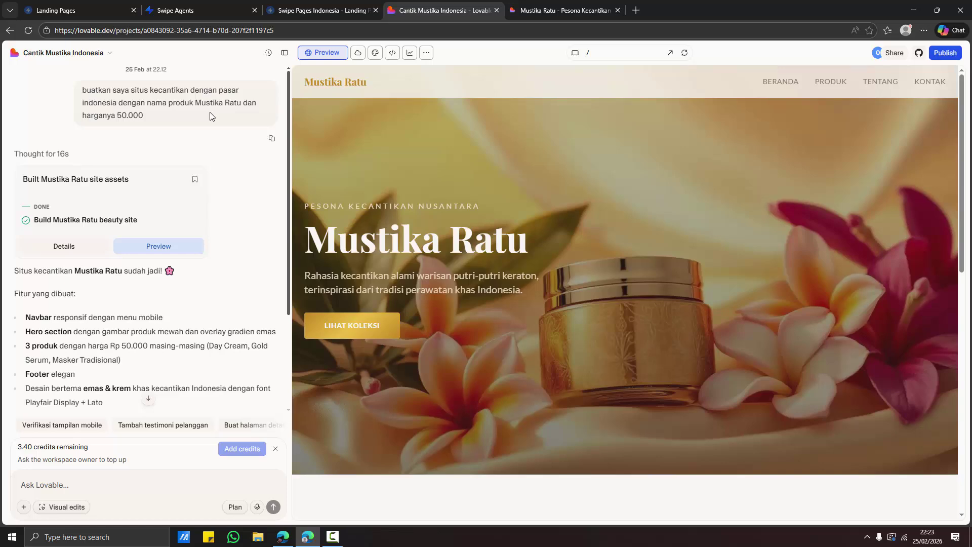
drag(963, 140, 866, 137)
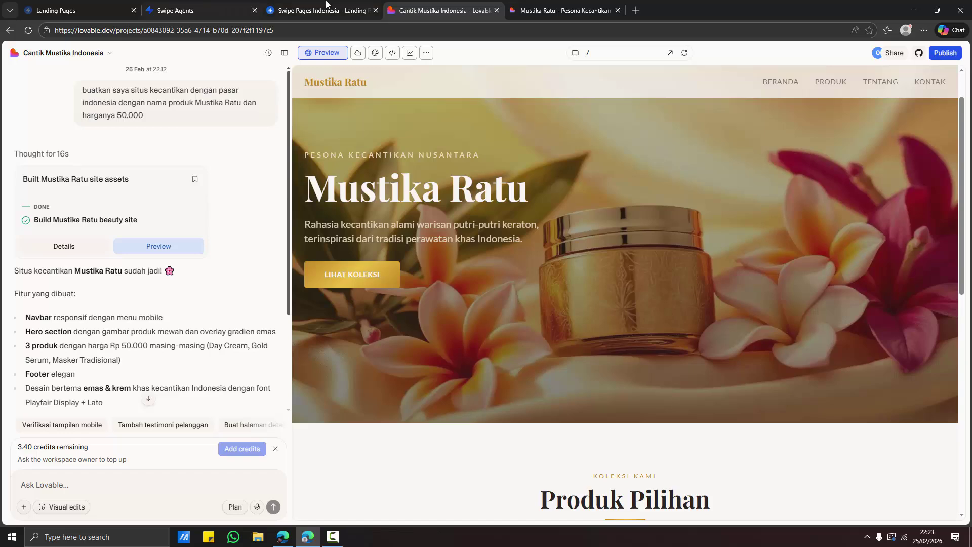
click(229, 4)
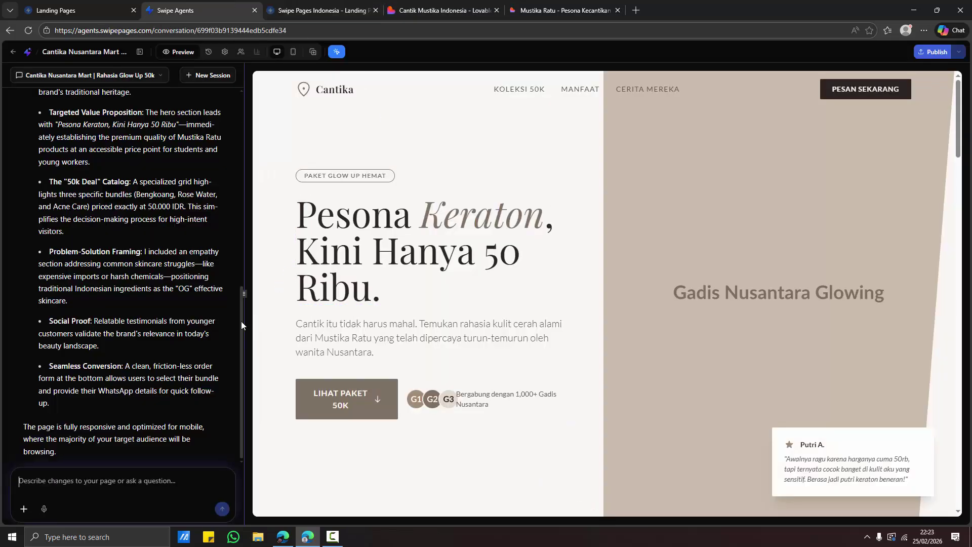
drag(249, 278, 45, 104)
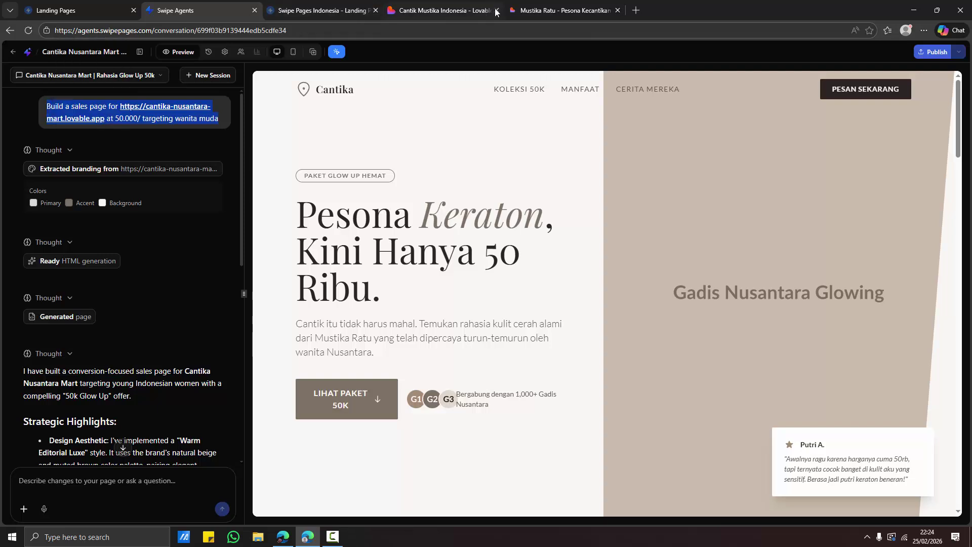
Step: Compare the full live Mustika Ratu site with the generated Swipe Genie page, including its order form, product packages and hero
click(564, 12)
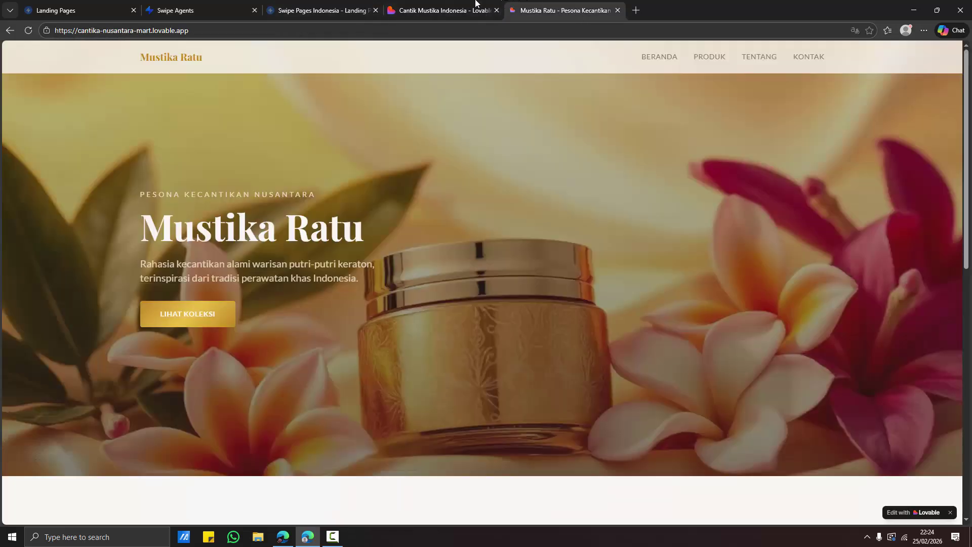
click(476, 4)
click(564, 10)
drag(960, 100, 970, 481)
click(198, 4)
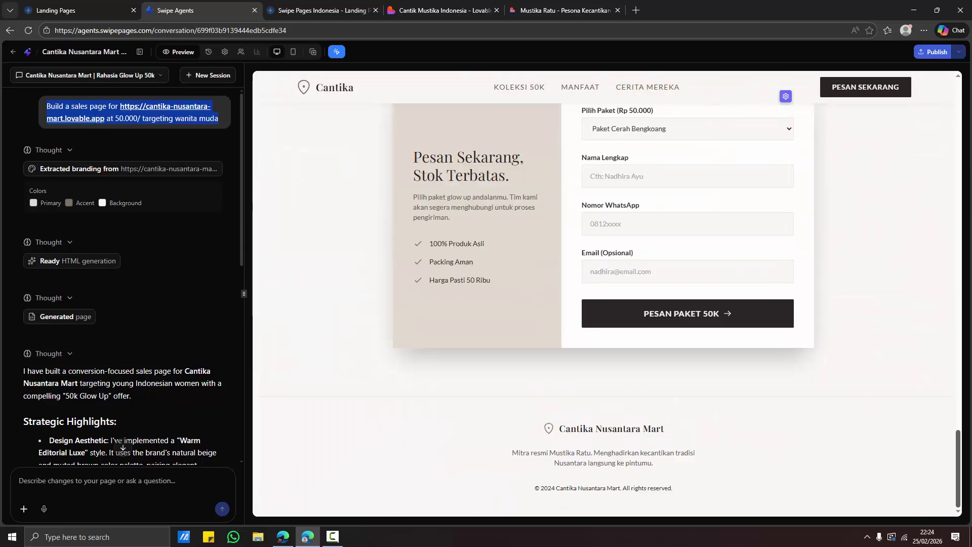
drag(967, 525, 965, 385)
scroll(415, 329, up, 10)
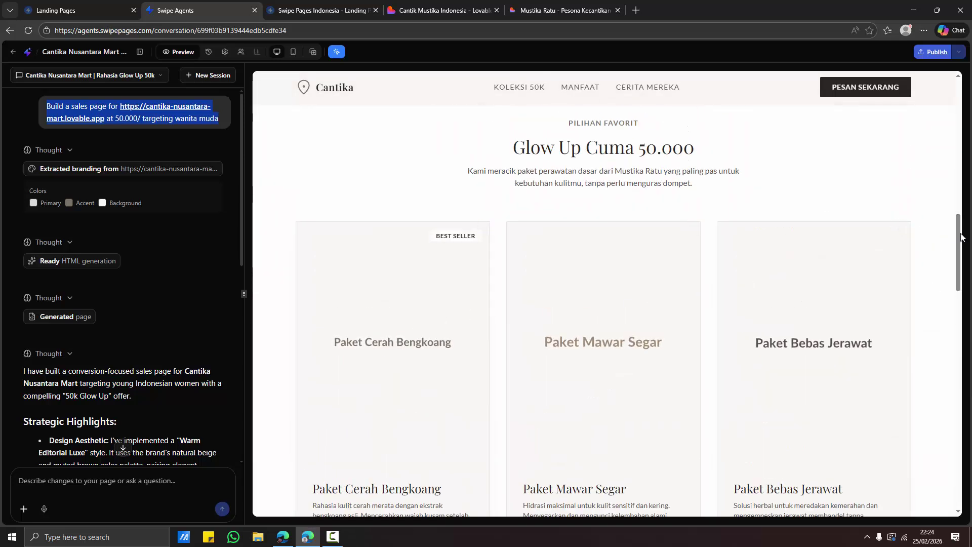
drag(962, 236, 965, 97)
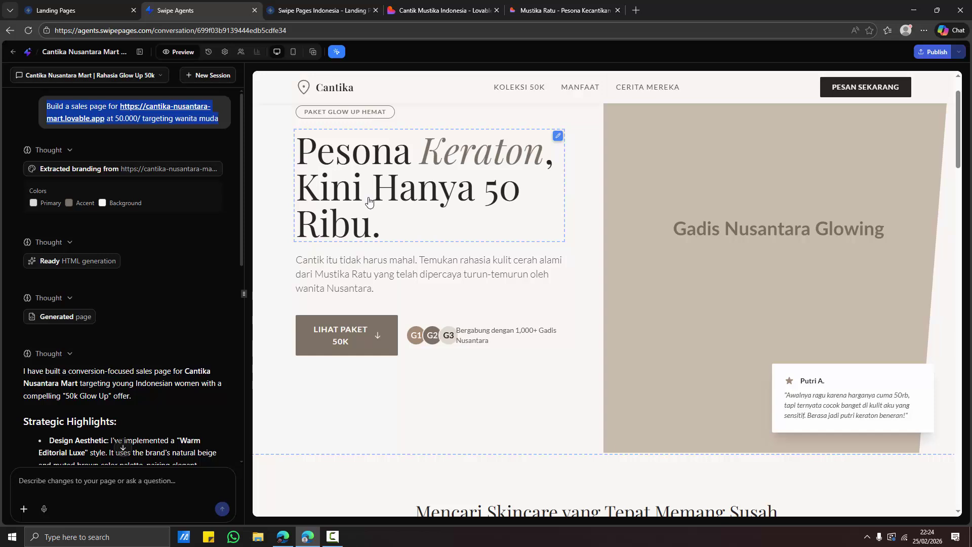
Step: Return from the page editor to Swipe Genie's Pages list and check the navigation menu's chats and pages
click(11, 52)
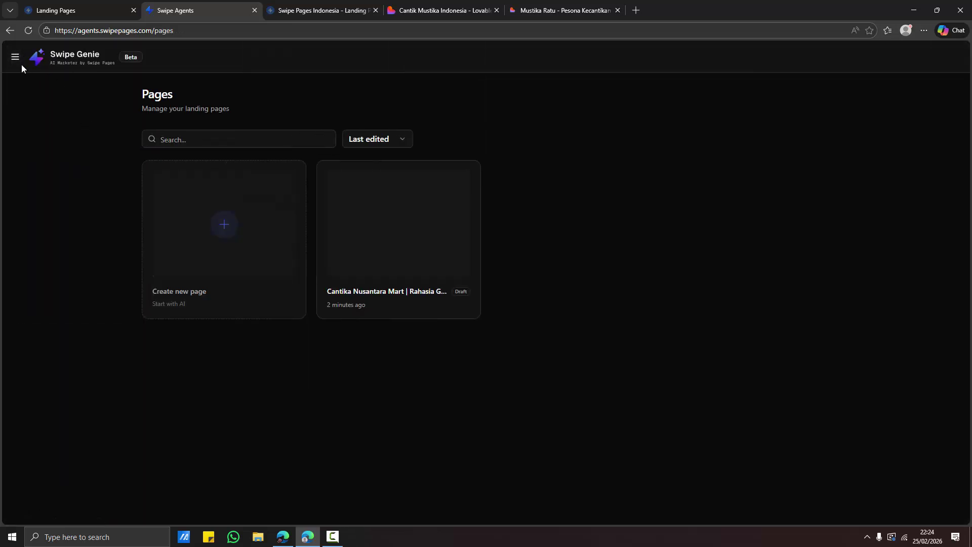
click(14, 56)
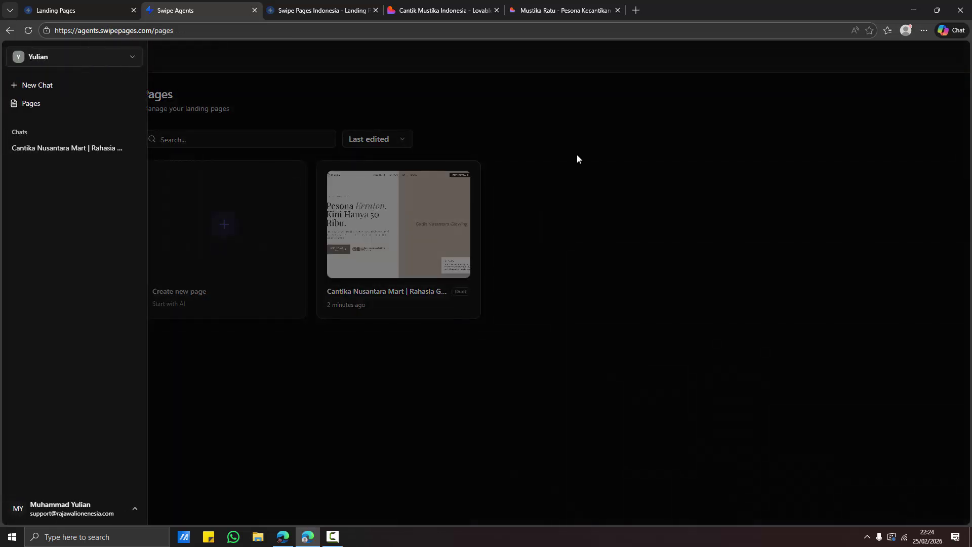
click(577, 156)
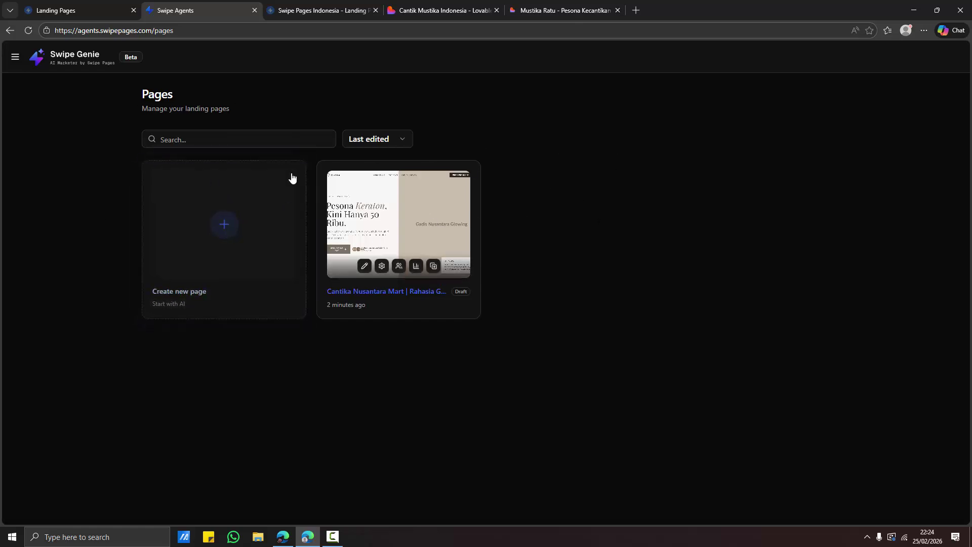
Step: Start a new Swipe Genie page and enter Lovable's original prompt: "buatkan saya situs kecantikan dengan pasar indonesia dengan nama produk Mustika Ratu dan harganya 50.000"
click(224, 228)
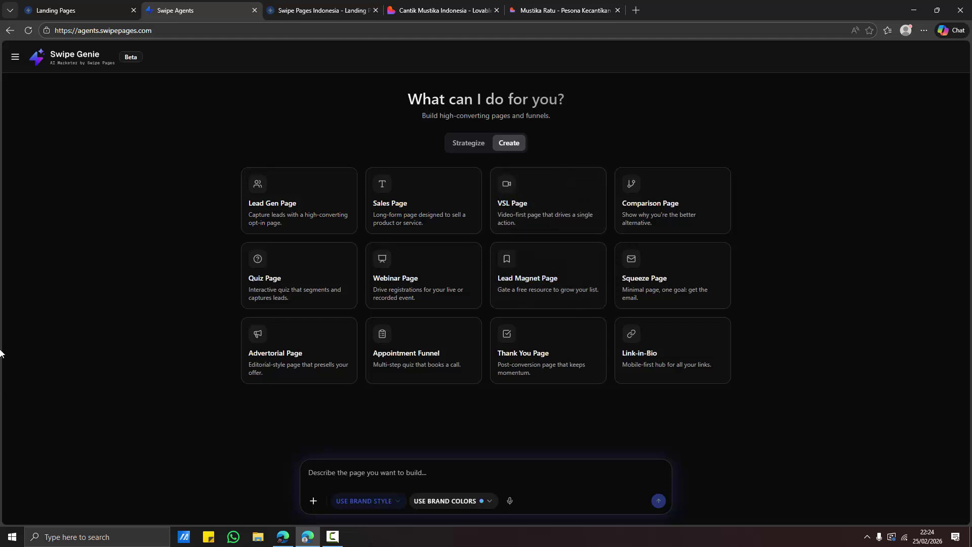
click(390, 219)
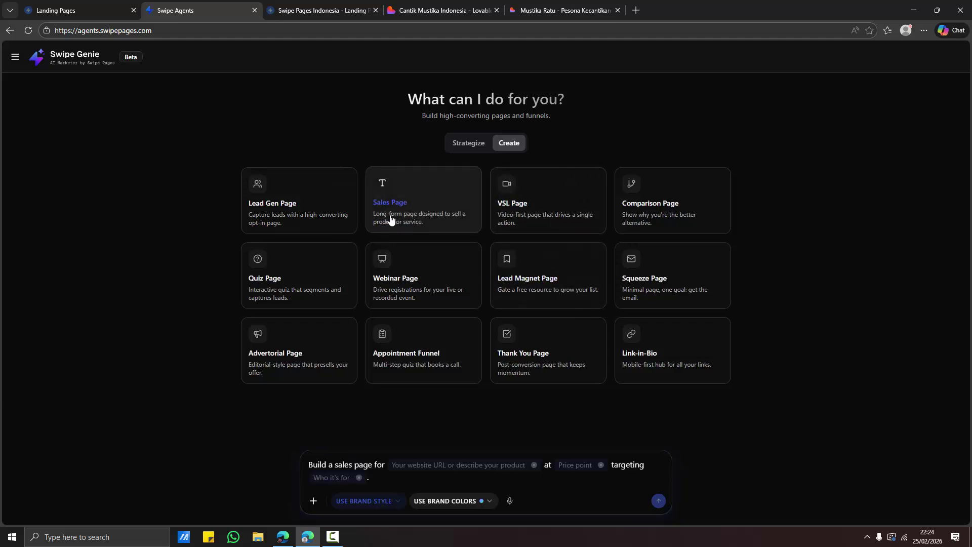
click(440, 10)
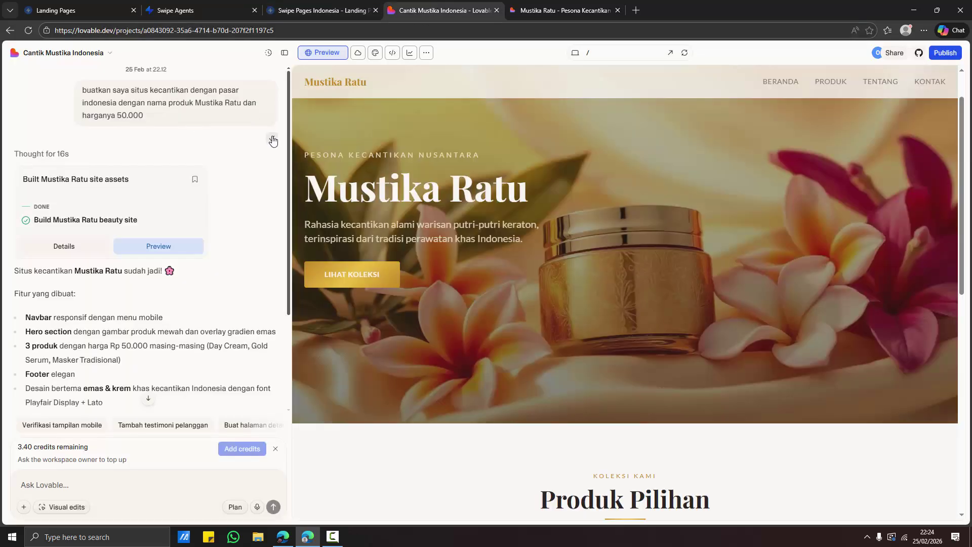
click(202, 9)
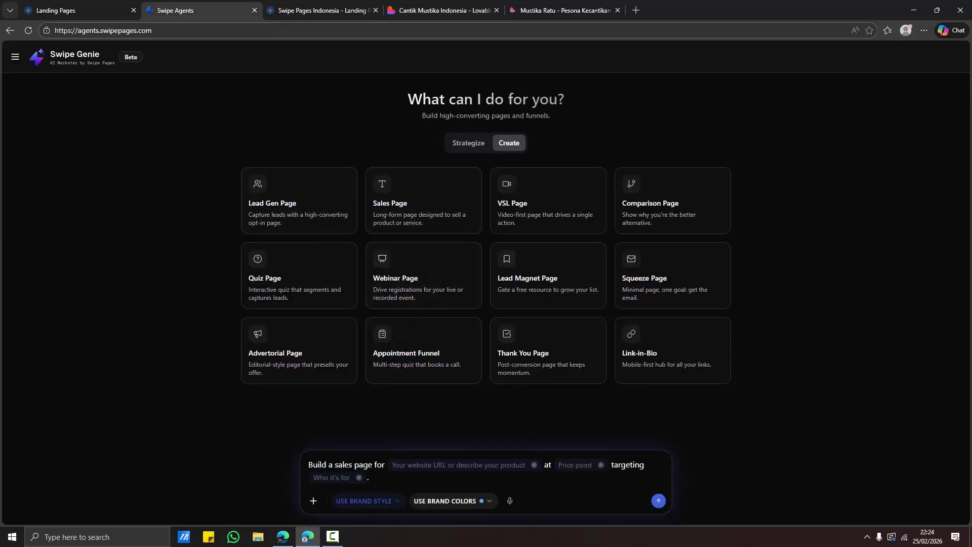
key(ctrl+a)
key(BackSpace)
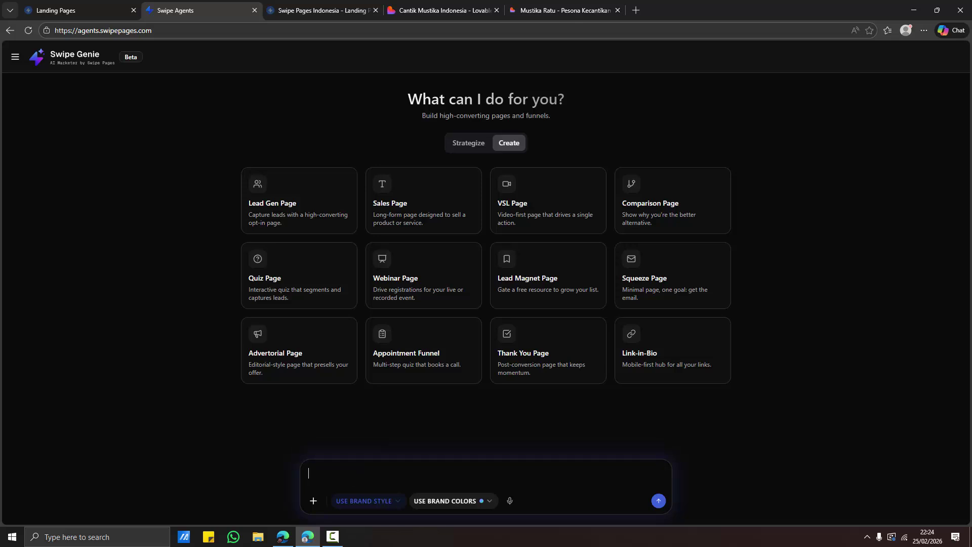
text(buatkan saya situs kecantikan dengan pasar indonesia dengan nama produk Mustika Ratu dan harganya 50.000)
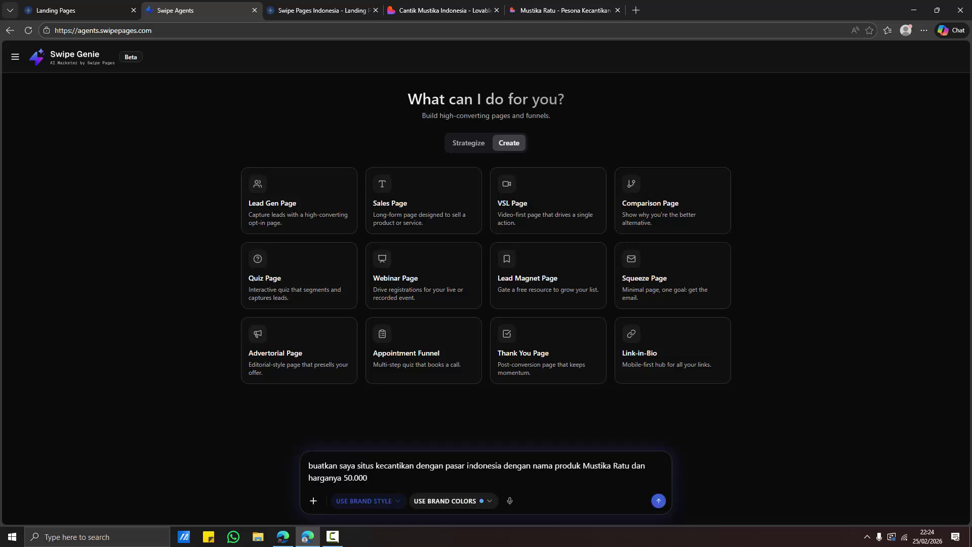
Step: Set the new page's visual style to Let Agent decide
click(395, 501)
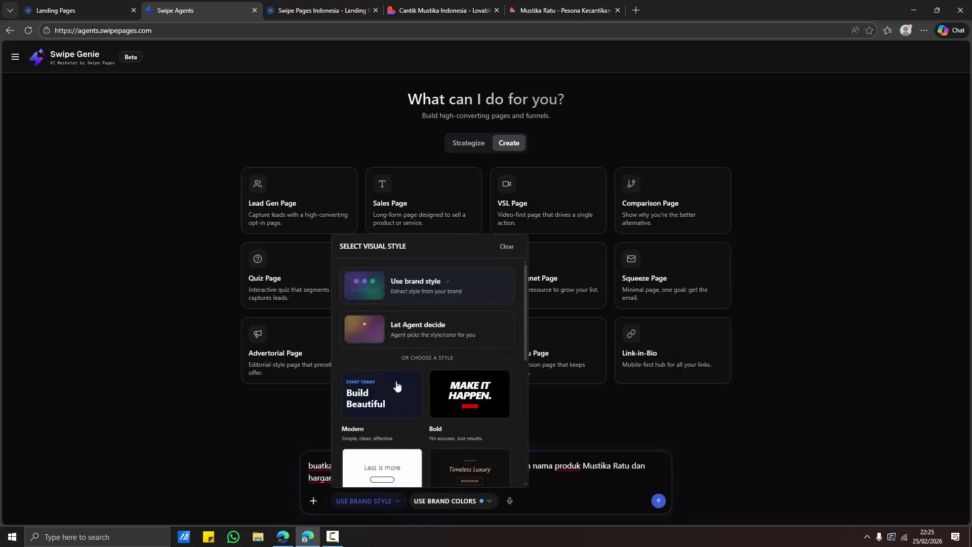
click(418, 344)
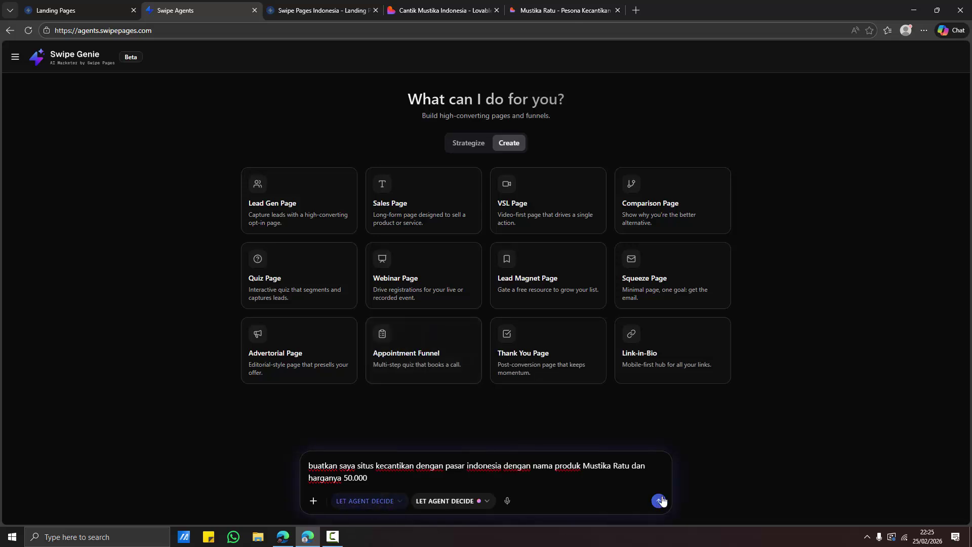
click(509, 504)
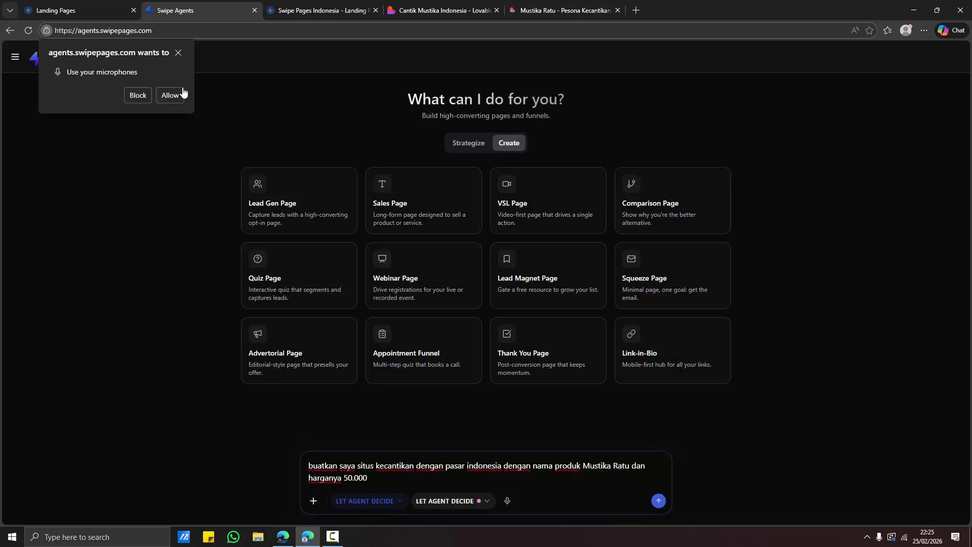
click(178, 53)
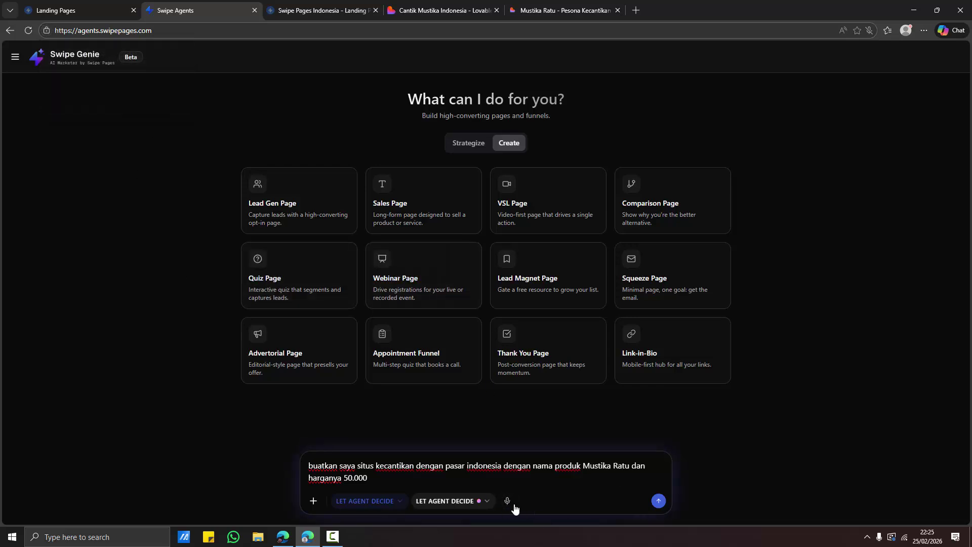
click(507, 502)
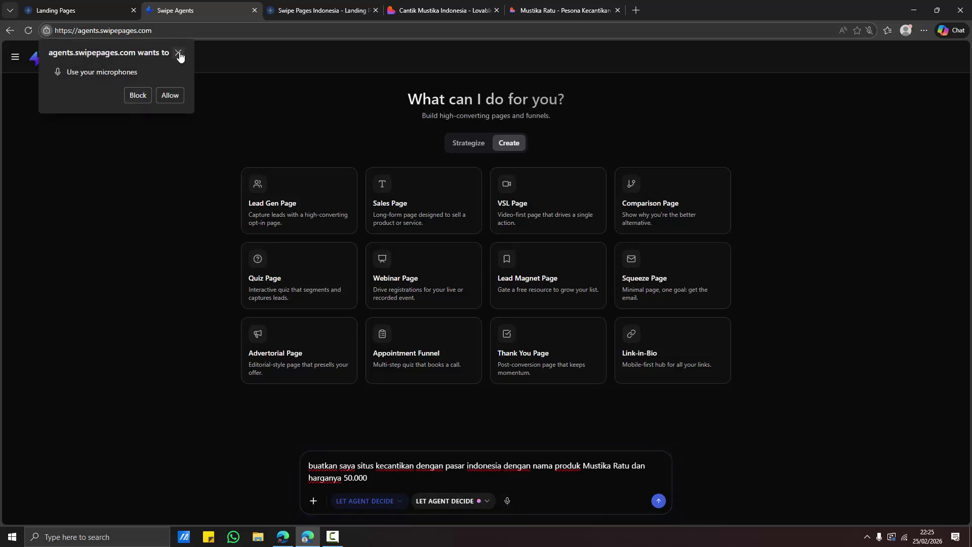
click(178, 54)
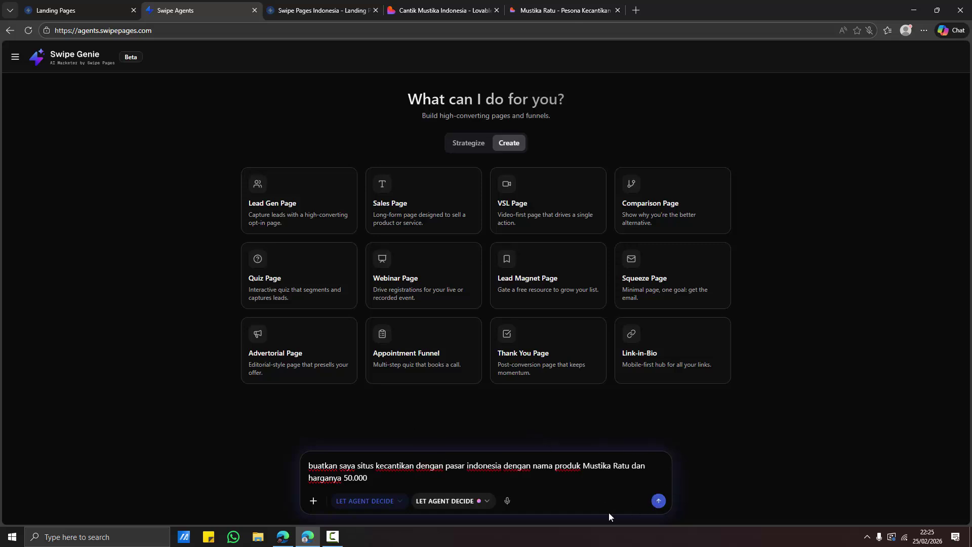
Step: Submit the Mustika Ratu beauty site prompt to Swipe Genie to generate the page
key(Return)
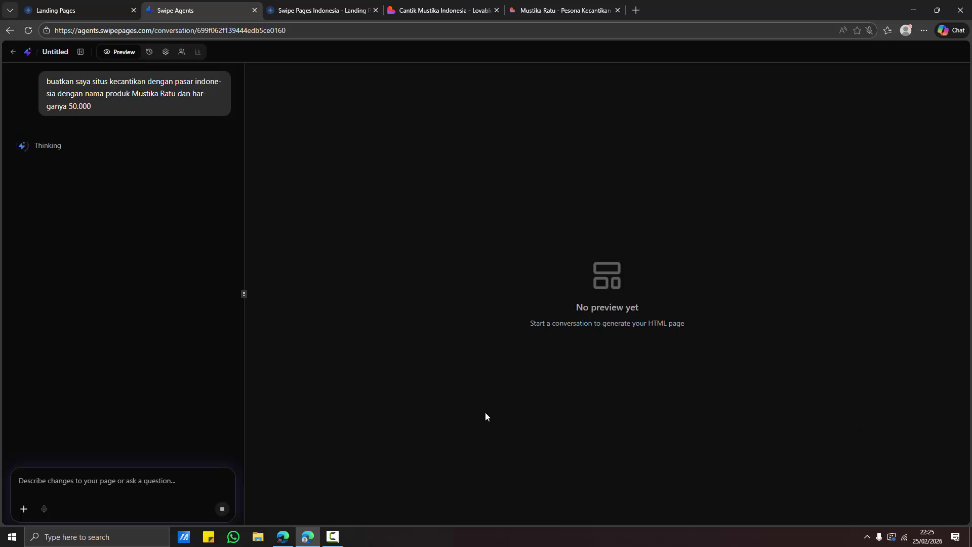
Step: Review the live Mustika Ratu site and the Lovable preview from hero to products, and return to the Swipe Genie conversation
click(454, 6)
click(561, 7)
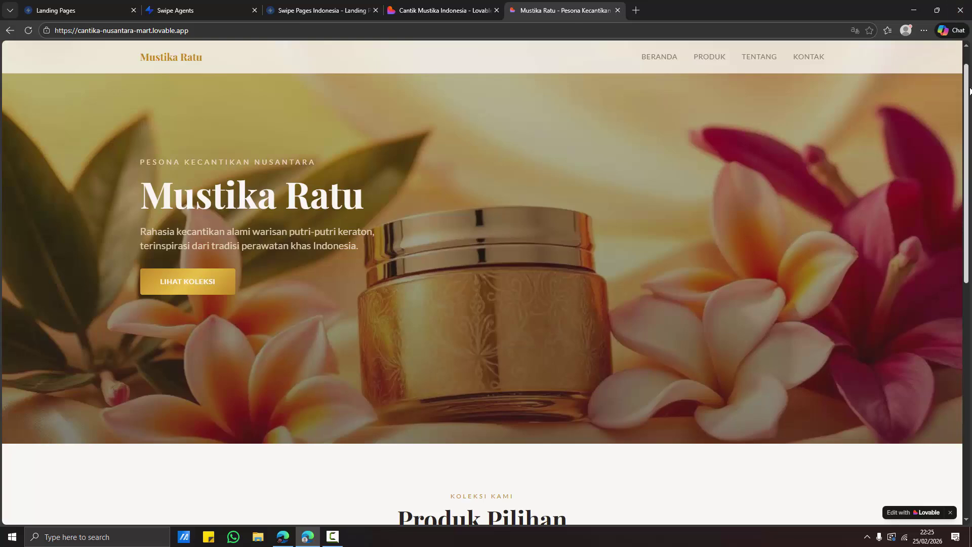
scroll(969, 90, down, 10)
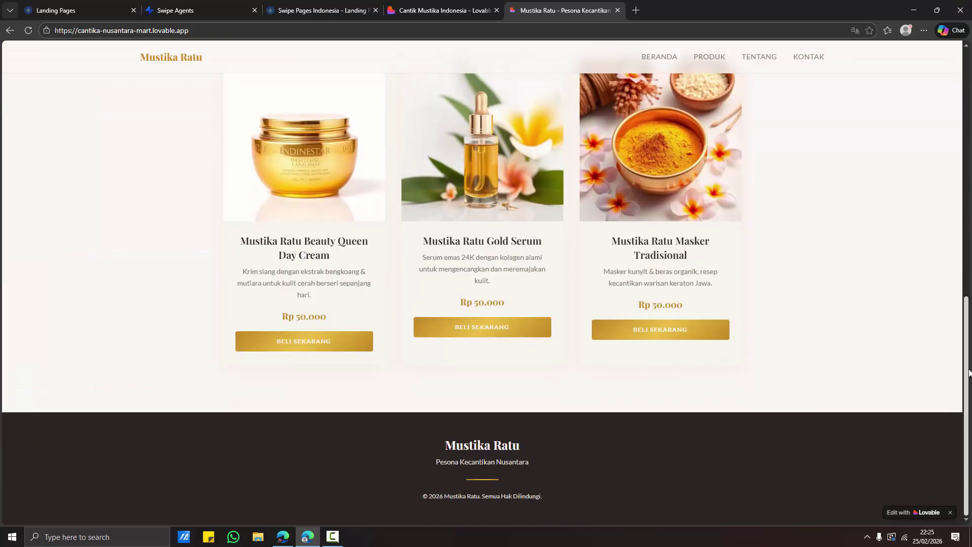
scroll(969, 372, up, 10)
click(417, 7)
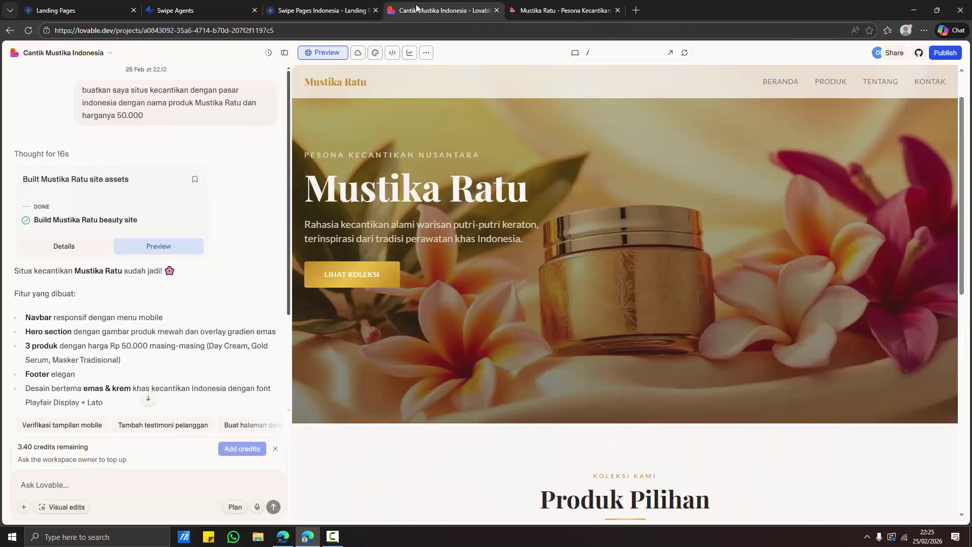
click(329, 7)
click(440, 7)
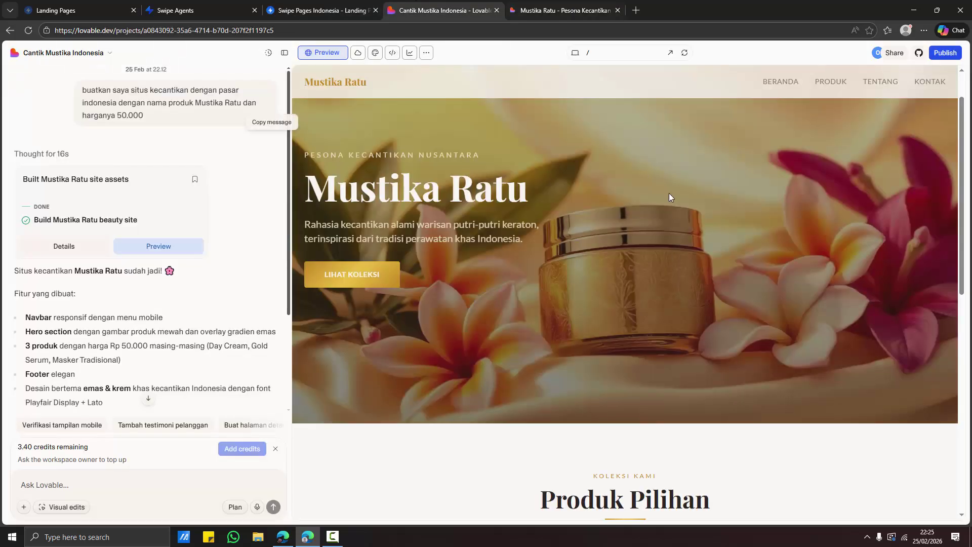
scroll(966, 132, down, 9)
scroll(804, 223, up, 7)
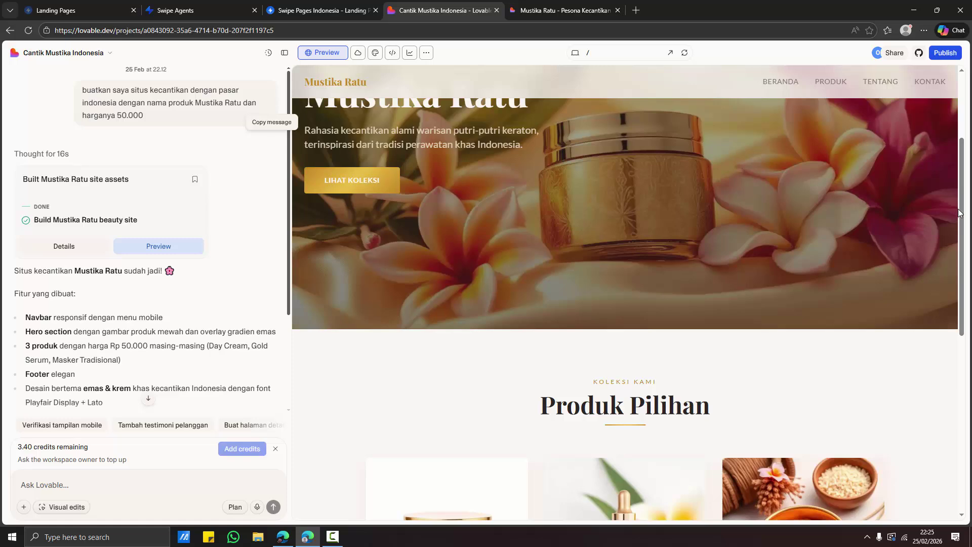
scroll(957, 221, up, 3)
click(183, 4)
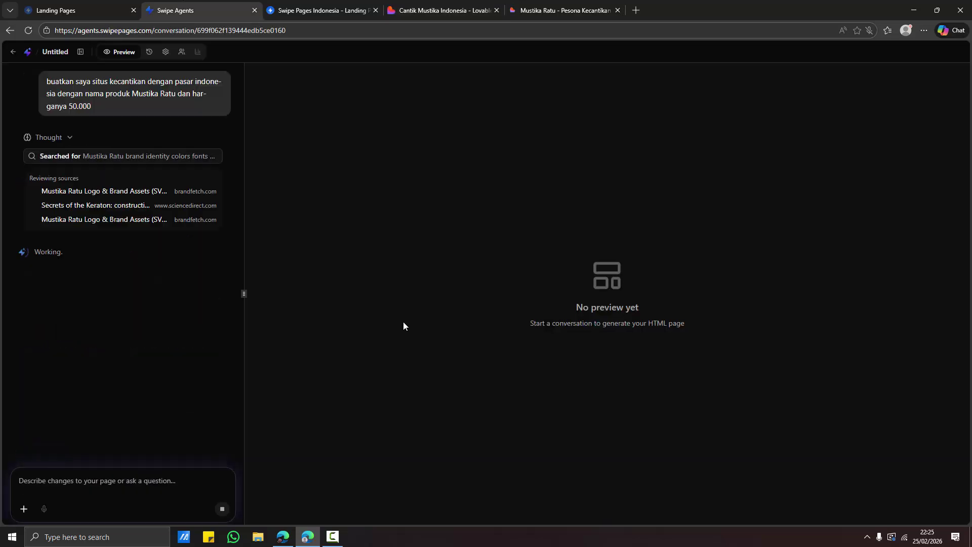
Step: Review the submitted prompt at the start of the Swipe Genie conversation beside the newly generated page
click(333, 536)
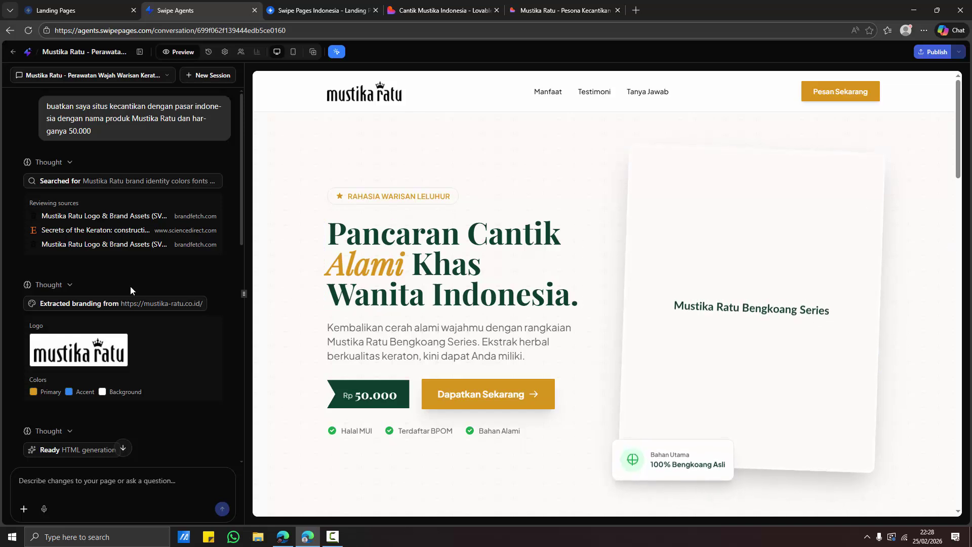
scroll(247, 250, down, 1)
scroll(250, 203, up, 1)
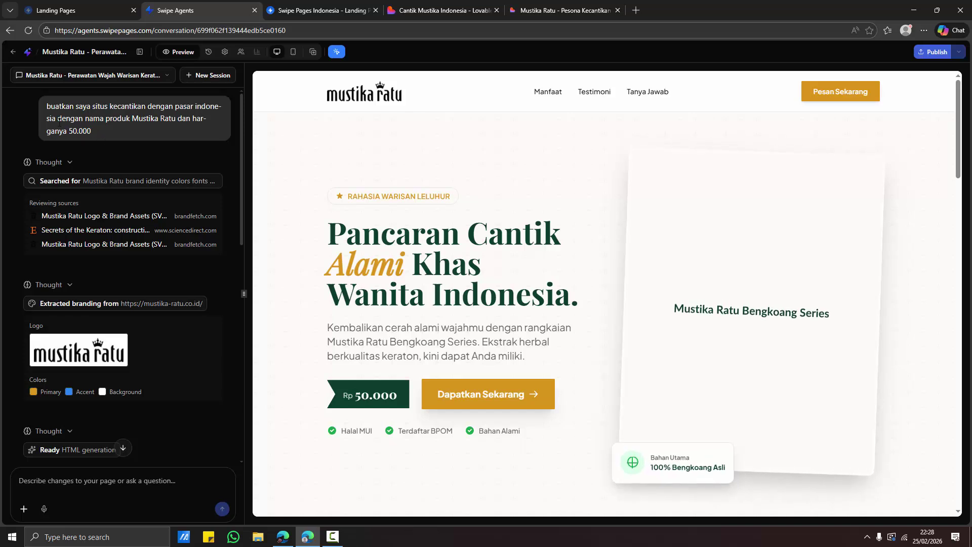
drag(100, 133, 46, 104)
click(111, 111)
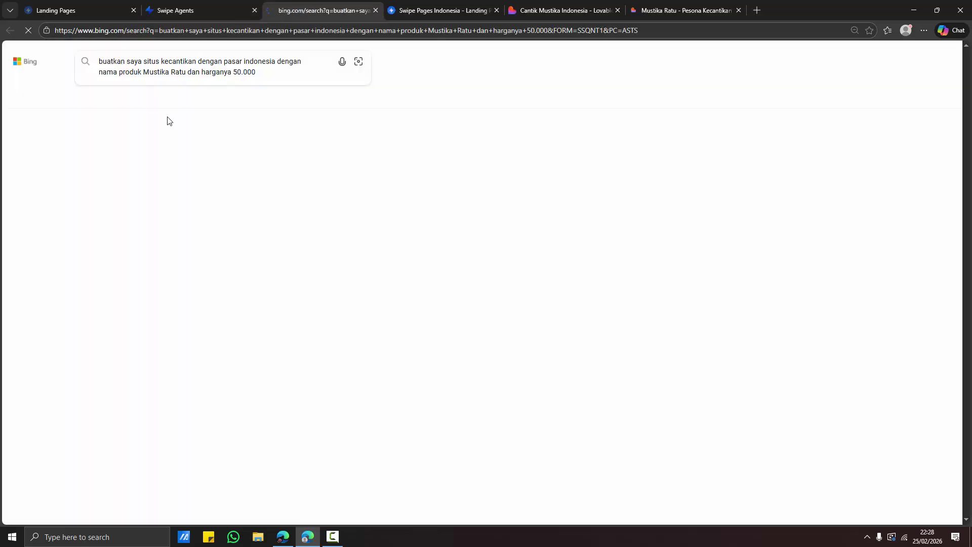
click(376, 11)
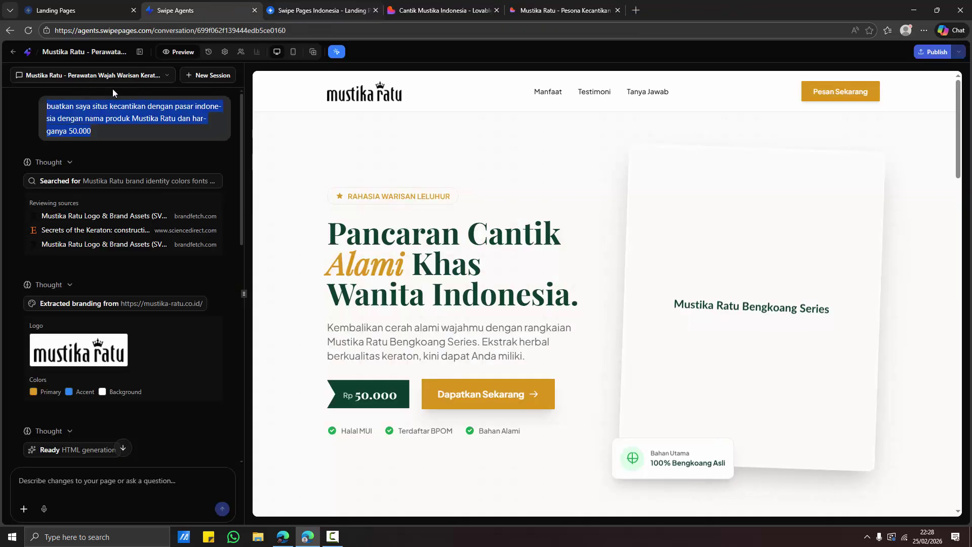
click(101, 138)
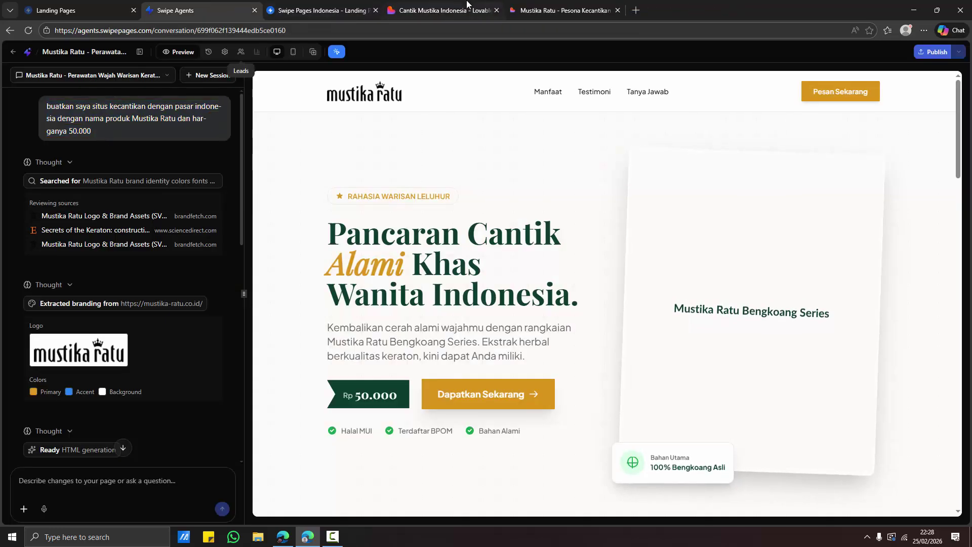
Step: Check the hero and product section of the Lovable preview against the newly generated Swipe Genie page
click(456, 10)
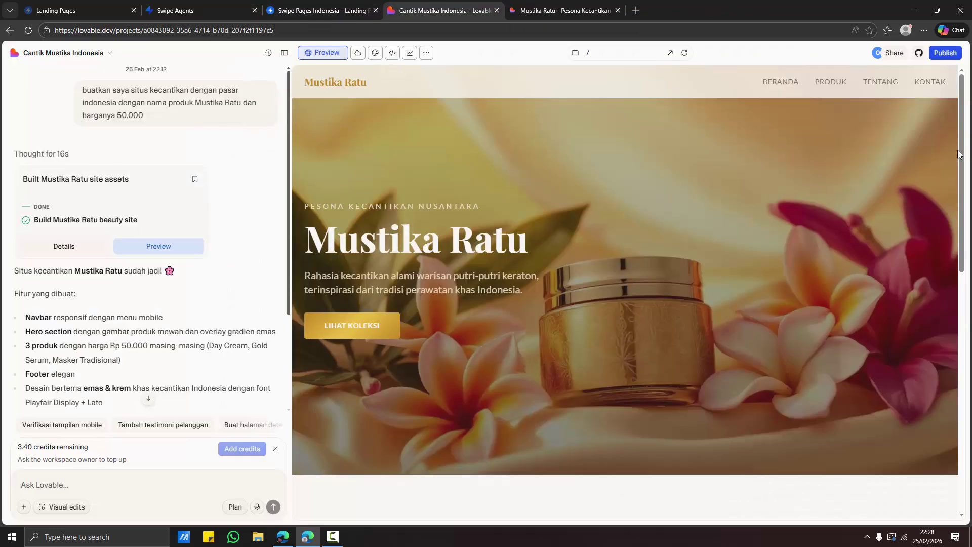
drag(959, 155, 969, 185)
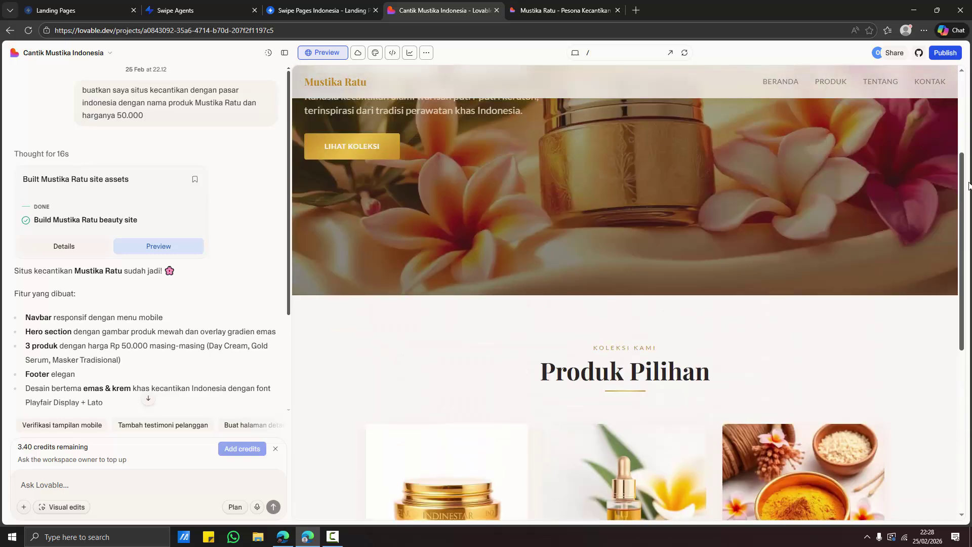
scroll(950, 140, up, 3)
click(171, 6)
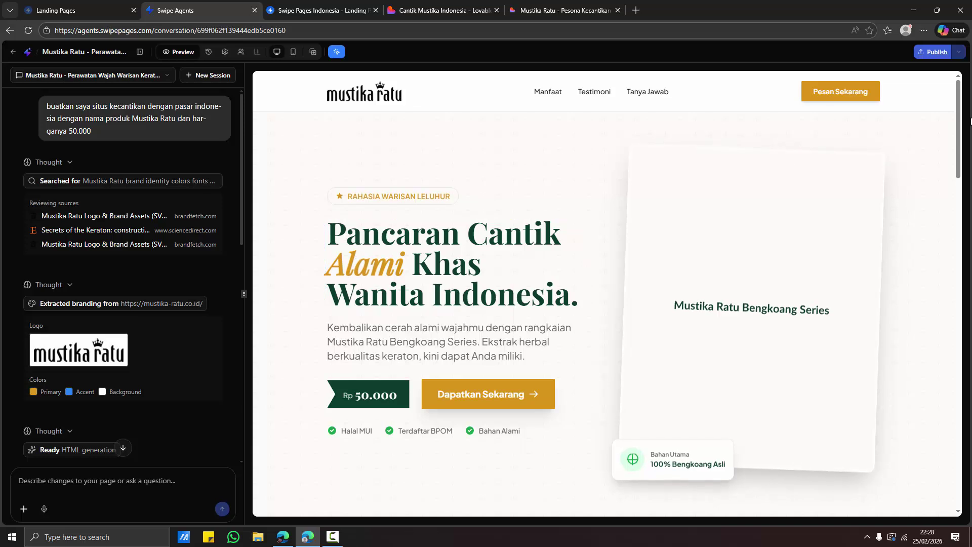
Step: Examine the generated page's order form, including its Nama Lengkap, Nomor WhatsApp and Alamat Pengiriman fields, and compare it with the Lovable preview
drag(959, 120, 942, 442)
click(633, 181)
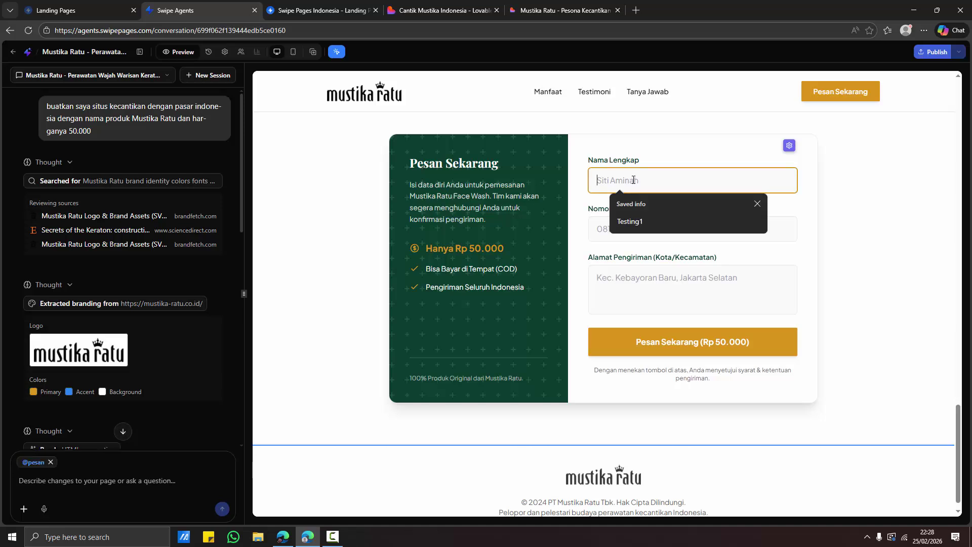
key(Tab)
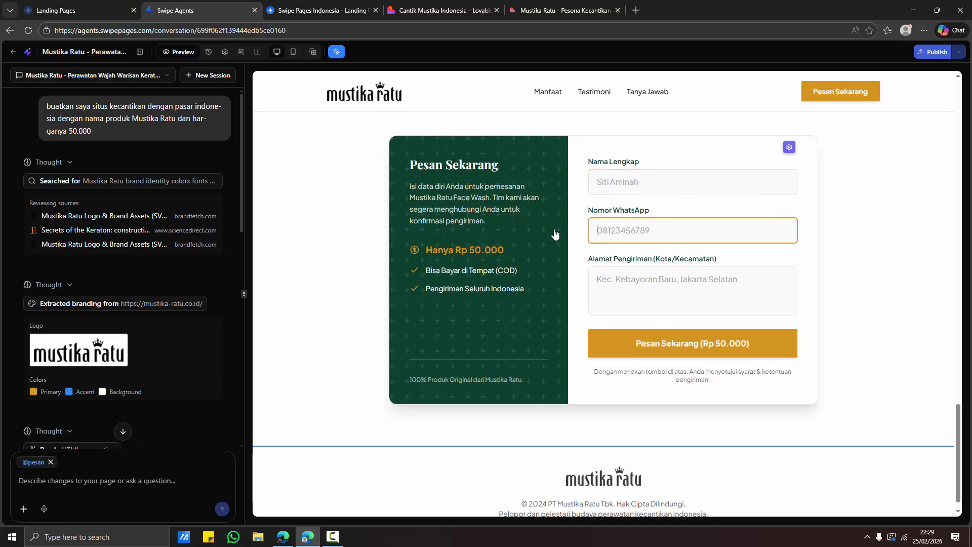
scroll(623, 295, up, 3)
scroll(623, 295, down, 2)
click(648, 237)
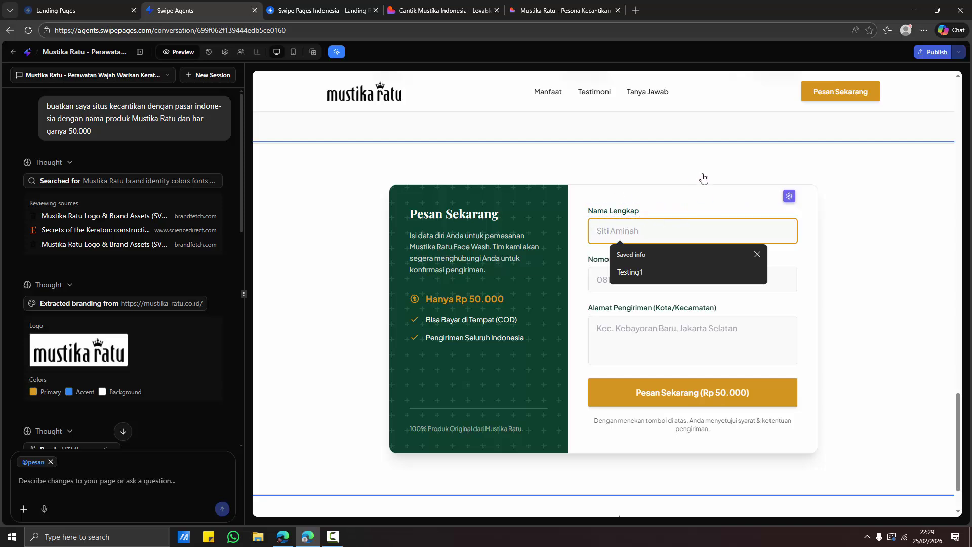
click(623, 338)
key(shift+Tab)
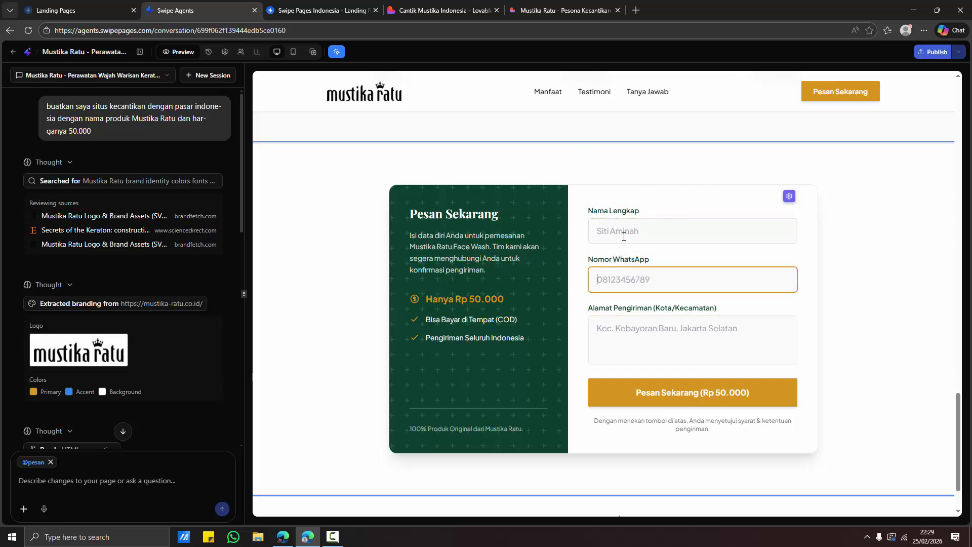
key(shift+Tab)
click(604, 330)
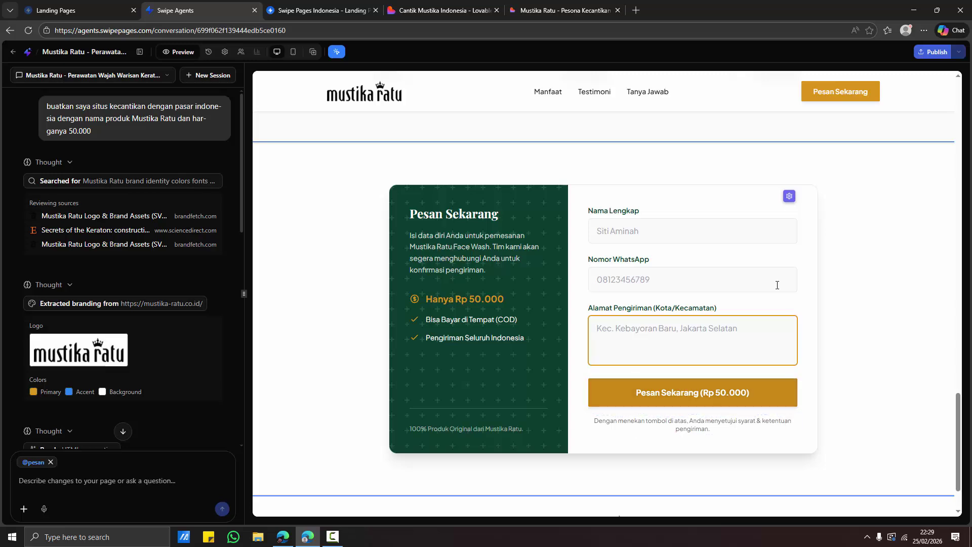
mouse_move(955, 462)
mouse_down()
mouse_move(957, 144)
mouse_move(950, 474)
mouse_up()
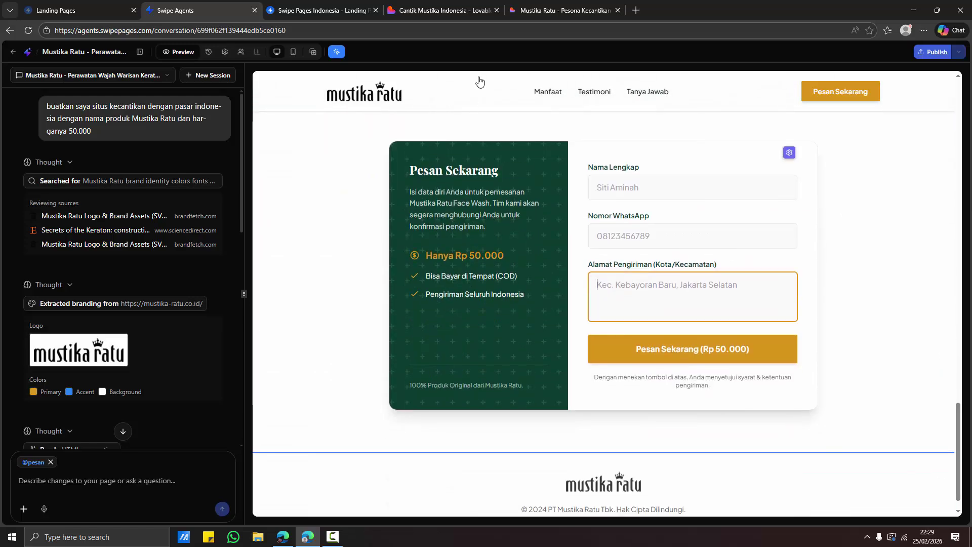
click(456, 11)
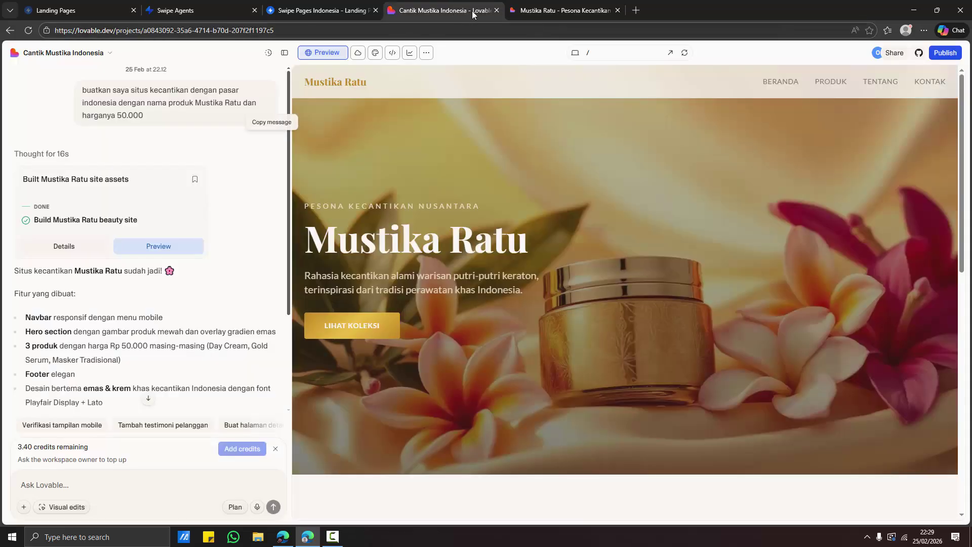
click(201, 10)
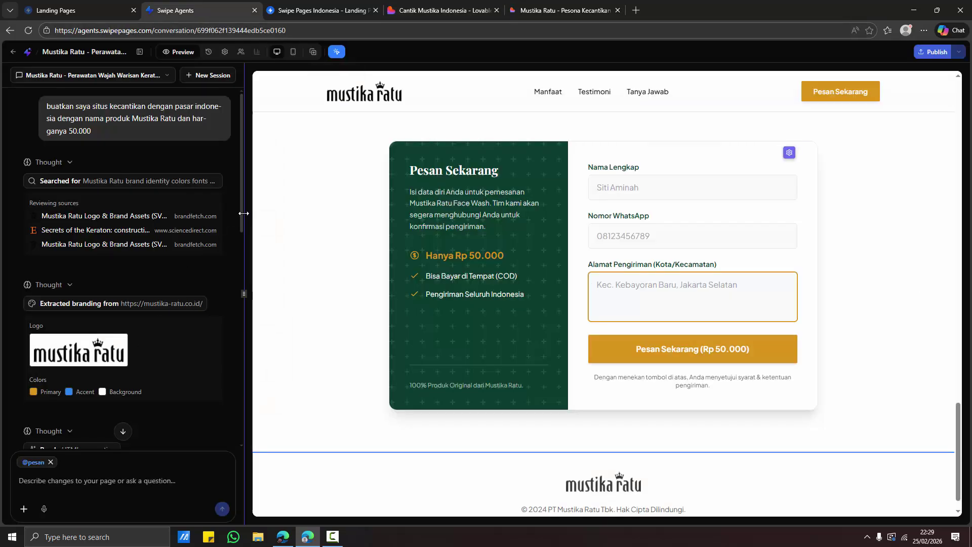
Step: Read the feature summary at the end of the Swipe Genie conversation and switch to the live Lovable site
drag(240, 215, 156, 450)
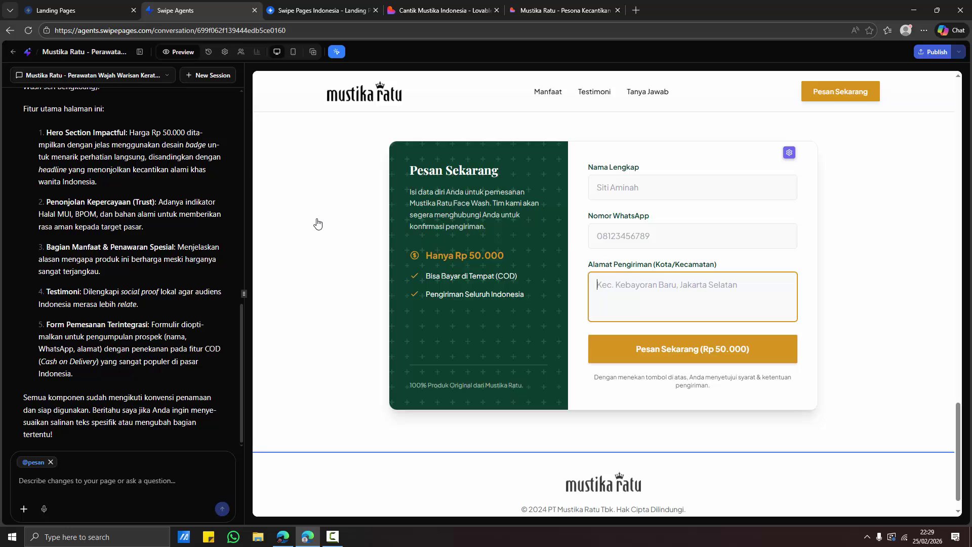
click(461, 4)
click(552, 4)
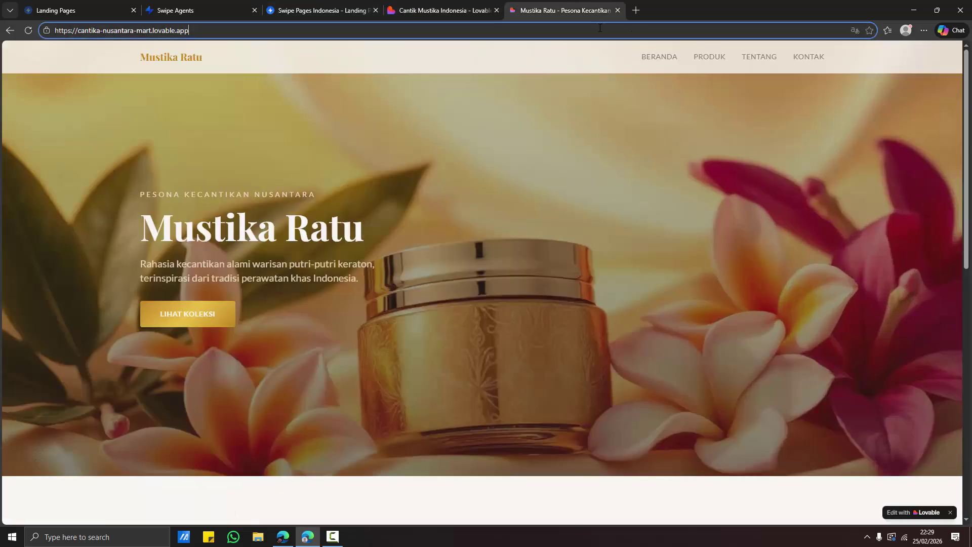
Step: Search the web for "lovable pricing", replacing the live site's address
click(600, 27)
text(:)
key(BackSpace)
key(BackSpace)
key(BackSpace)
key(BackSpace)
key(BackSpace)
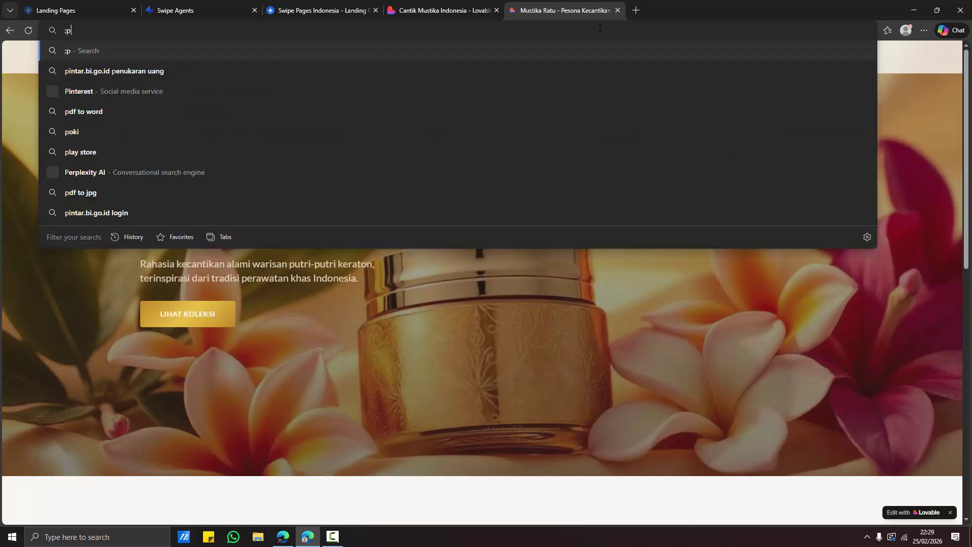
text(l)
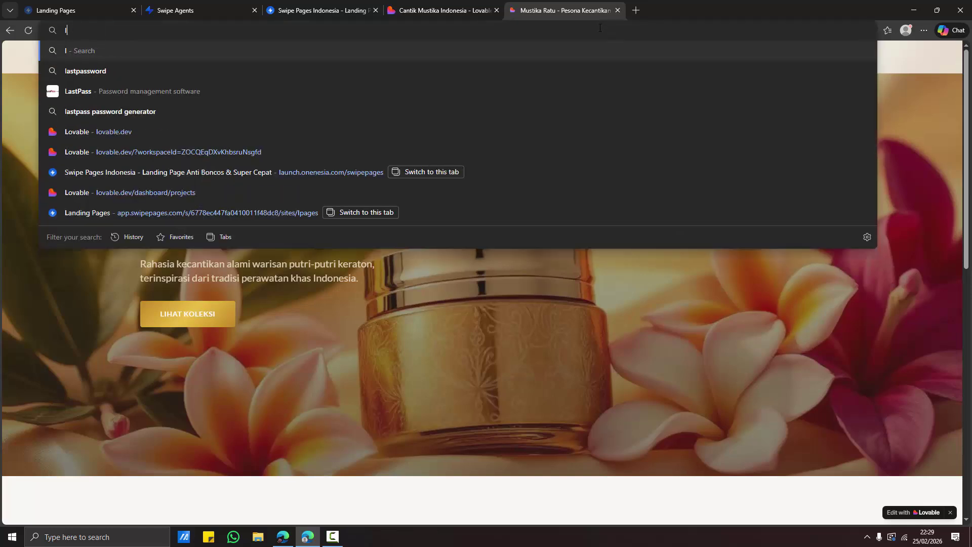
key(Down)
key(Down)
key(Down)
key(Down)
key(Down)
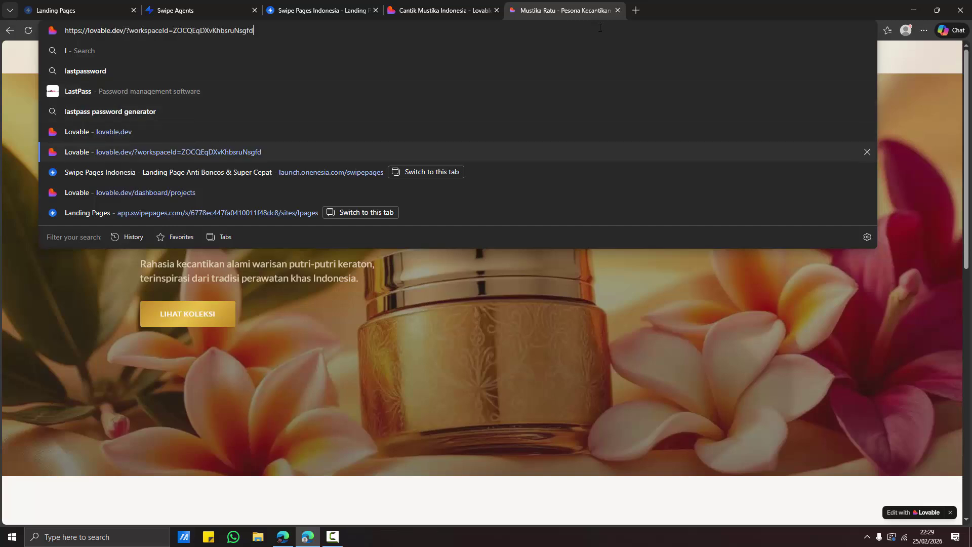
key(Up)
key(BackSpace)
key(BackSpace)
key(BackSpace)
key(BackSpace)
text(pricing)
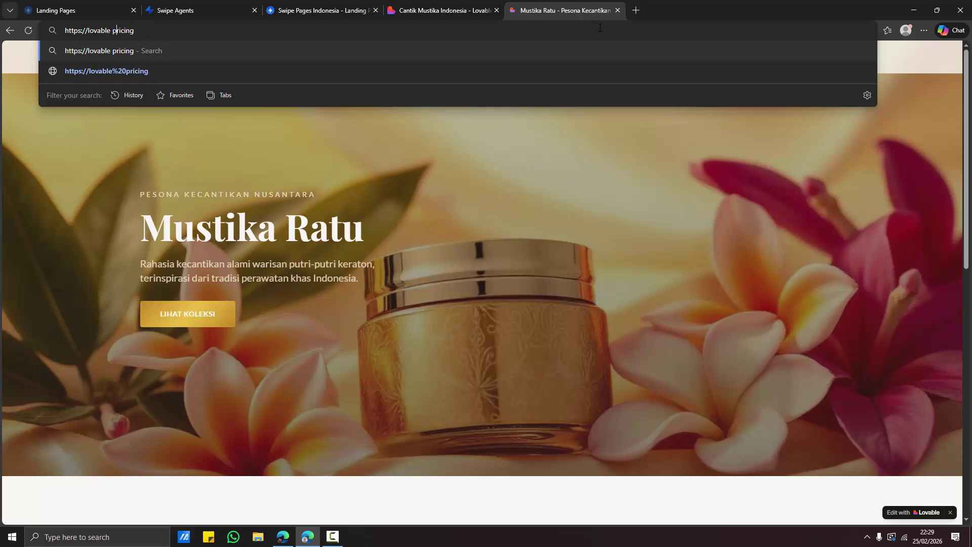
key(BackSpace)
key(BackSpace)
key(BackSpace)
key(BackSpace)
key(BackSpace)
key(BackSpace)
key(BackSpace)
key(BackSpace)
key(Return)
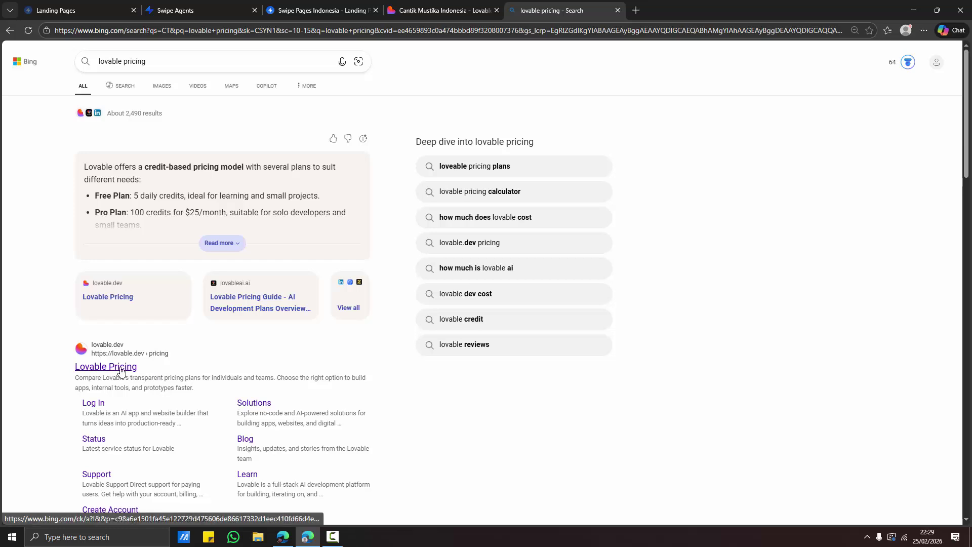
Step: Open the Lovable Pricing result and review the Pro, Business and Enterprise plans down to the frequently asked questions
click(122, 369)
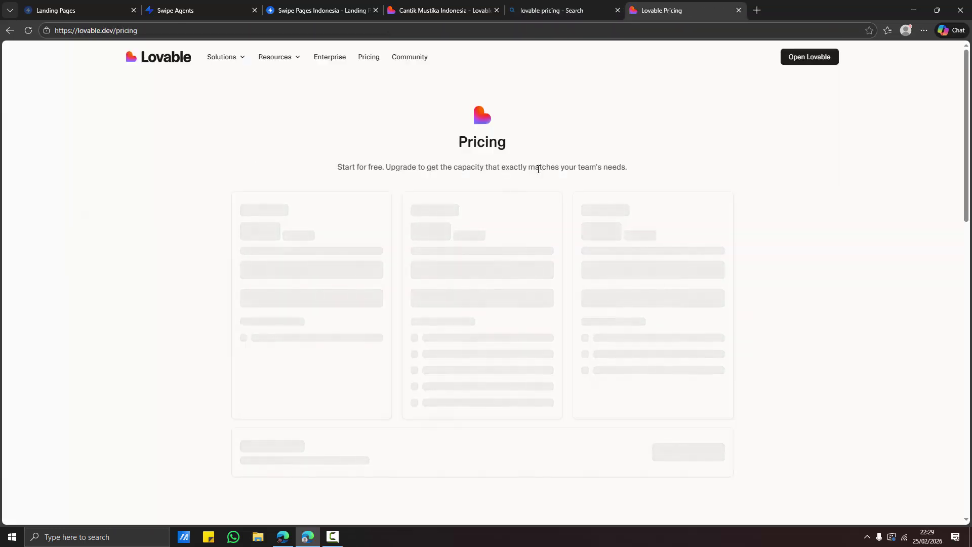
scroll(386, 245, down, 2)
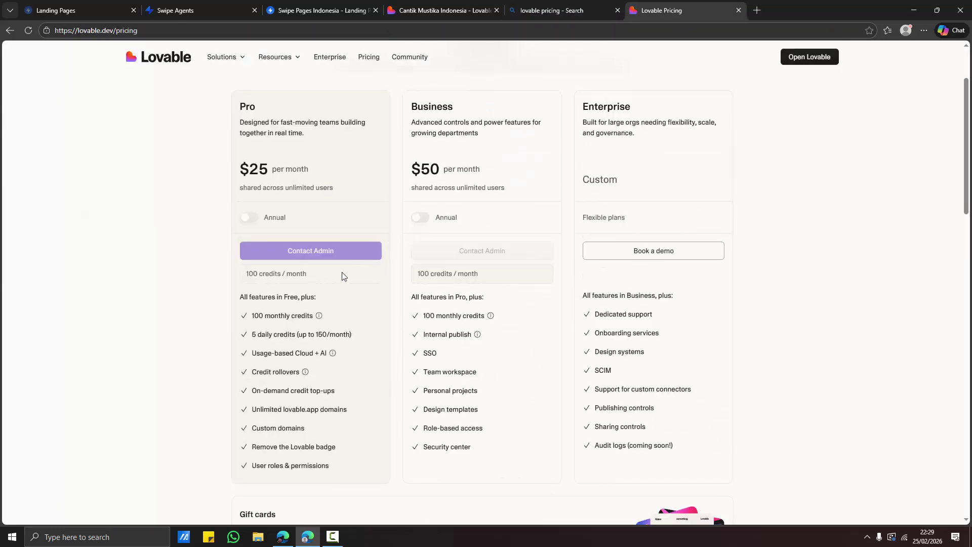
scroll(214, 228, up, 2)
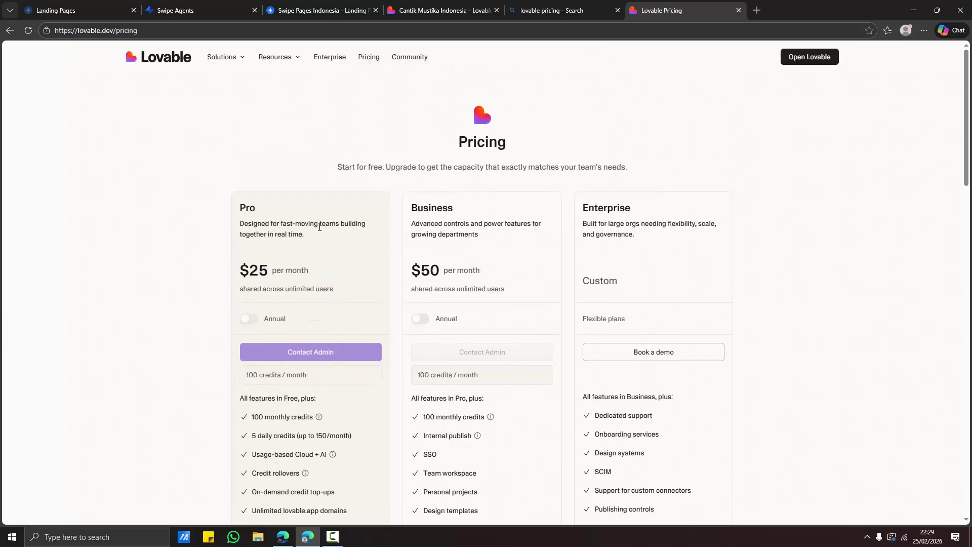
scroll(324, 228, down, 7)
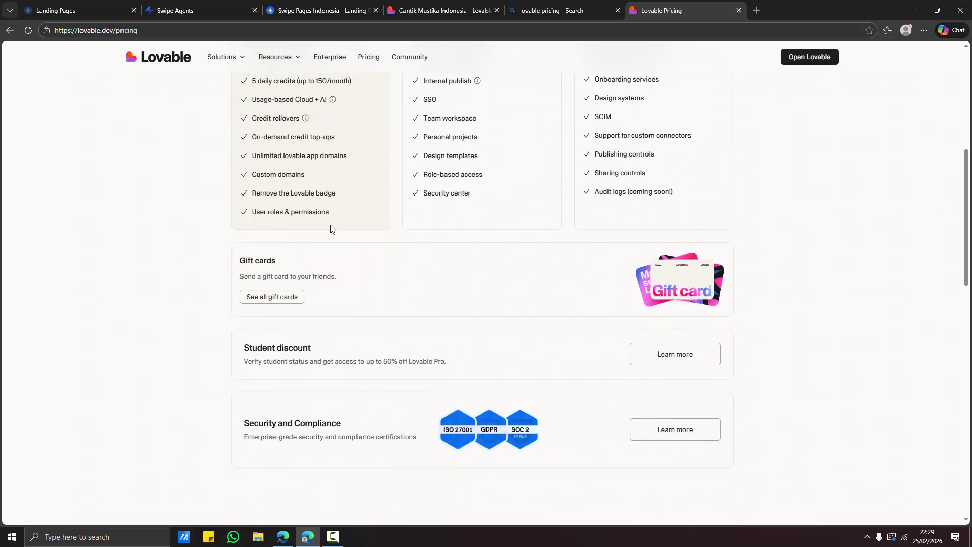
scroll(331, 228, down, 1)
scroll(366, 361, down, 12)
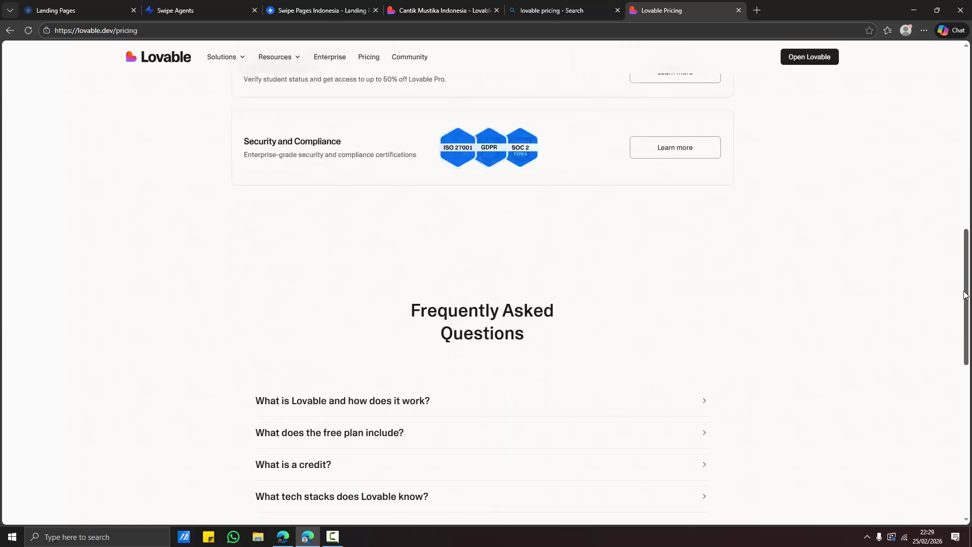
scroll(366, 361, up, 1)
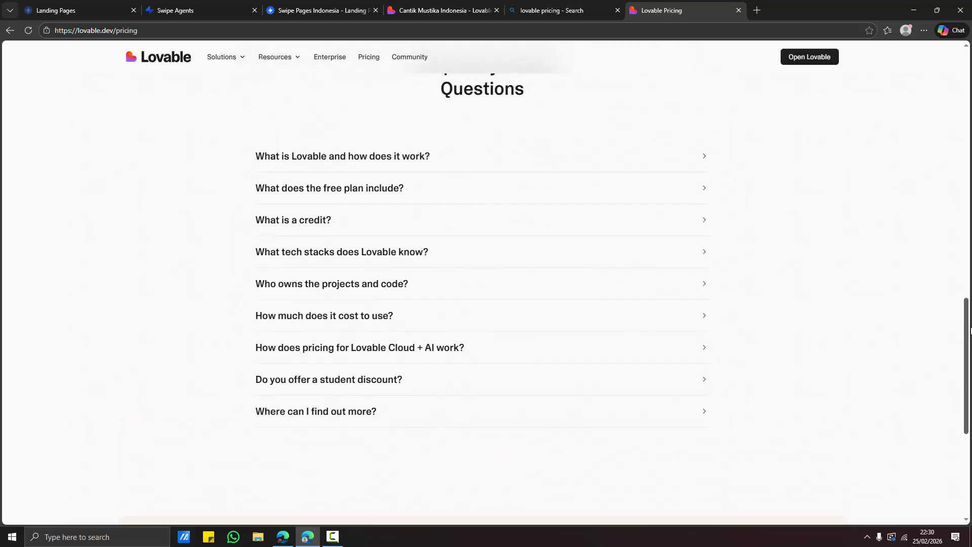
Step: Expand the "What does the free plan include?" question and highlight the daily credit allowance in its answer
key(ctrl+f)
click(641, 192)
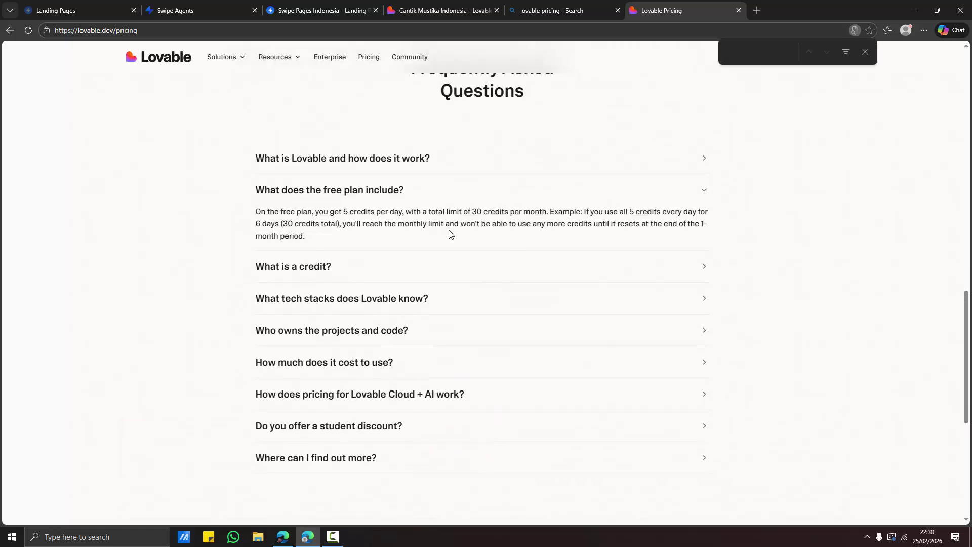
click(866, 52)
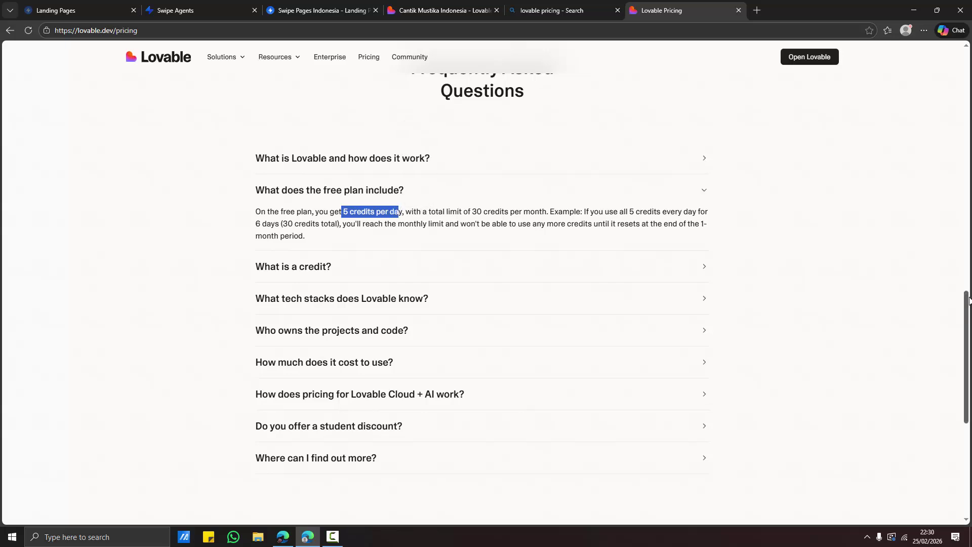
drag(967, 355, 967, 140)
Step: Return to the Cantik Mustika Indonesia project in Lovable and open its custom domain settings from the publish options
click(420, 4)
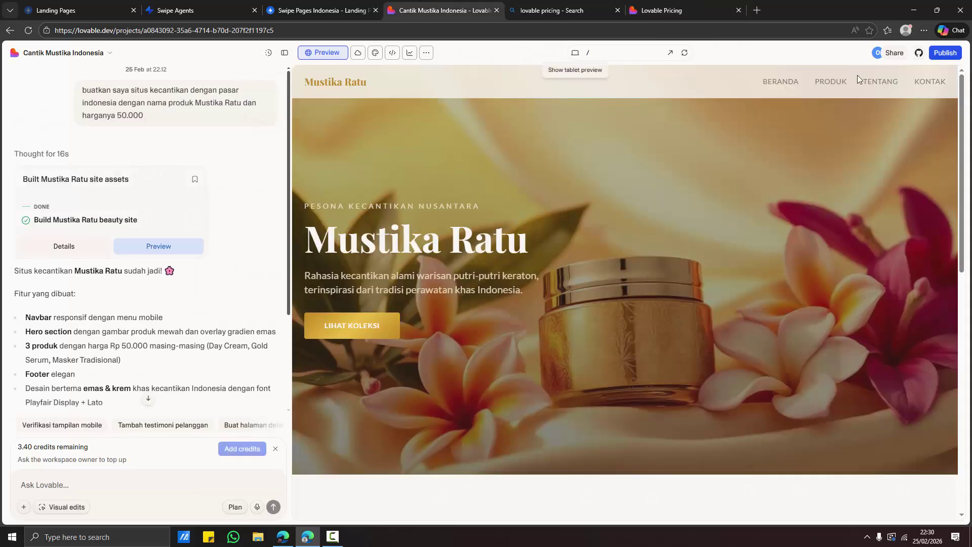
click(946, 53)
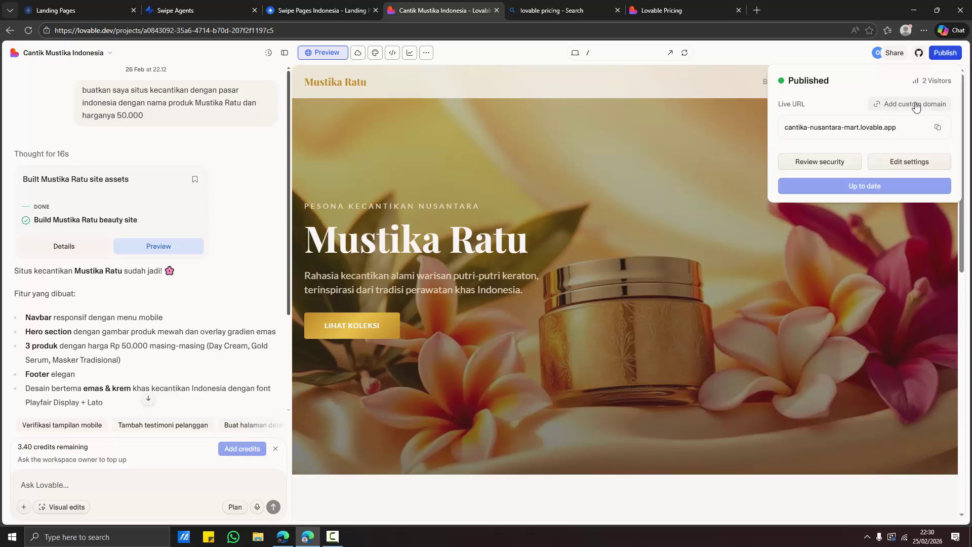
click(896, 152)
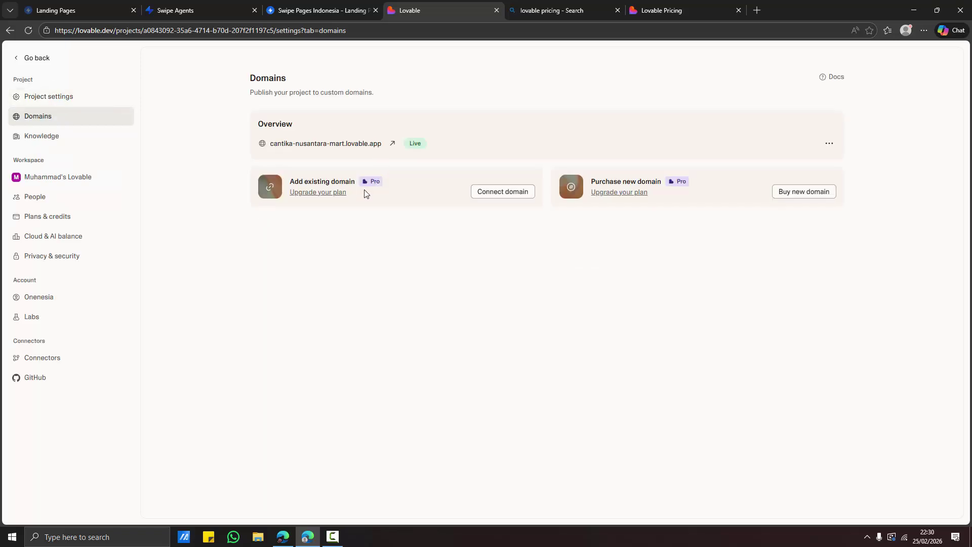
Step: Try to connect an existing domain, examine the Pro upgrade offer, dismiss it and go back to the project
click(499, 193)
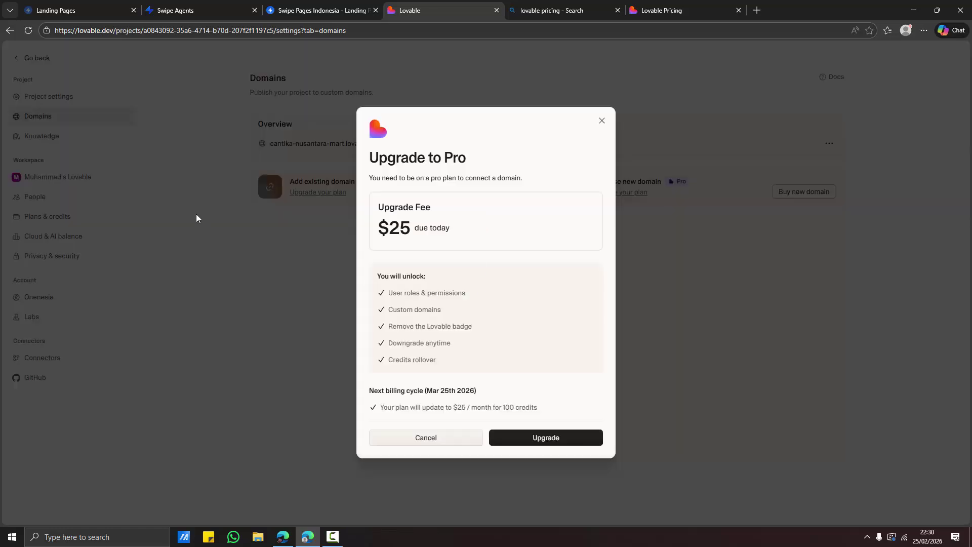
click(602, 122)
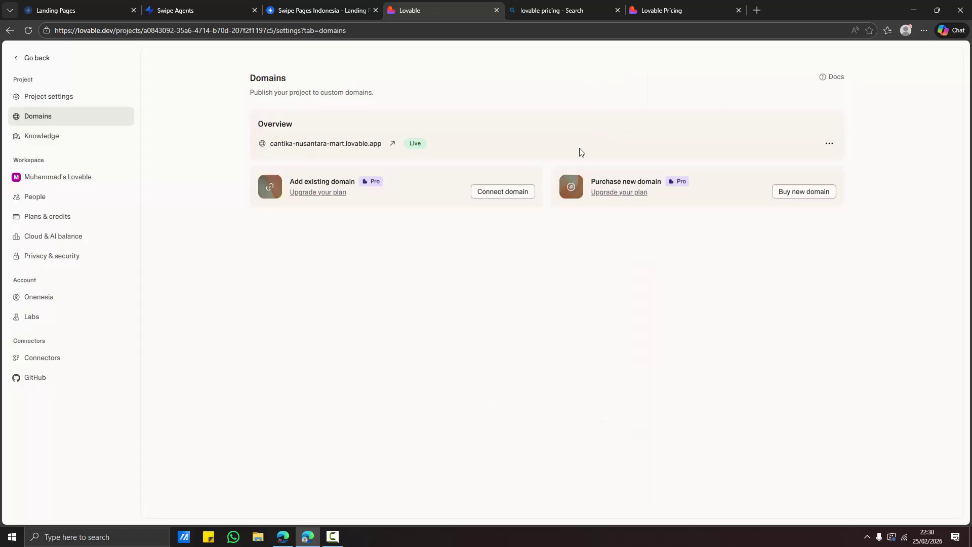
click(487, 196)
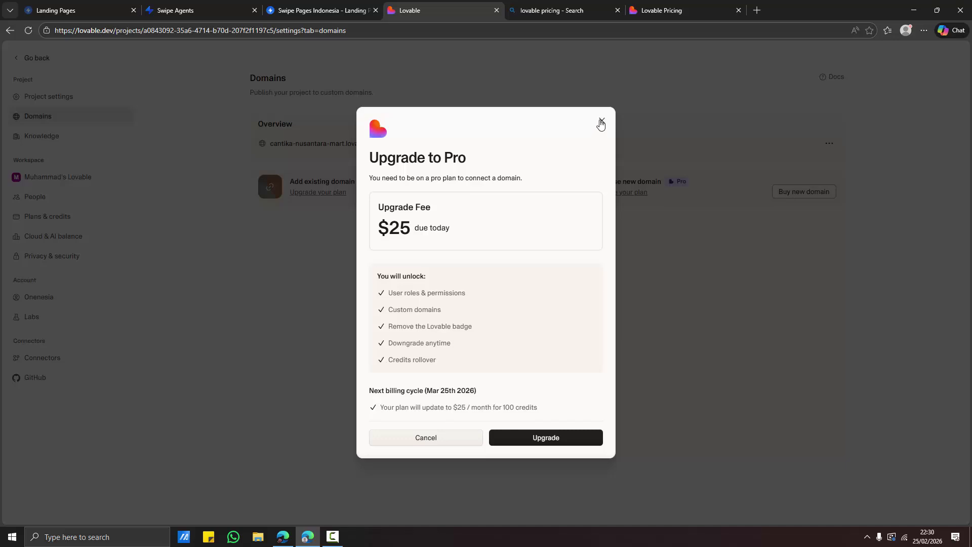
click(602, 121)
click(507, 193)
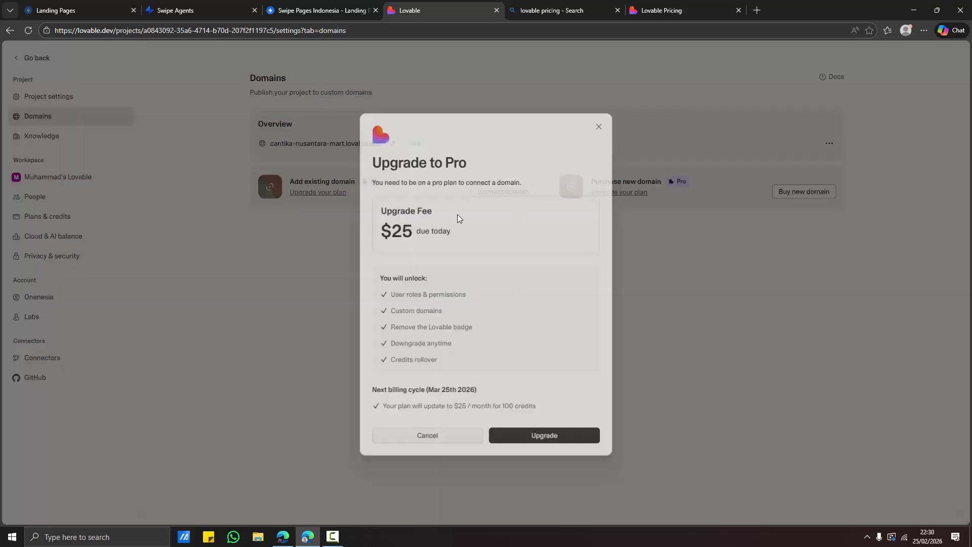
click(600, 122)
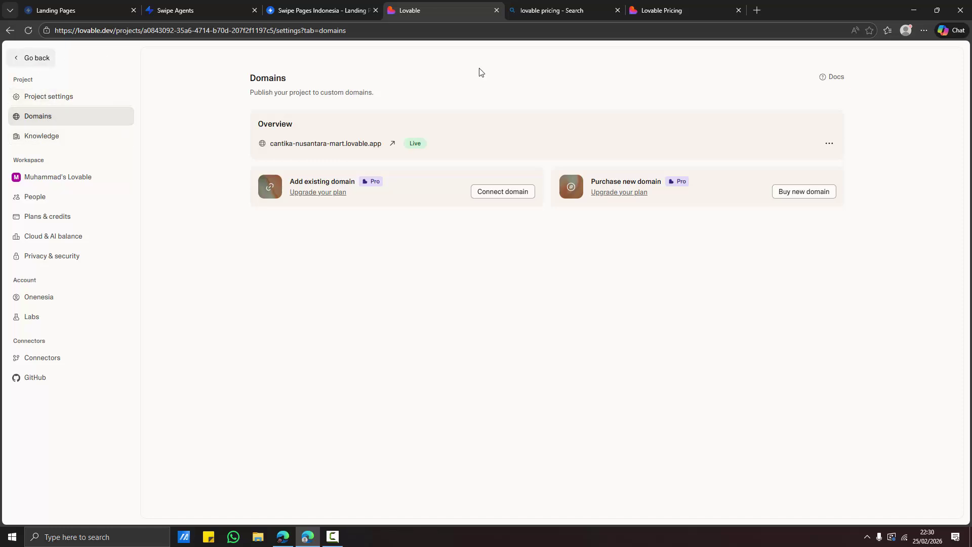
key(alt+Left)
Step: Switch to the generated Swipe Genie page and review it from the order form up to the hero and benefits sections
click(215, 4)
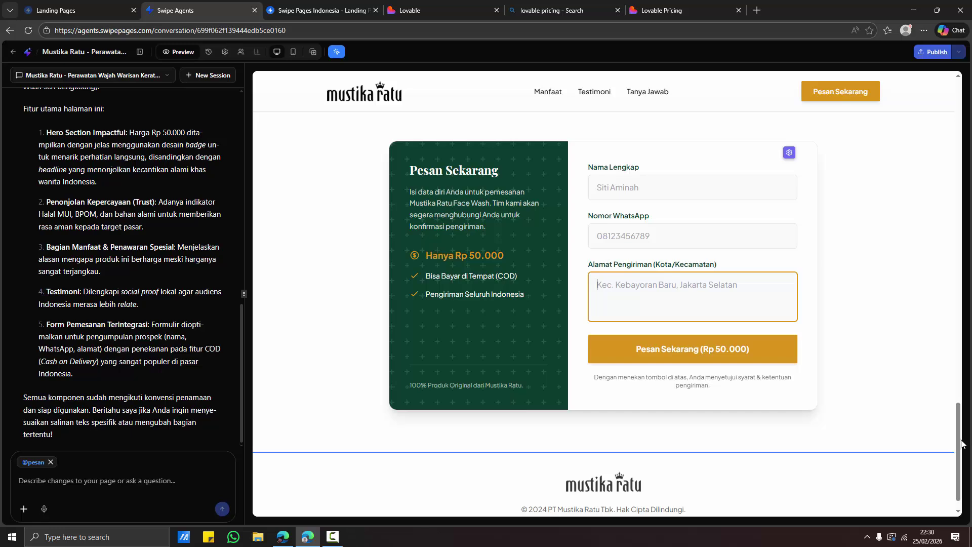
scroll(961, 475, down, 1)
scroll(968, 366, up, 20)
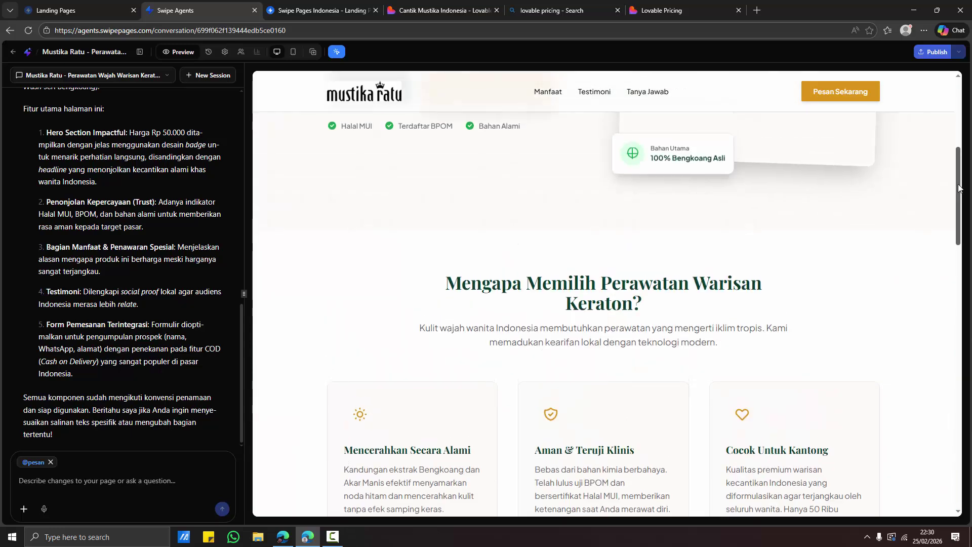
drag(959, 188, 953, 107)
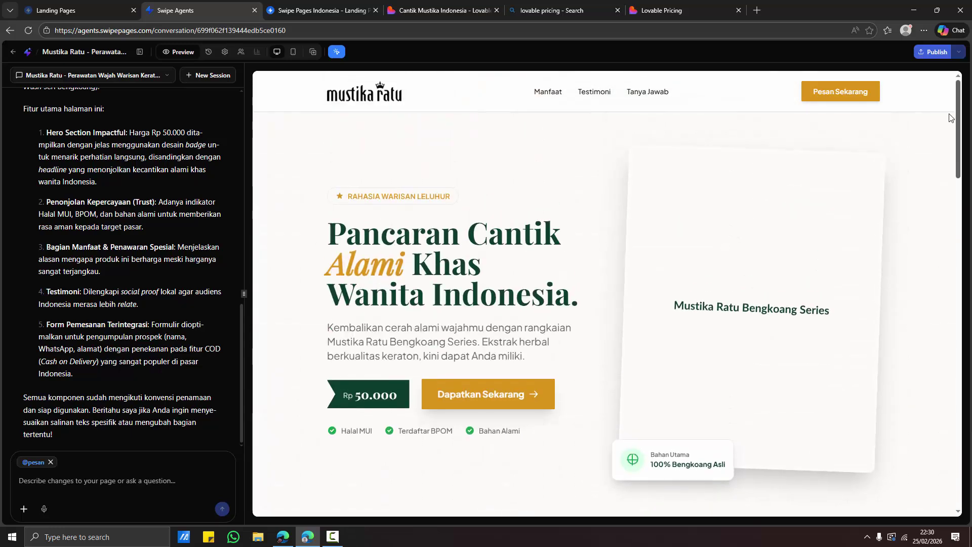
click(549, 230)
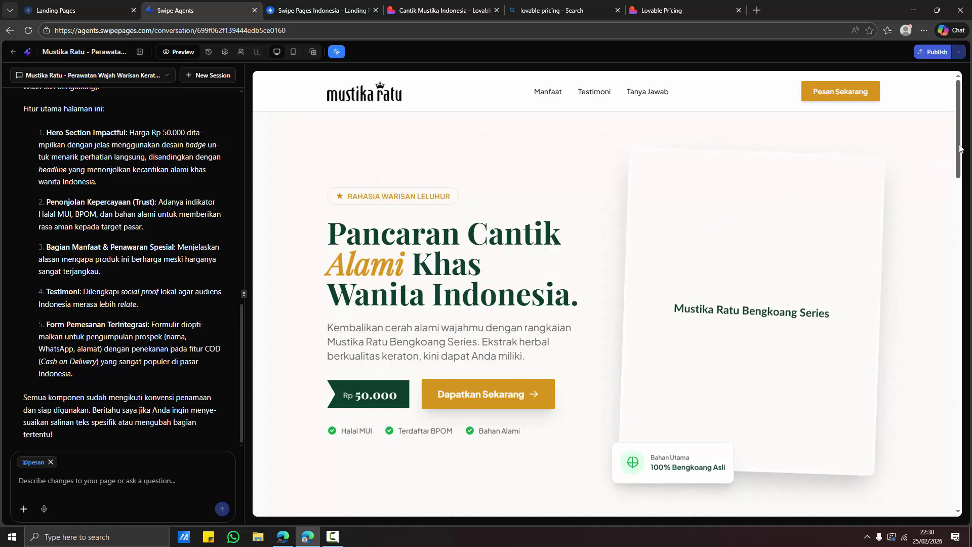
drag(959, 166, 919, 150)
scroll(917, 127, up, 3)
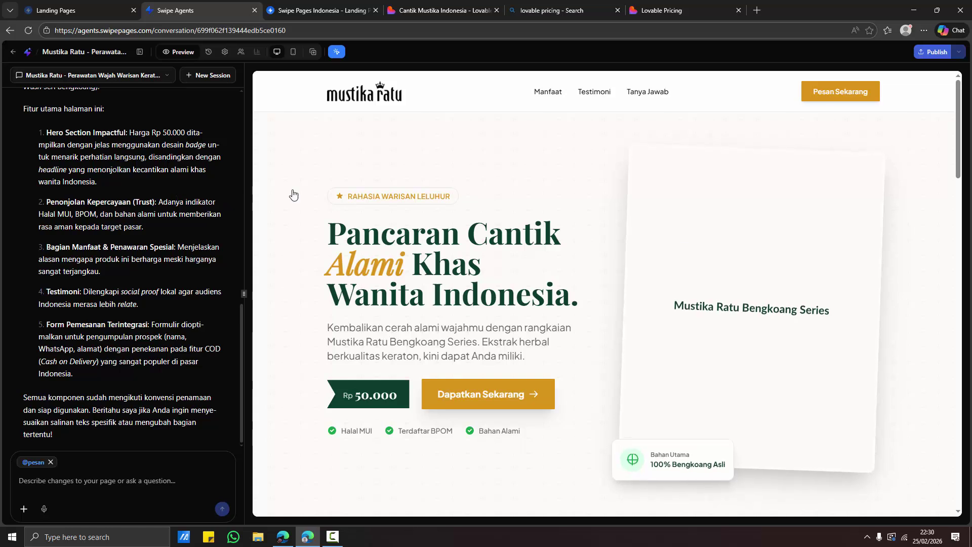
drag(958, 164, 958, 229)
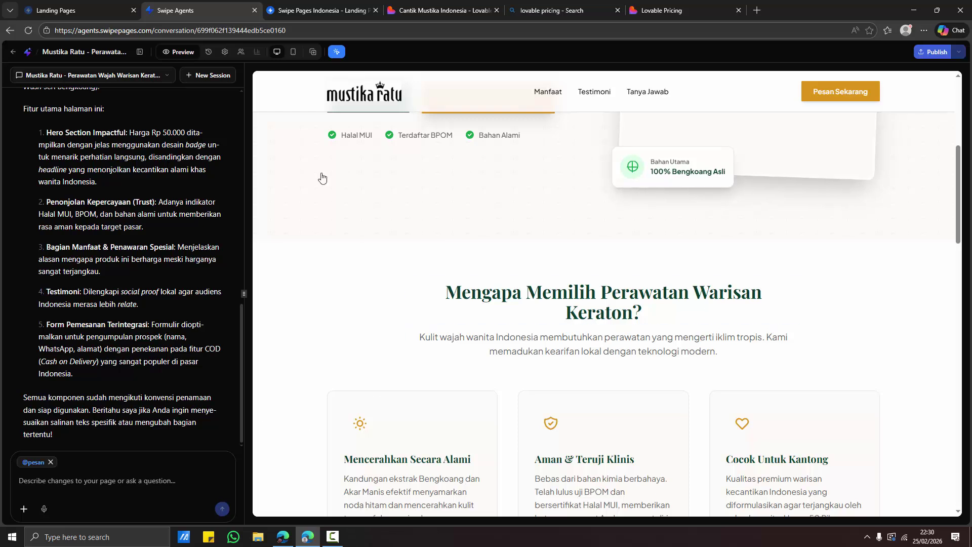
Step: Search the web for "youtube" in a new browser tab and open the YouTube site
click(757, 10)
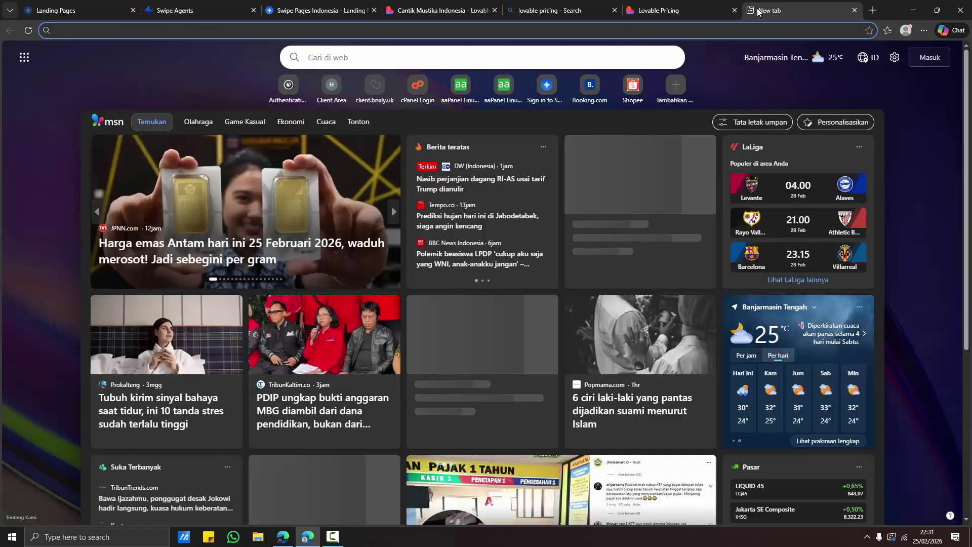
text(youtube)
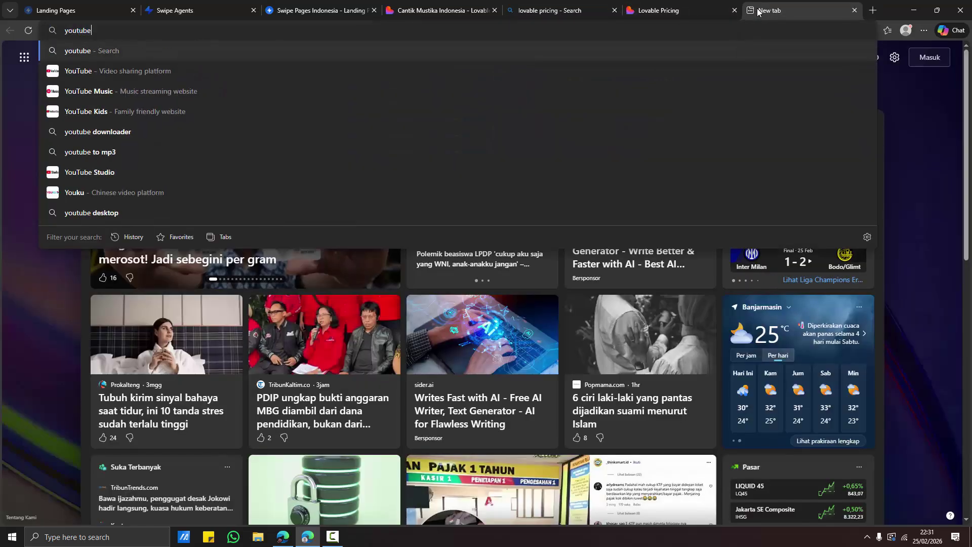
key(Return)
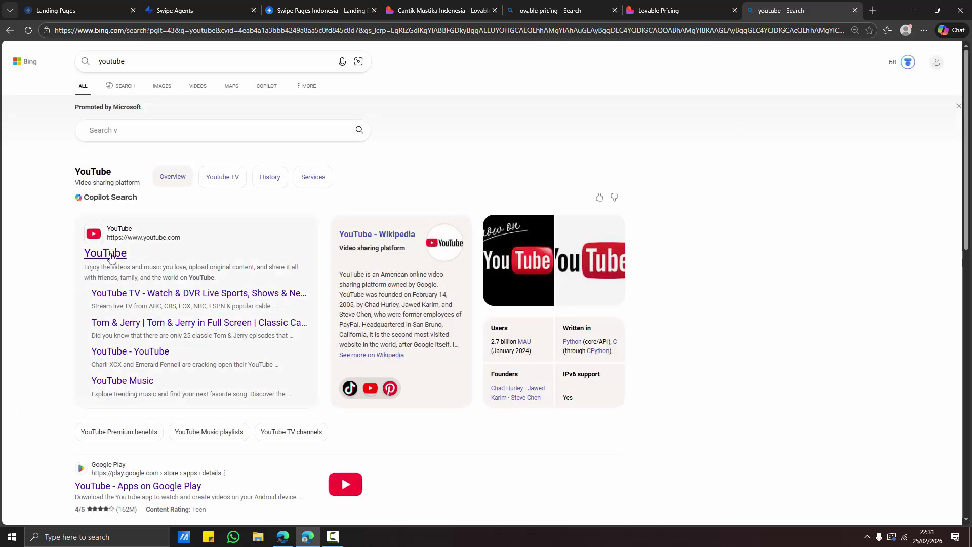
click(111, 254)
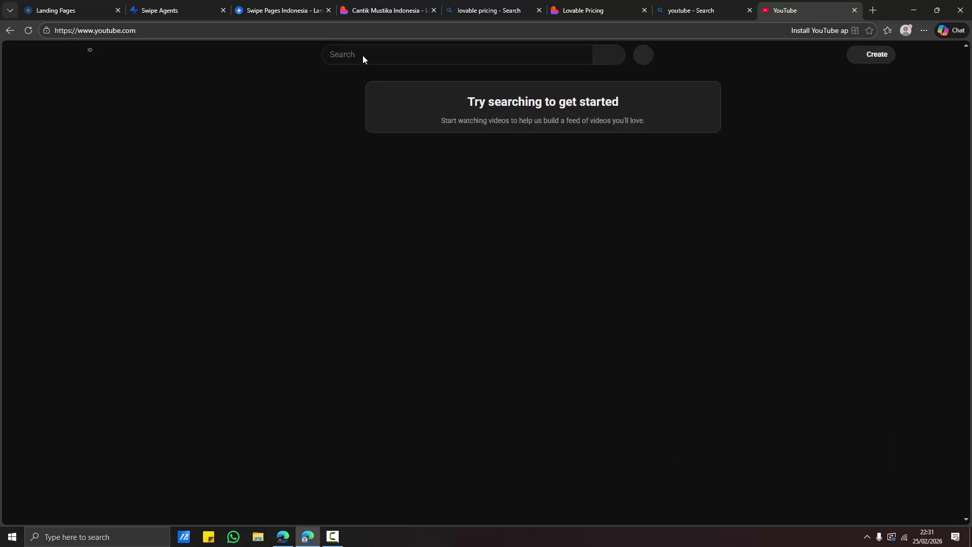
Step: Search YouTube for "baby shark"
click(362, 57)
text(baby sh)
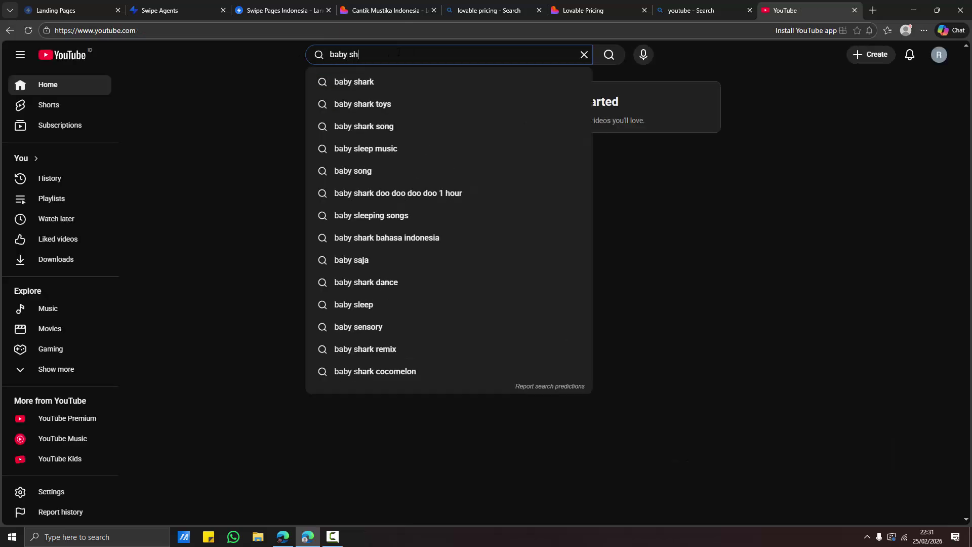
text(ar)
key(Down)
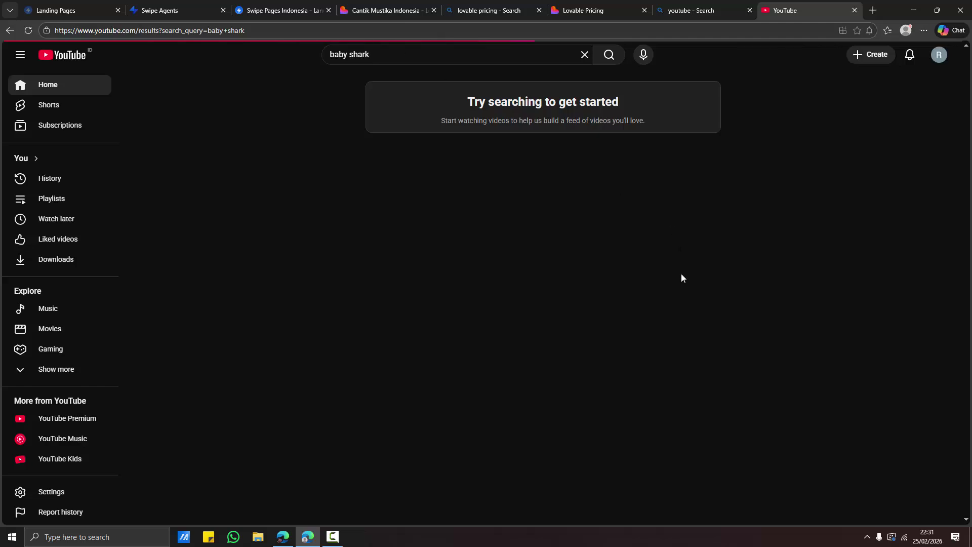
Step: Copy the link of the first Baby Shark Dance result and start a Swipe Agents prompt "masukan link youtube:" with the link cut after XqZsoesa55w
right_click(505, 116)
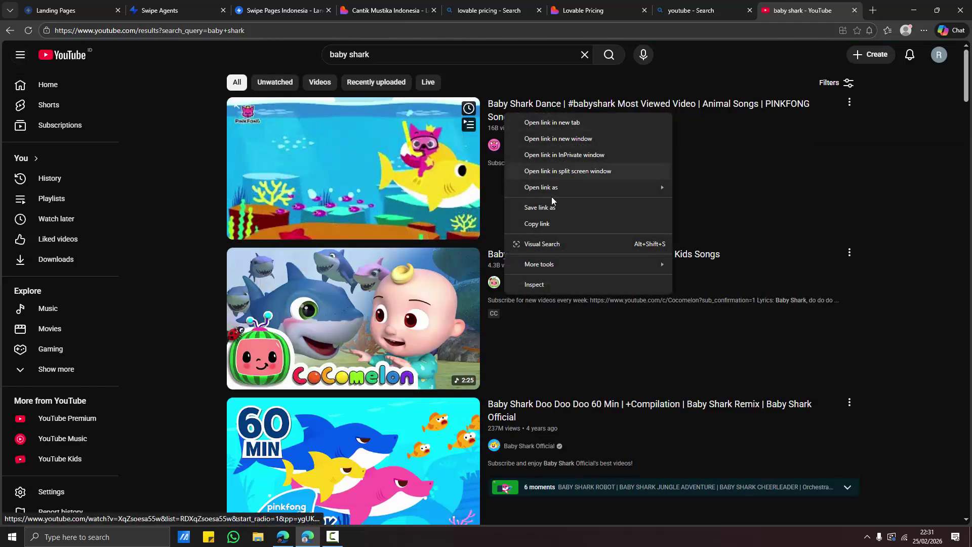
click(554, 224)
click(168, 6)
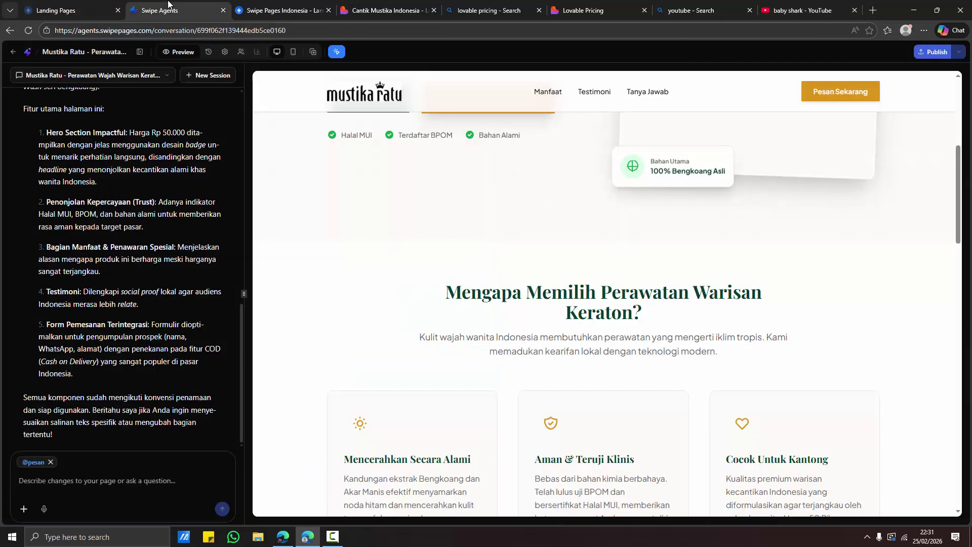
click(142, 454)
text(masukan link youtube:)
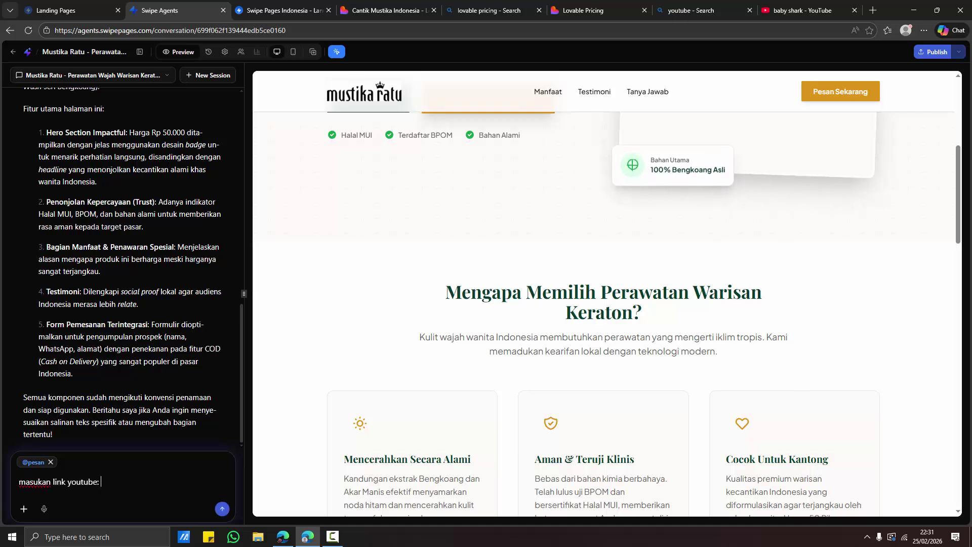
key(ctrl+v)
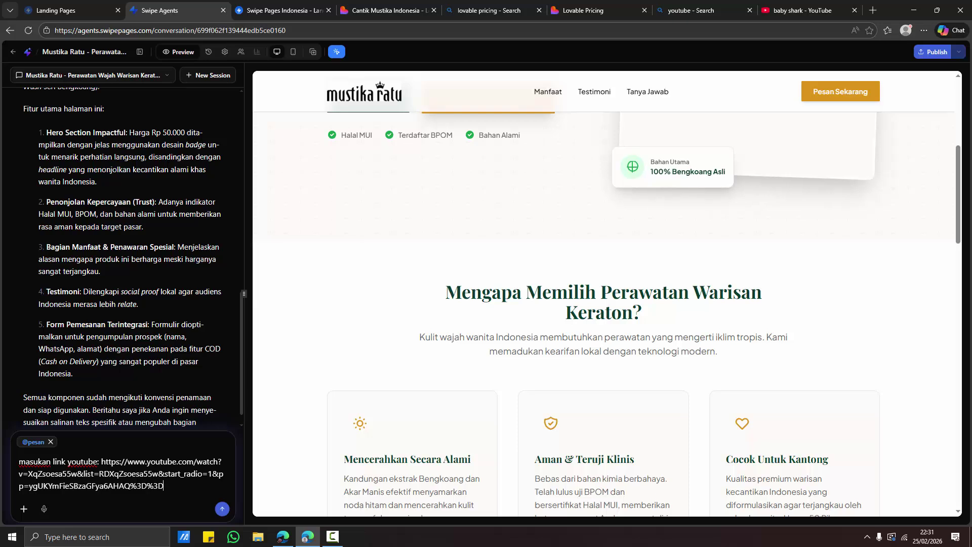
drag(83, 473, 235, 515)
key(BackSpace)
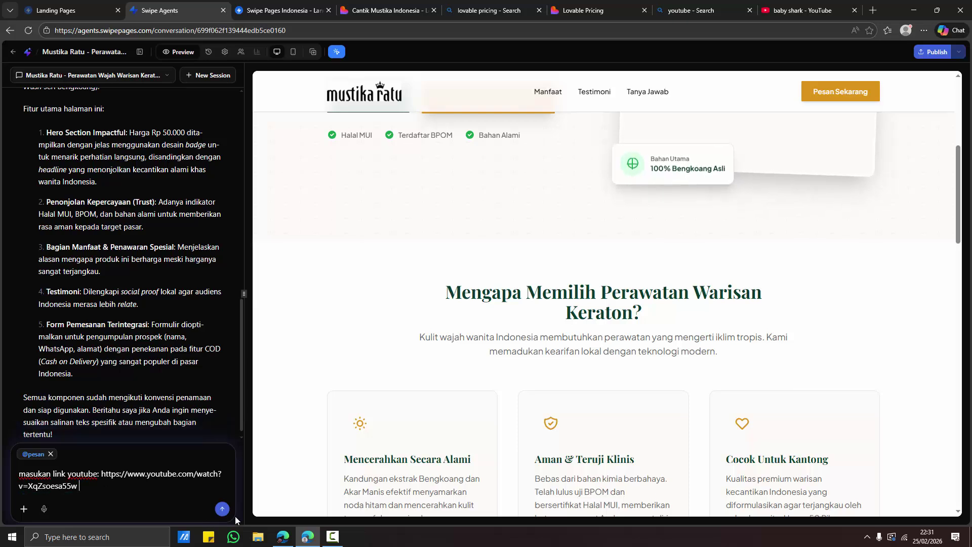
Step: Complete the prompt with "ke dalam situs di bagian awalnya" and send it to the page-building agent
text(ke dalam situs pem)
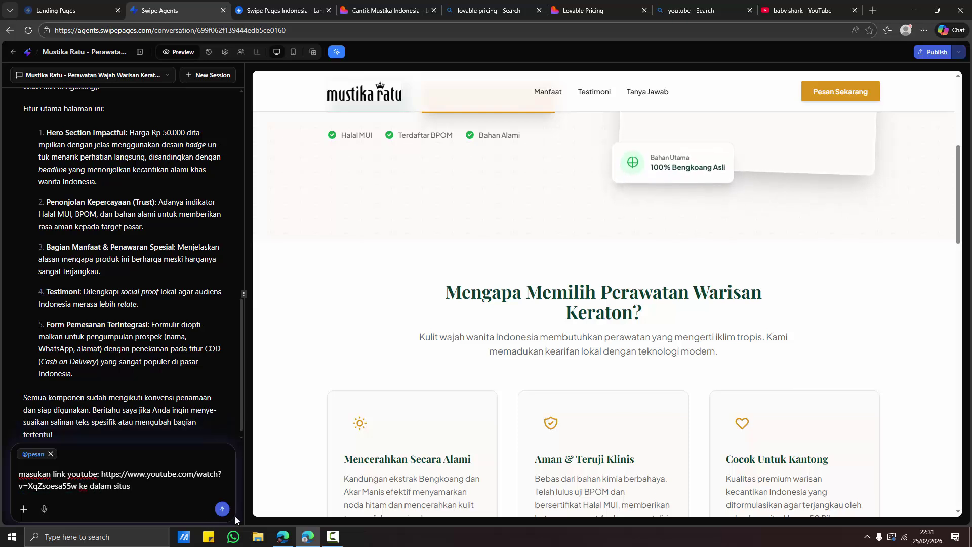
key(BackSpace)
key(BackSpace)
key(BackSpace)
text(di bahia)
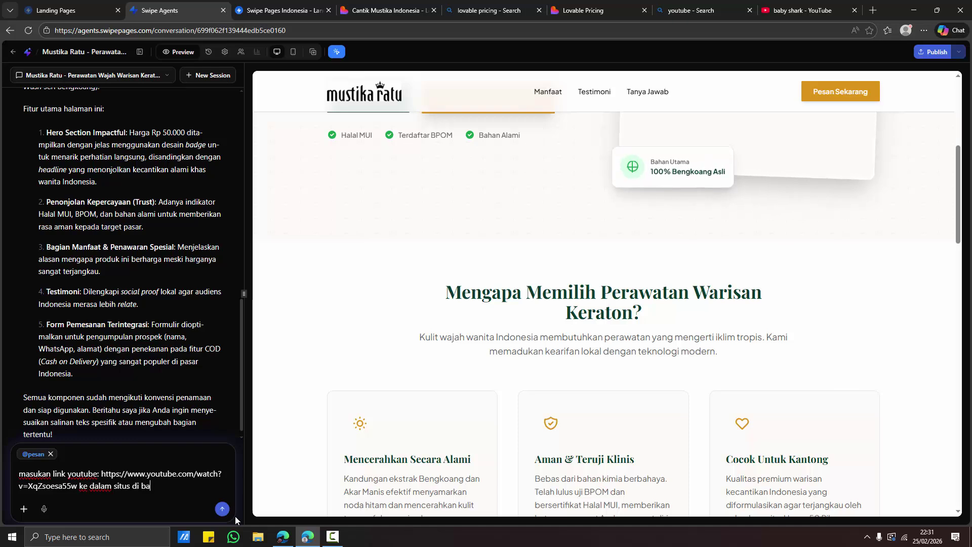
key(BackSpace)
key(BackSpace)
key(BackSpace)
text(gian )
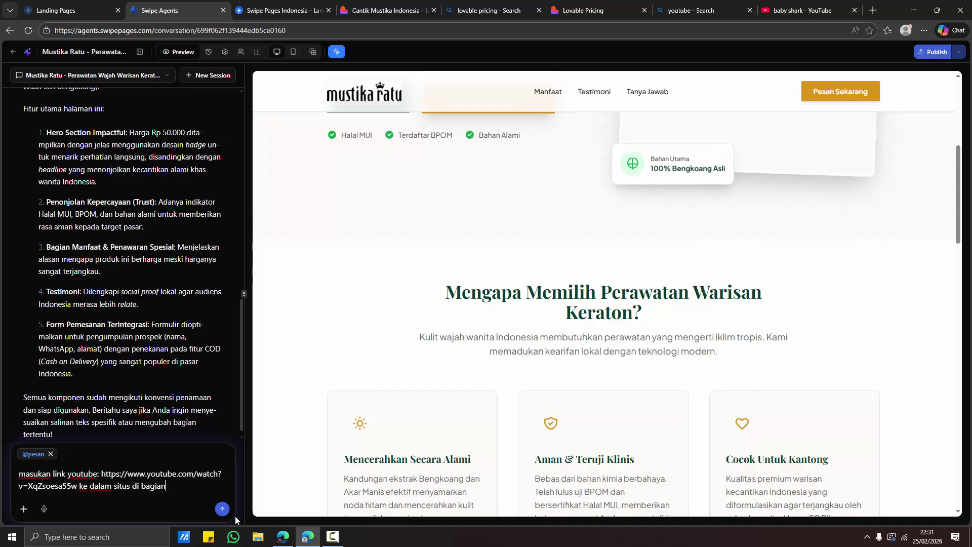
text(awalnya)
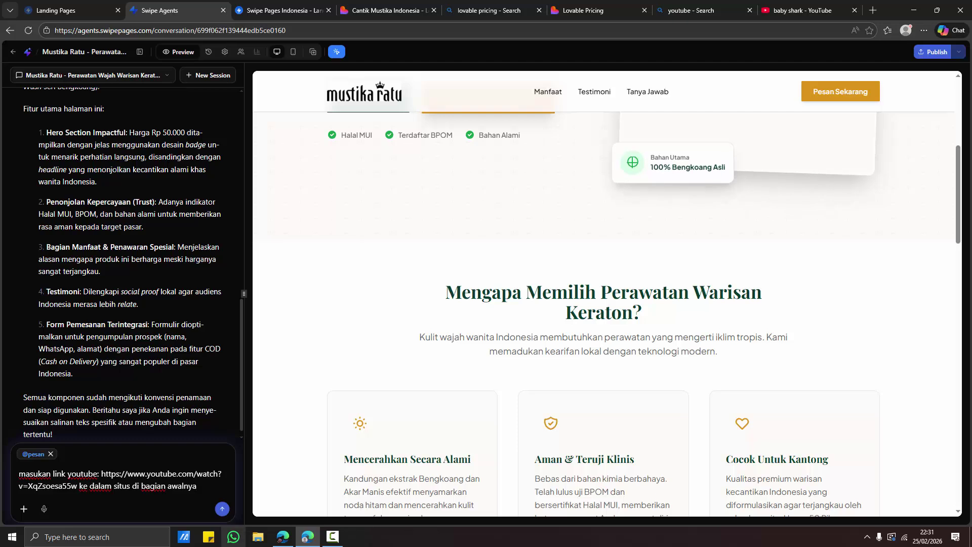
click(224, 511)
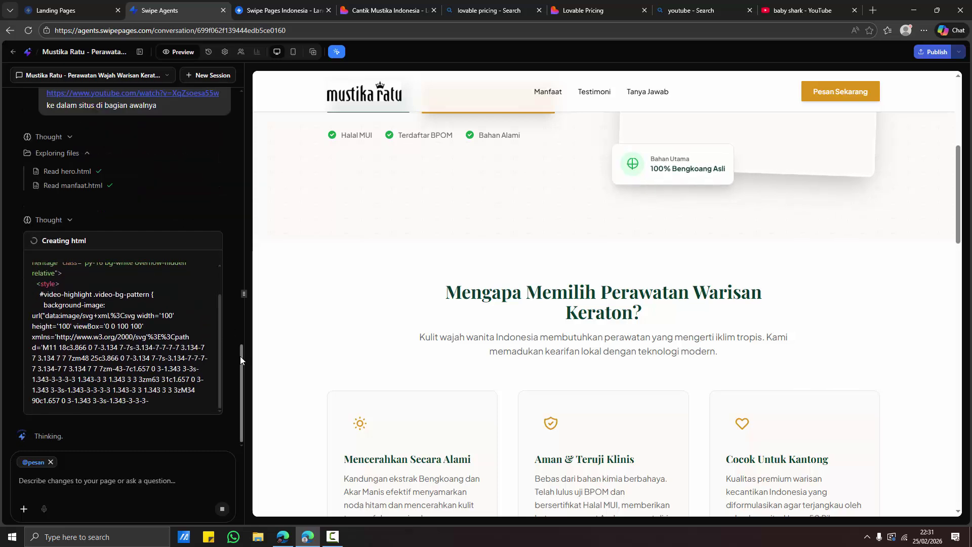
Step: Review the page preview from the hero to the order form and return to the new video section
scroll(855, 331, up, 6)
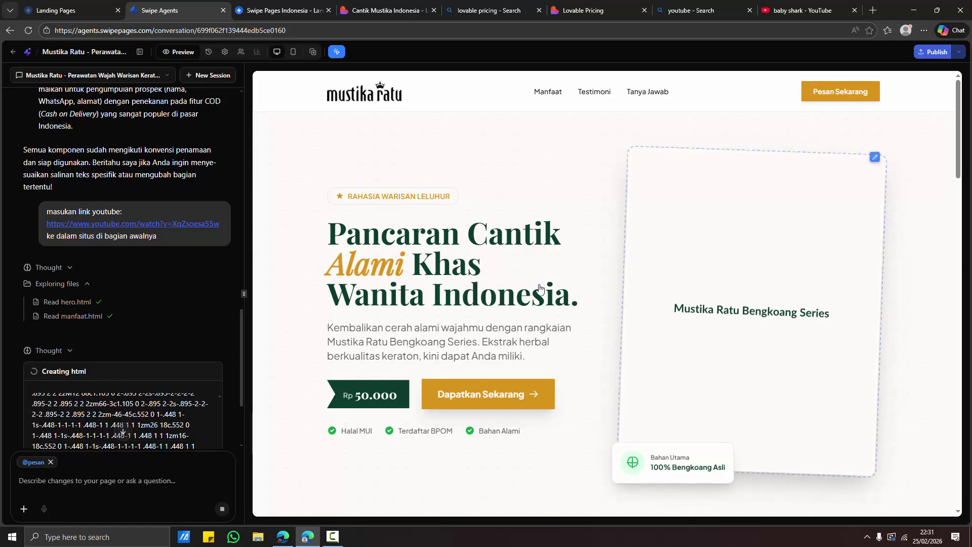
drag(959, 144, 970, 201)
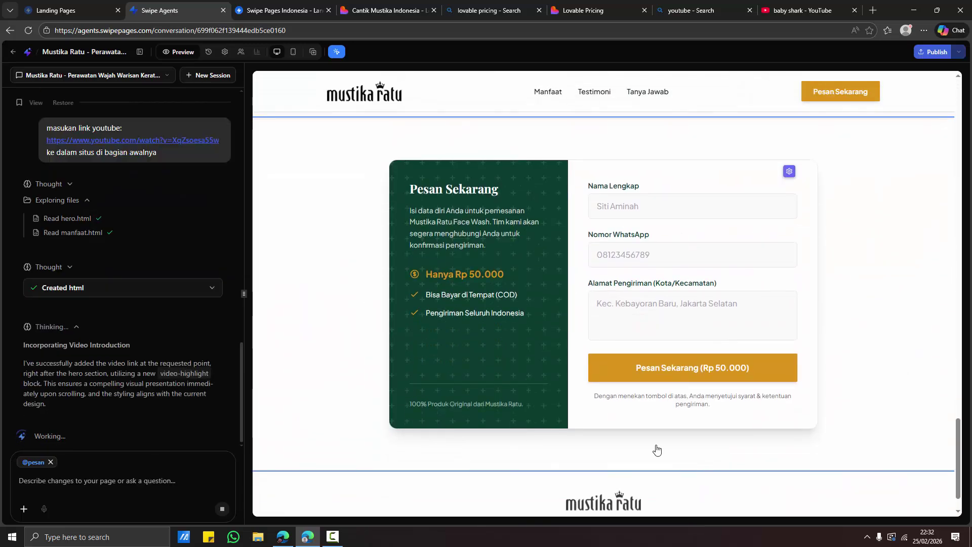
drag(959, 450, 959, 191)
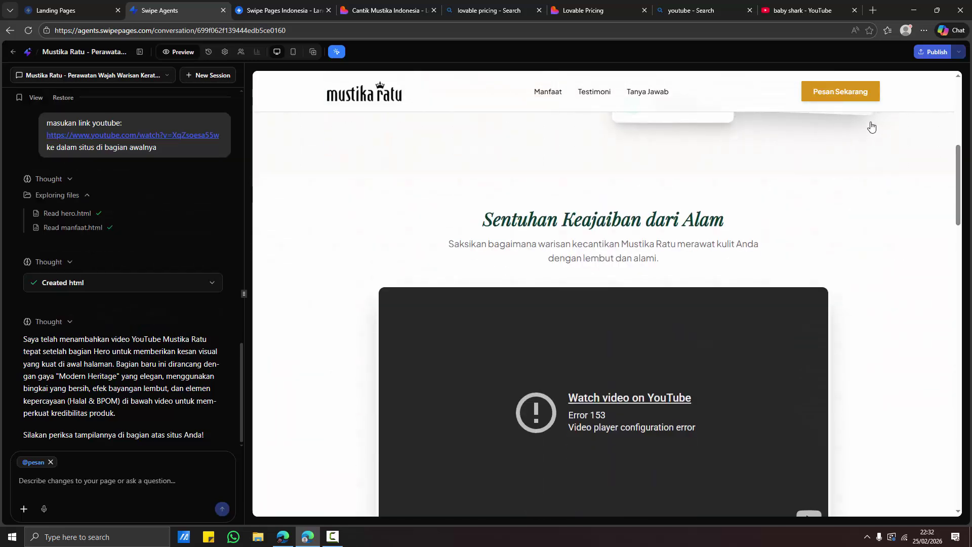
Step: Start publishing the page on an own domain and select test.onenesia.com
click(936, 53)
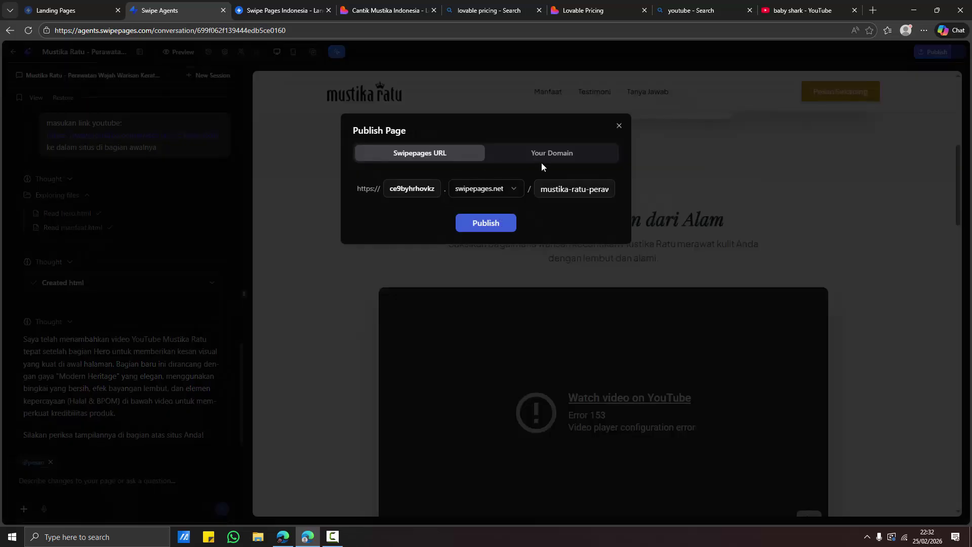
click(558, 158)
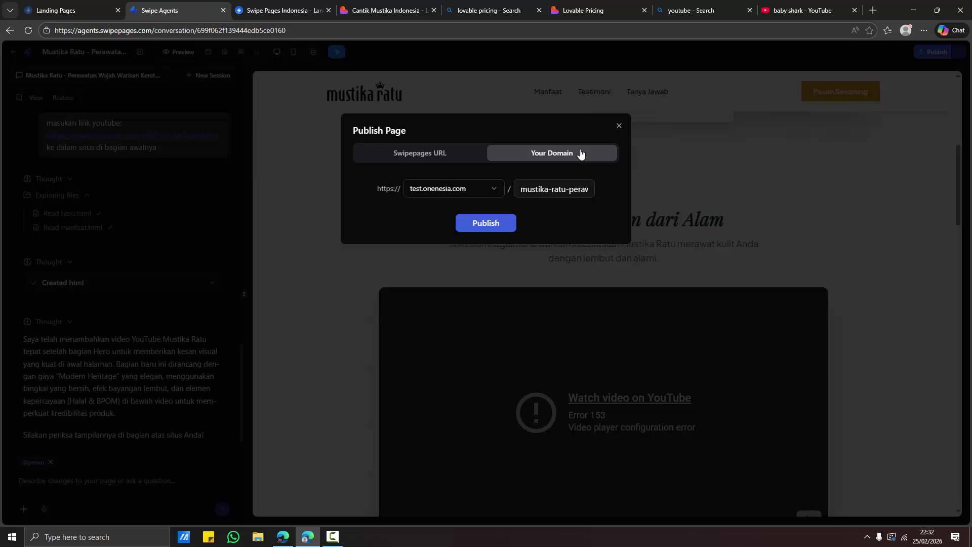
click(477, 197)
click(461, 211)
key(Tab)
Step: Shorten the page path to mustika-ratu-perawatan-wajah and publish the page
click(586, 190)
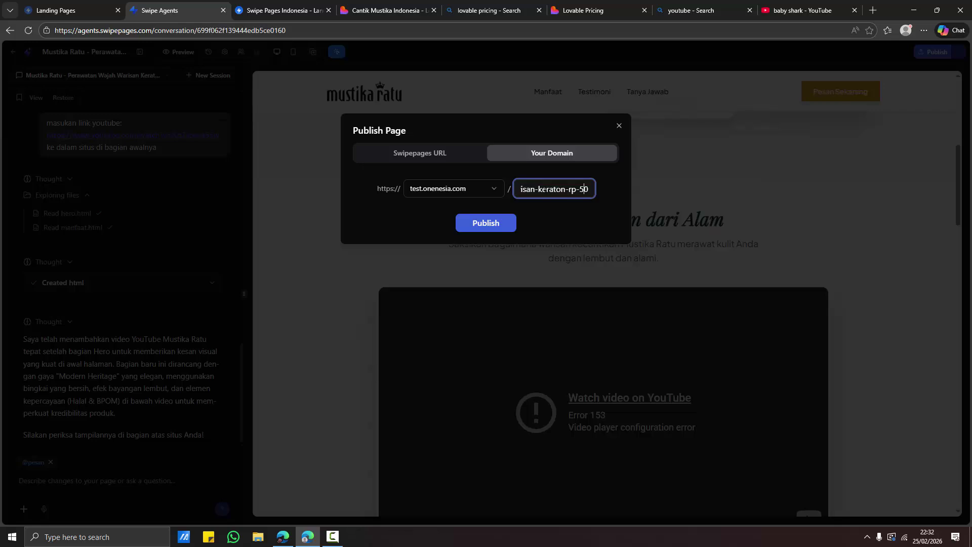
key(BackSpace)
key(BackSpace)
key(BackSpace)
key(BackSpace)
key(BackSpace)
key(BackSpace)
key(BackSpace)
key(BackSpace)
key(BackSpace)
key(BackSpace)
key(BackSpace)
key(BackSpace)
key(BackSpace)
key(BackSpace)
key(BackSpace)
key(BackSpace)
key(BackSpace)
key(BackSpace)
key(BackSpace)
key(BackSpace)
key(BackSpace)
click(491, 224)
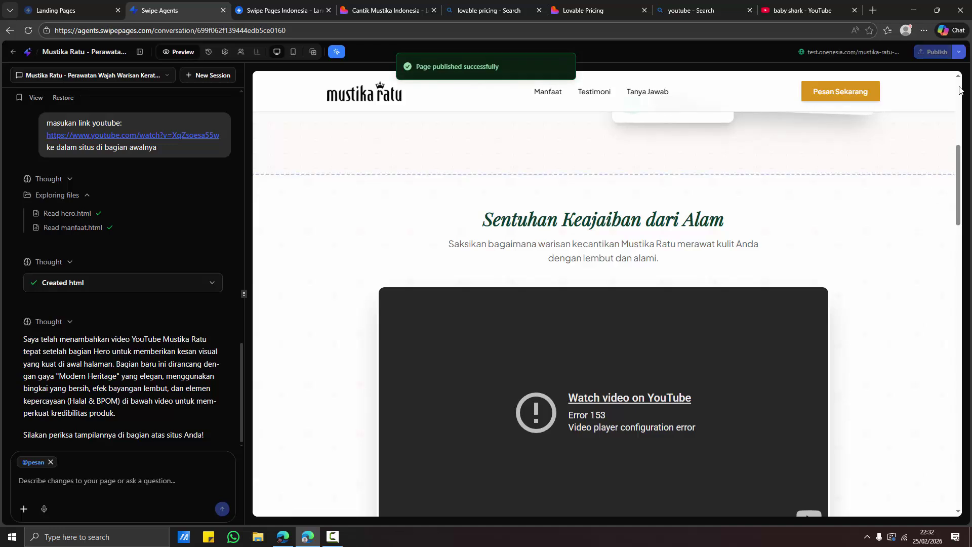
Step: View the live published page, close its tab, view it once more and dismiss the translation offer
click(959, 54)
click(940, 85)
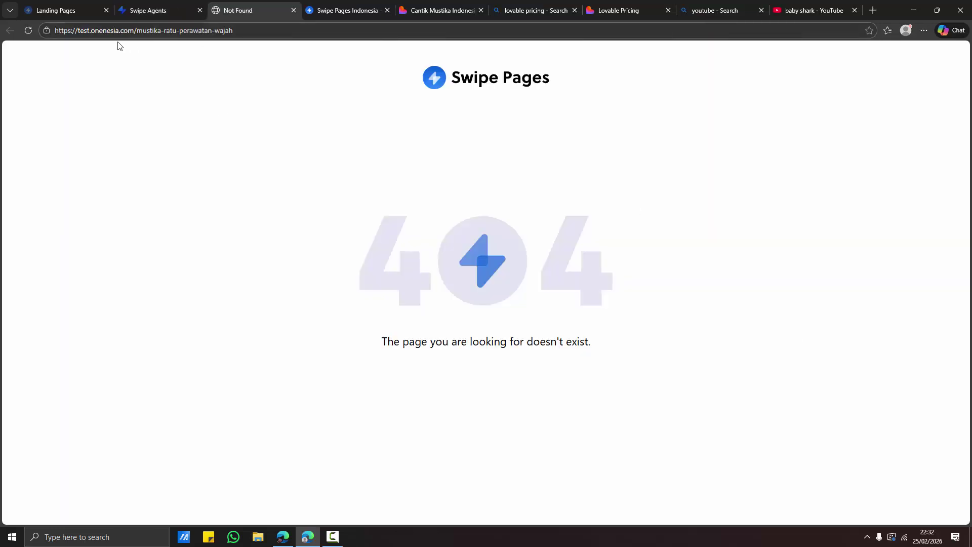
click(292, 11)
click(959, 52)
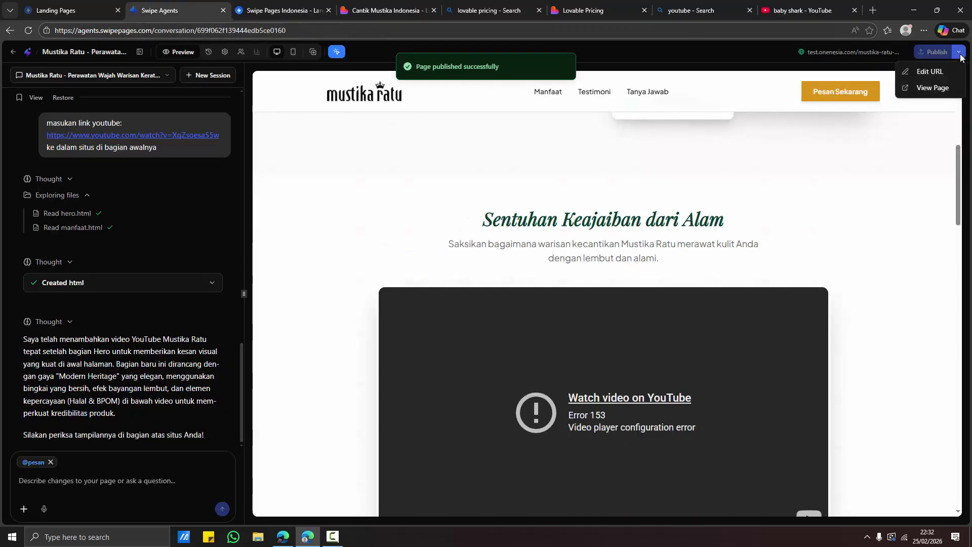
click(935, 88)
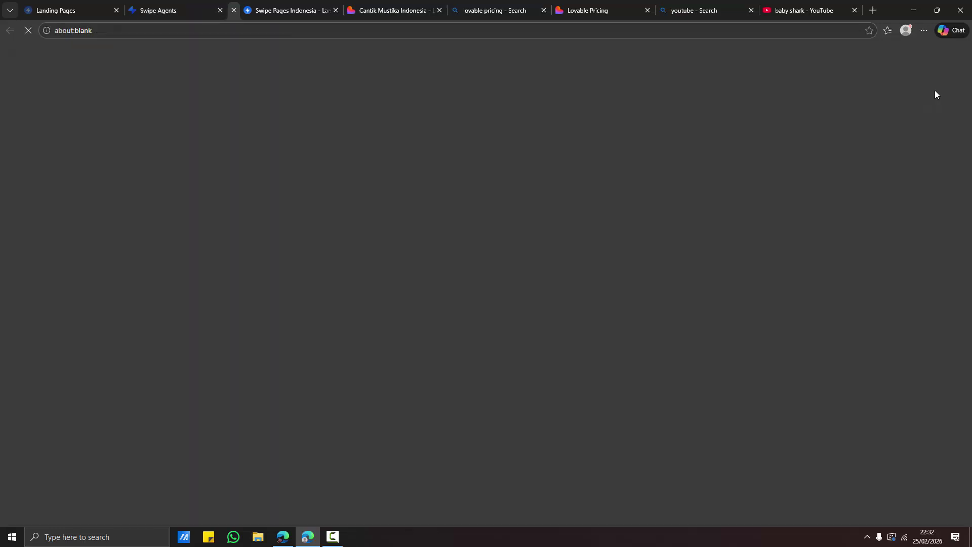
click(854, 111)
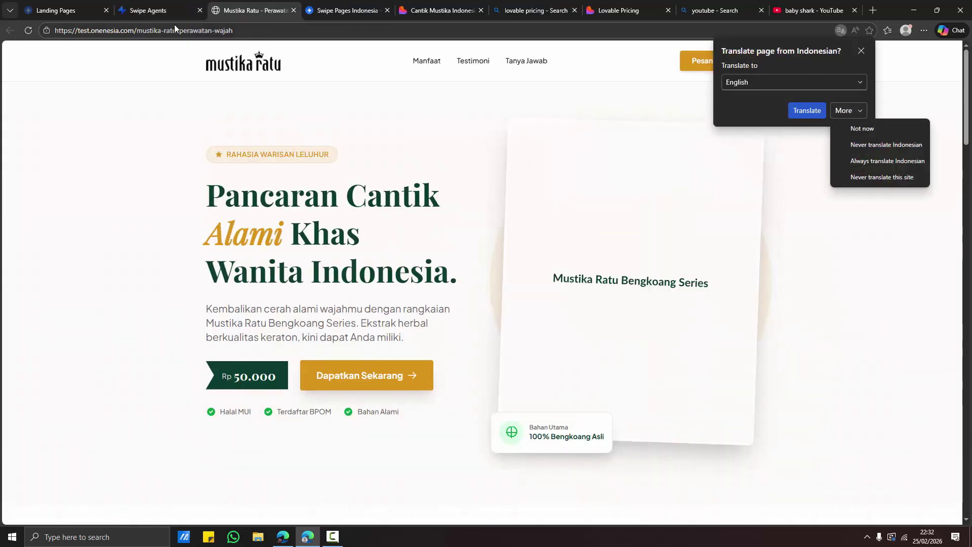
click(808, 110)
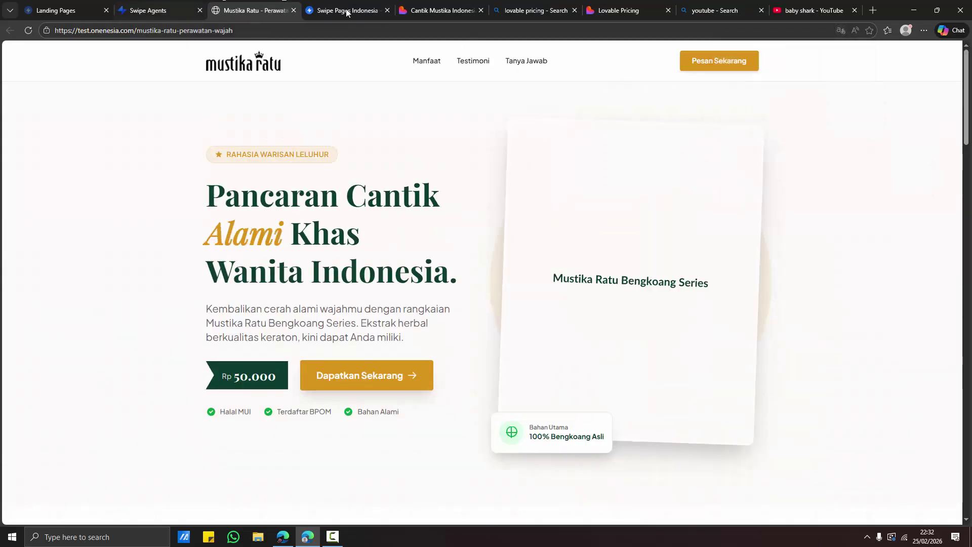
Step: Close the Swipe Pages Indonesia tab and check the custom domain in the published page's address
click(387, 10)
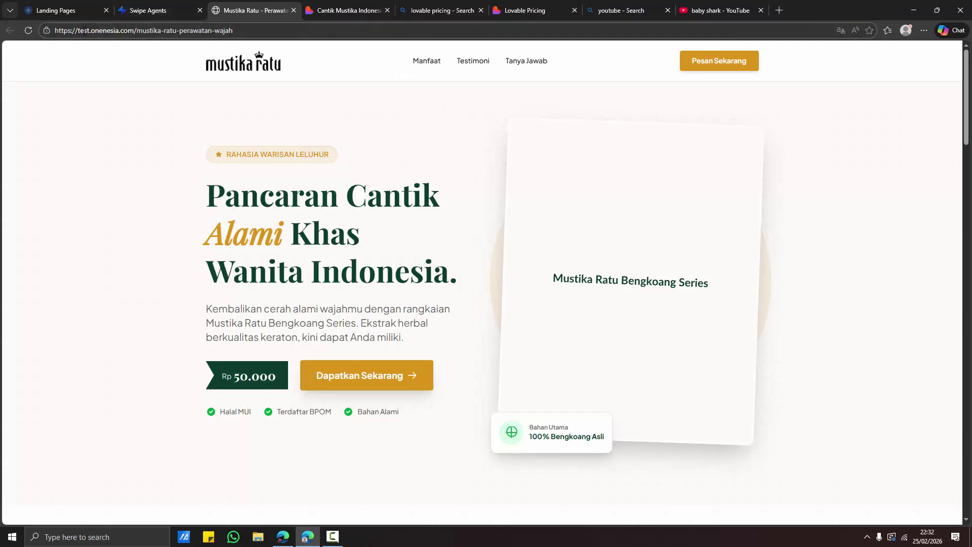
click(144, 30)
click(111, 31)
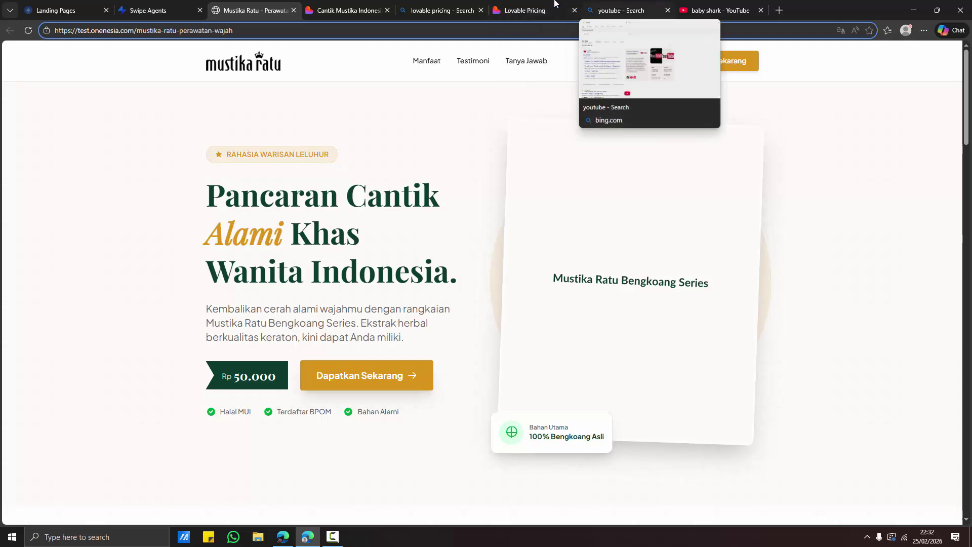
Step: Copy the Lovable project's live URL, cantika-nusantara-mart.lovable.app, and open it in the tab holding the Lovable pricing search
click(525, 19)
click(436, 10)
click(378, 7)
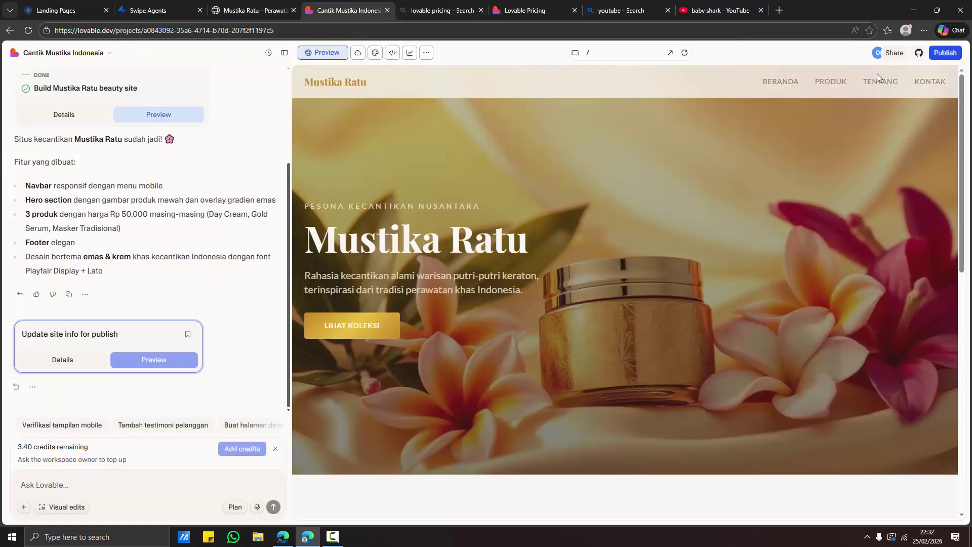
click(945, 53)
click(937, 127)
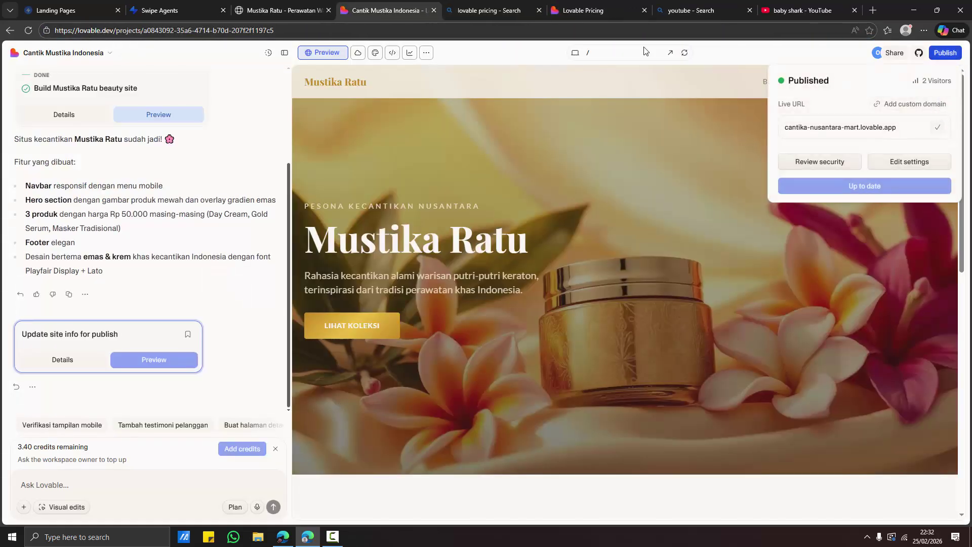
click(489, 10)
click(530, 30)
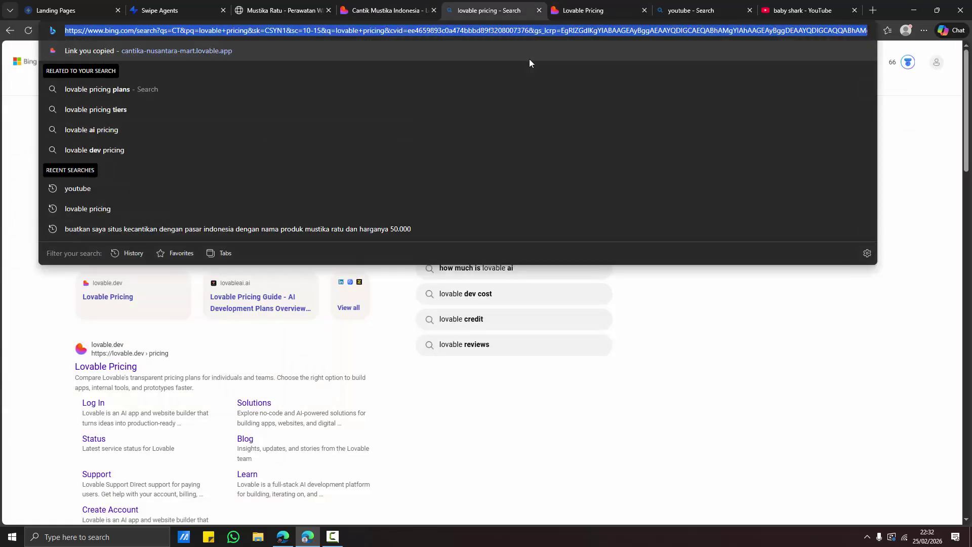
key(ctrl+v)
key(Return)
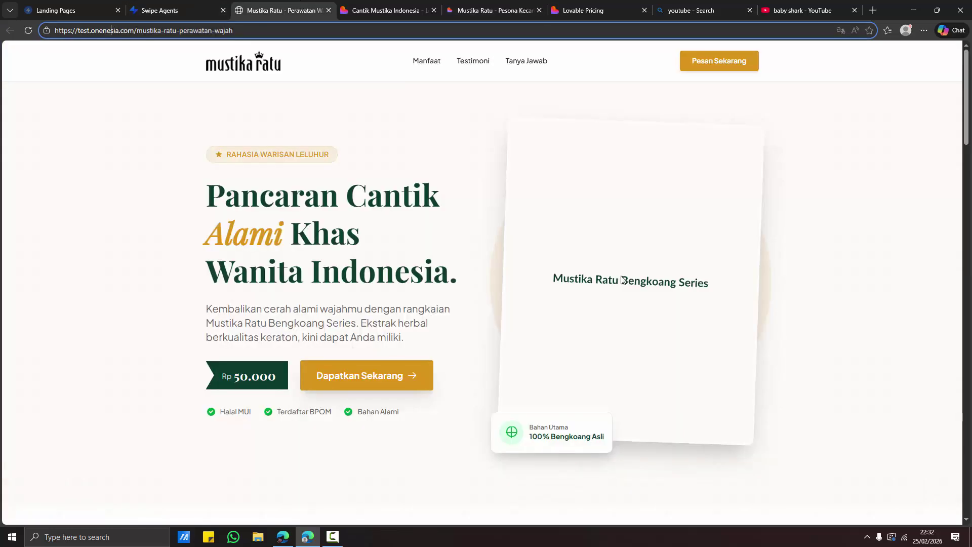
Step: Return to the published Swipe Pages site and examine the embedded YouTube video section and the benefits below it
click(303, 7)
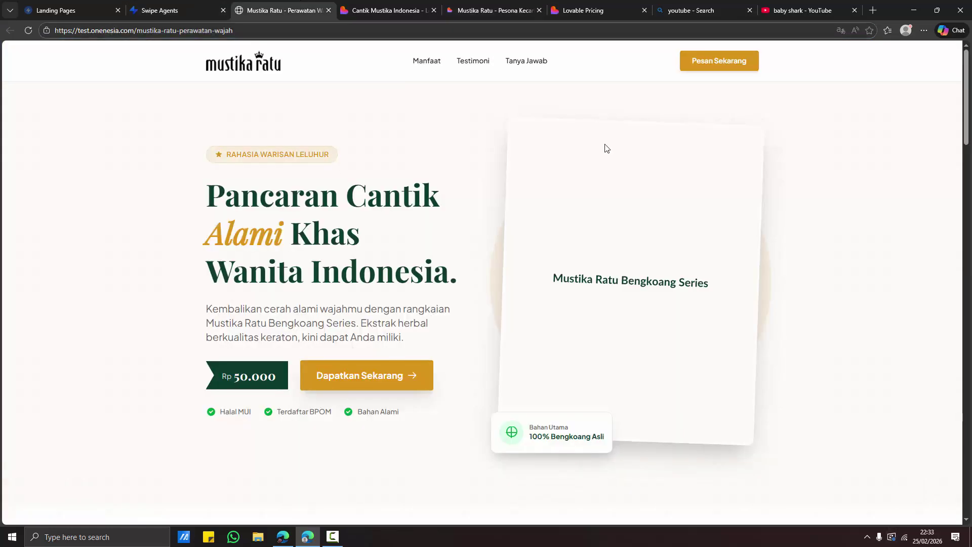
click(964, 173)
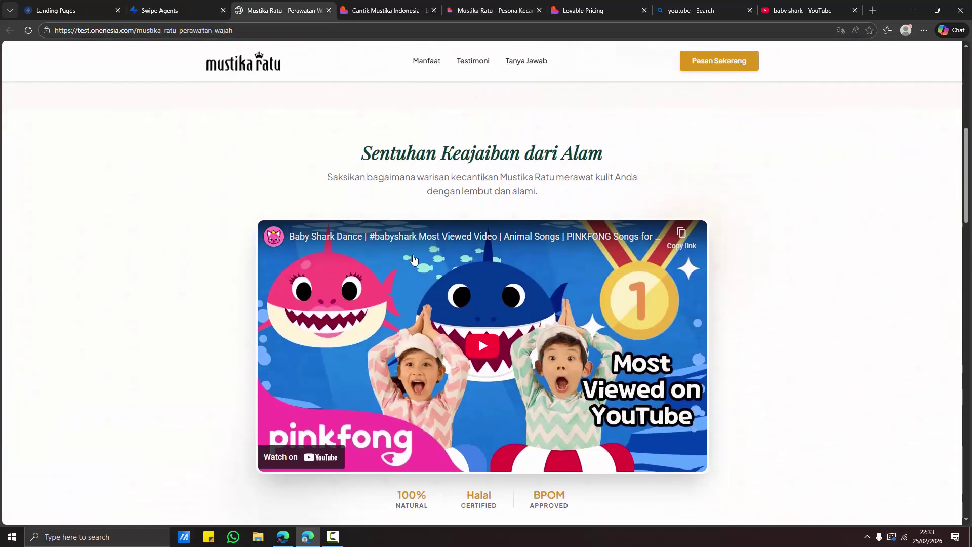
scroll(442, 202, down, 3)
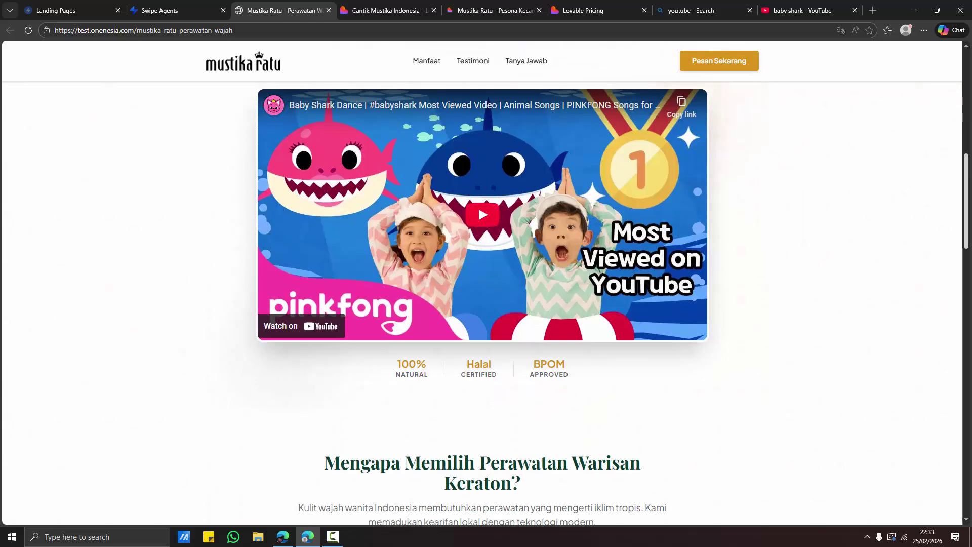
scroll(415, 170, up, 2)
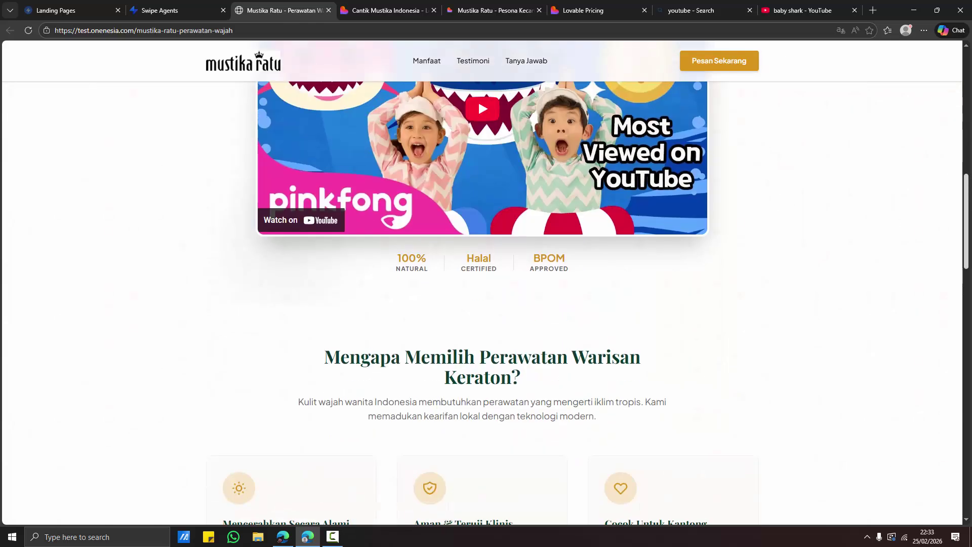
click(969, 244)
click(969, 182)
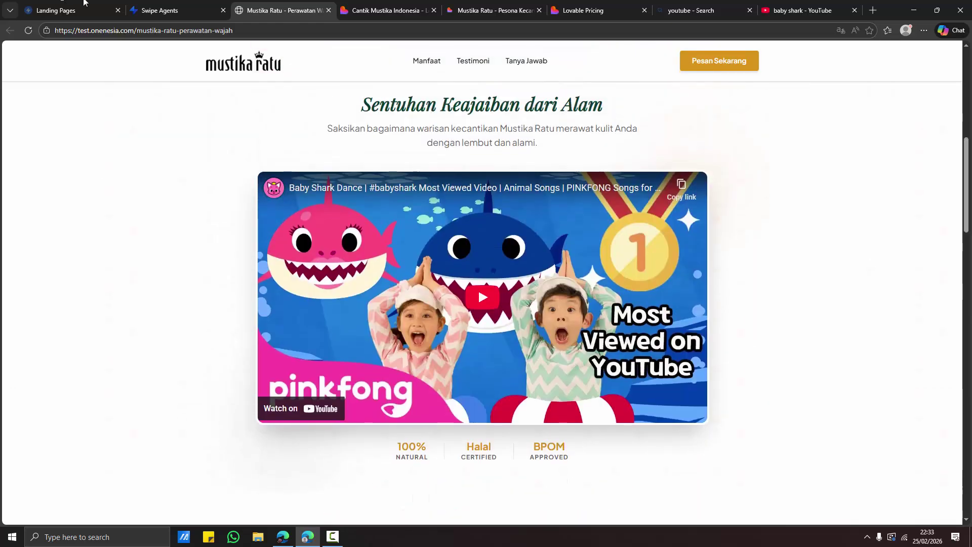
Step: Switch to Swipe Agents and review the page preview from the video section down to the testimonials
click(161, 10)
drag(958, 149, 959, 170)
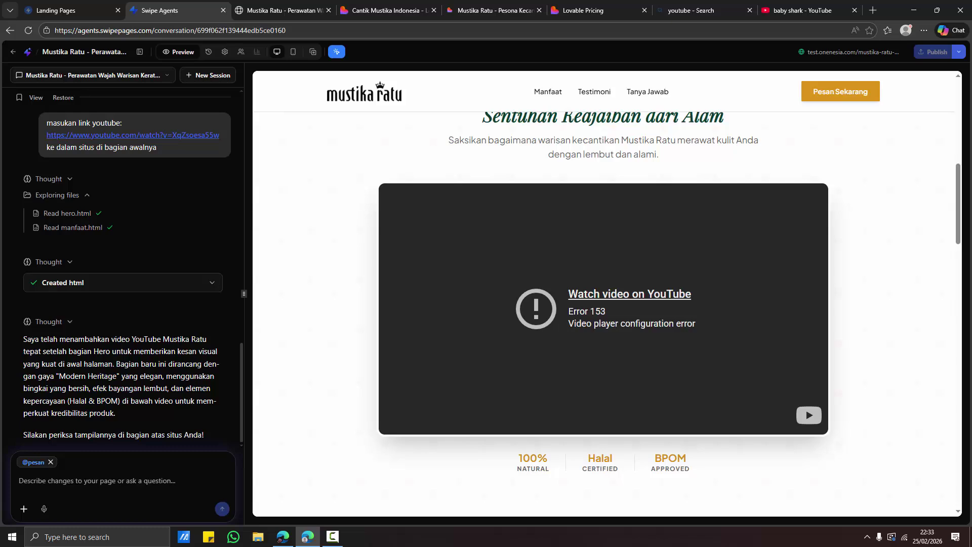
drag(963, 227, 969, 388)
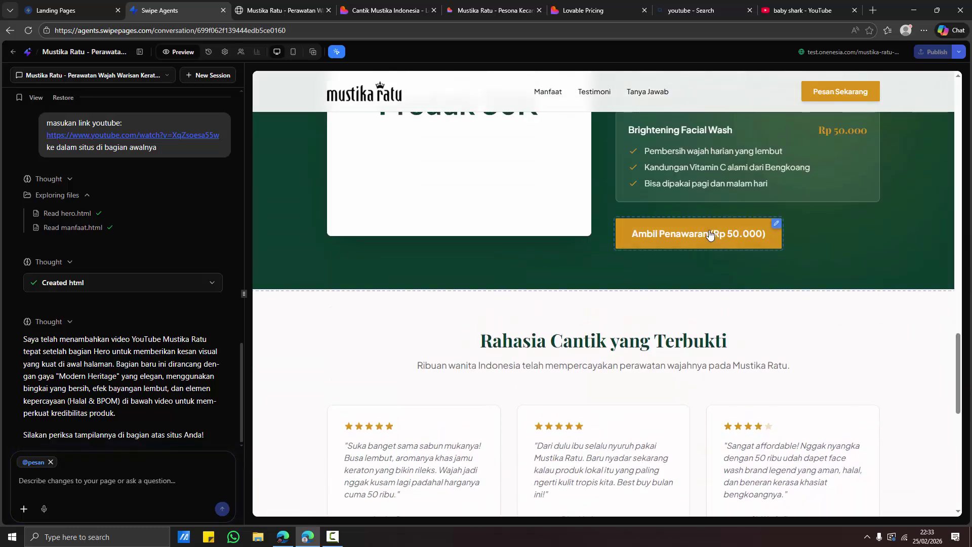
Step: Send Swipe Agents the prompt "Tambahkan floating button untuk situs ini dengan harga 50.000" to add a floating button to the page
click(76, 481)
text(Tambahkan floati)
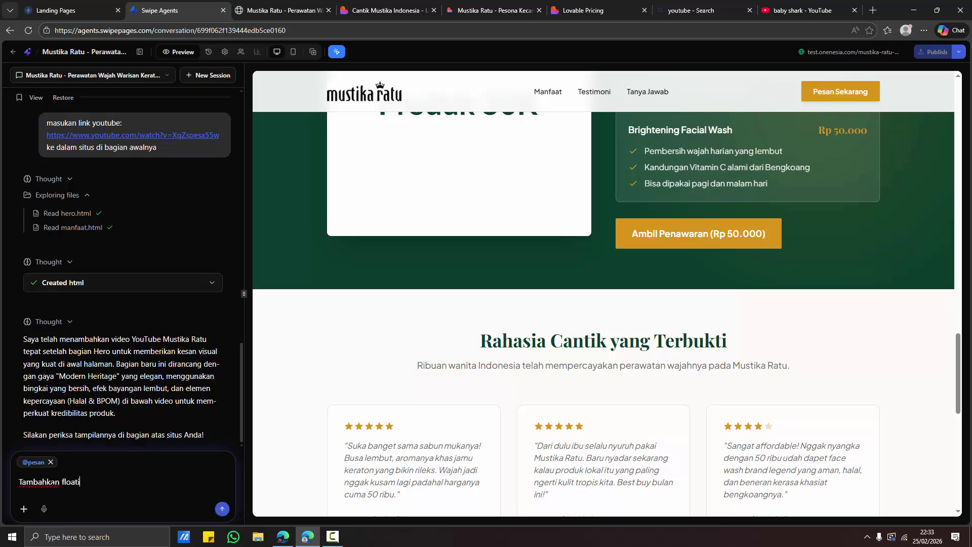
text(ng button untuk situs ini d)
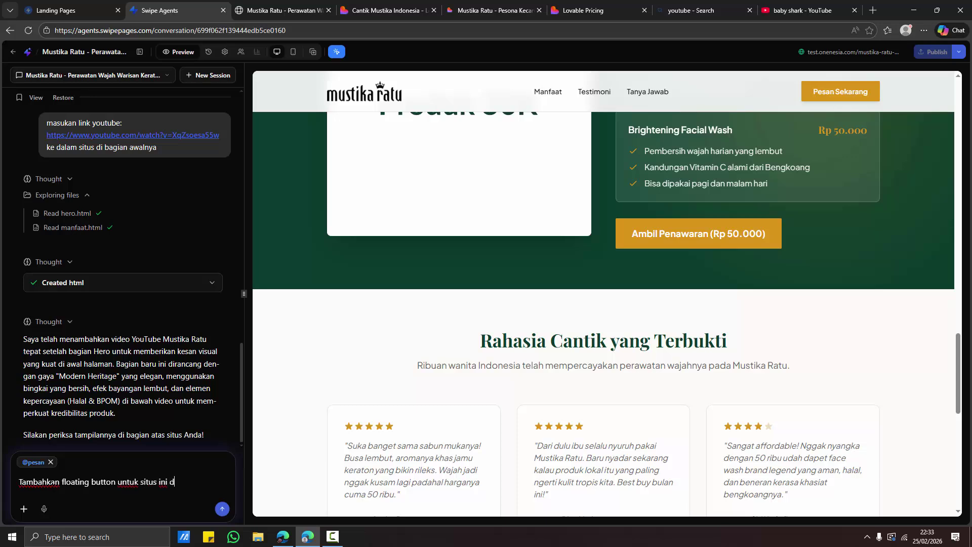
text(engan harga 50)
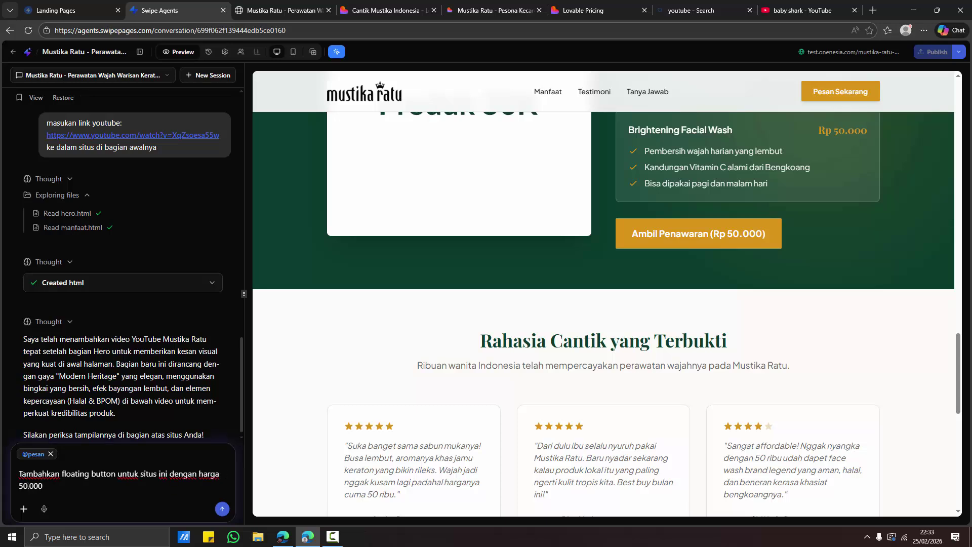
text(.000)
click(221, 509)
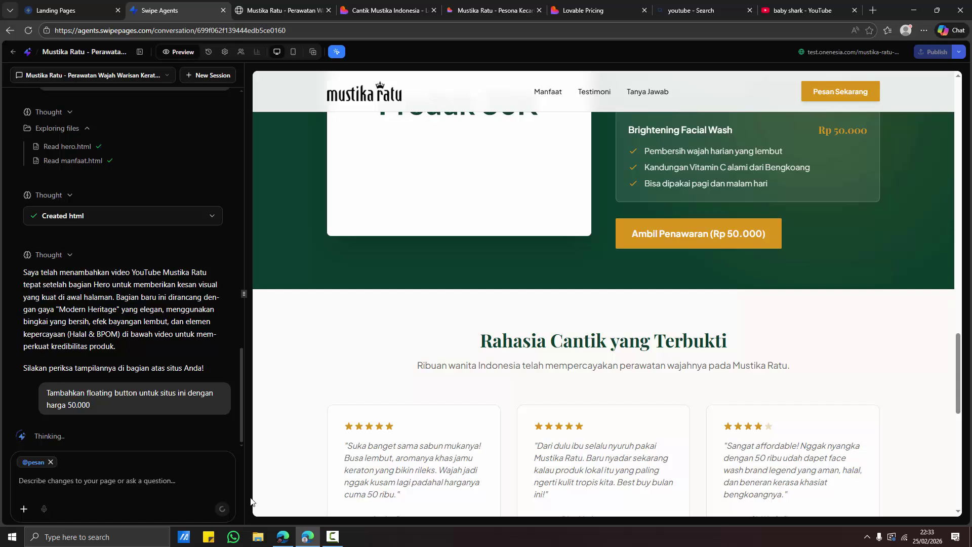
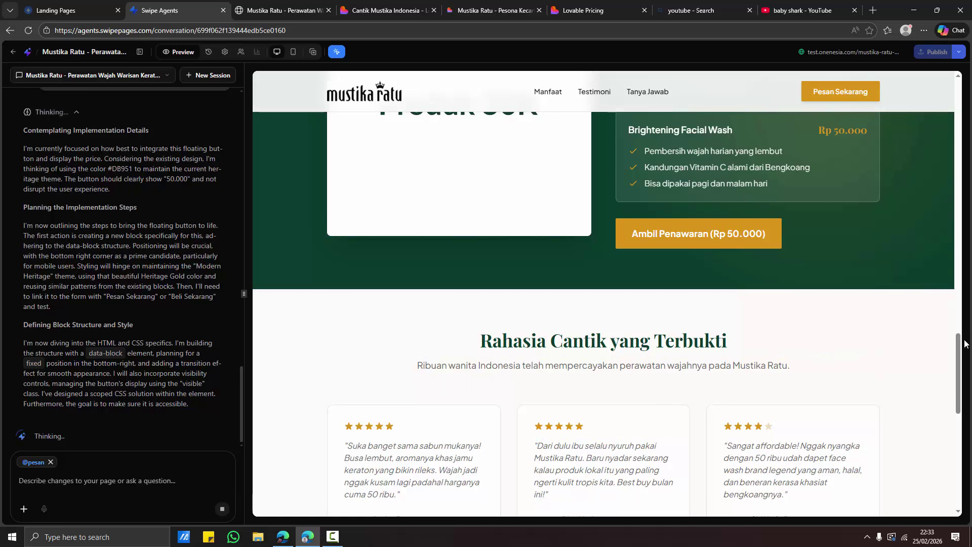
Step: Review the page preview from the hero to the order form and back to the video section, checking the floating Pesan Sekarang button
scroll(923, 202, up, 20)
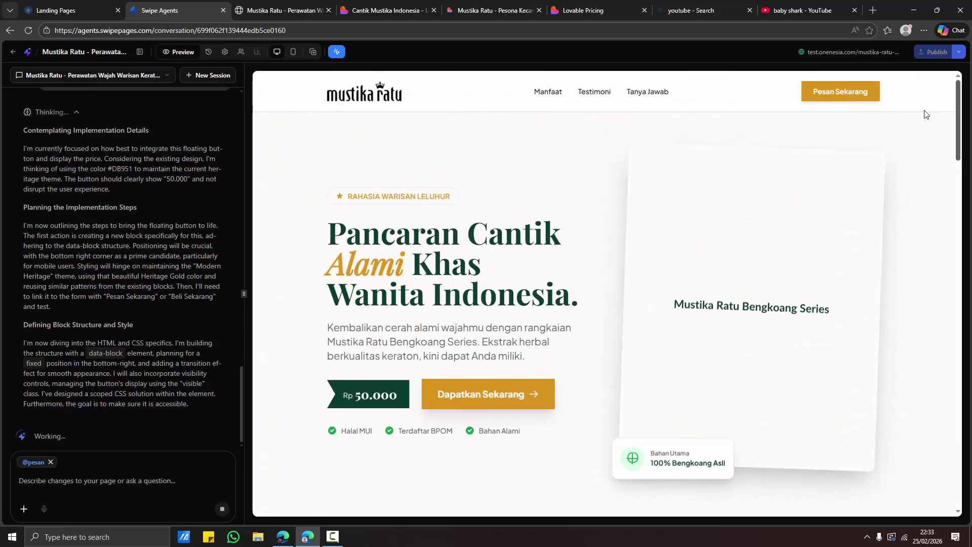
drag(958, 121, 958, 451)
scroll(937, 206, up, 20)
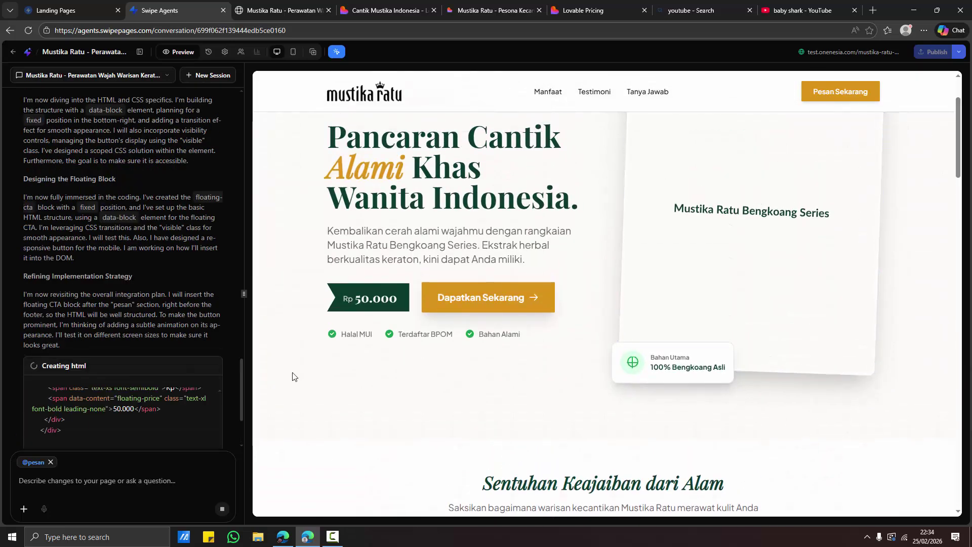
scroll(490, 263, down, 15)
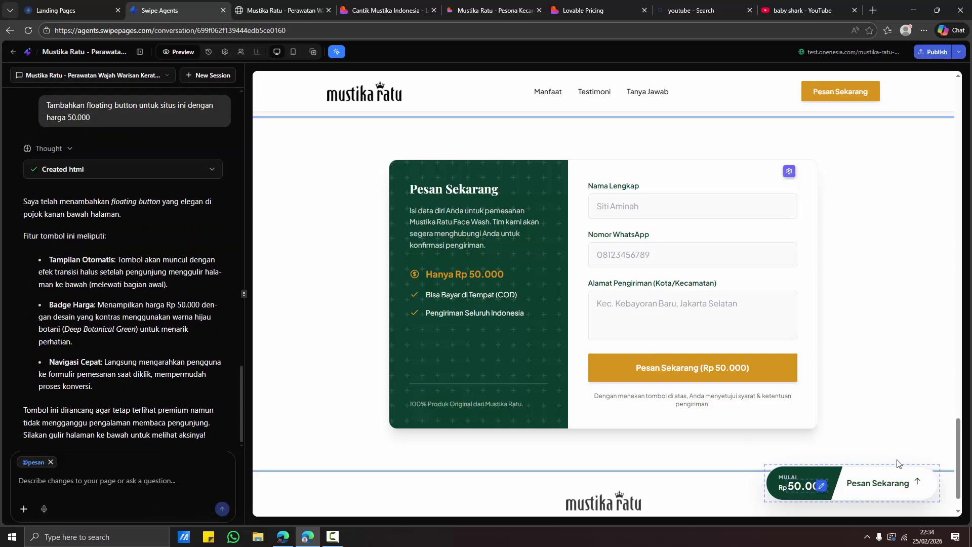
mouse_move(958, 446)
mouse_down()
mouse_move(948, 229)
mouse_move(957, 102)
mouse_move(970, 186)
mouse_move(970, 432)
mouse_up()
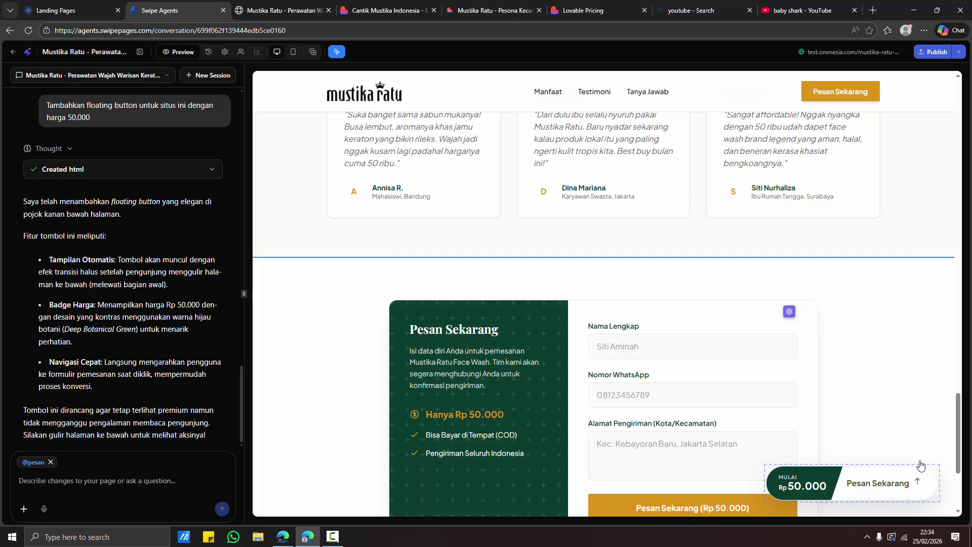
drag(970, 445, 971, 162)
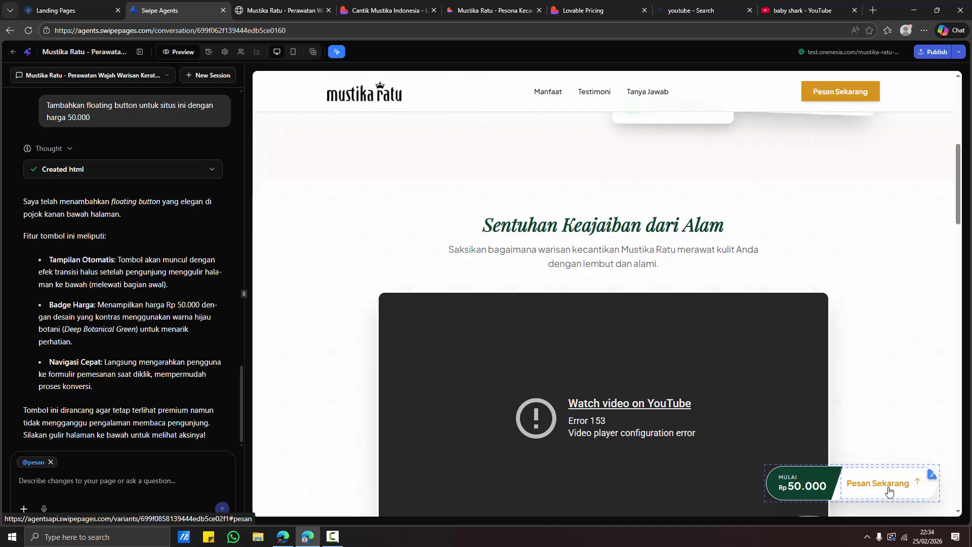
Step: Draft the prompt "Tambahkan link: masukan link penjualan di button Pesan Sekarang" without sending it, and highlight its text
click(171, 476)
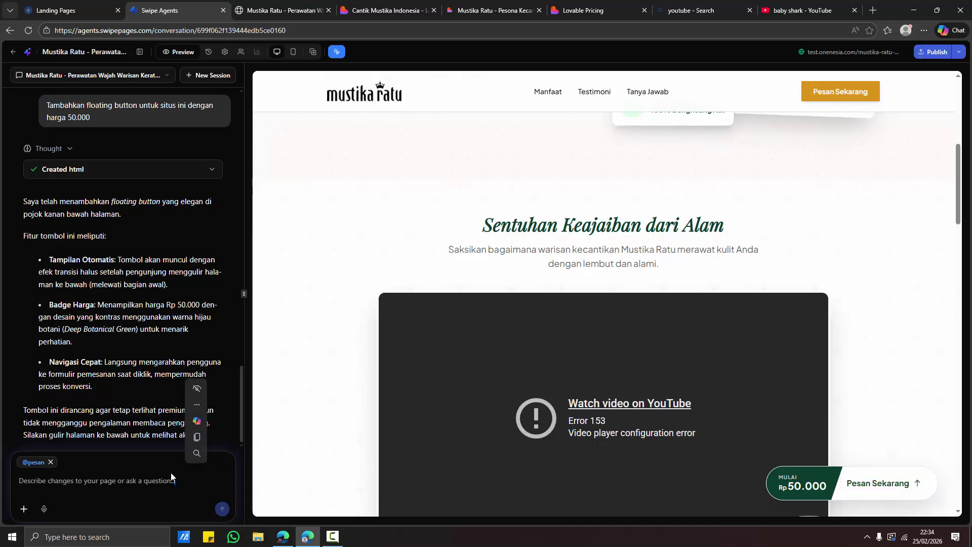
text(Tambahkan link:)
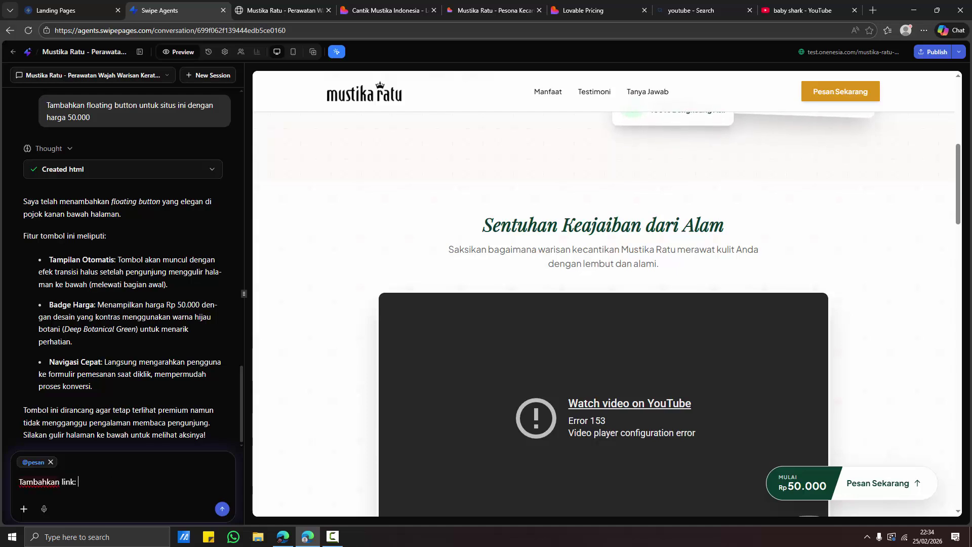
text( ,as)
key(BackSpace)
key(BackSpace)
key(BackSpace)
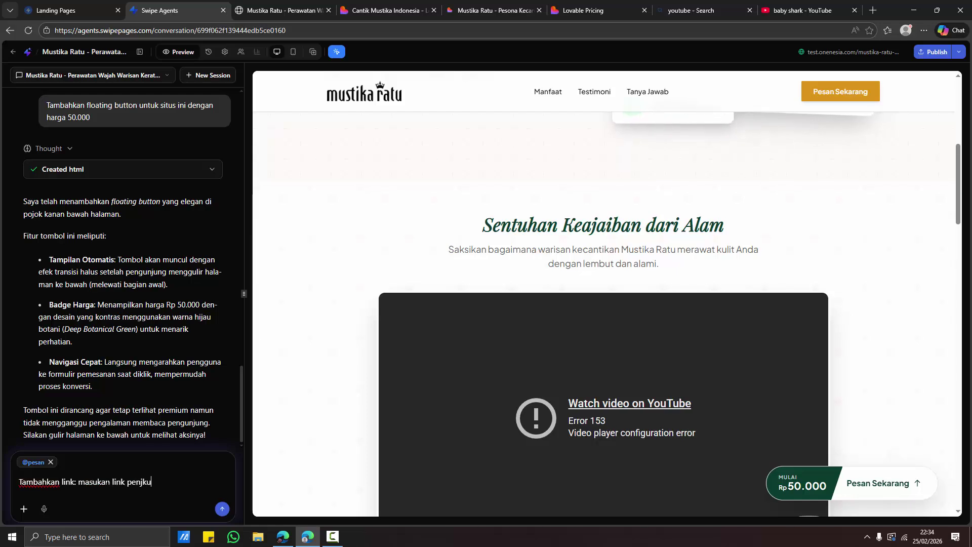
text(masukan link penjualan di bu)
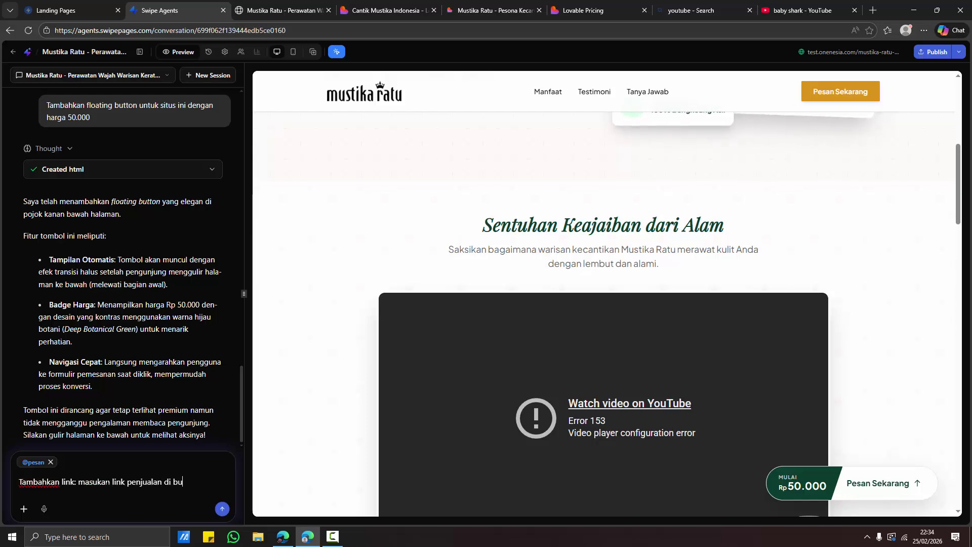
text(tton Pesan Sekarang)
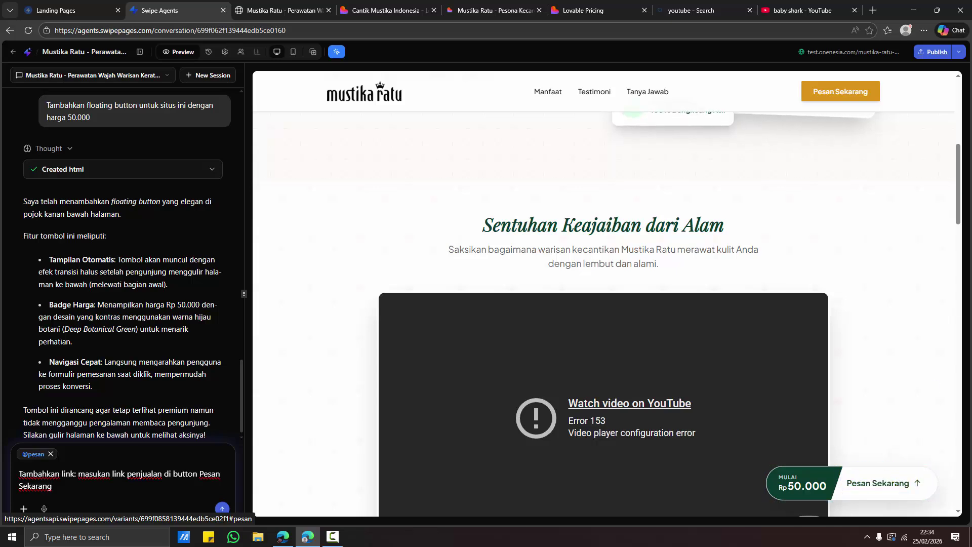
drag(964, 208, 970, 436)
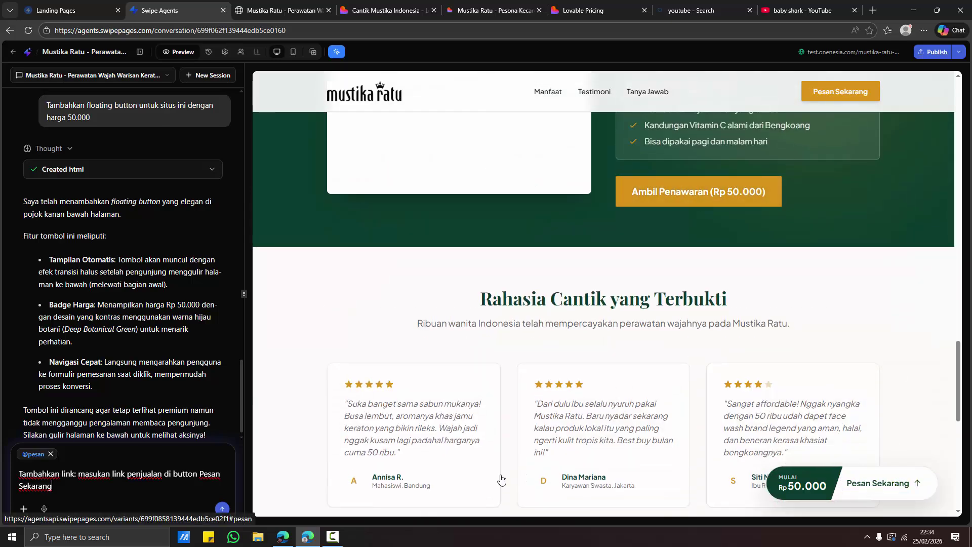
drag(55, 487, 1, 466)
right_click(30, 485)
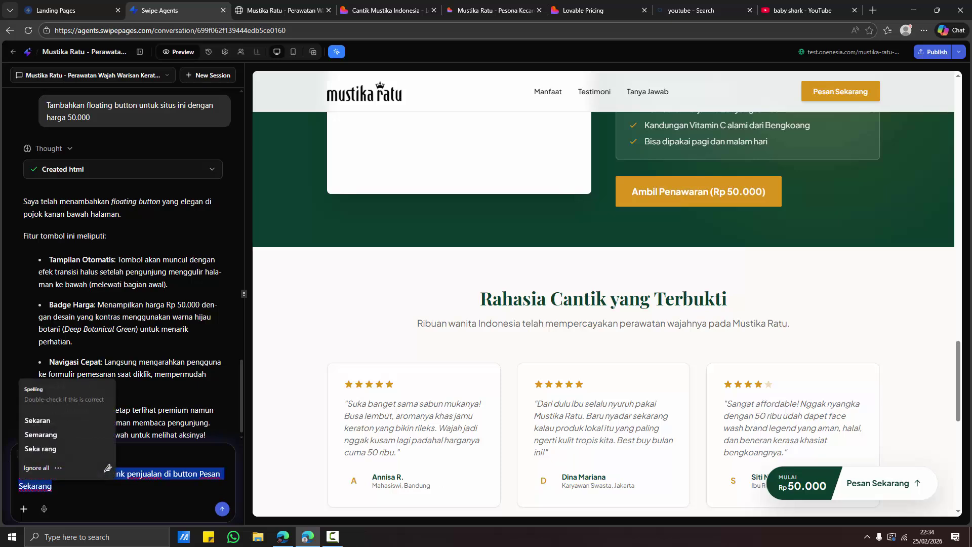
drag(957, 353, 970, 293)
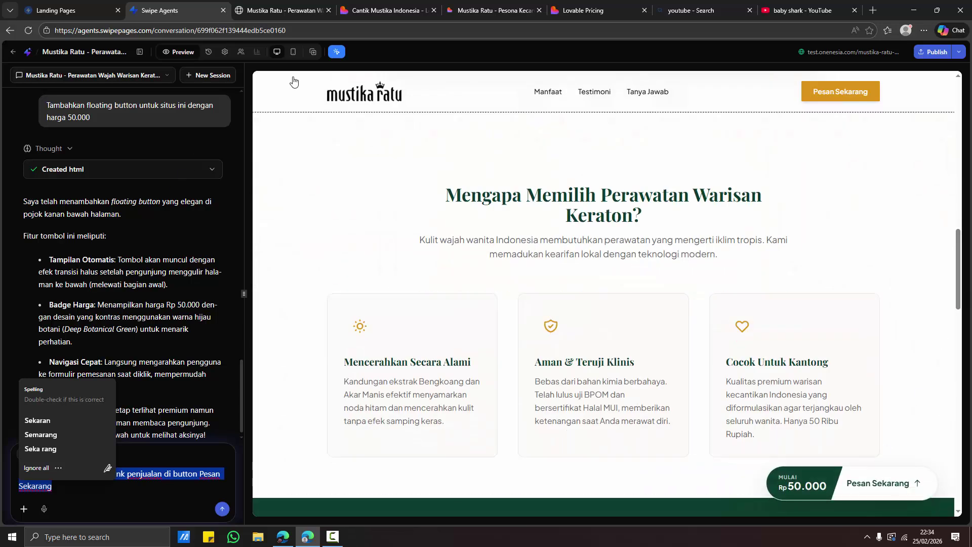
Step: Open launch.onenesia.com/swipepages in the browser tab holding the published Mustika Ratu page
click(280, 6)
click(308, 29)
text(pro)
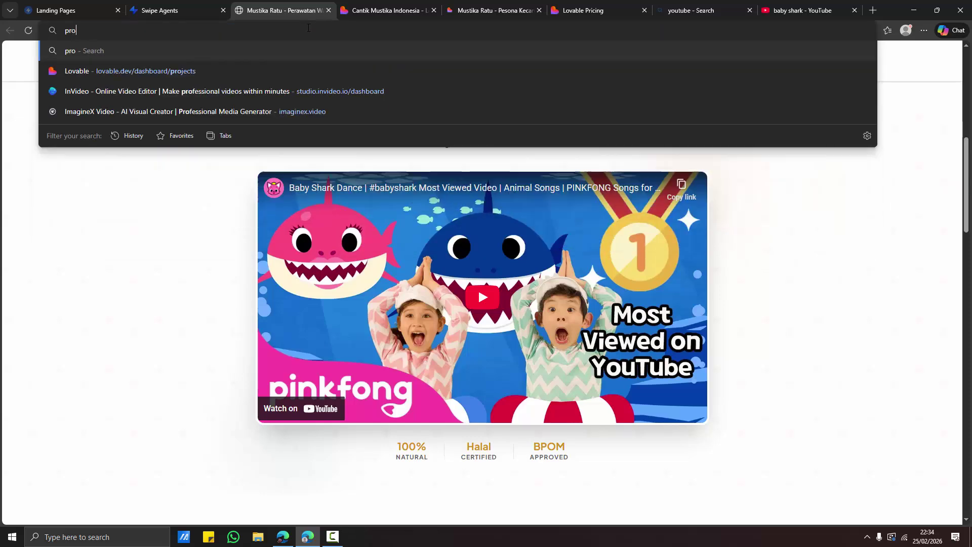
key(BackSpace)
key(BackSpace)
key(BackSpace)
text(laun)
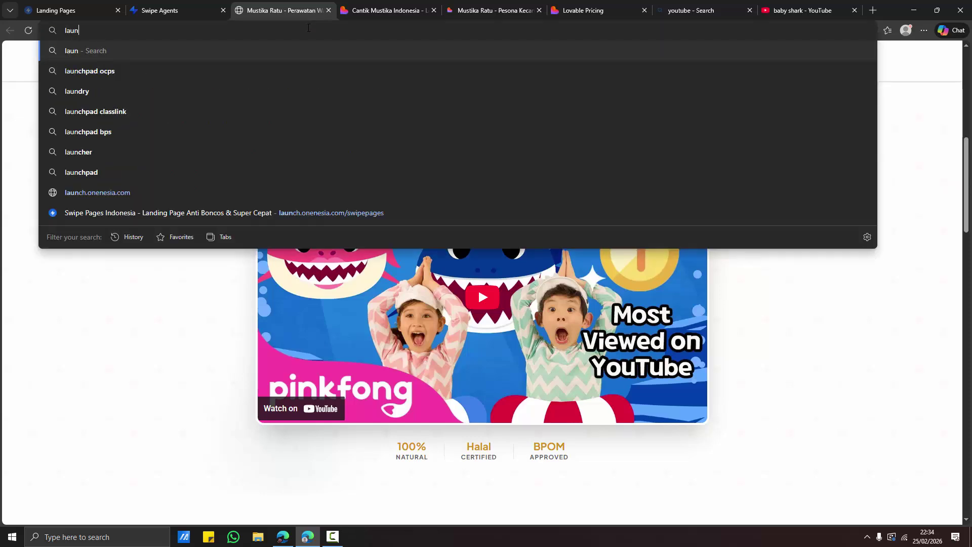
key(Down)
key(Down)
key(Down)
key(Down)
key(Down)
key(Down)
key(Down)
key(Down)
key(Return)
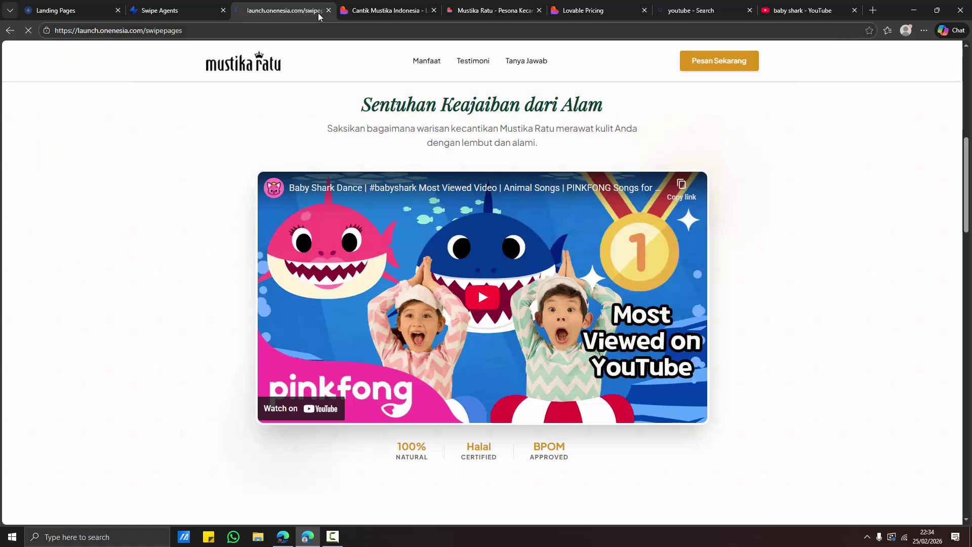
Step: Review the Swipe Pages Indonesia sales page from the hero through the CDN section to the highlighted Swipe Pages vs Scalev heading
scroll(969, 67, down, 3)
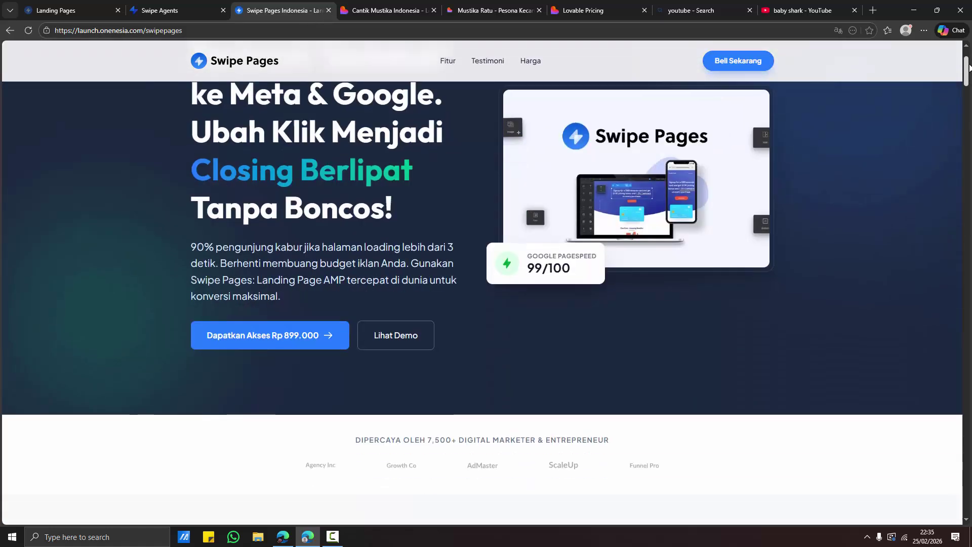
drag(968, 68, 969, 164)
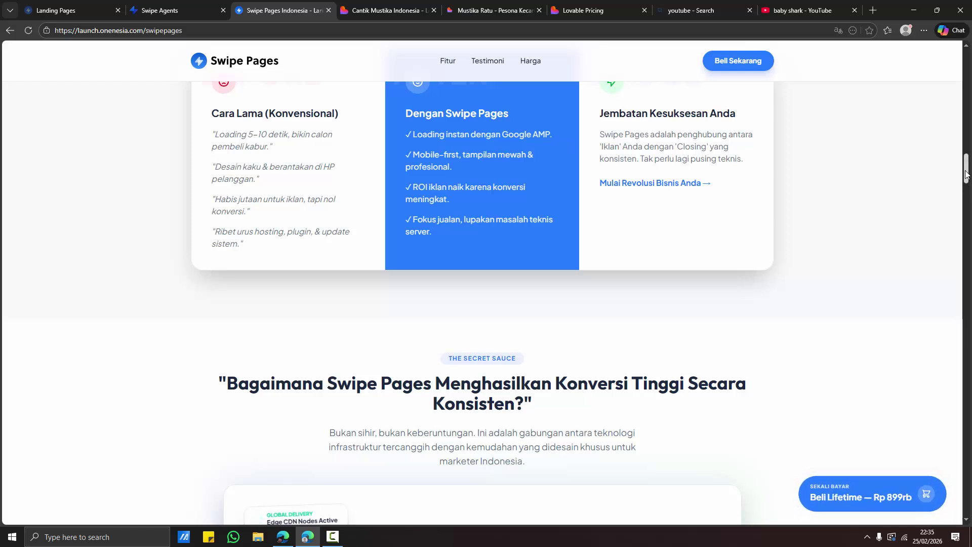
drag(966, 177, 752, 237)
scroll(273, 292, down, 1)
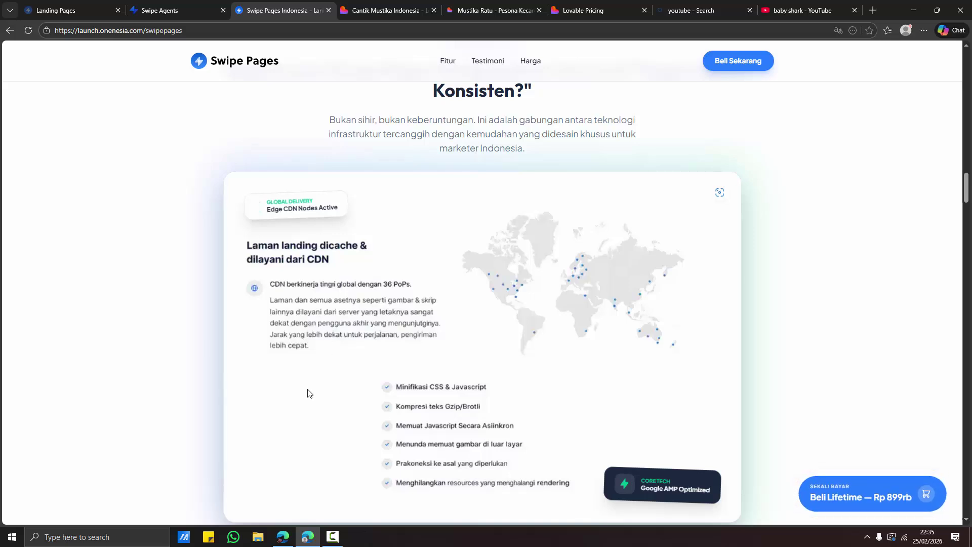
drag(968, 192, 968, 340)
drag(337, 314, 650, 306)
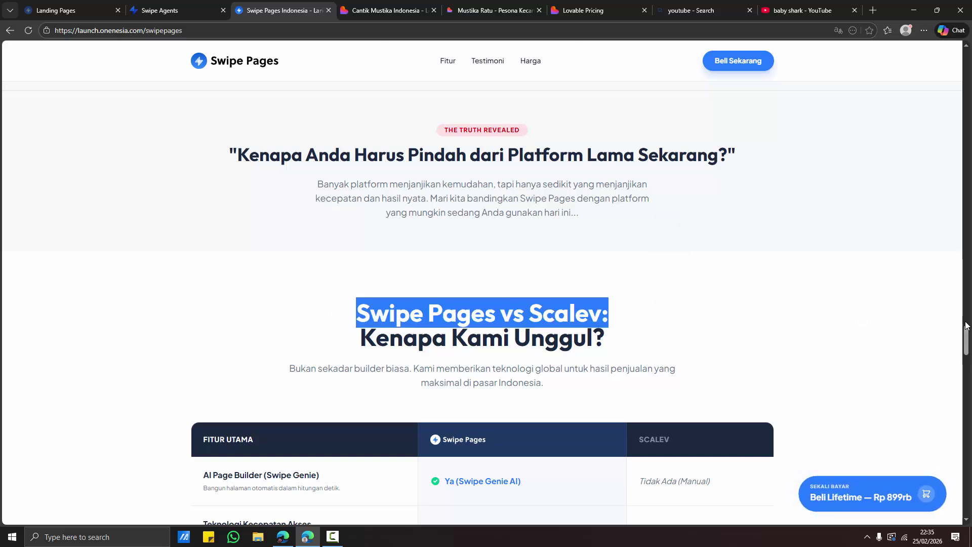
Step: Examine the Lovable and WordPress comparison sections, highlighting the "Swipe Pages vs Lovable:" and "Swipe Pages vs WordPress:" headings
scroll(687, 310, down, 10)
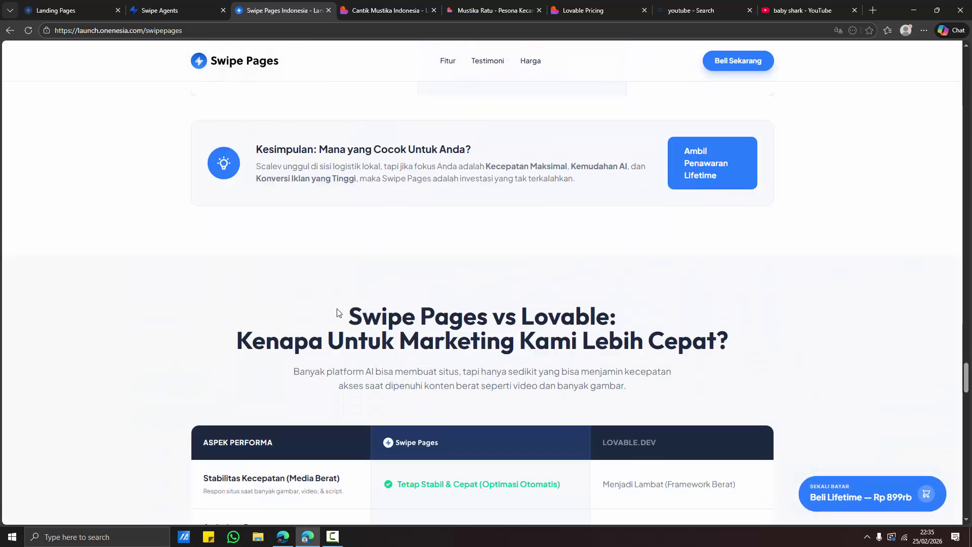
drag(325, 314, 648, 329)
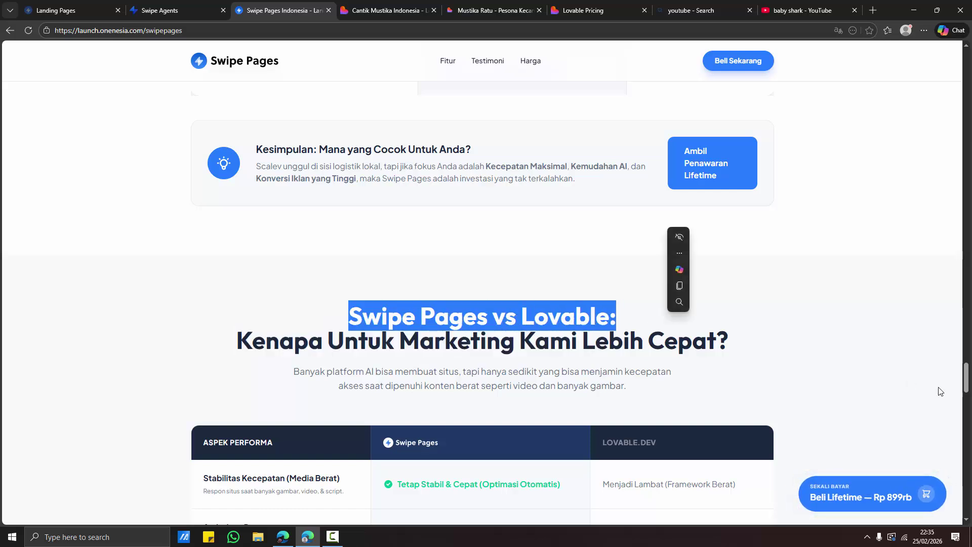
scroll(438, 352, down, 10)
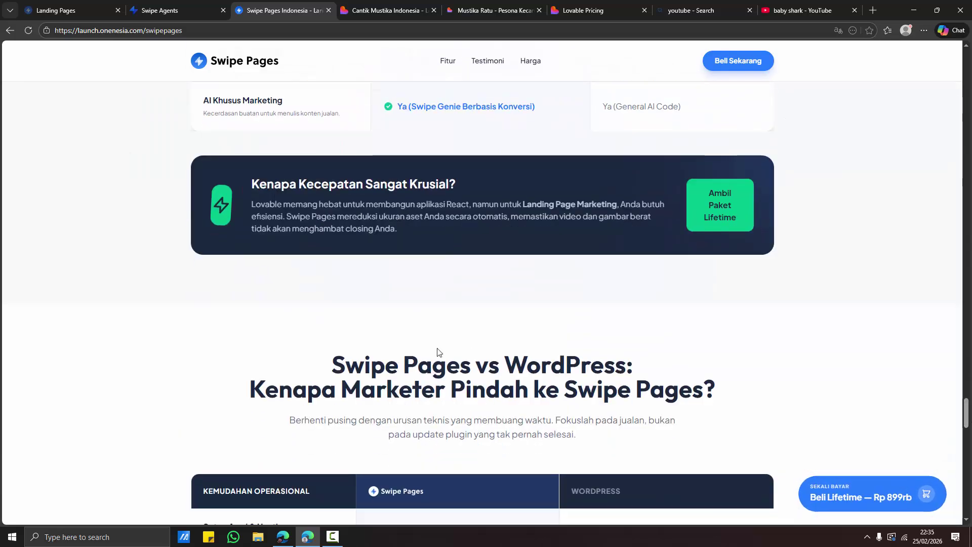
drag(327, 364, 636, 368)
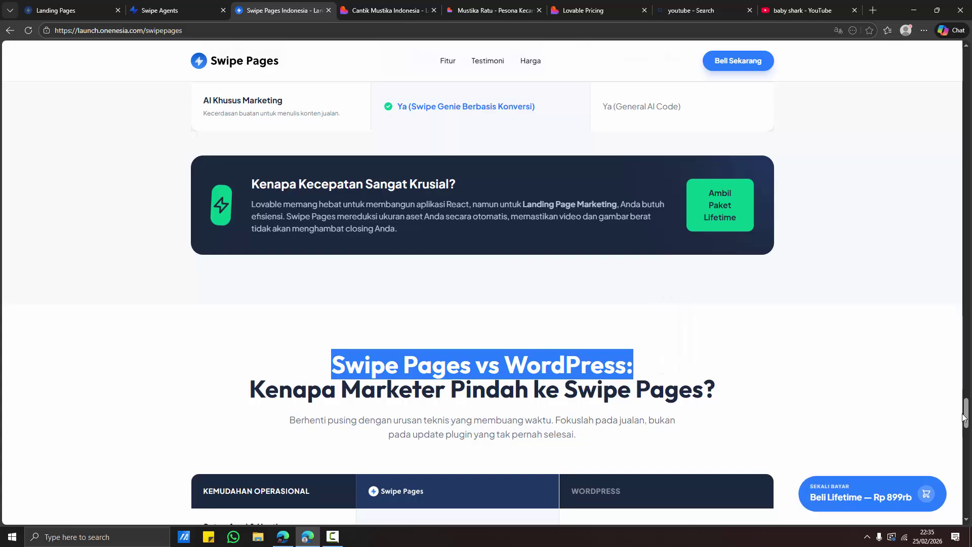
Step: Go back up to the "Secret Sauce" section, glance at Swipe Agents, and examine the Swipe Pages vs Scalev feature table
drag(968, 418, 957, 176)
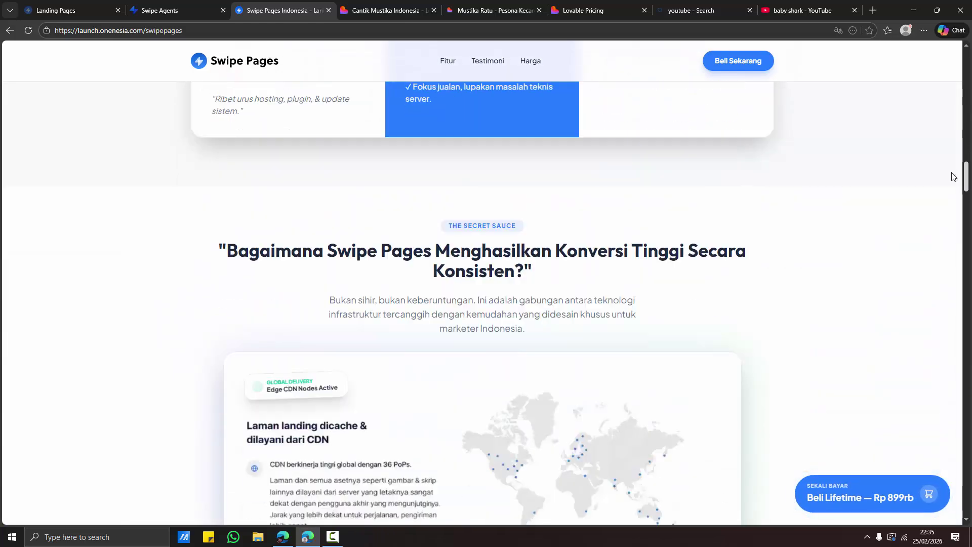
click(159, 10)
click(273, 10)
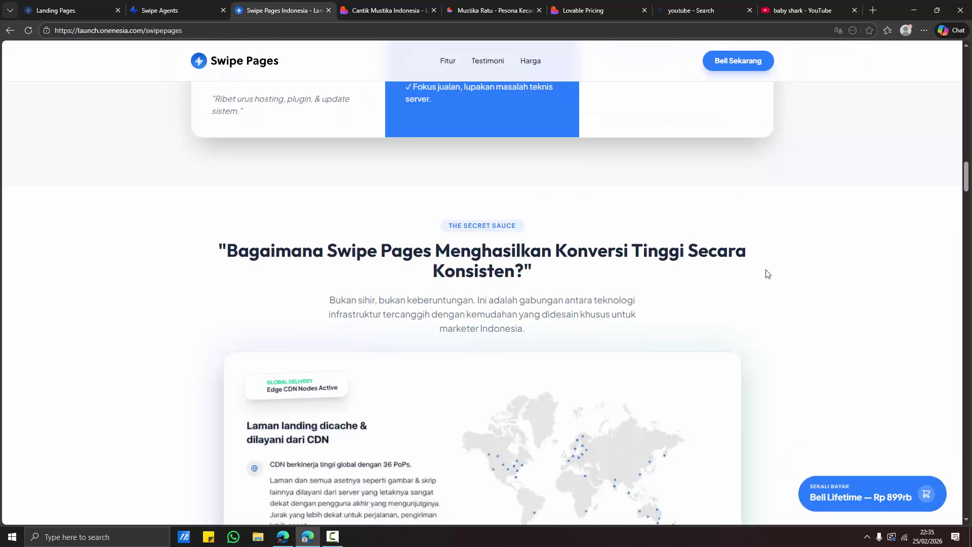
drag(962, 176, 970, 347)
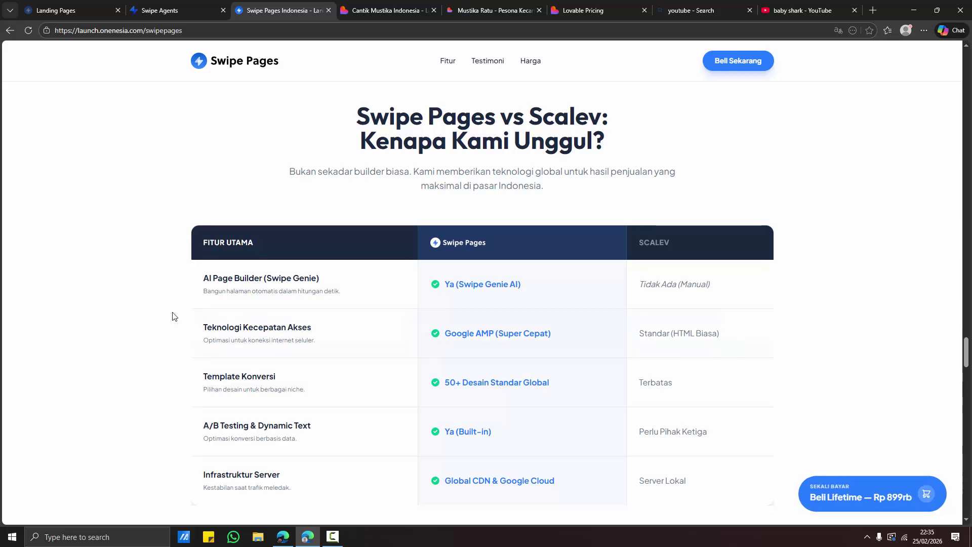
Step: Check the drafted prompt in Swipe Agents, then return to the sales page and view its "Saya Sudah Coba Semuanya..." section
click(133, 5)
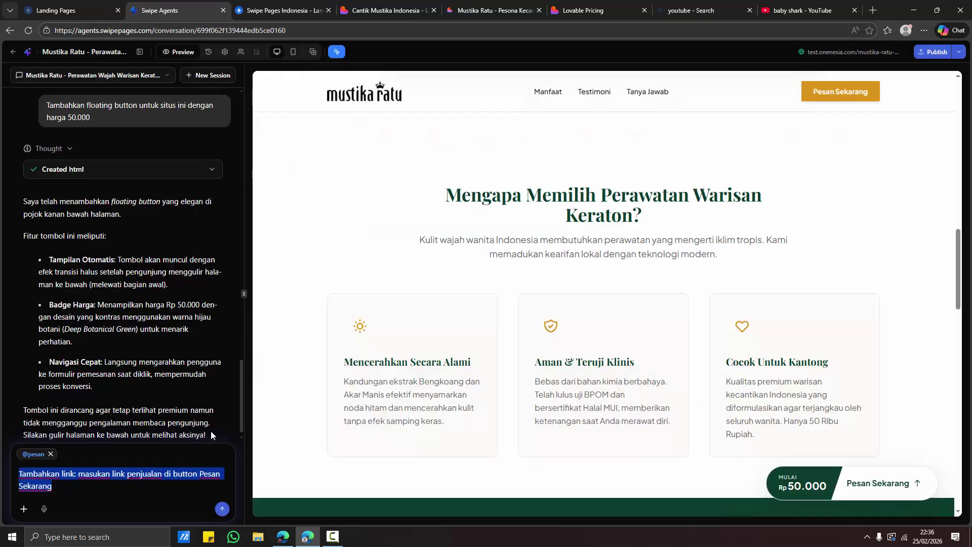
click(303, 9)
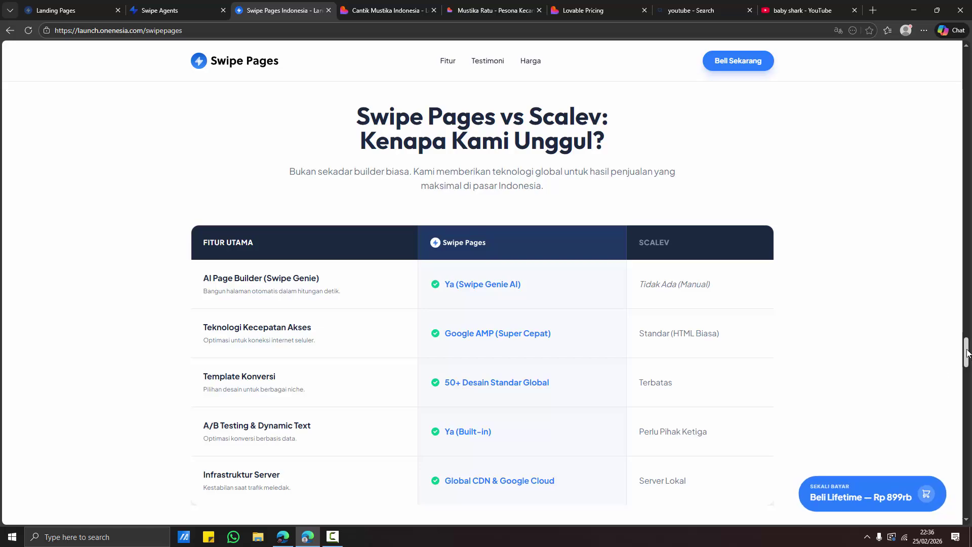
scroll(663, 196, down, 2)
drag(964, 385, 893, 163)
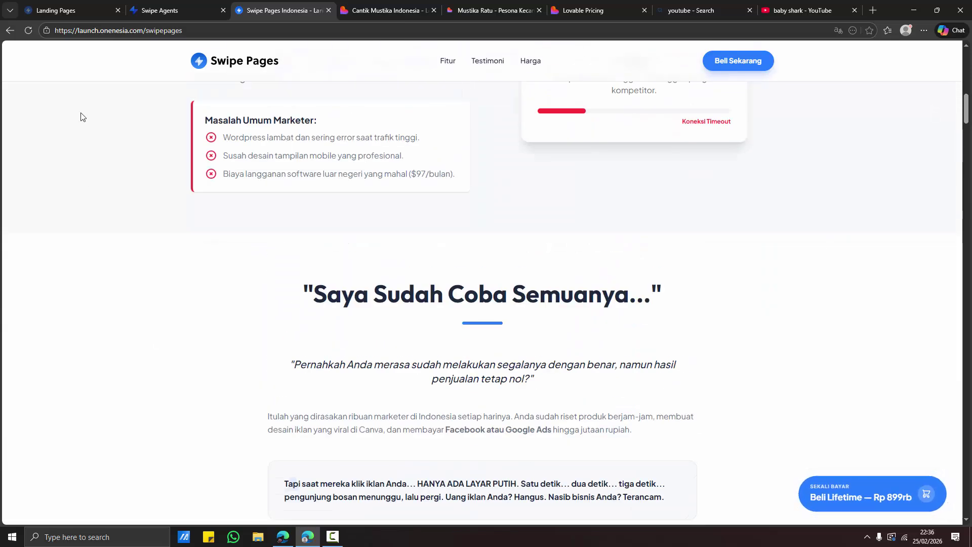
Step: Check the drafted prompt in Swipe Agents, then return to the sales page and view its hero section
click(152, 10)
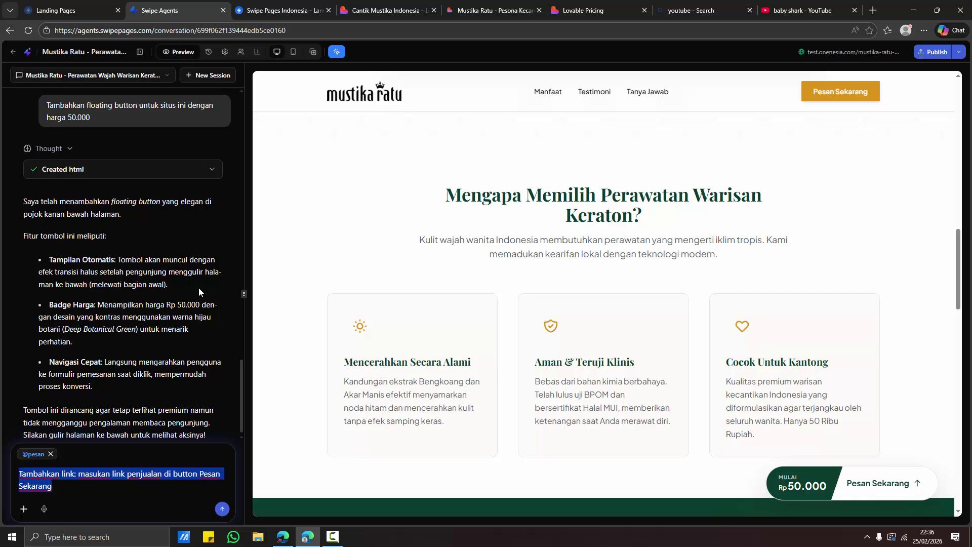
click(282, 10)
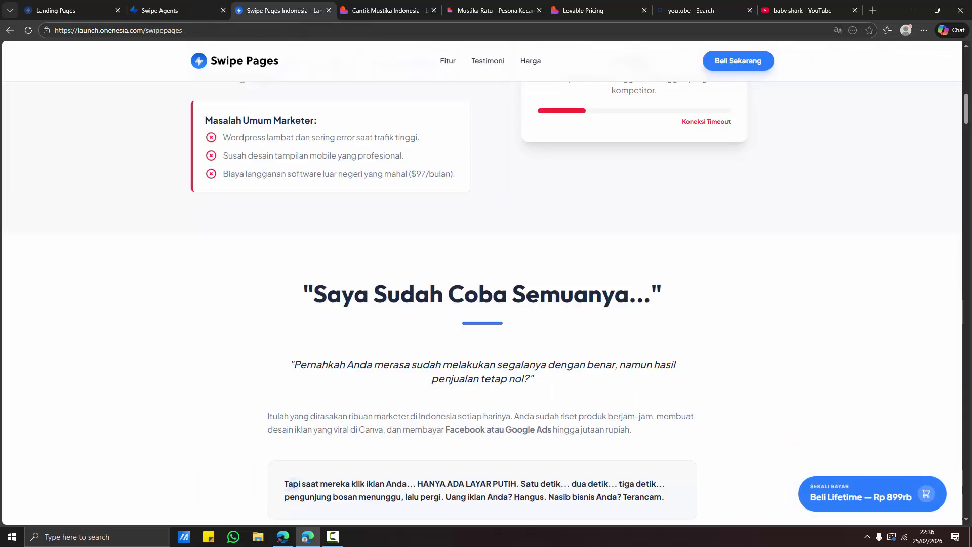
scroll(482, 284, down, 1)
scroll(483, 284, up, 10)
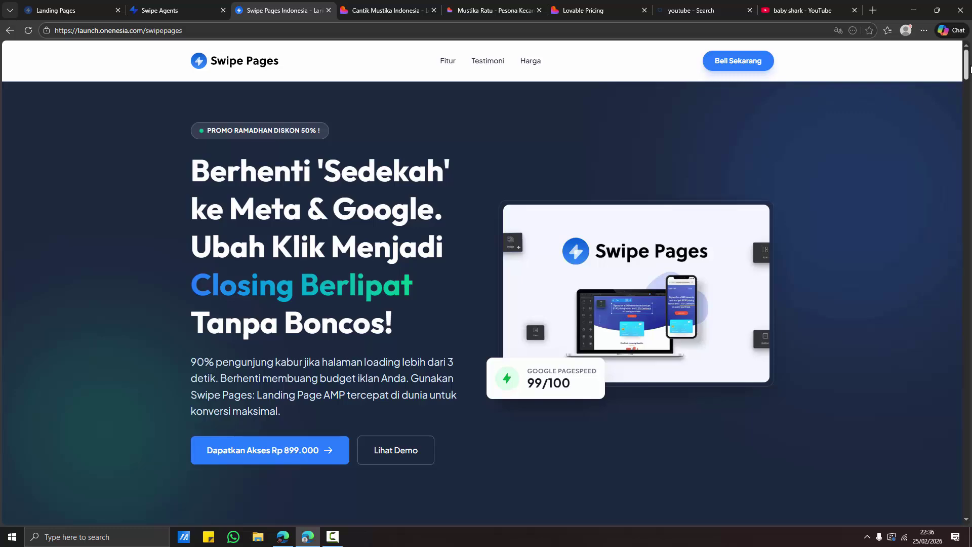
drag(967, 70, 952, 50)
Step: Switch to Swipe Agents, leave the Mustika Ratu conversation for the Pages list and start a new page
click(161, 10)
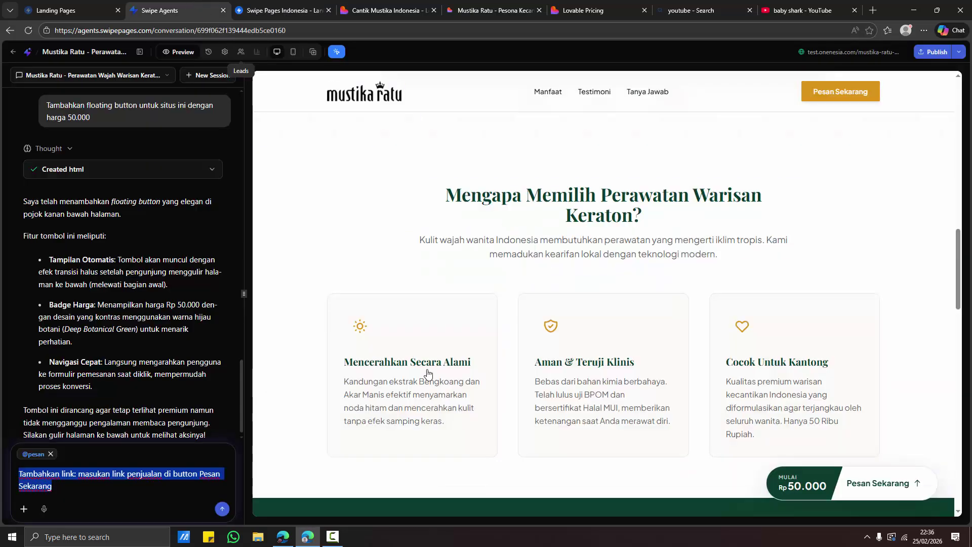
click(13, 53)
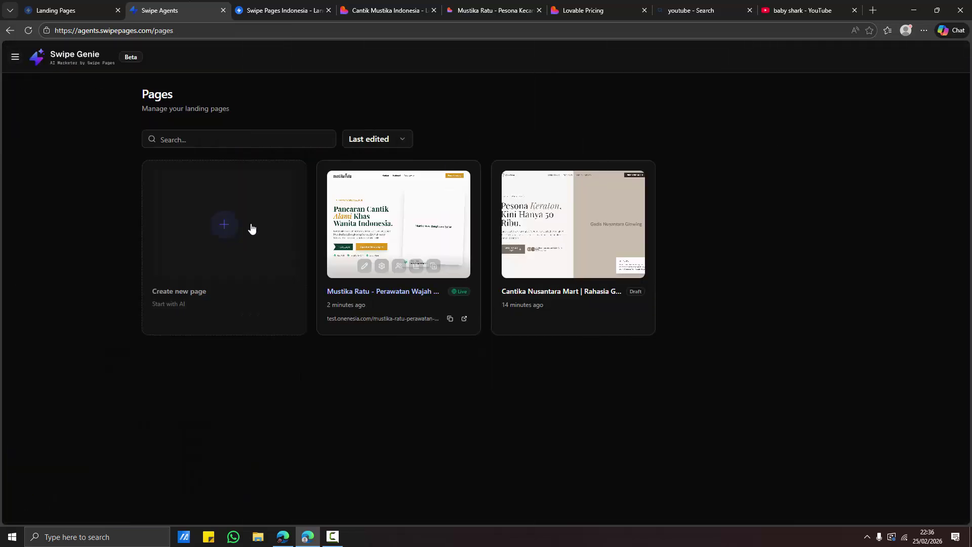
click(252, 226)
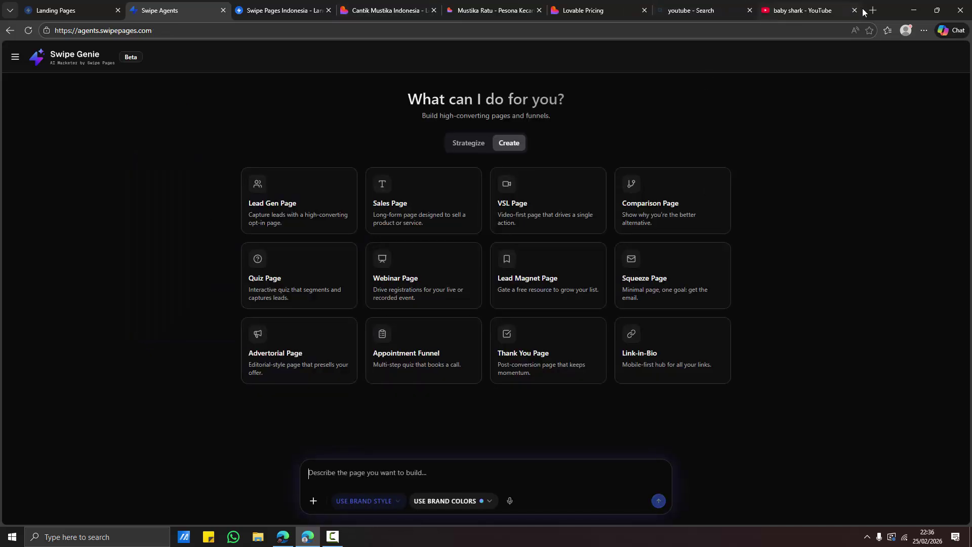
Step: Open fastesthost.co in place of the YouTube search results and copy the site's URL
click(698, 4)
click(490, 31)
text(c)
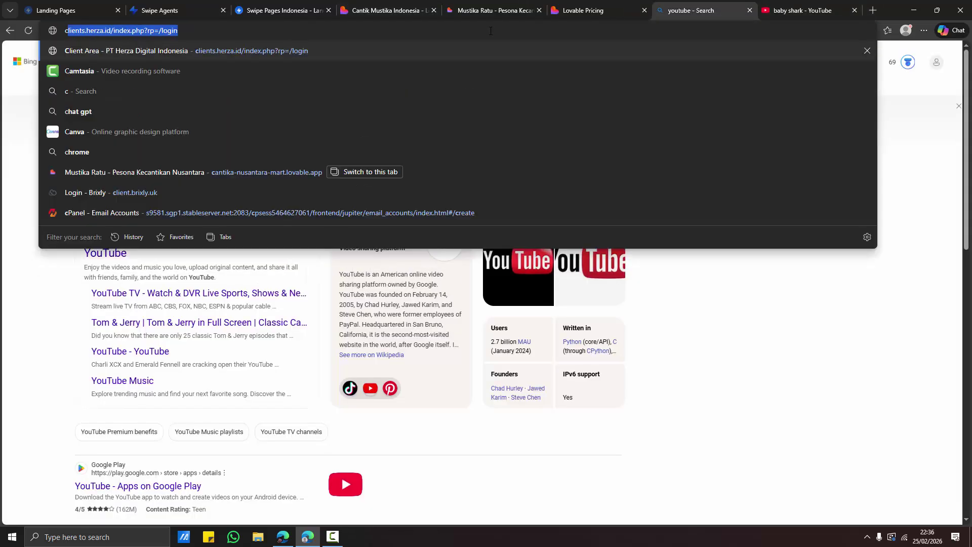
key(BackSpace)
key(BackSpace)
text(fastes)
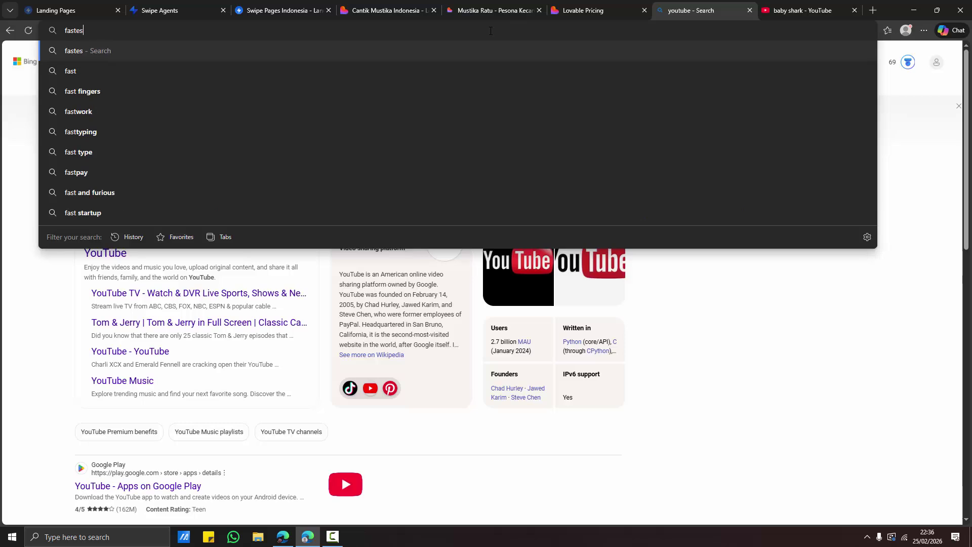
text(thost.co)
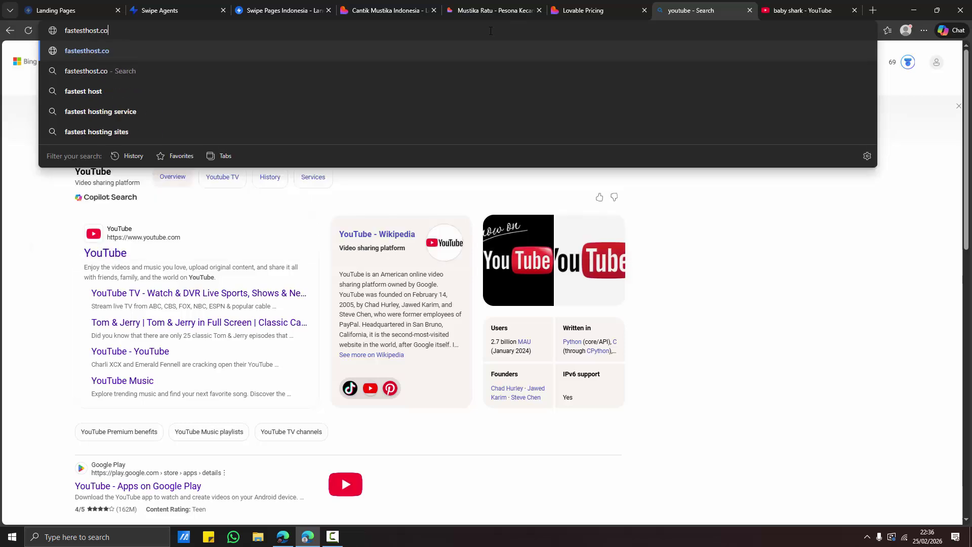
key(Return)
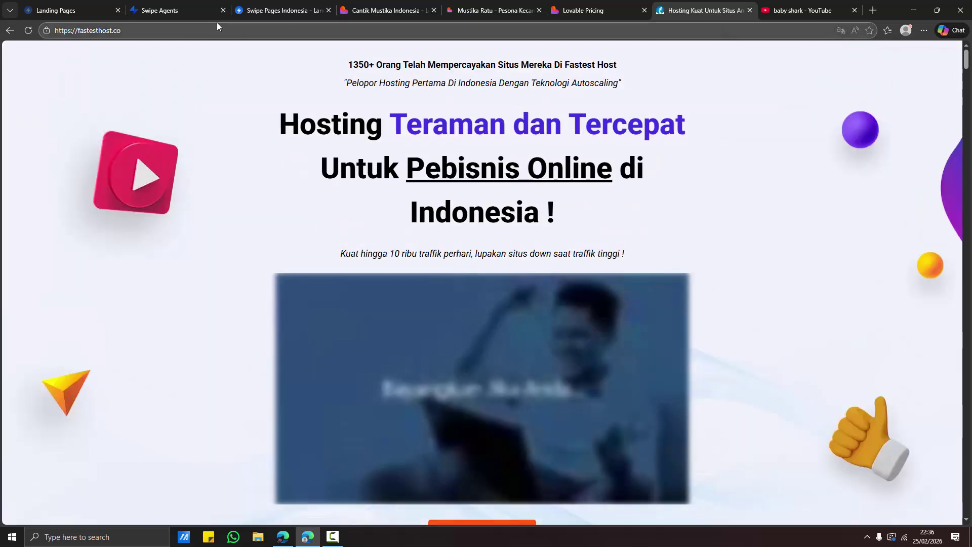
click(216, 25)
key(ctrl+c)
click(180, 10)
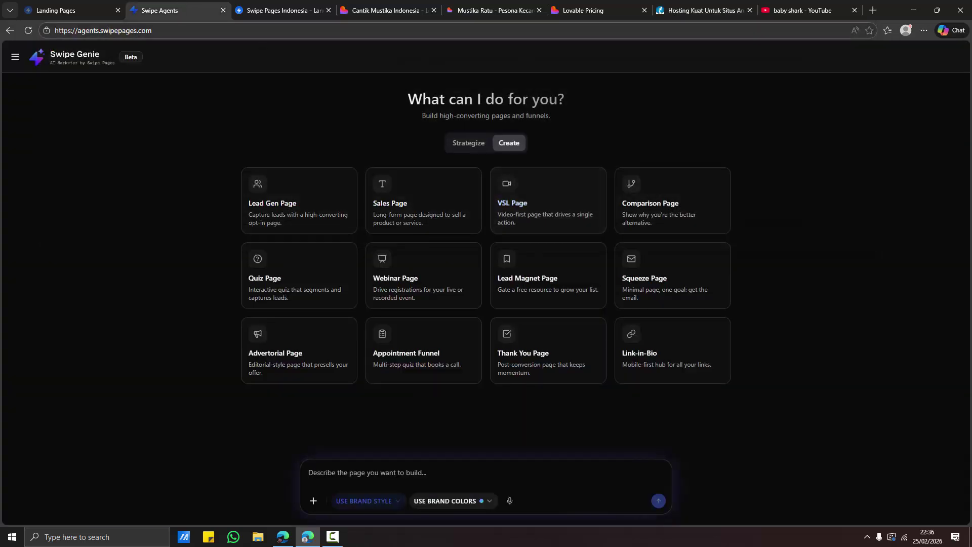
click(364, 473)
text(Tolong duplik)
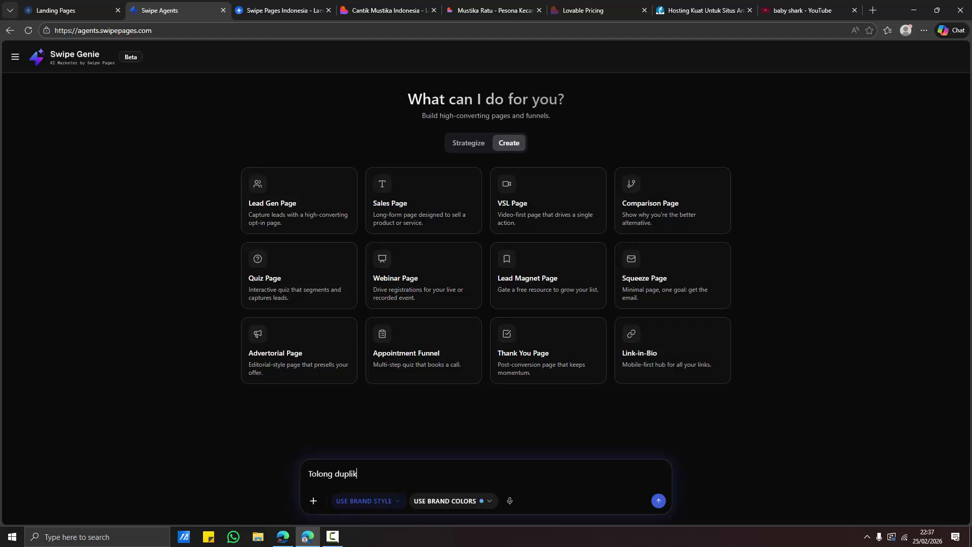
text(at situs ini:)
key(ctrl+v)
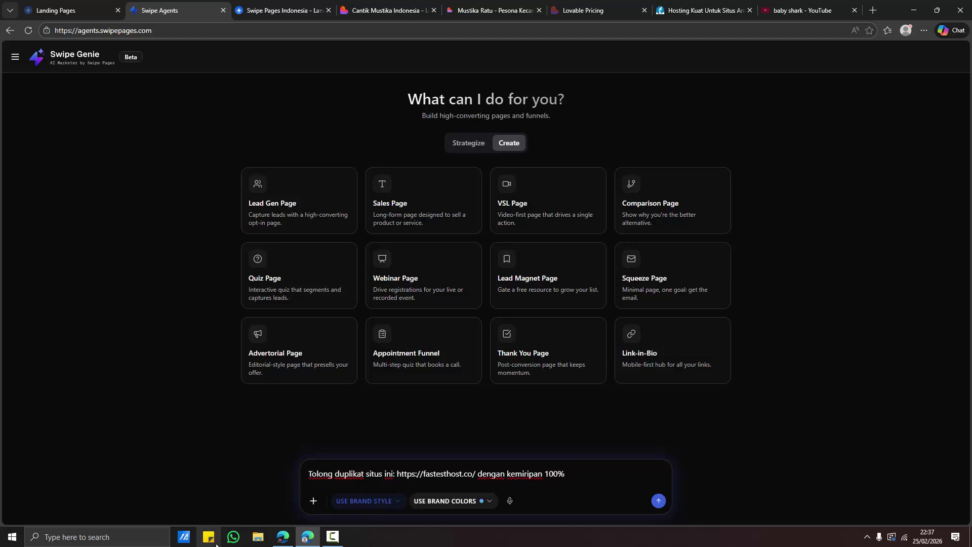
Step: Set the brand style and brand colors to Let Agent Decide and submit the duplication prompt
click(393, 501)
click(416, 330)
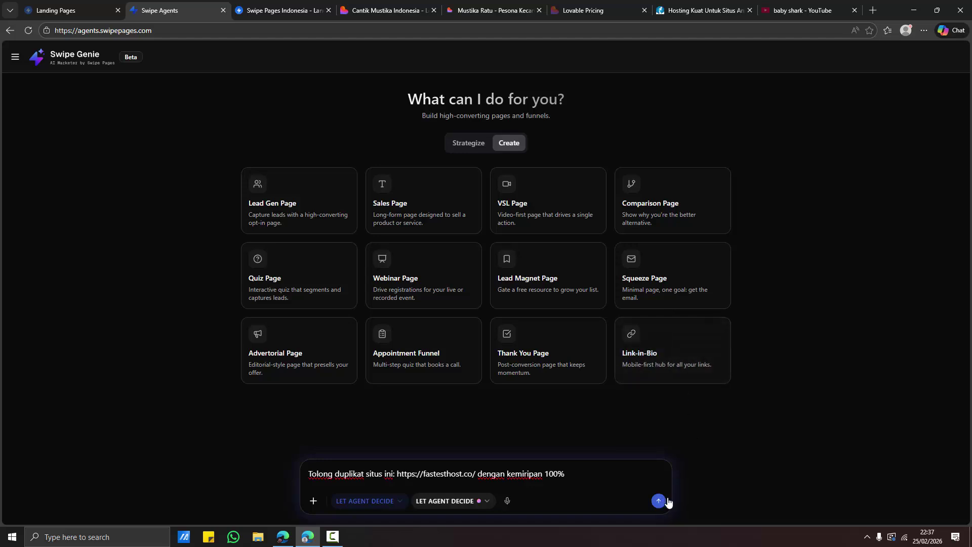
click(659, 501)
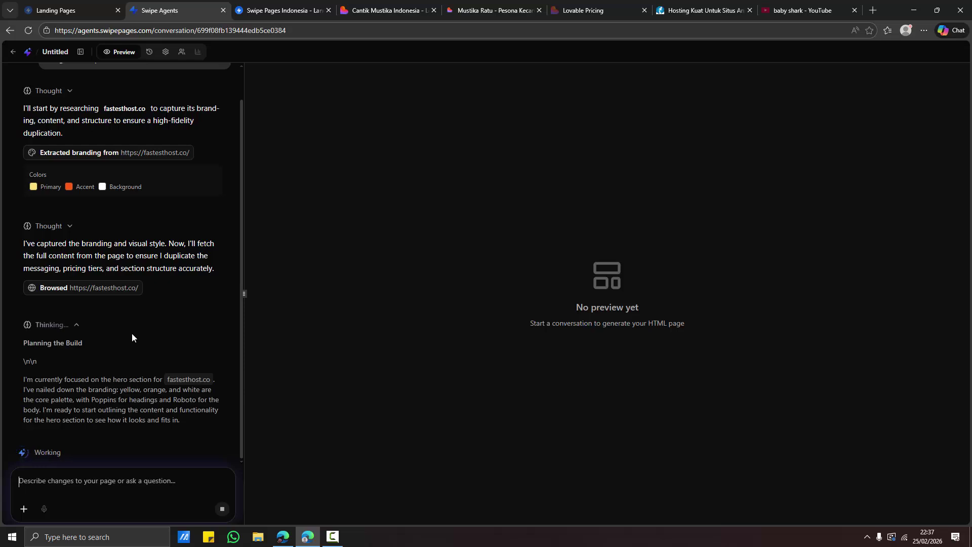
Step: Go back from the sales page to the published Mustika Ratu page, view its hero, and check the generation progress in Swipe Agents
click(275, 11)
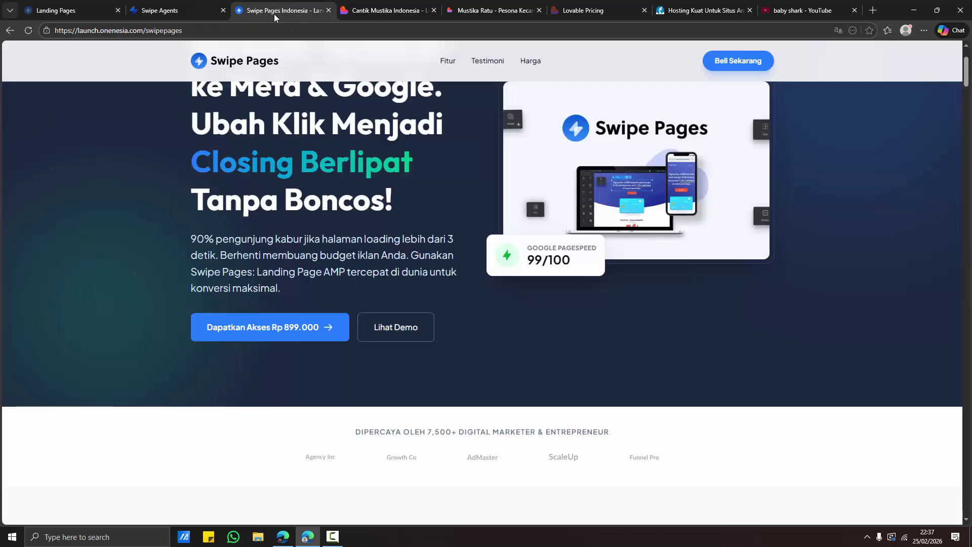
click(9, 31)
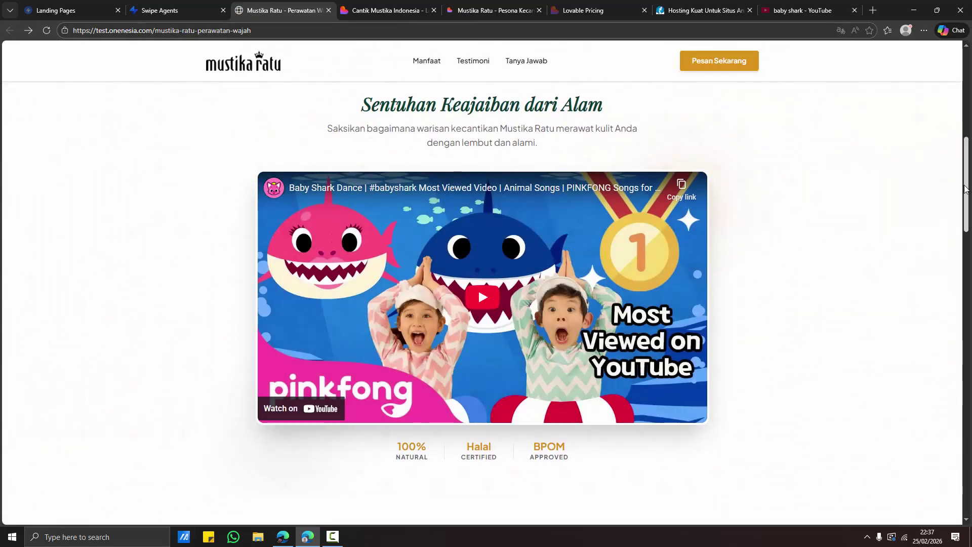
drag(965, 188, 964, 53)
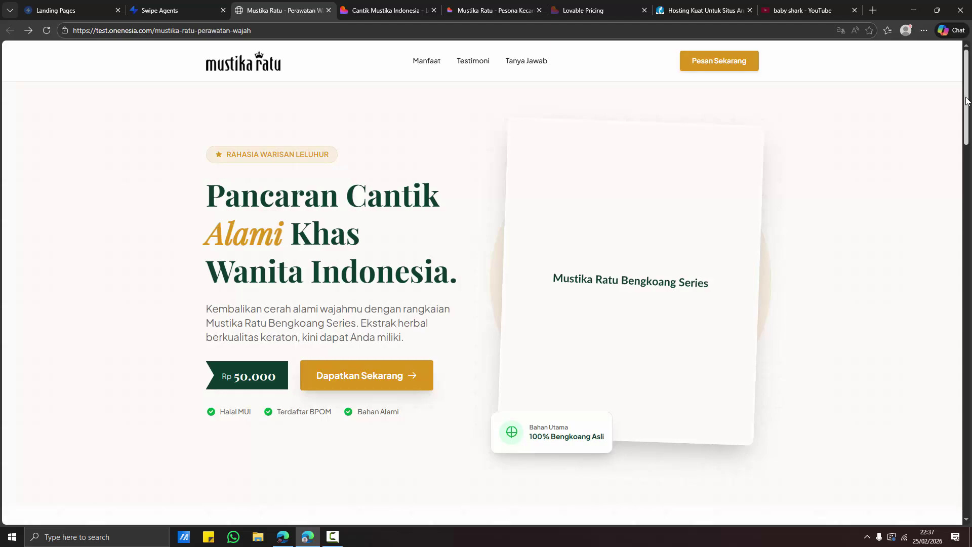
mouse_move(967, 100)
mouse_down()
mouse_move(965, 441)
mouse_move(966, 100)
mouse_up()
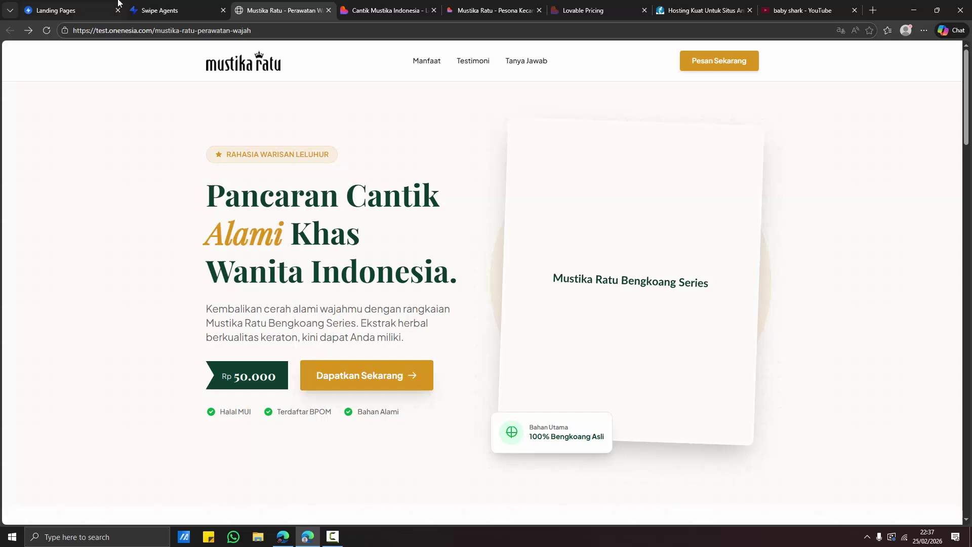
click(167, 6)
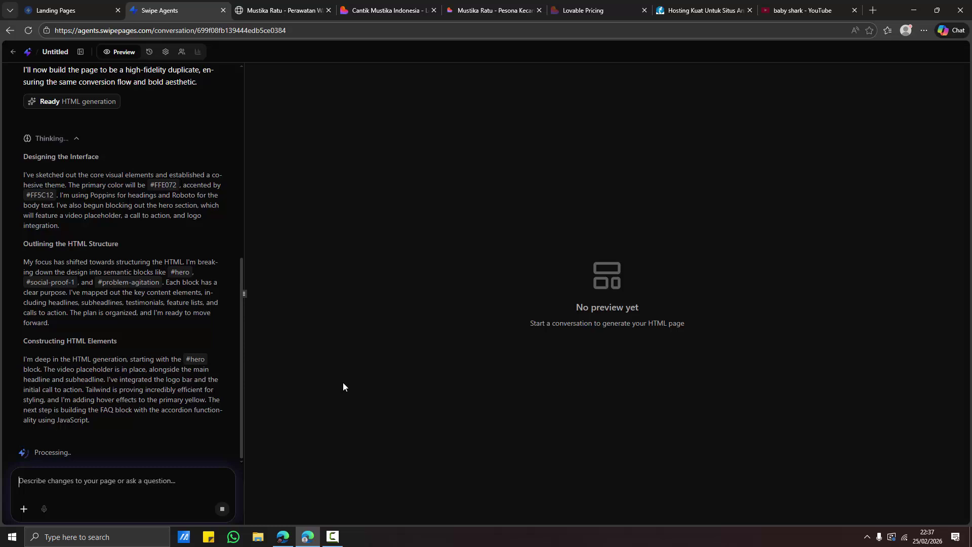
click(333, 537)
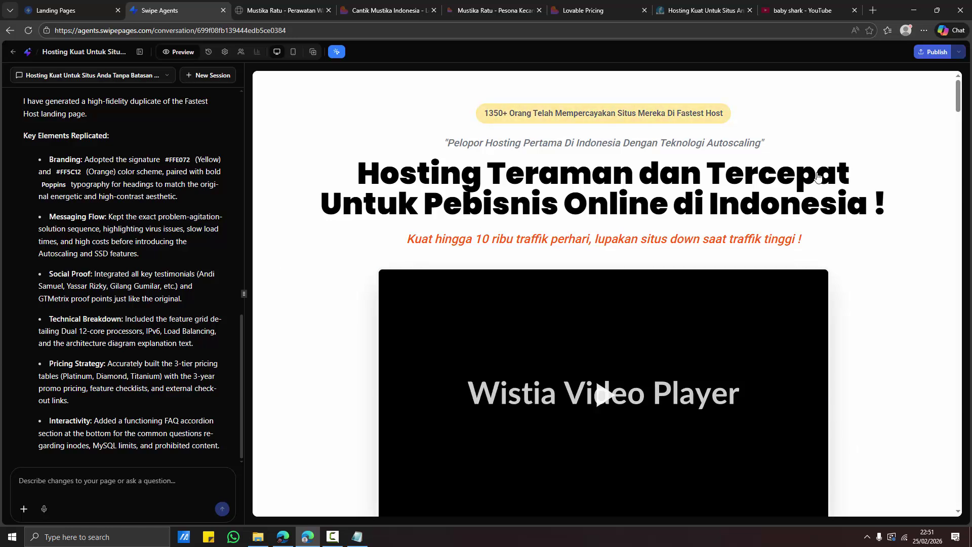
Step: Compare the generated page's hero with the original fastesthost.co hero, placing the original's tab beside Swipe Agents
scroll(957, 91, down, 3)
scroll(957, 91, up, 3)
click(698, 10)
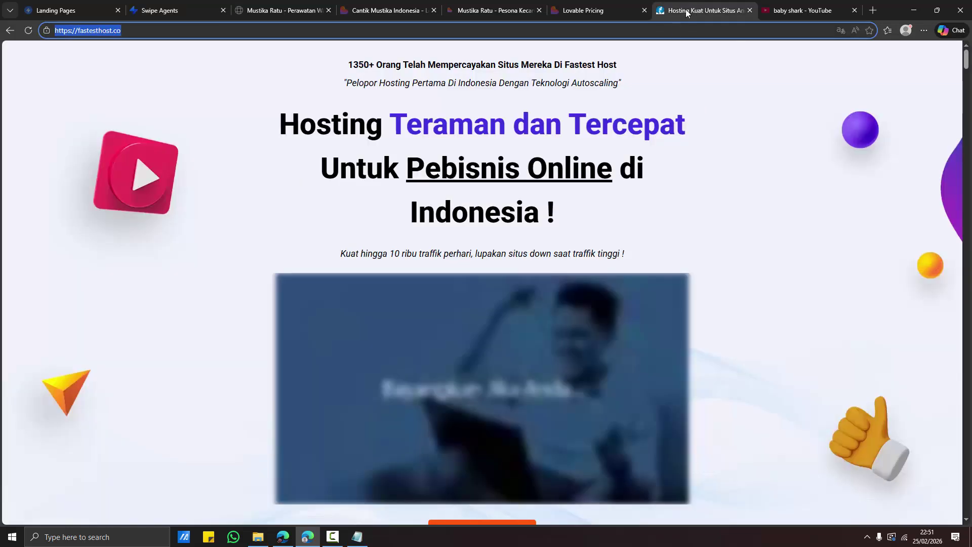
drag(687, 12, 274, 13)
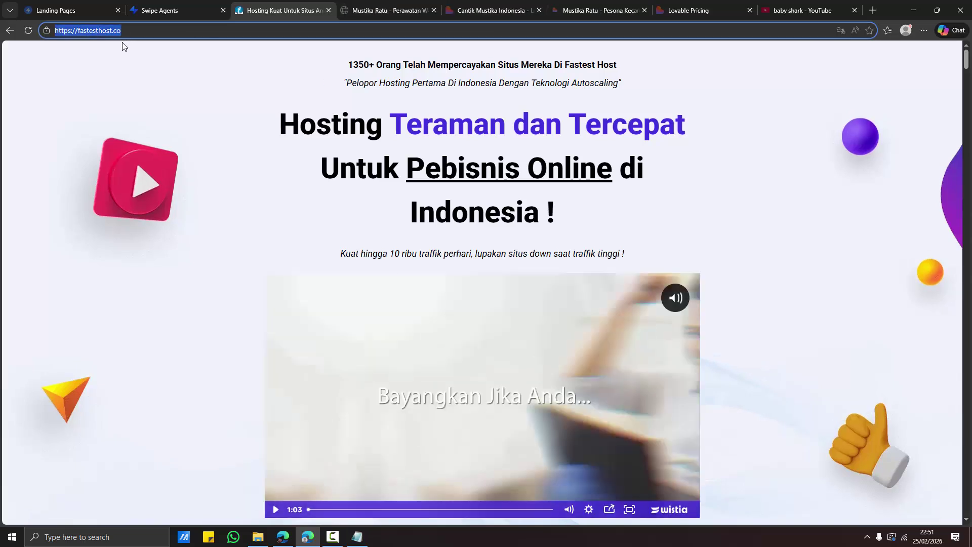
click(161, 11)
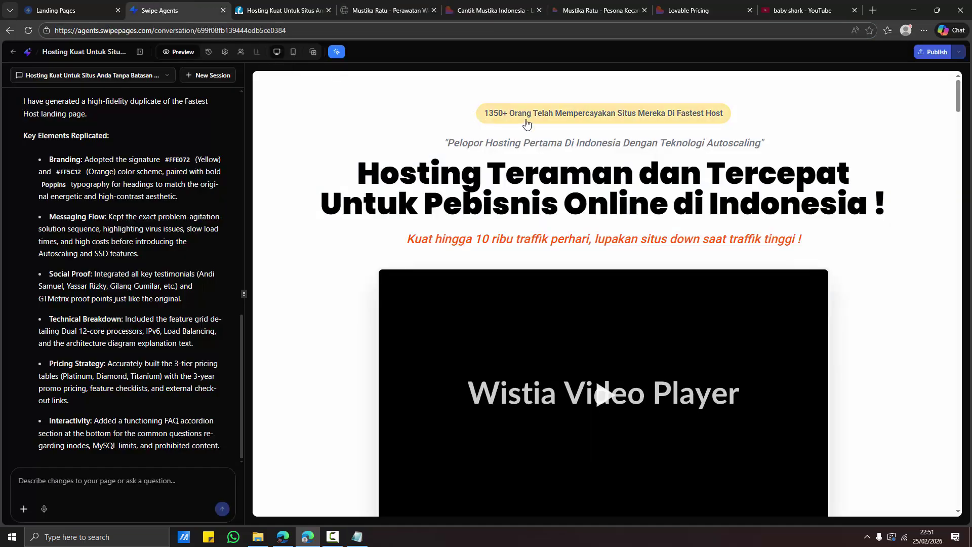
key(ctrl+Tab)
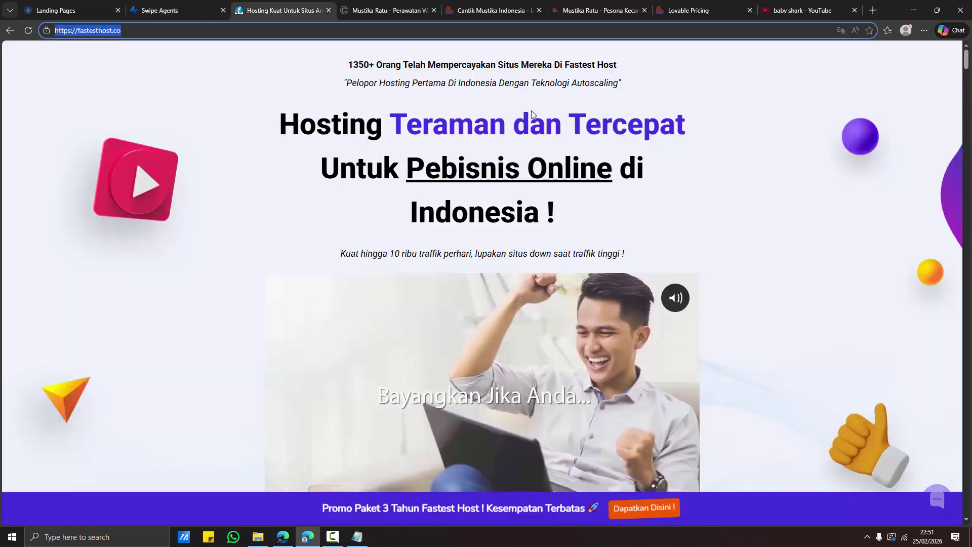
key(ctrl+shift+Tab)
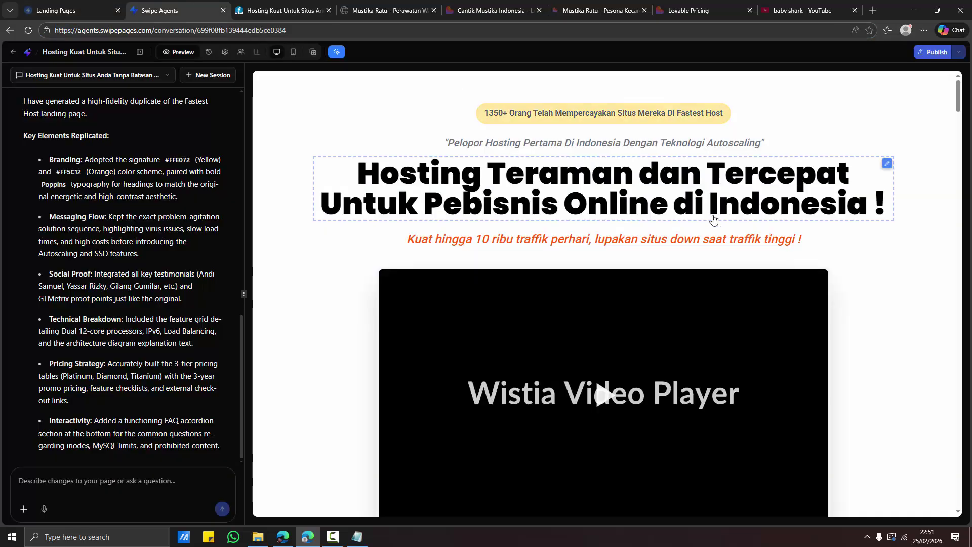
click(267, 7)
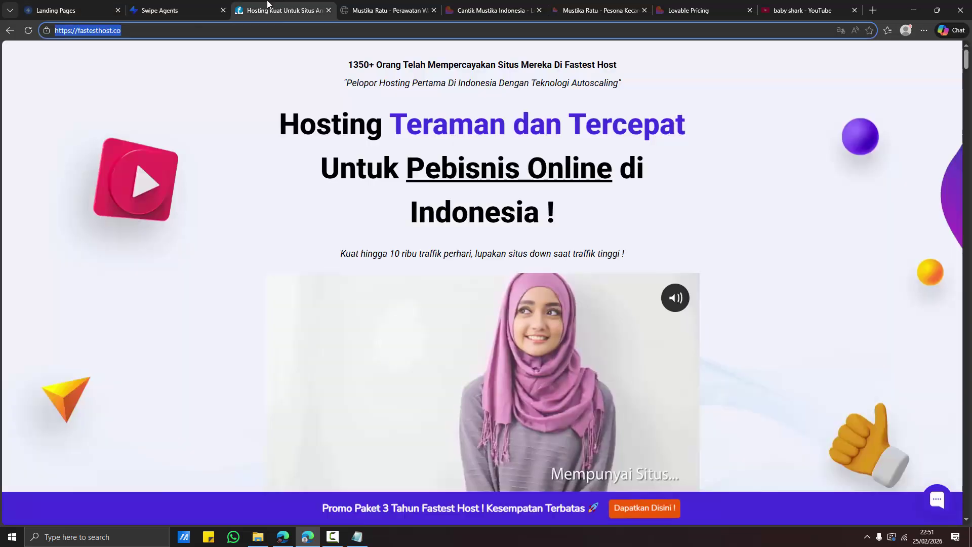
click(128, 11)
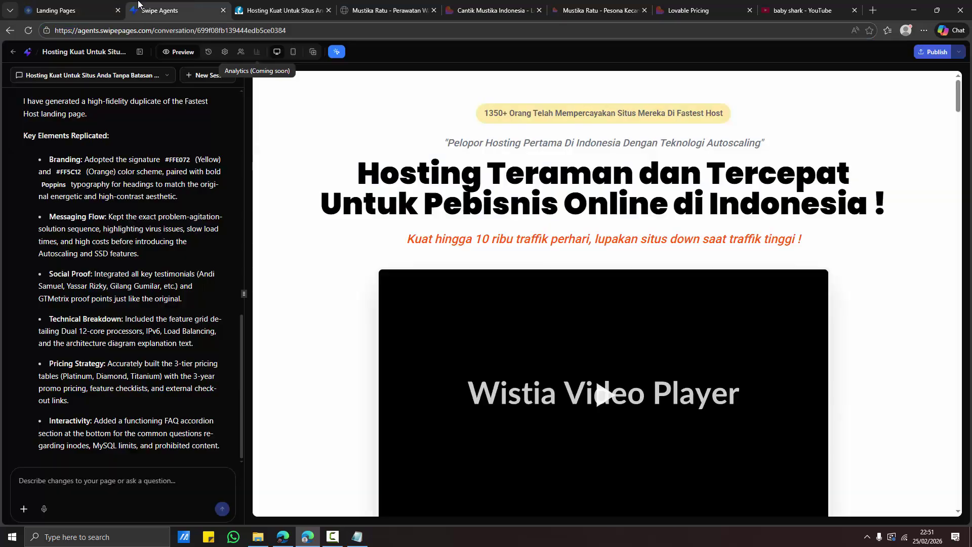
Step: Compare the duplicate's testimonials and "Kenapa Banyak Orang Memilih Kami" section with the original site's customer testimonials
drag(962, 93, 971, 321)
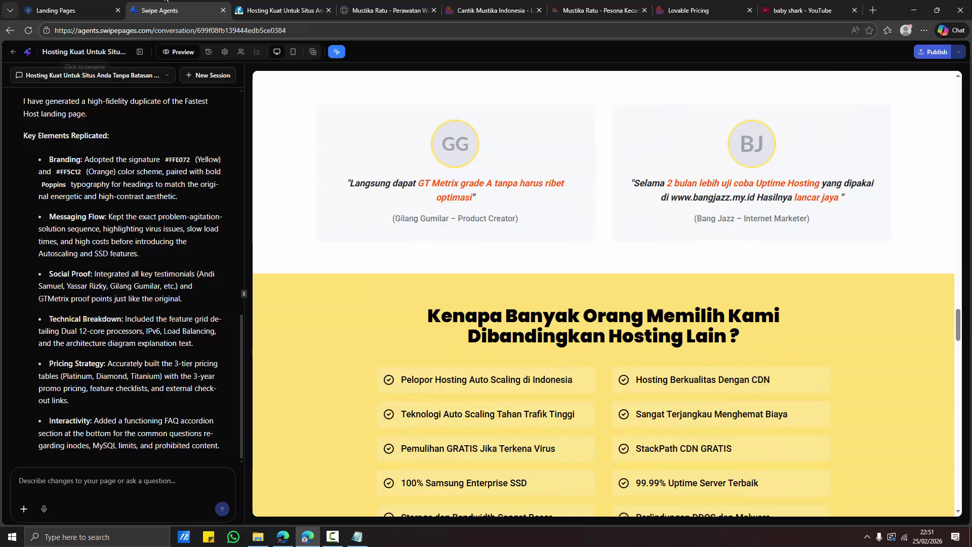
click(280, 9)
drag(967, 66, 968, 124)
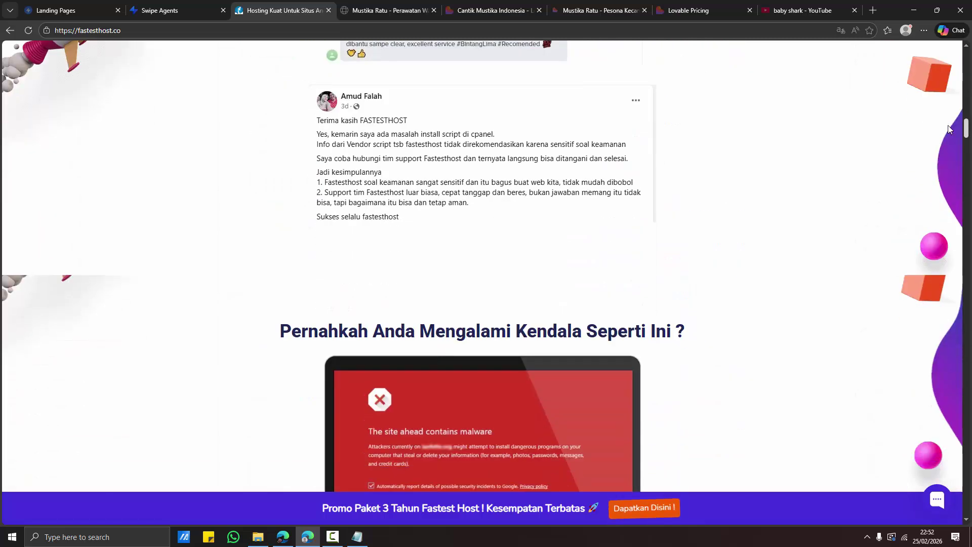
click(160, 10)
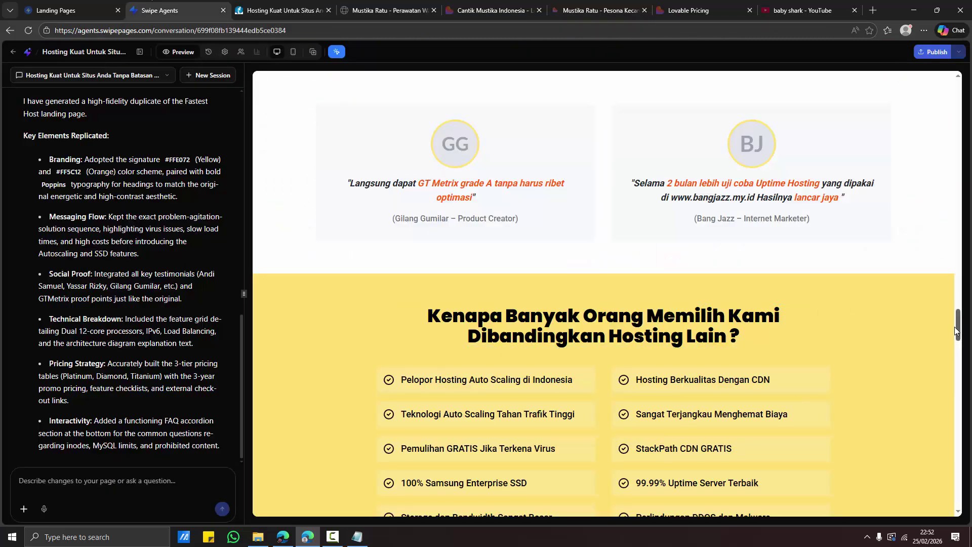
Step: Review the duplicate's "Dan... Tetap Cepat" section, then its hero, call to action and technology partner row
scroll(955, 326, down, 8)
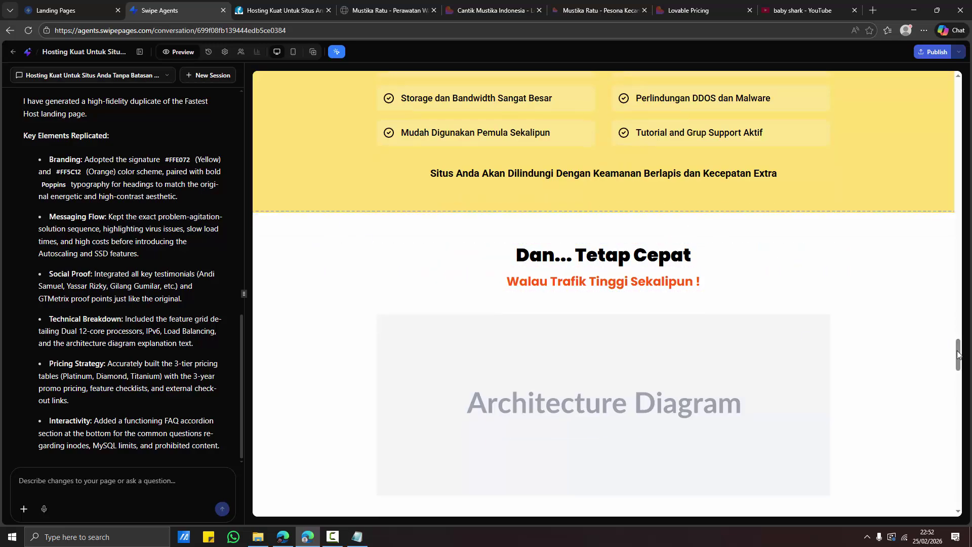
drag(958, 353, 862, 112)
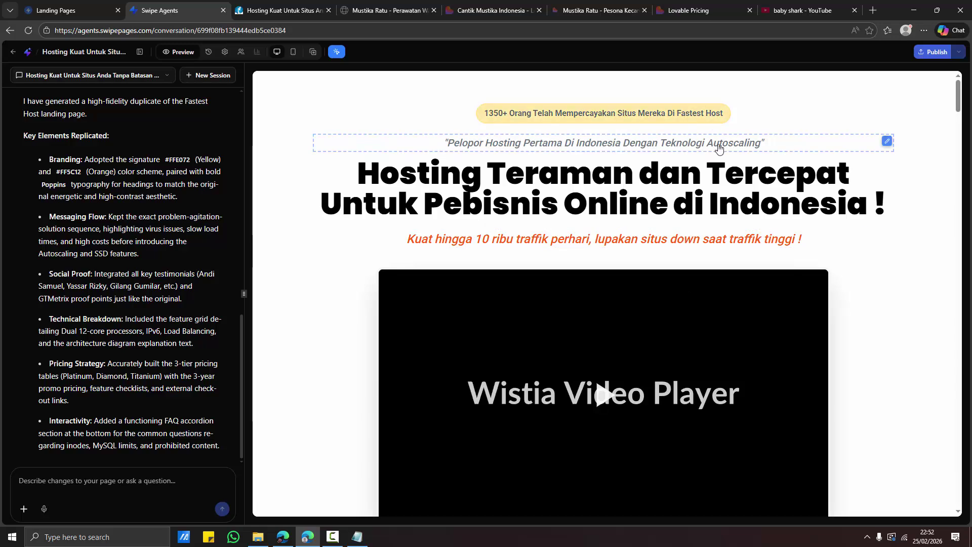
scroll(727, 157, down, 4)
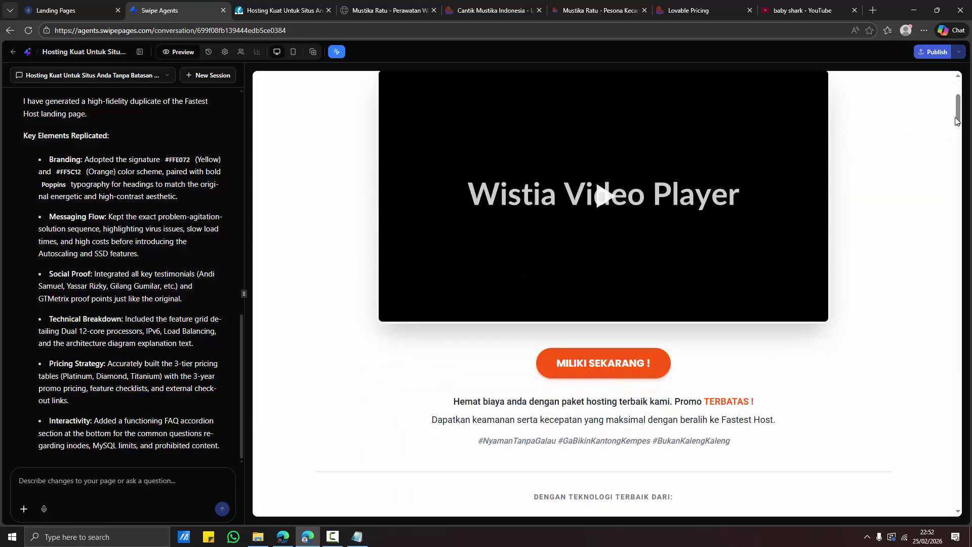
scroll(605, 262, down, 3)
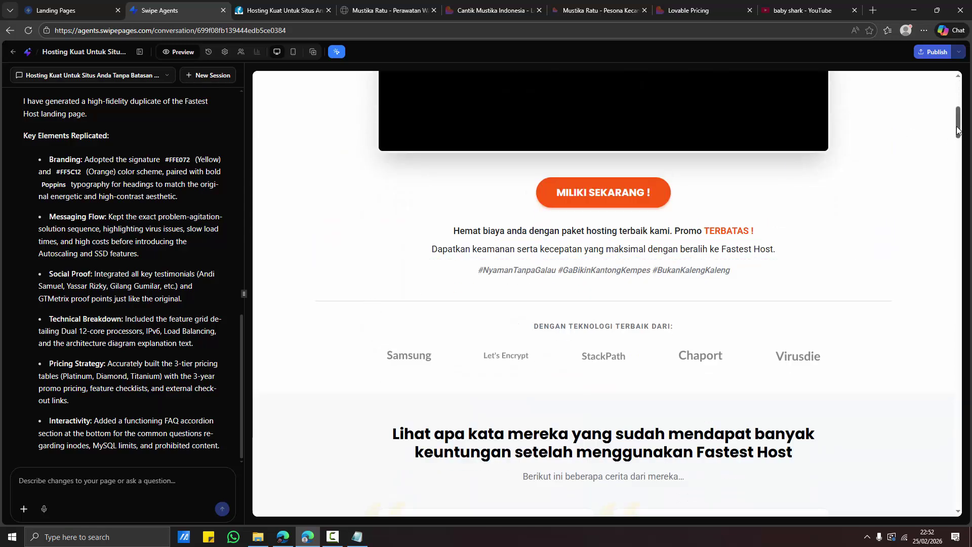
drag(957, 131, 959, 86)
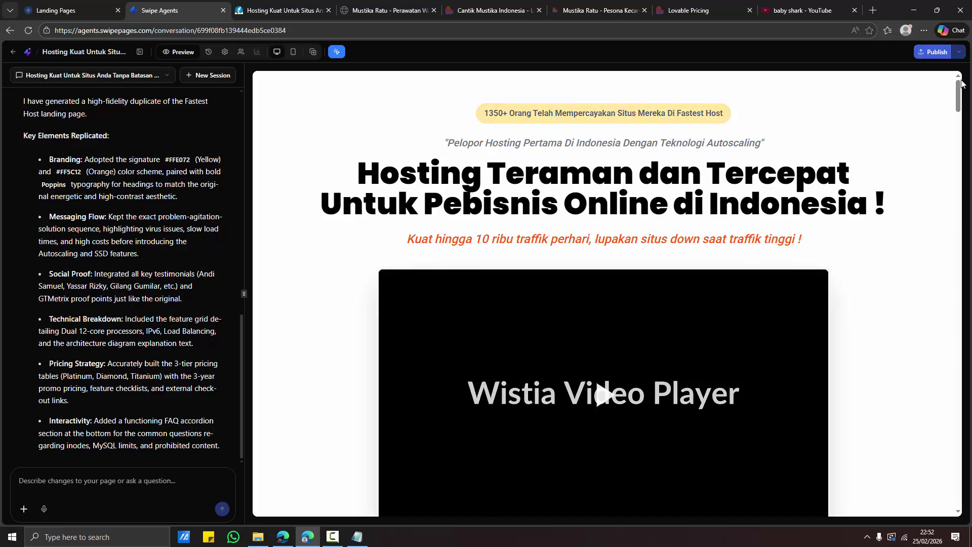
mouse_move(959, 88)
mouse_down()
mouse_move(958, 120)
mouse_move(959, 89)
mouse_up()
Step: Leave the duplicate for the Pages list and review the hero of the original fastesthost.co page
click(13, 51)
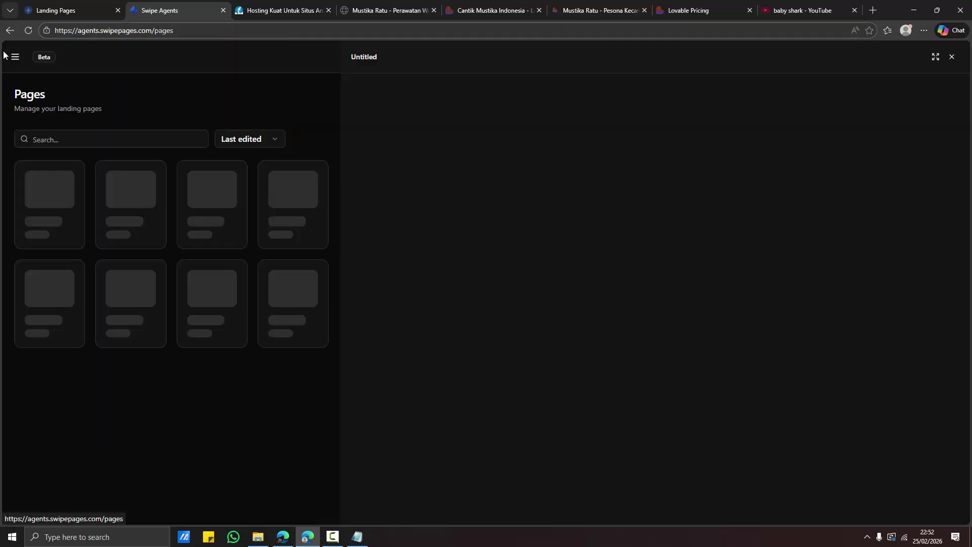
click(291, 4)
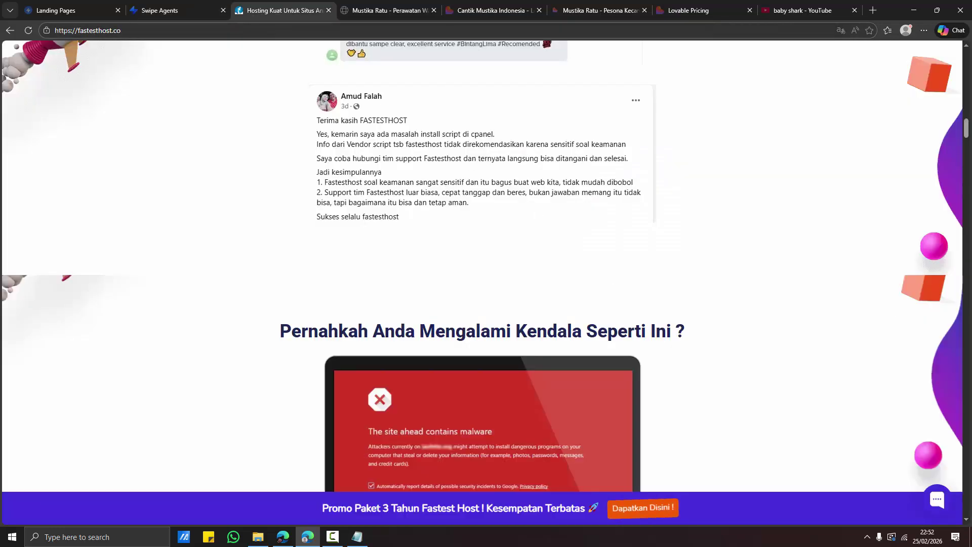
scroll(481, 266, up, 20)
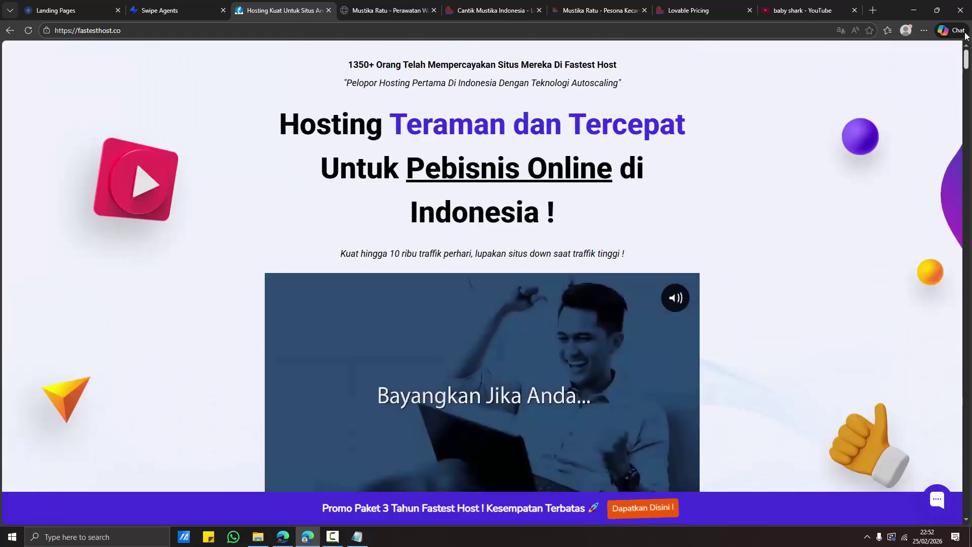
scroll(481, 266, down, 5)
scroll(481, 266, up, 4)
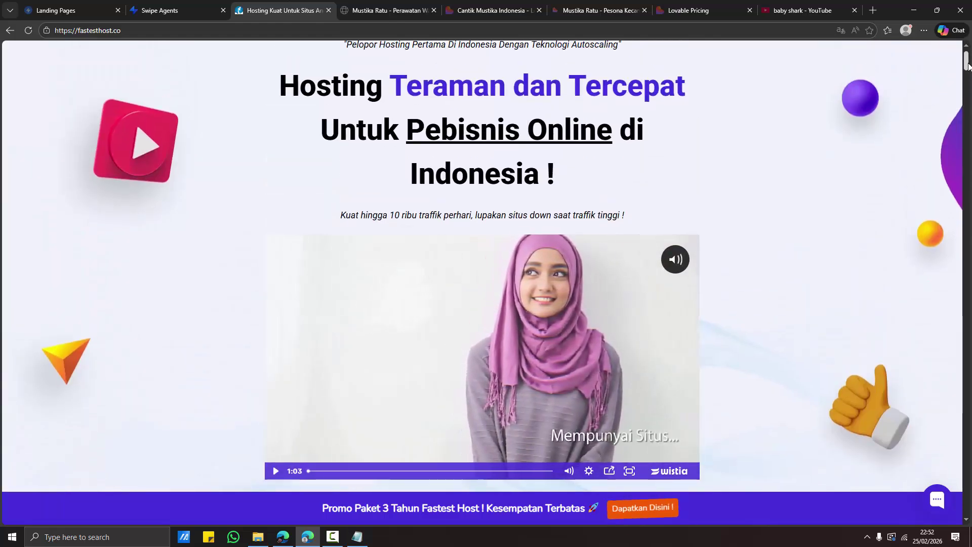
scroll(964, 57, up, 1)
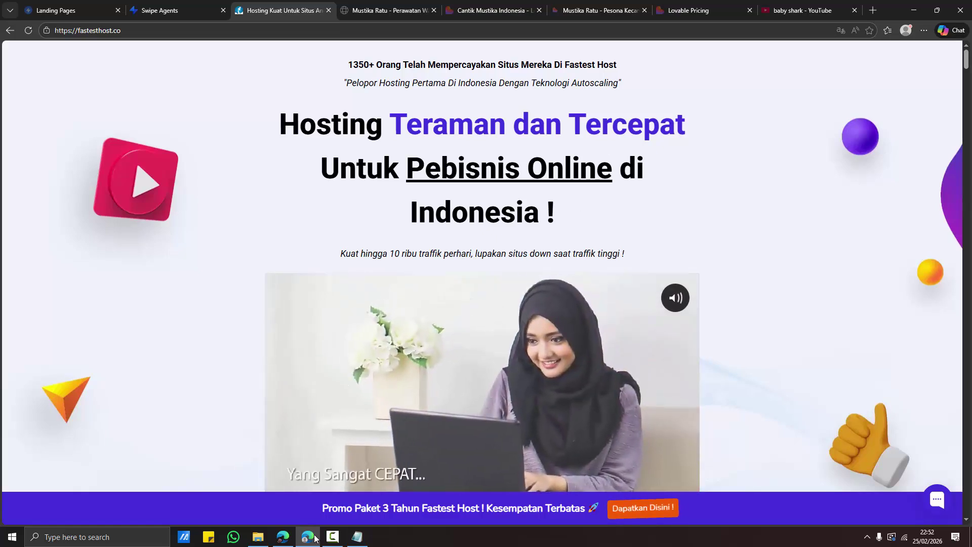
click(330, 540)
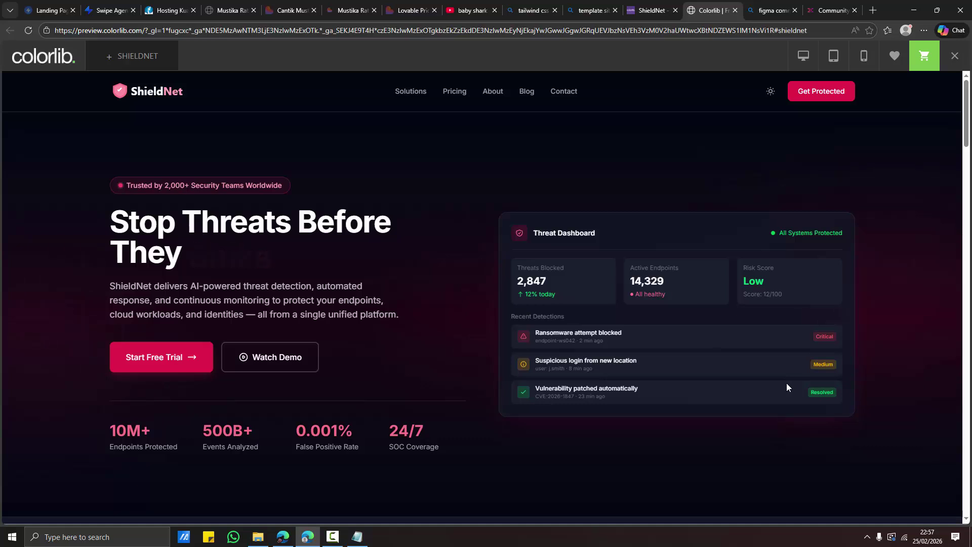
Step: View the Colorlib ShieldNet template hero, then start a new Swipe Genie page with Screenshot_1.png attached
scroll(966, 134, down, 3)
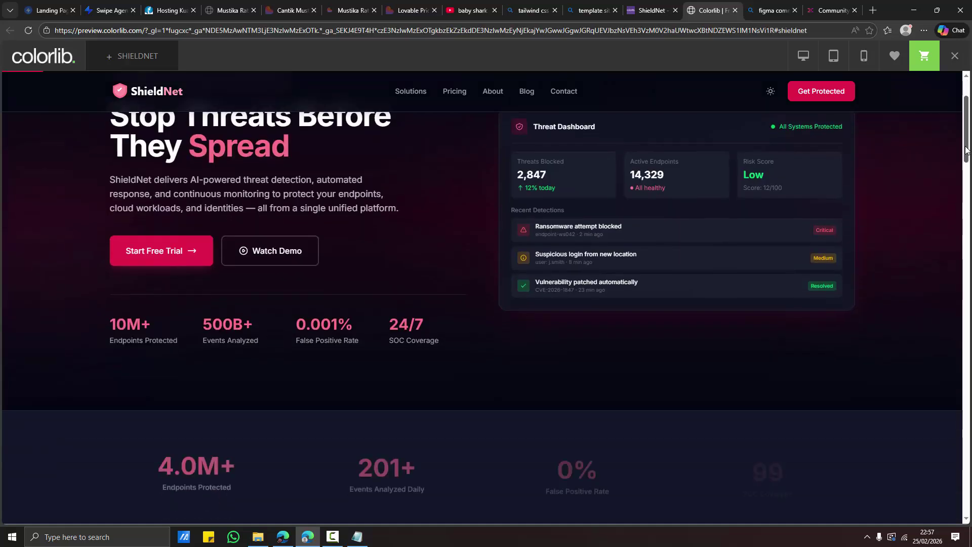
scroll(965, 134, up, 3)
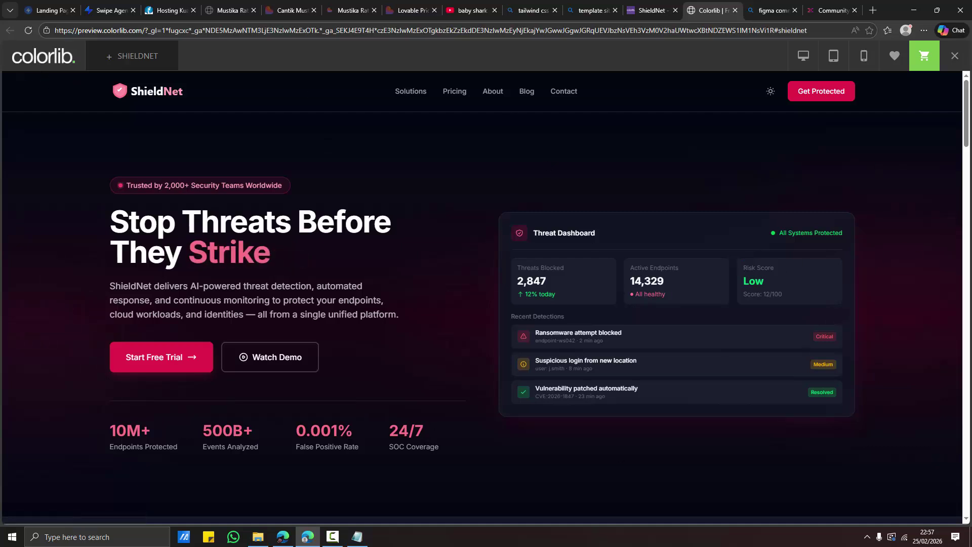
click(108, 10)
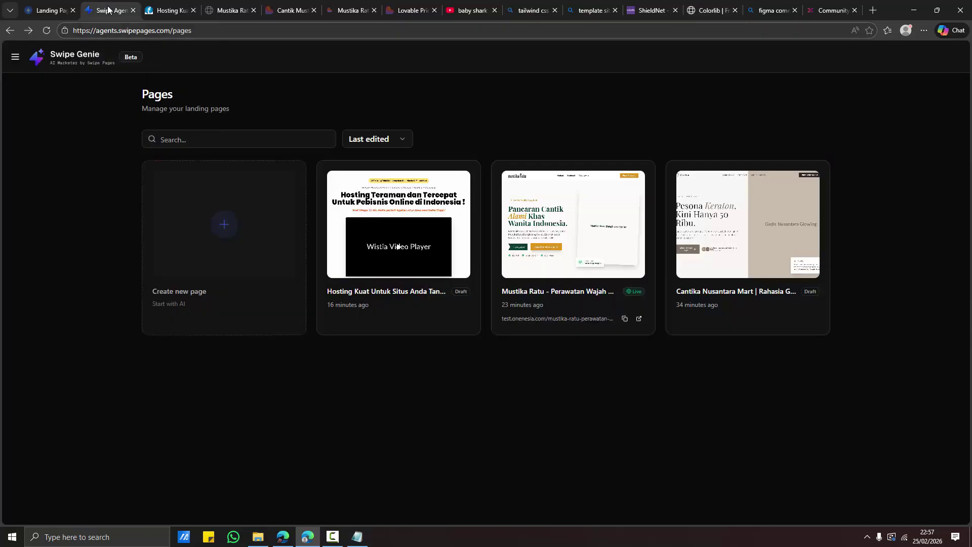
click(232, 225)
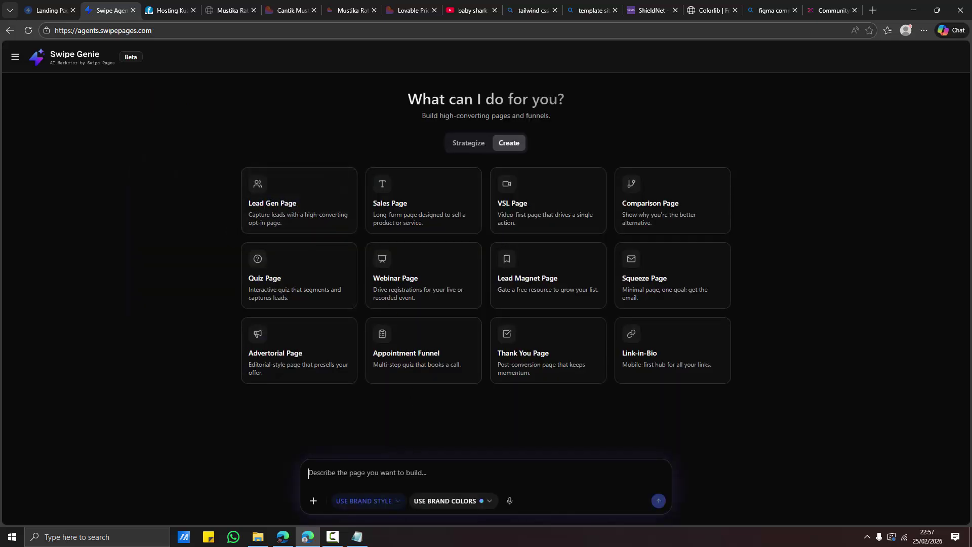
click(314, 501)
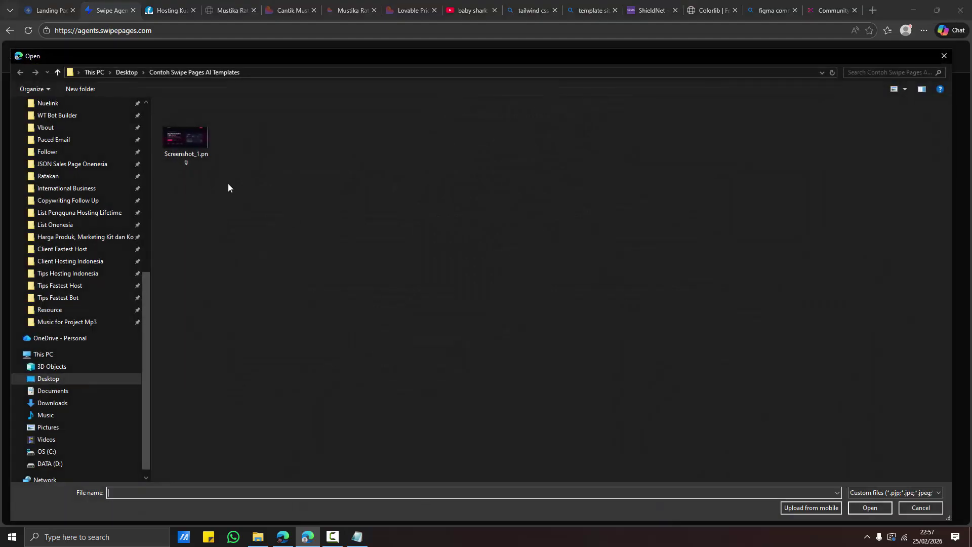
double_click(193, 145)
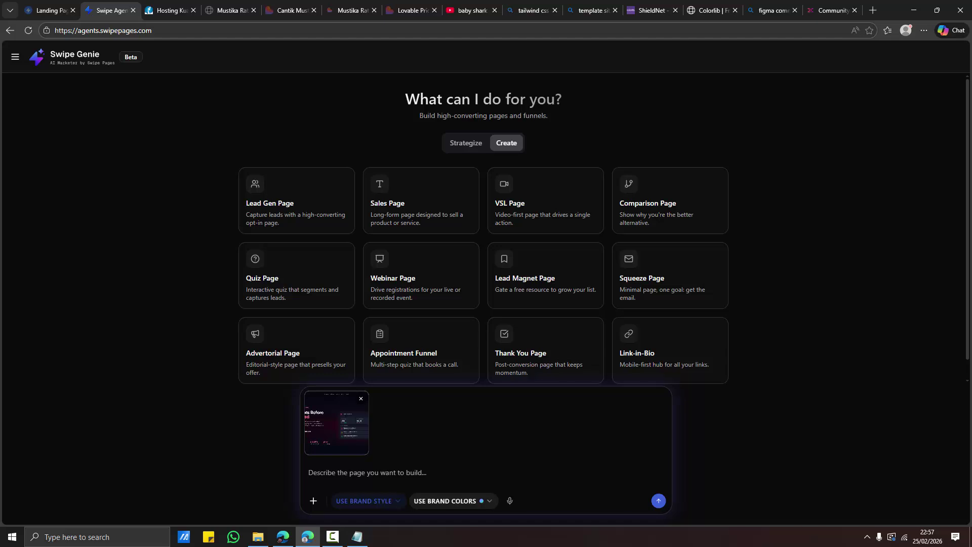
Step: Submit the prompt "buatkan saya situs berdasarkan tampilan dari gambar ini" with the visual style set to Let Agent decide
text(t)
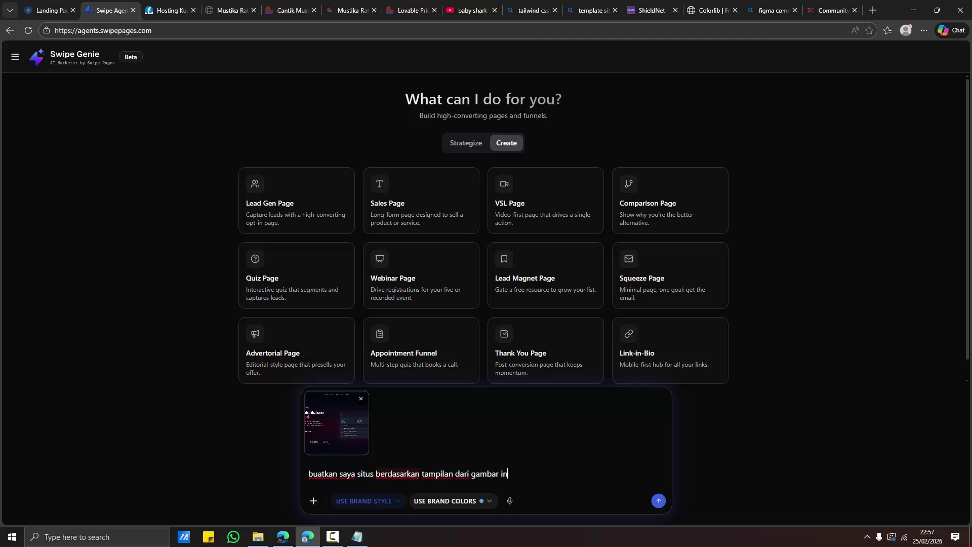
click(374, 507)
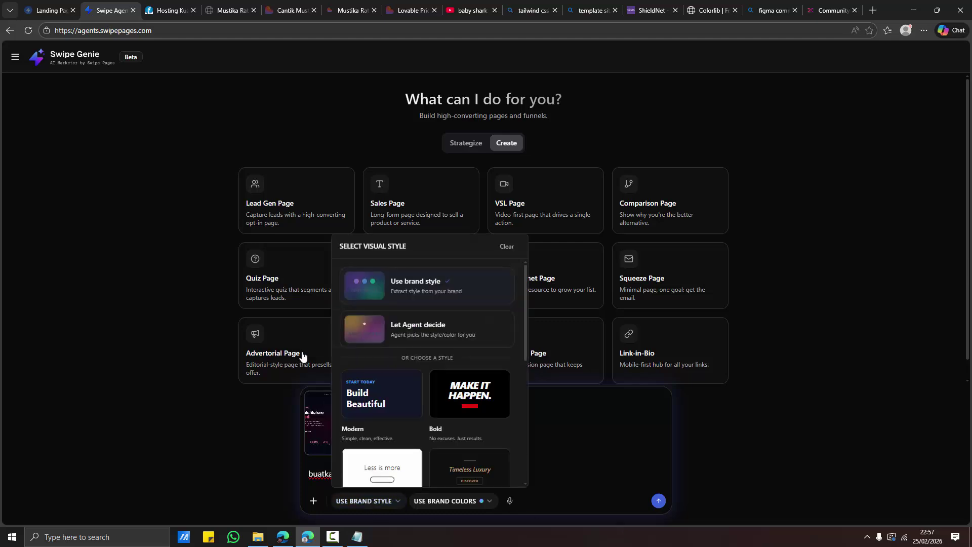
click(401, 333)
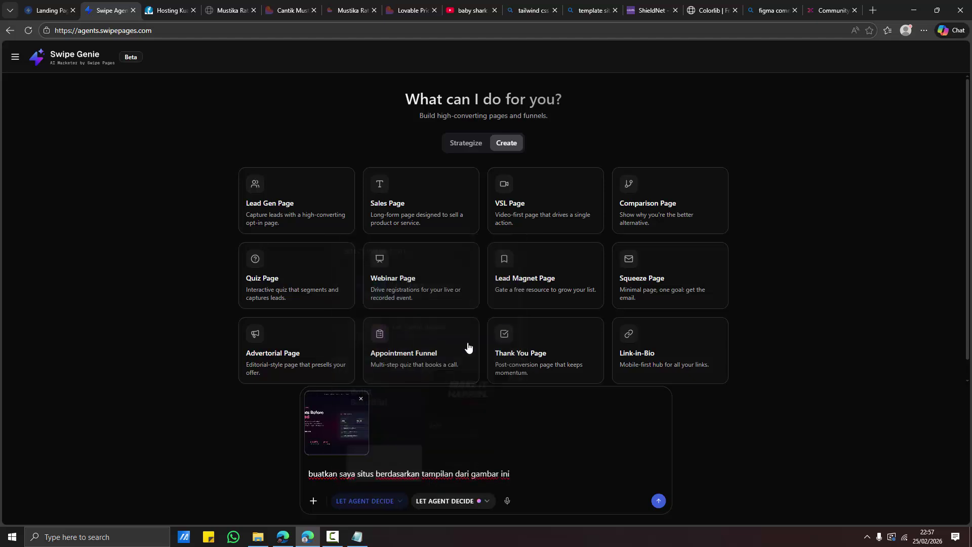
click(659, 501)
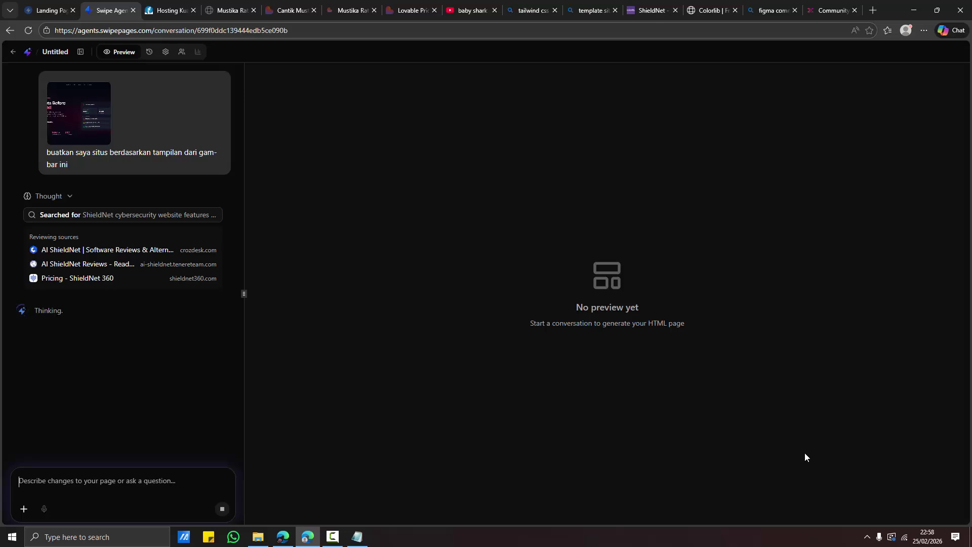
click(333, 538)
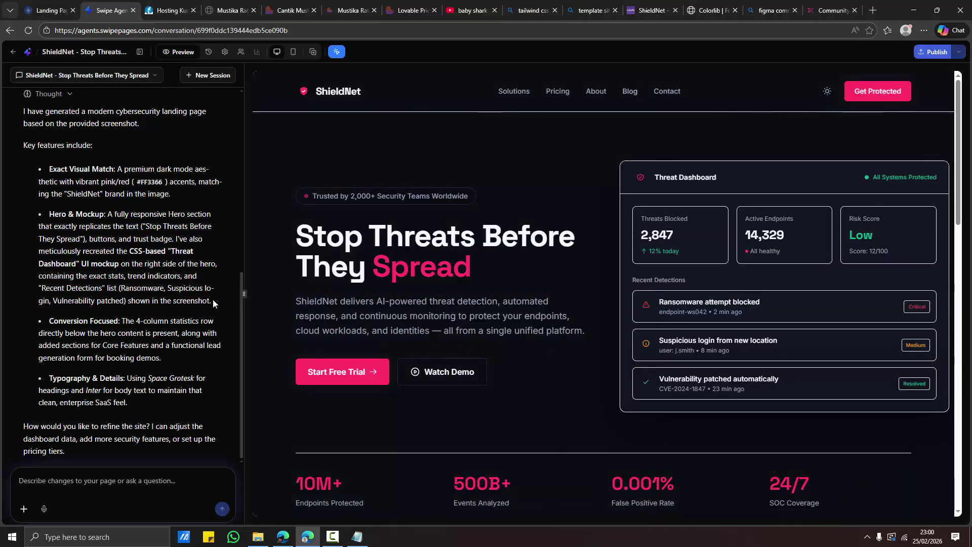
Step: Find the Colorlib ShieldNet live preview among the open tabs and place the Swipe Agents tab directly beside it
drag(961, 127, 925, 98)
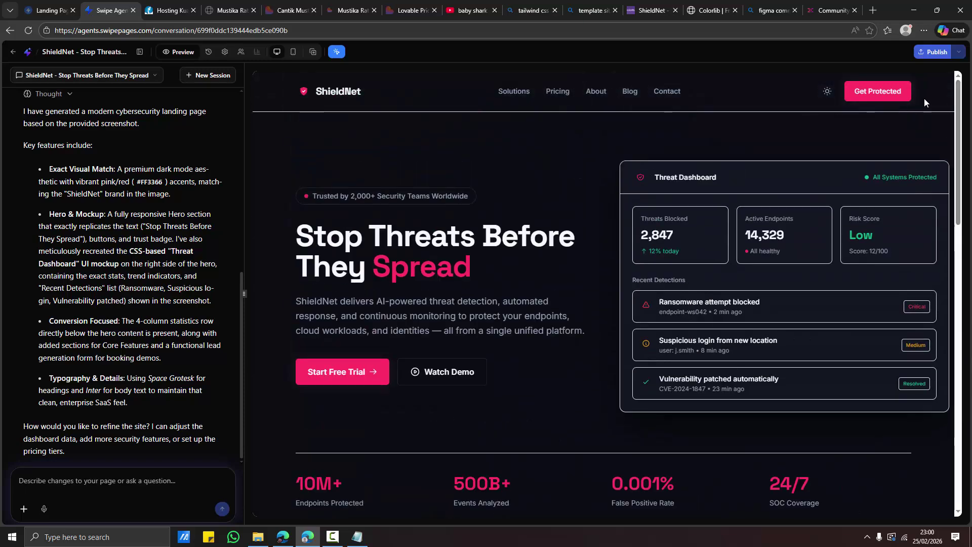
click(823, 4)
click(758, 4)
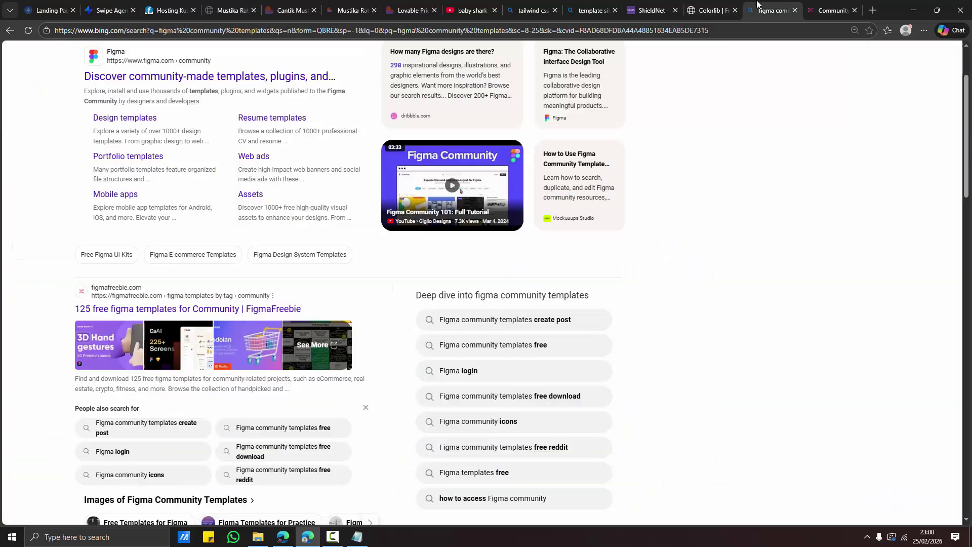
click(633, 5)
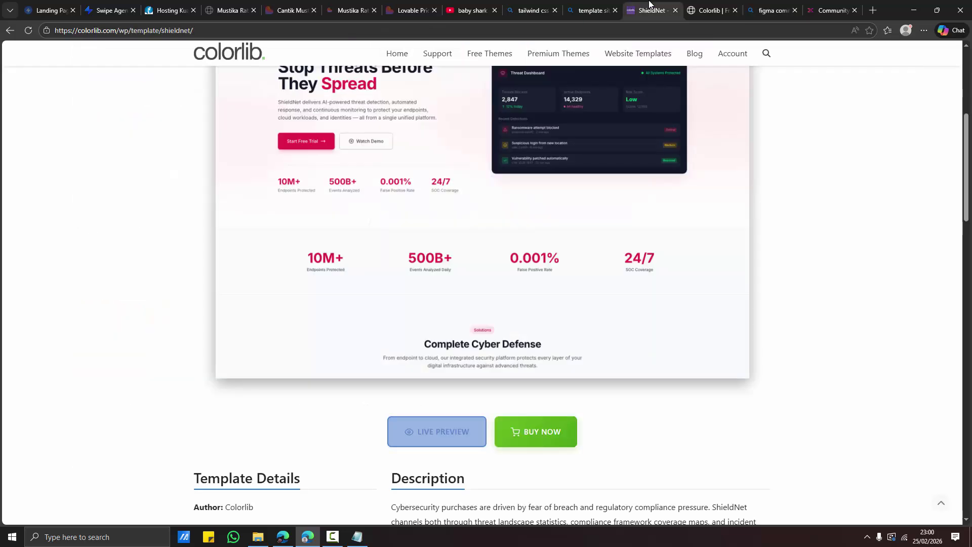
click(729, 5)
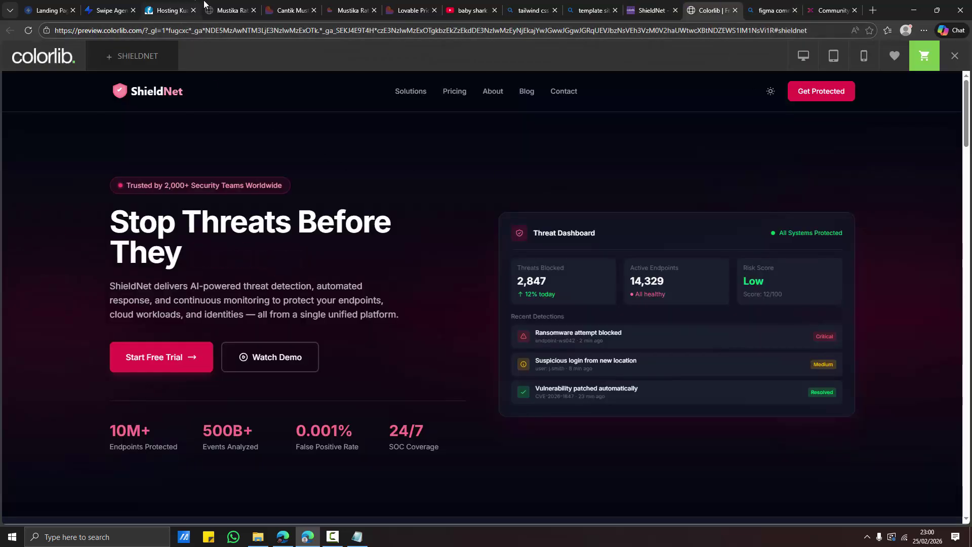
drag(106, 9, 654, 10)
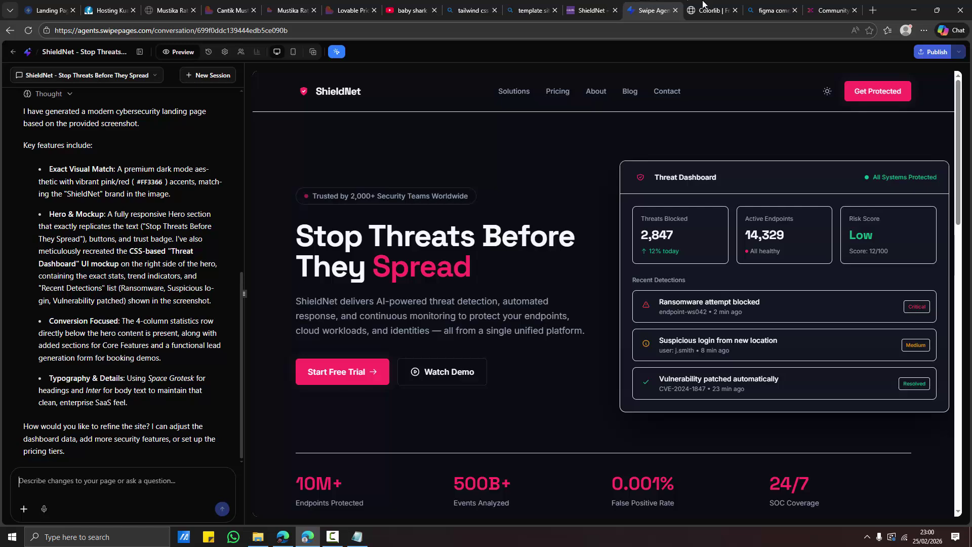
Step: Compare the generated ShieldNet page's hero and Threat Dashboard with the original Colorlib template preview
click(703, 5)
click(652, 5)
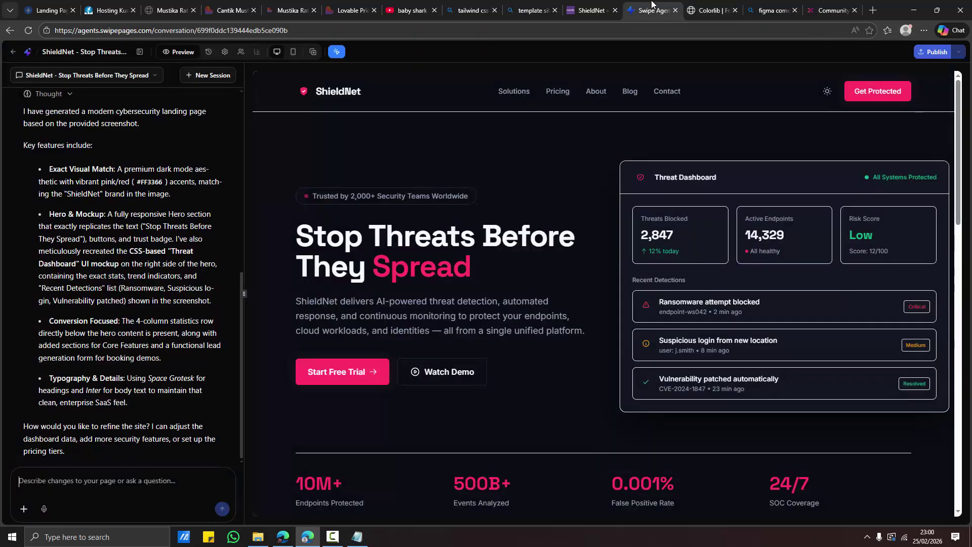
click(719, 4)
click(666, 5)
click(709, 6)
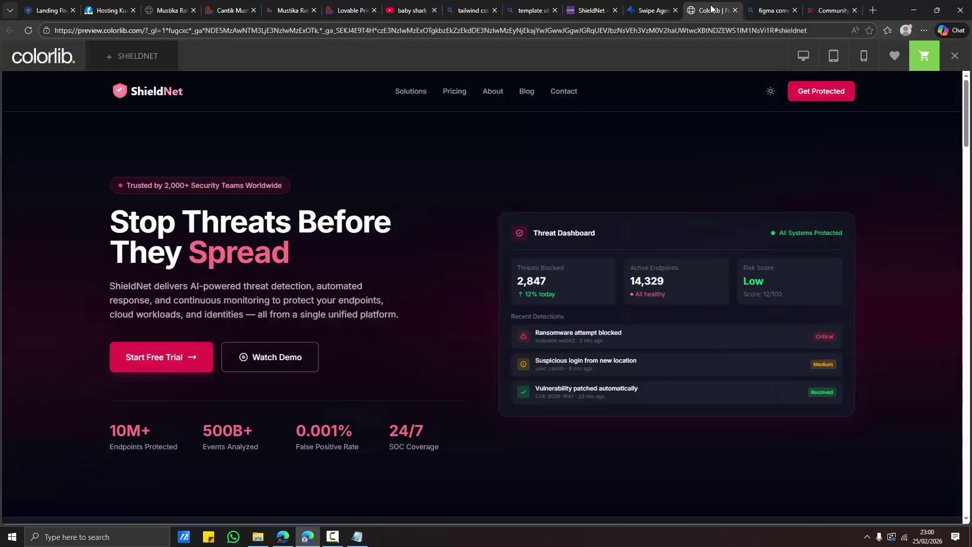
click(661, 5)
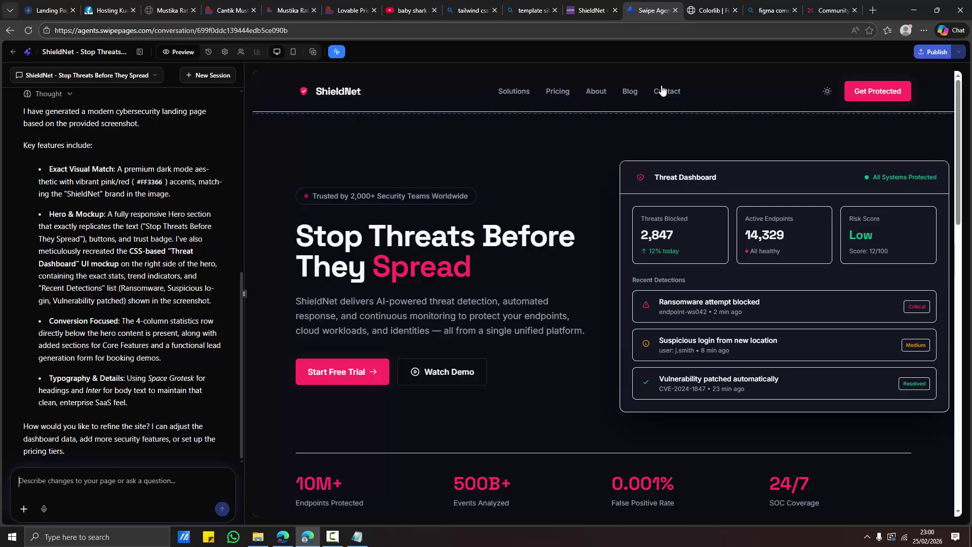
click(709, 9)
click(641, 12)
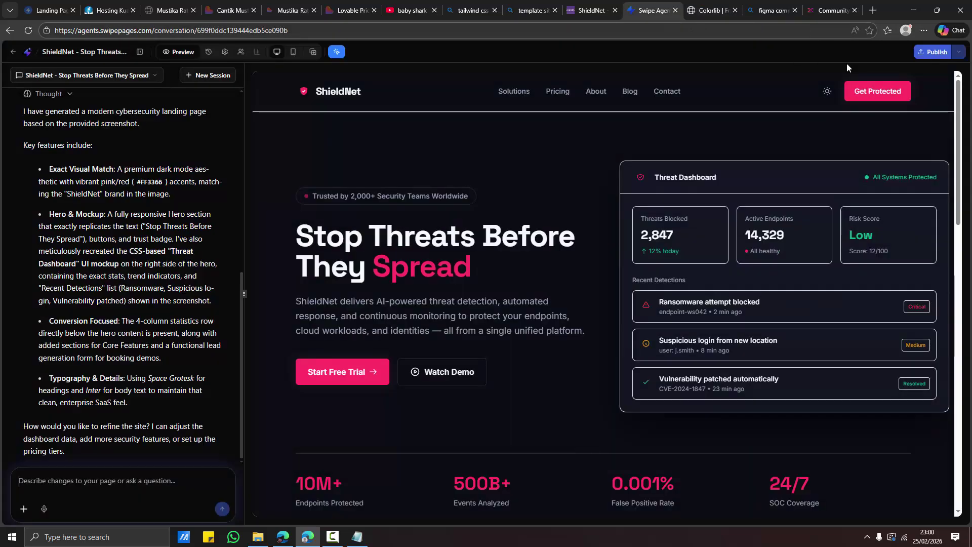
key(ctrl+Tab)
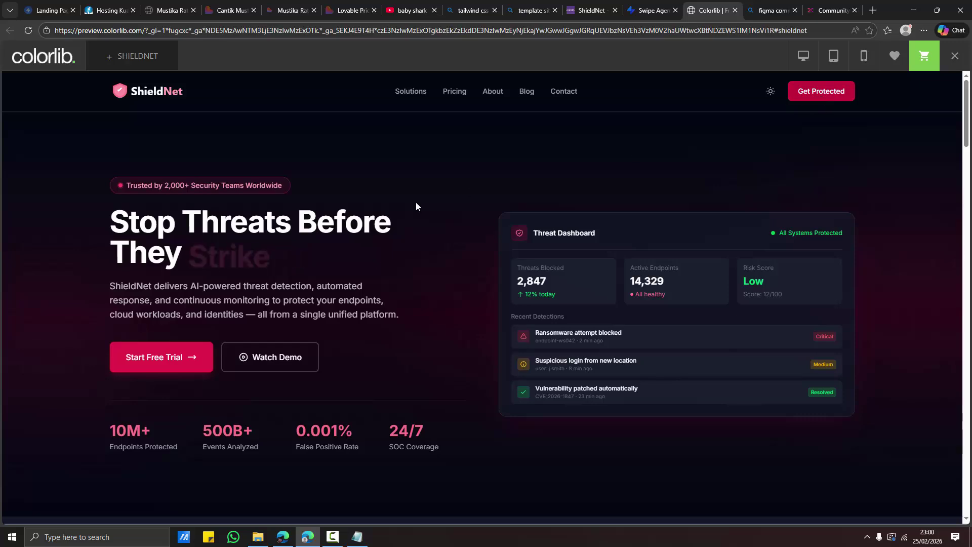
key(ctrl+shift+Tab)
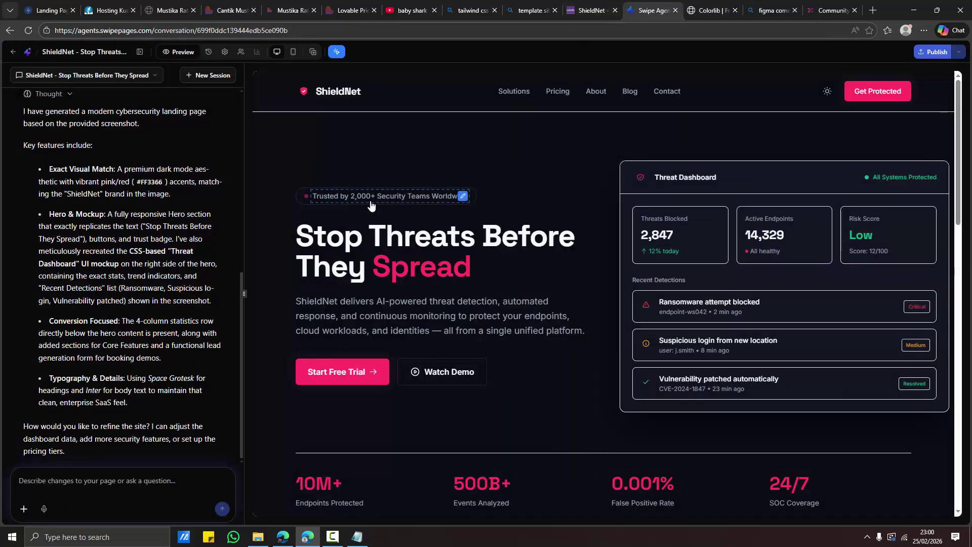
Step: Review the generated ShieldNet page's security feature cards, demo request form and footer
drag(964, 159, 967, 223)
scroll(739, 247, down, 10)
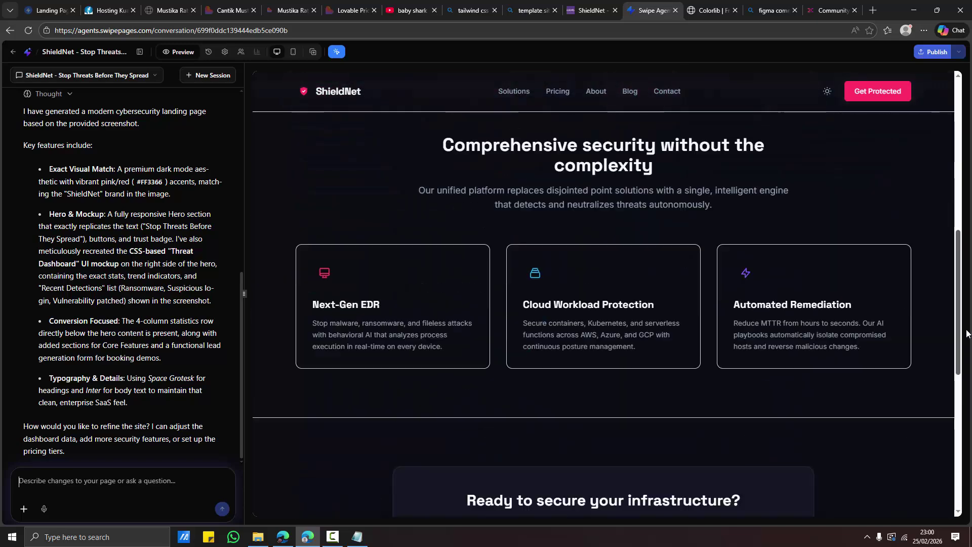
click(19, 481)
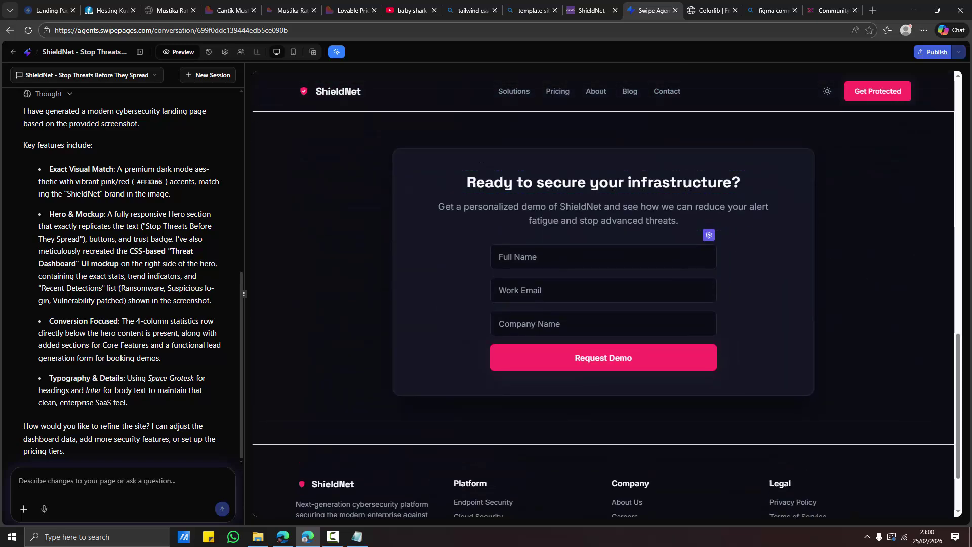
Step: Enlarge the reference screenshot attached to the original prompt in the chat, then close it
drag(240, 315, 128, 121)
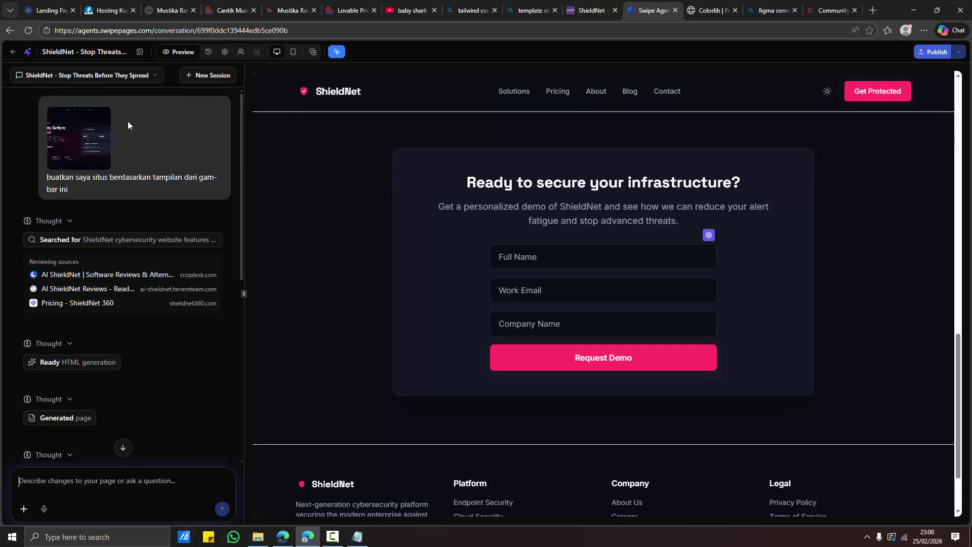
click(83, 156)
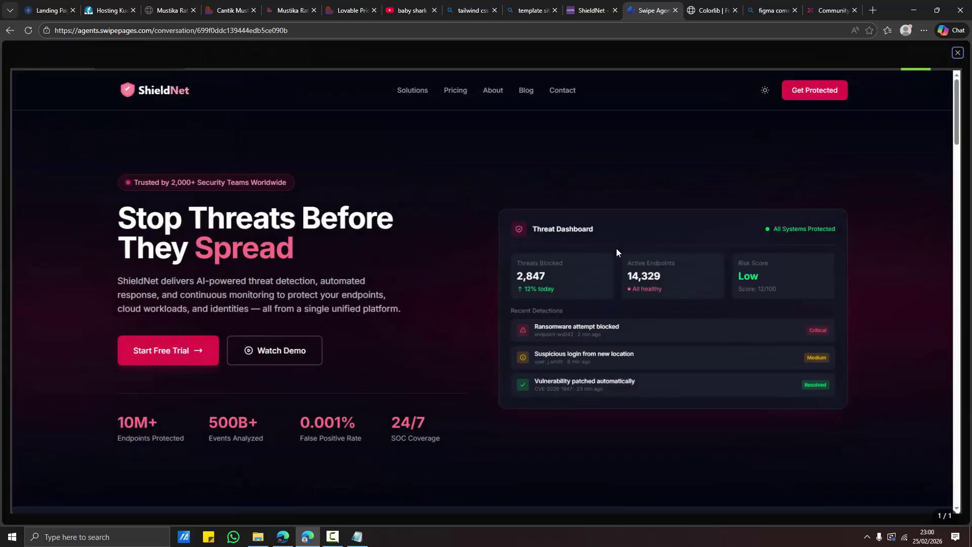
click(957, 55)
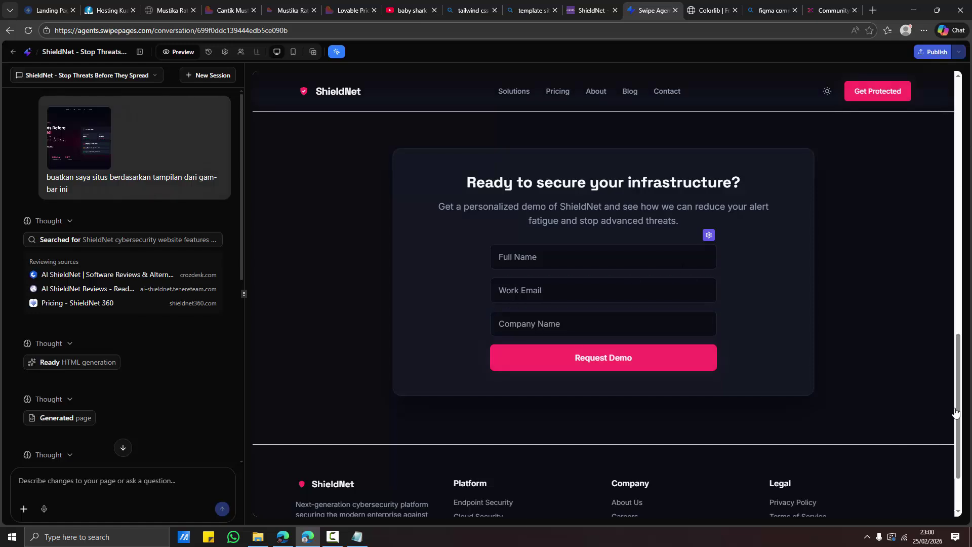
Step: Review the generated ShieldNet page's footer and hero, then check them against the original Colorlib ShieldNet preview
drag(955, 413, 959, 446)
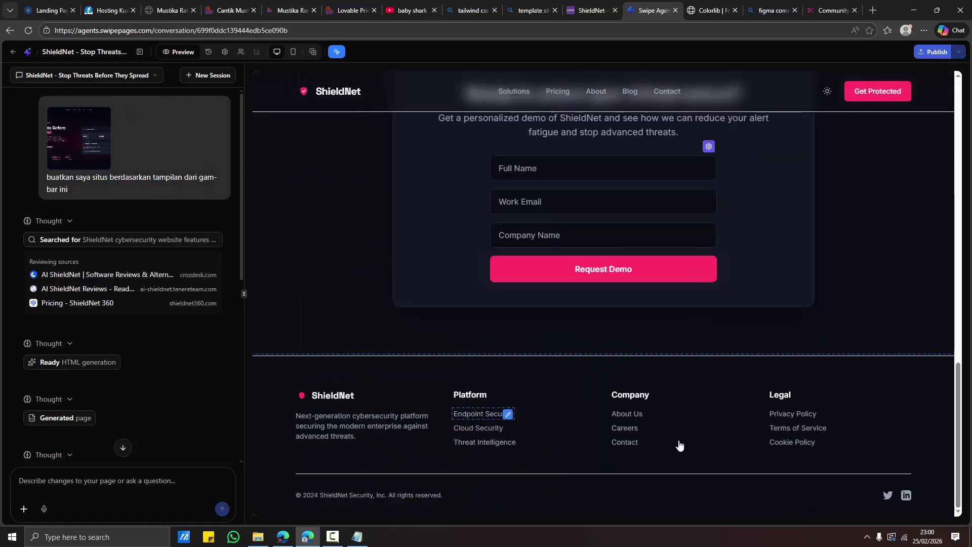
scroll(963, 237, up, 4)
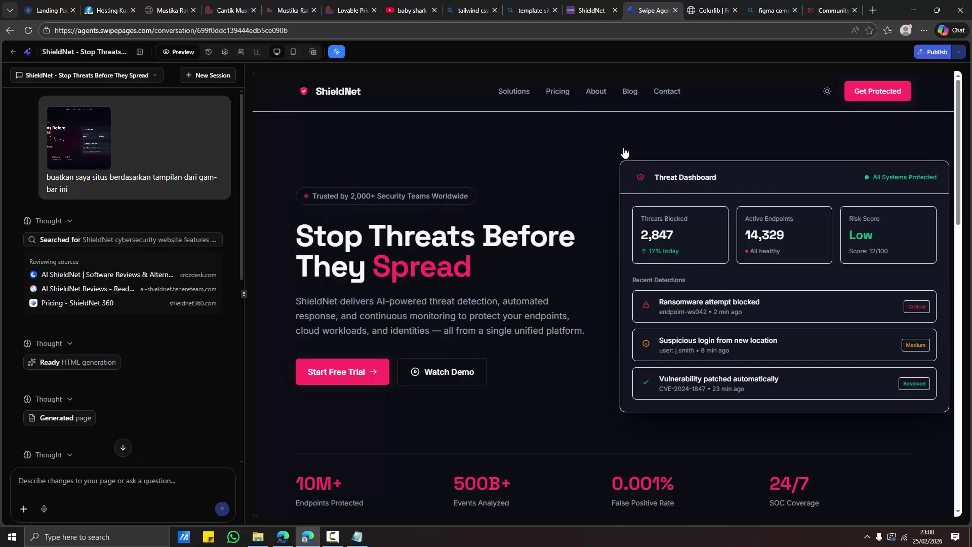
click(711, 10)
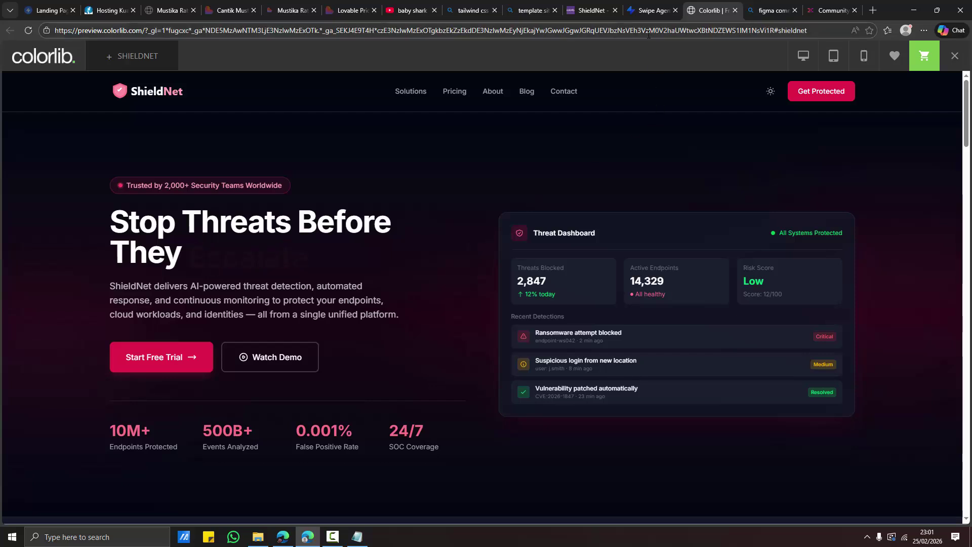
Step: Go back to the generated ShieldNet page and review its statistics row and security feature cards, ending at the hero
click(646, 14)
scroll(945, 237, down, 5)
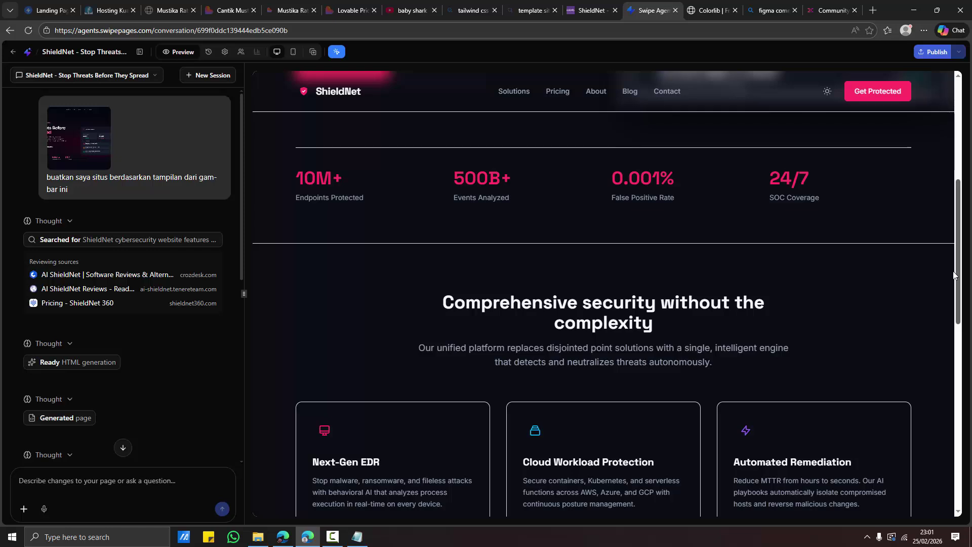
scroll(955, 275, down, 4)
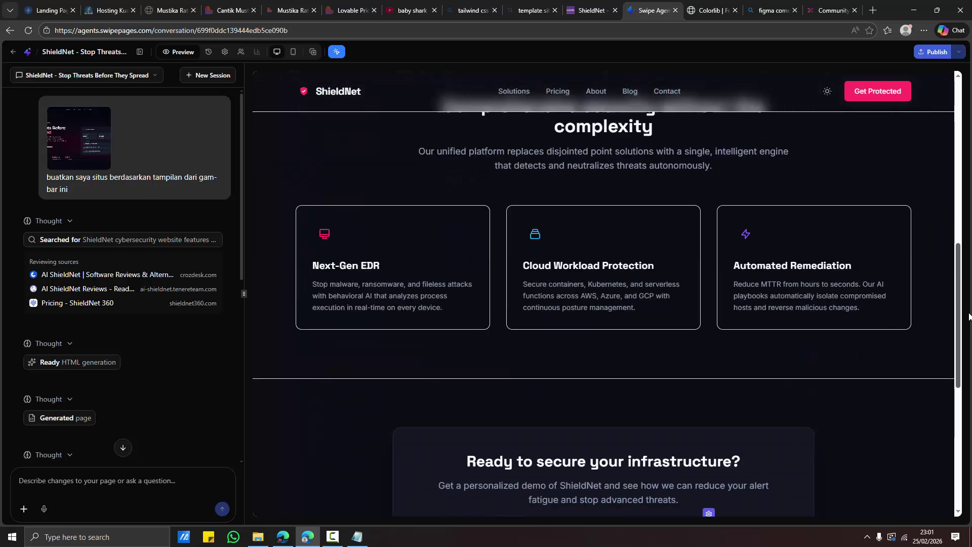
drag(969, 317, 949, 156)
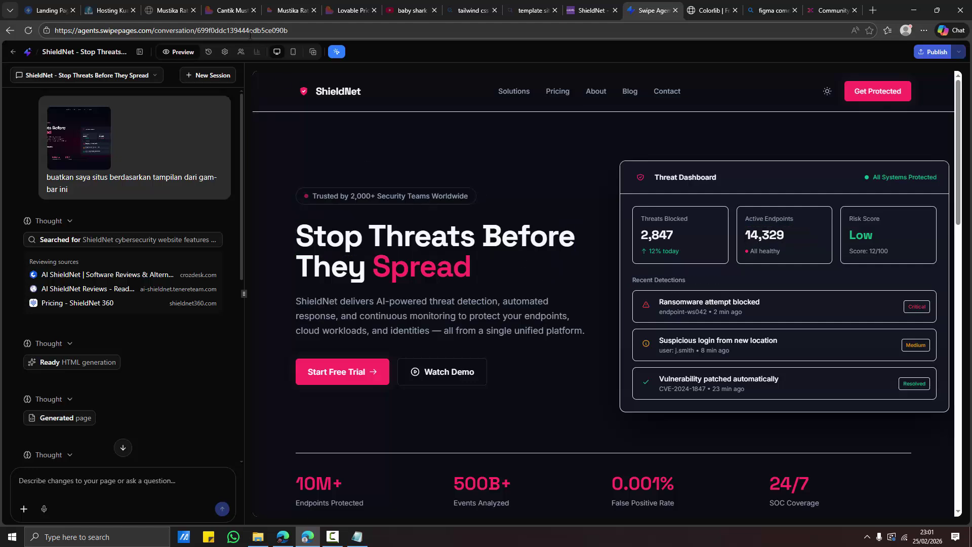
Step: View the published Mustika Ratu landing page's hero, then return to the generated ShieldNet page and look through it
click(175, 7)
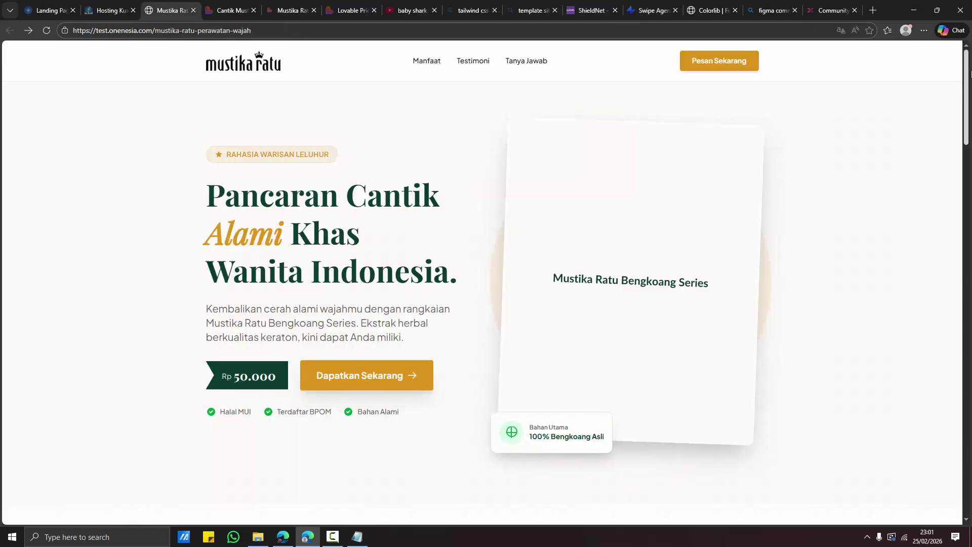
drag(968, 76, 966, 47)
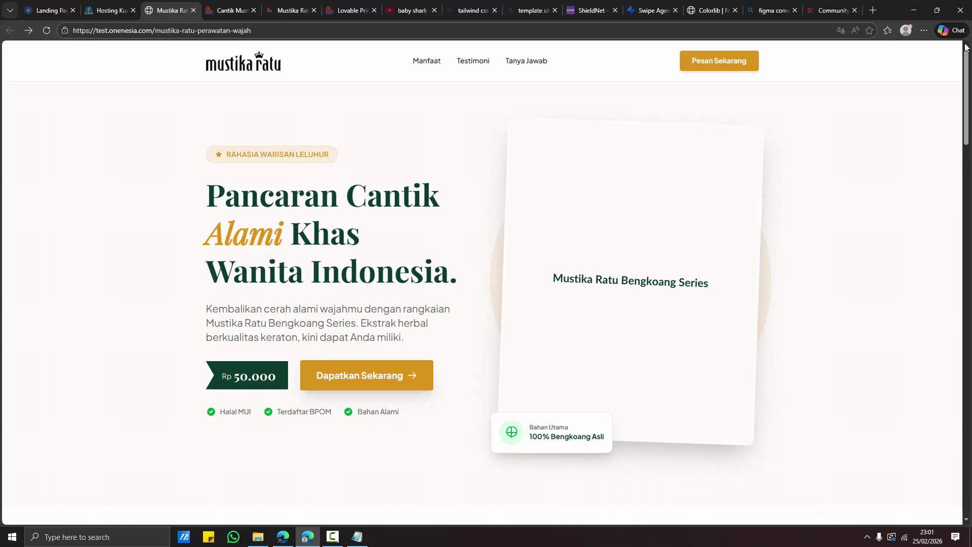
mouse_move(968, 92)
mouse_down()
mouse_move(968, 465)
mouse_move(969, 91)
mouse_up()
click(651, 11)
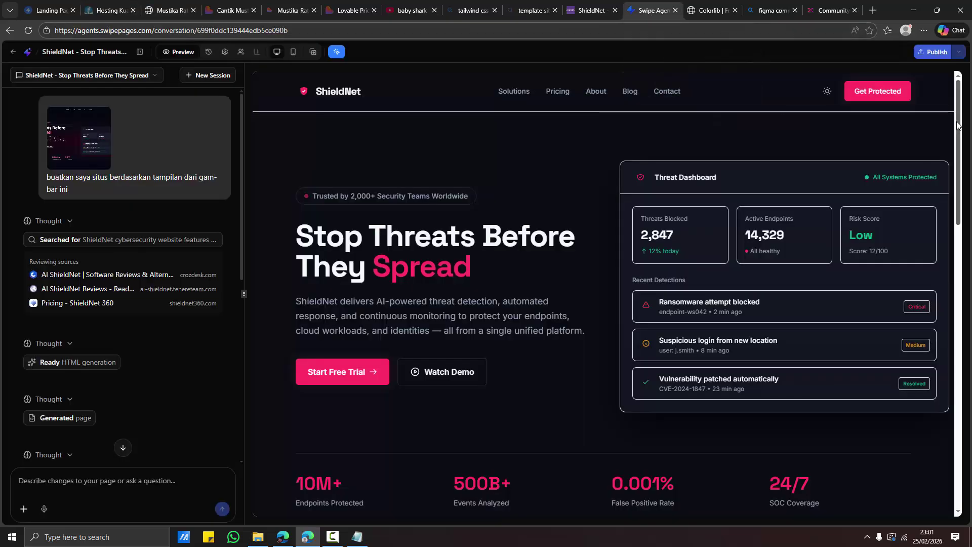
drag(959, 144, 956, 430)
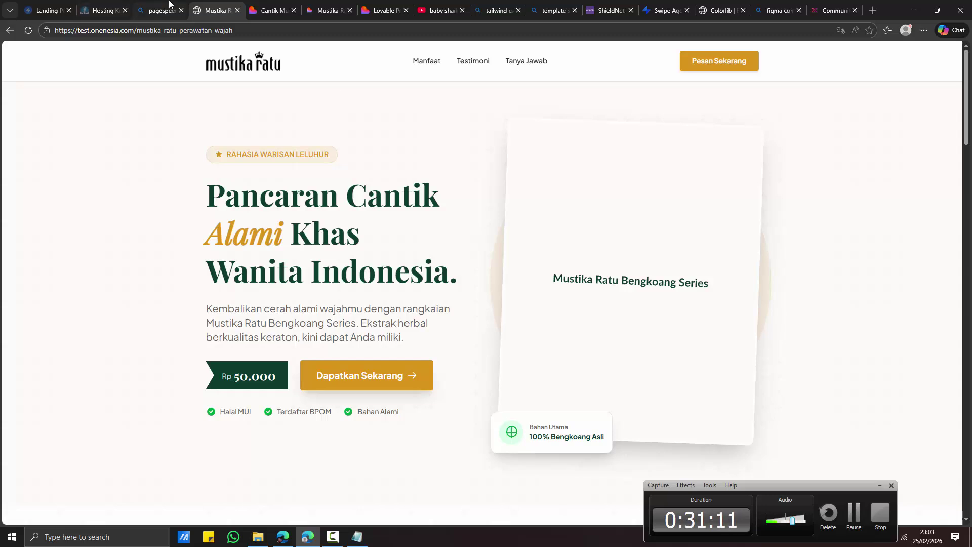
Step: Leave the ShieldNet conversation in the Swipe Agents tab and show the Swipe Genie list of landing pages
click(269, 34)
text(Sw)
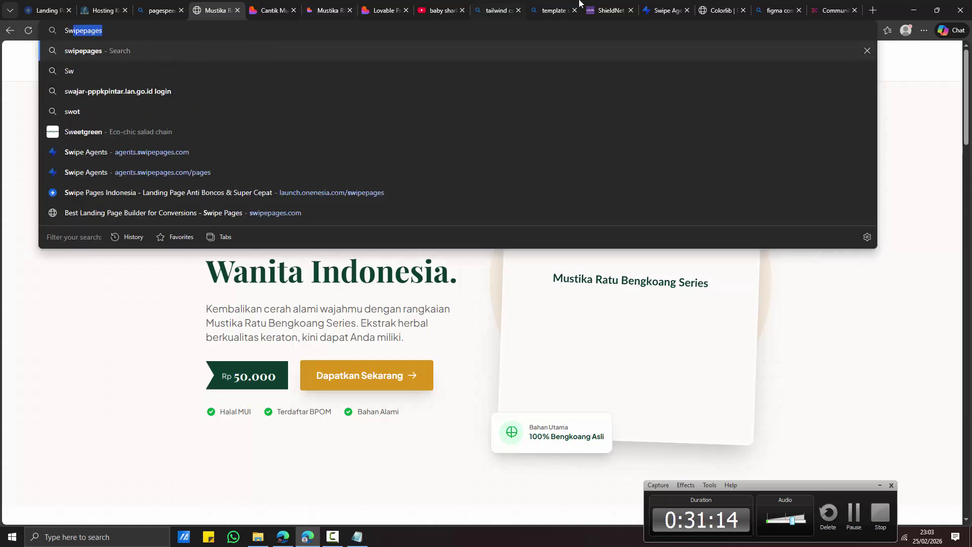
click(664, 10)
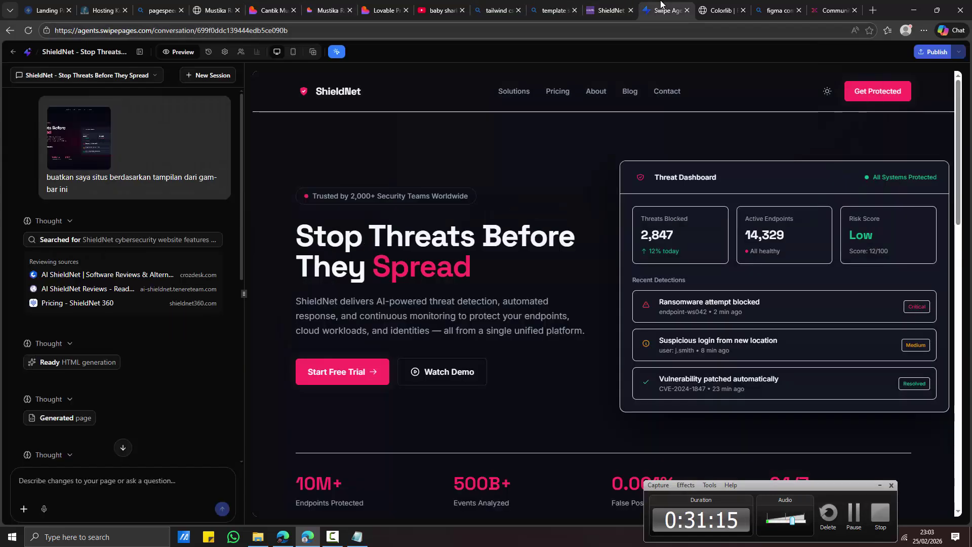
click(14, 54)
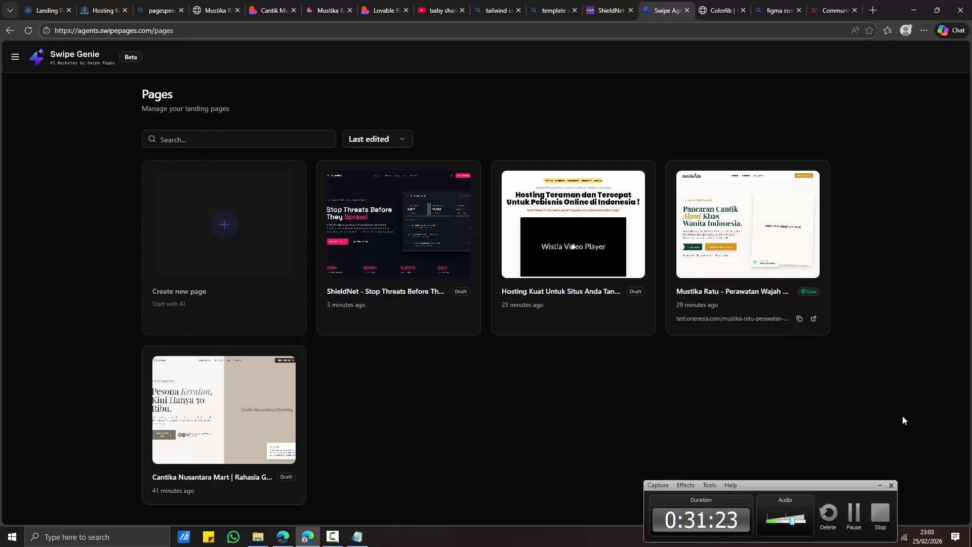
Step: Load launch.onenesia.com/swipepages in the PageSpeed Insights search tab and set the browser to never translate Indonesian
click(152, 5)
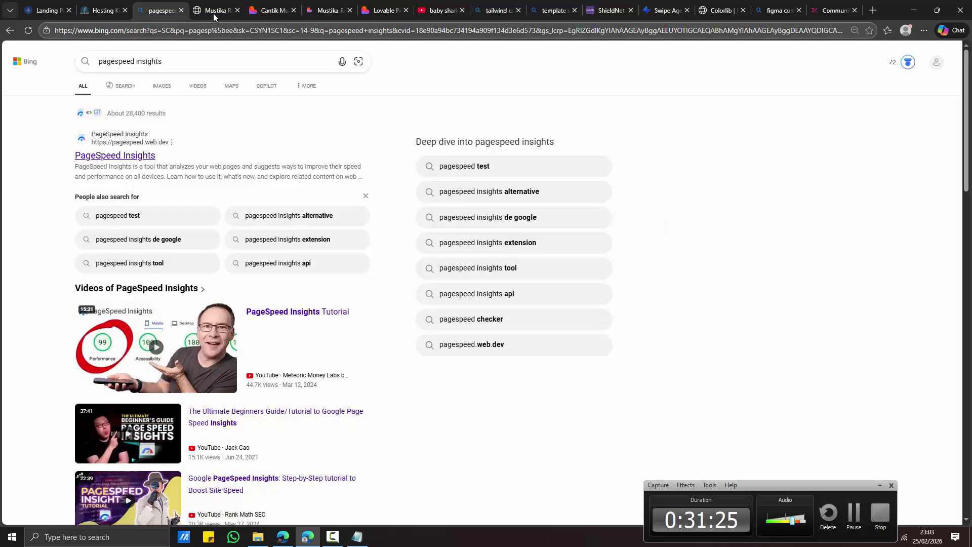
click(219, 31)
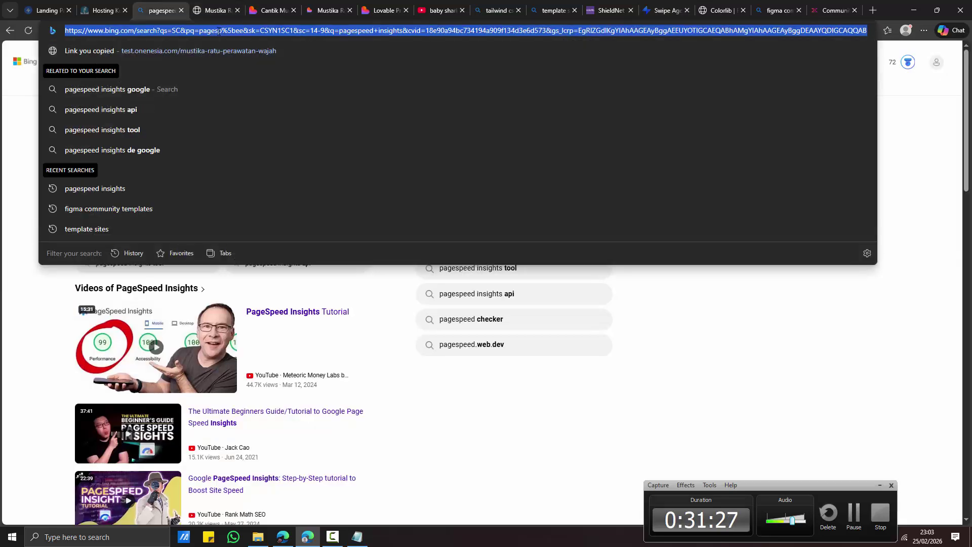
text(launch.onenesia.com/swipepages)
key(Return)
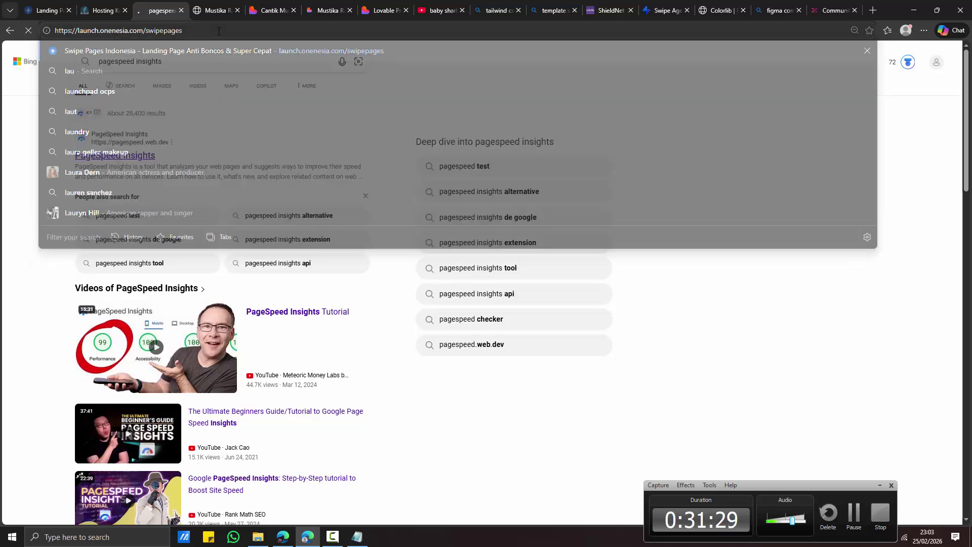
click(849, 111)
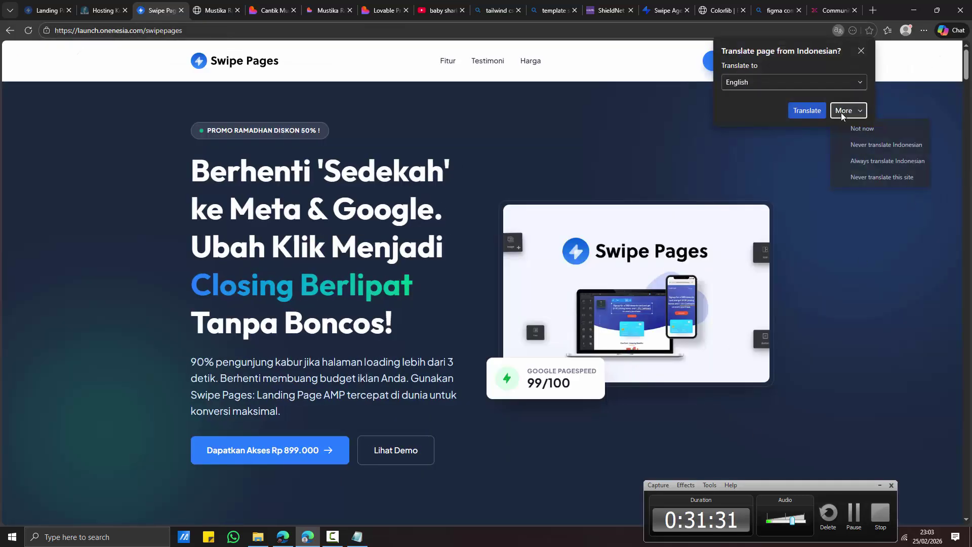
click(881, 143)
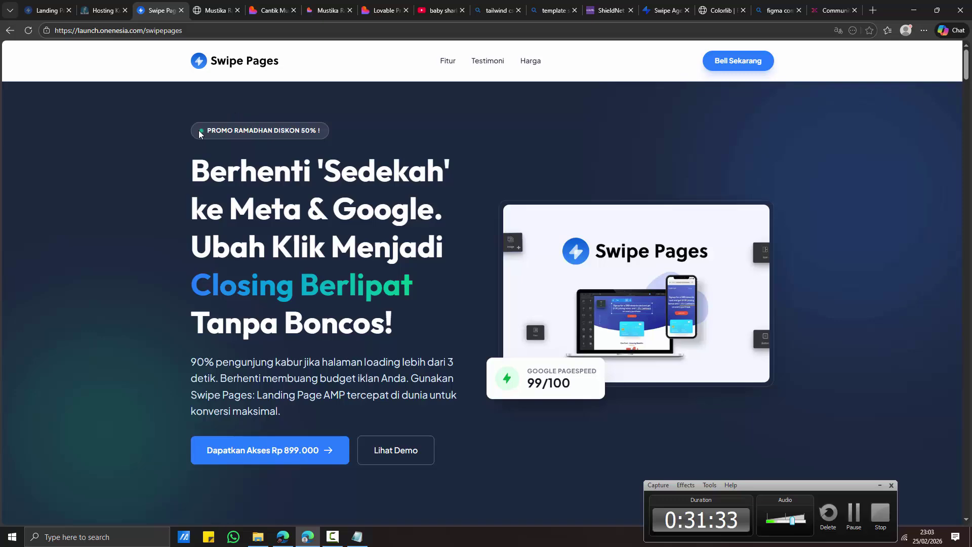
Step: Highlight the "PROMO RAMADHAN DISKON 50% !" badge, review the Swipe Pages hero and sections below, then clear the highlight
drag(200, 134, 324, 132)
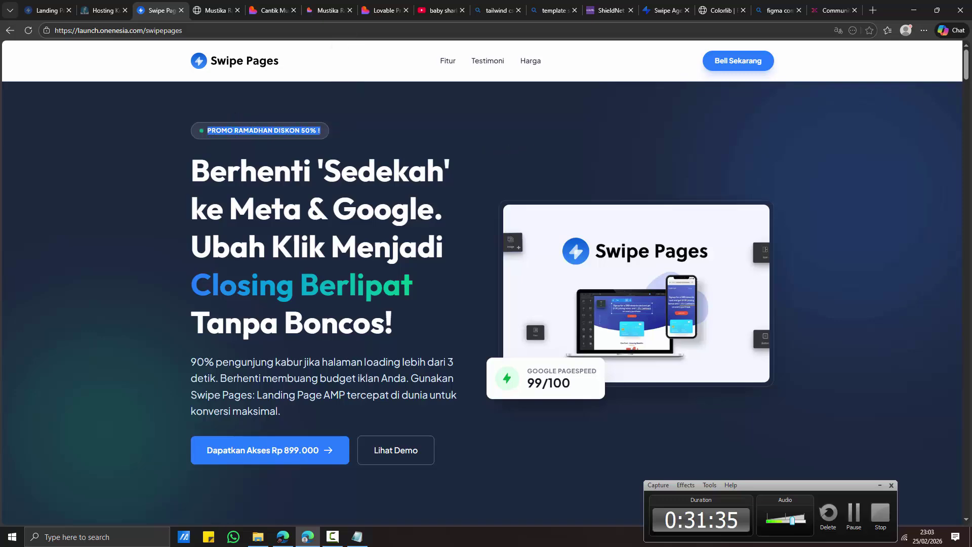
mouse_move(962, 60)
mouse_down()
mouse_move(969, 275)
mouse_move(968, 51)
mouse_up()
drag(857, 484, 863, 464)
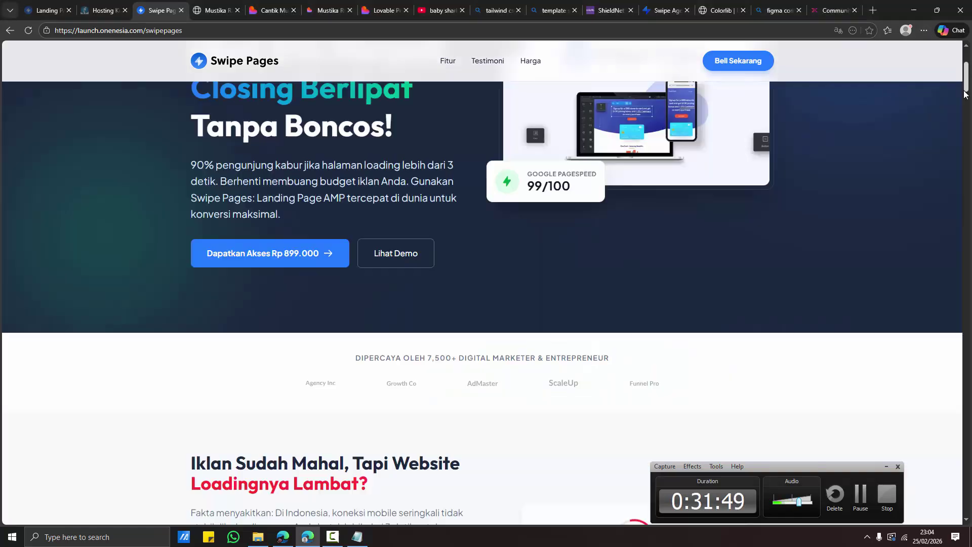
mouse_move(967, 65)
mouse_down()
mouse_move(969, 499)
mouse_move(966, 59)
mouse_up()
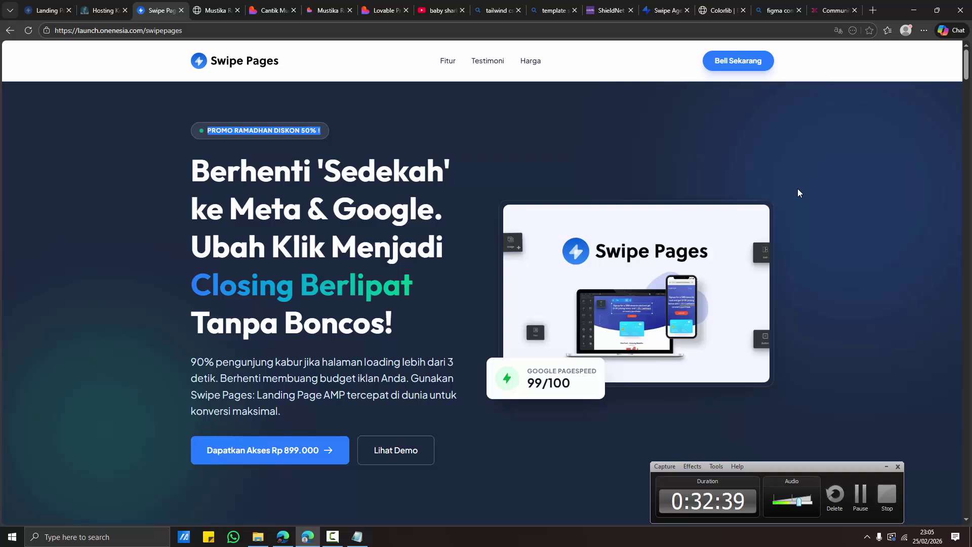
click(608, 147)
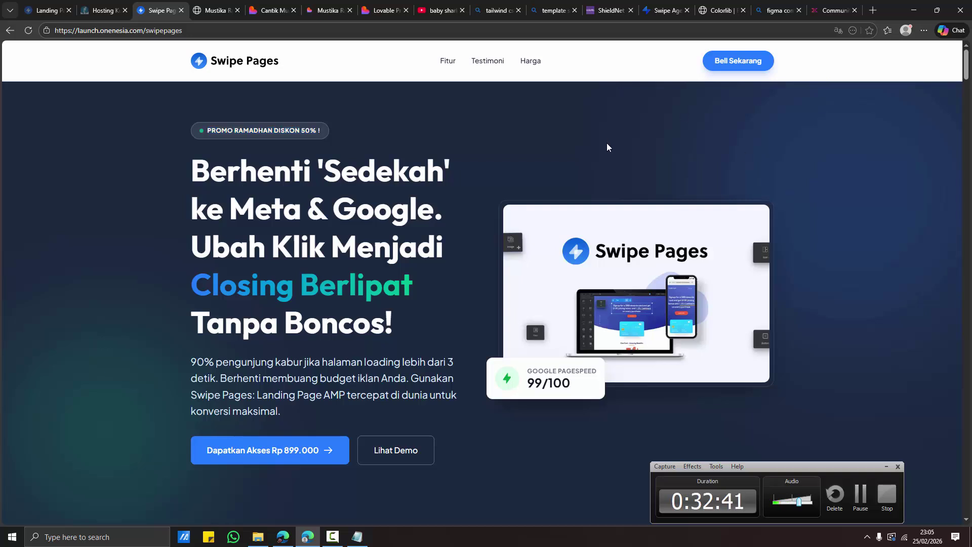